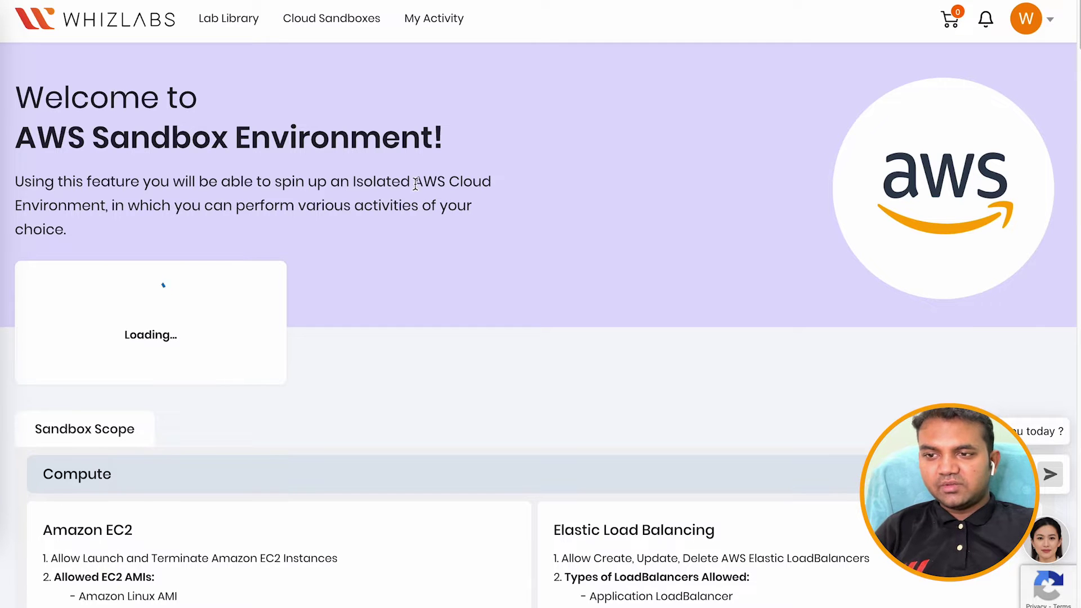
pyautogui.tripleClick(434, 207)
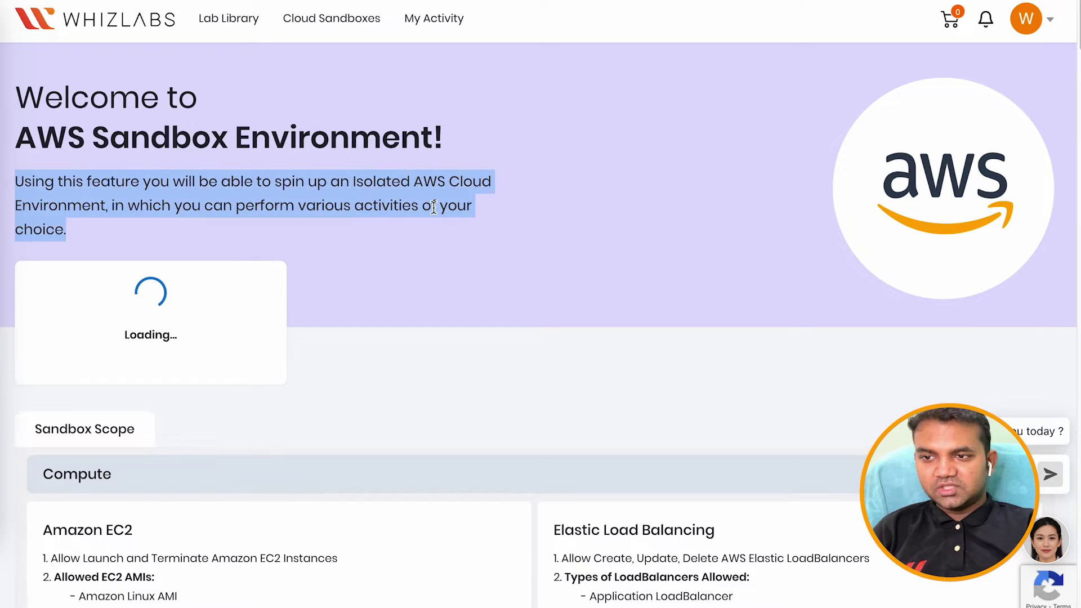
pyautogui.click(384, 188)
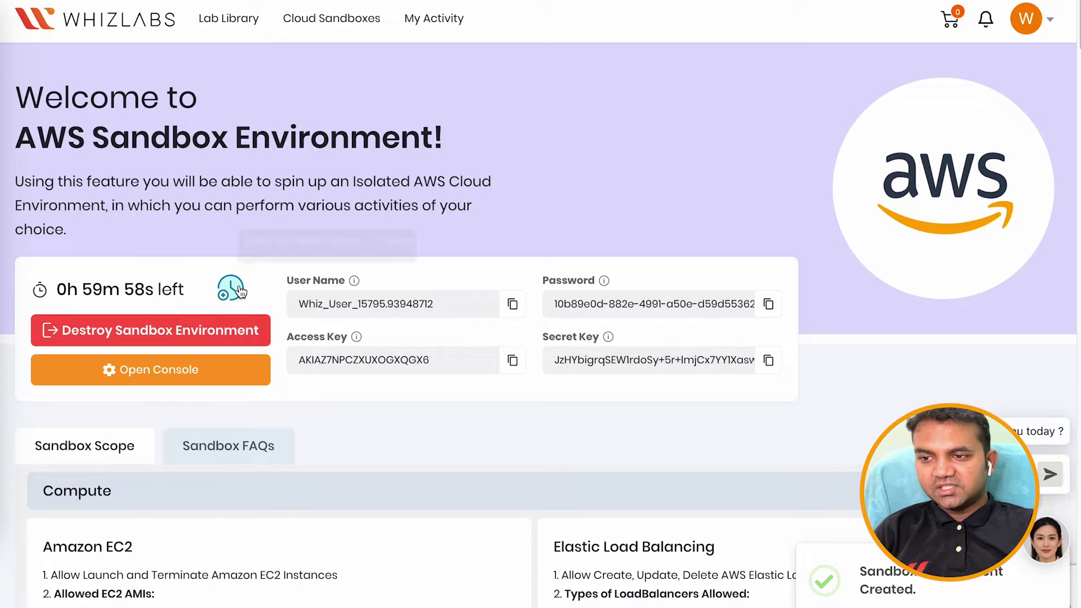
# - Open the AWS console from the sandbox and fill in the IAM user name with the sandbox's user name
pyautogui.click(184, 371)
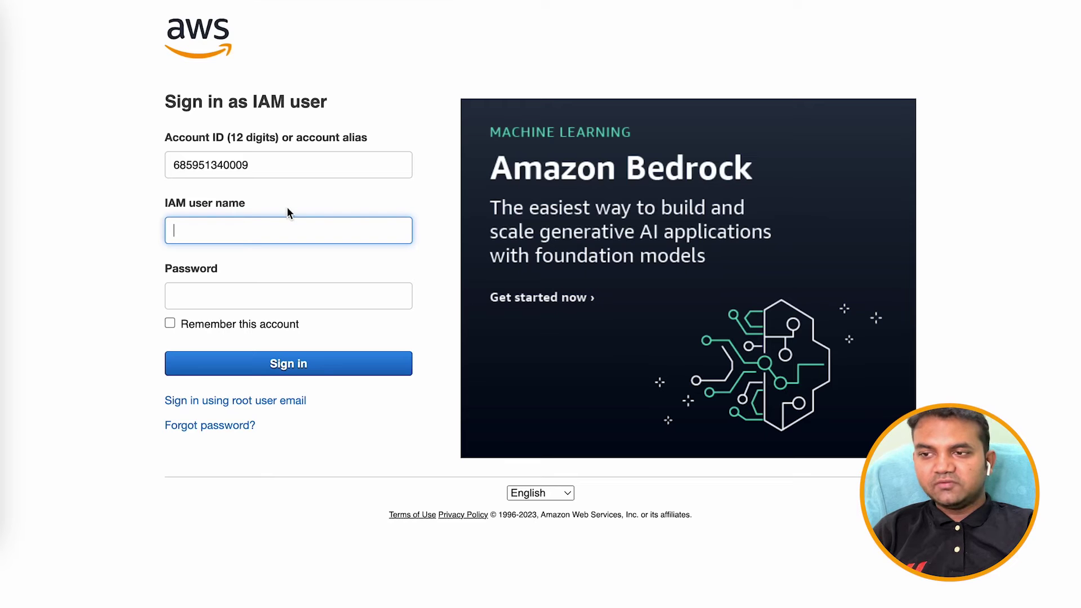
pyautogui.press('super+Tab')
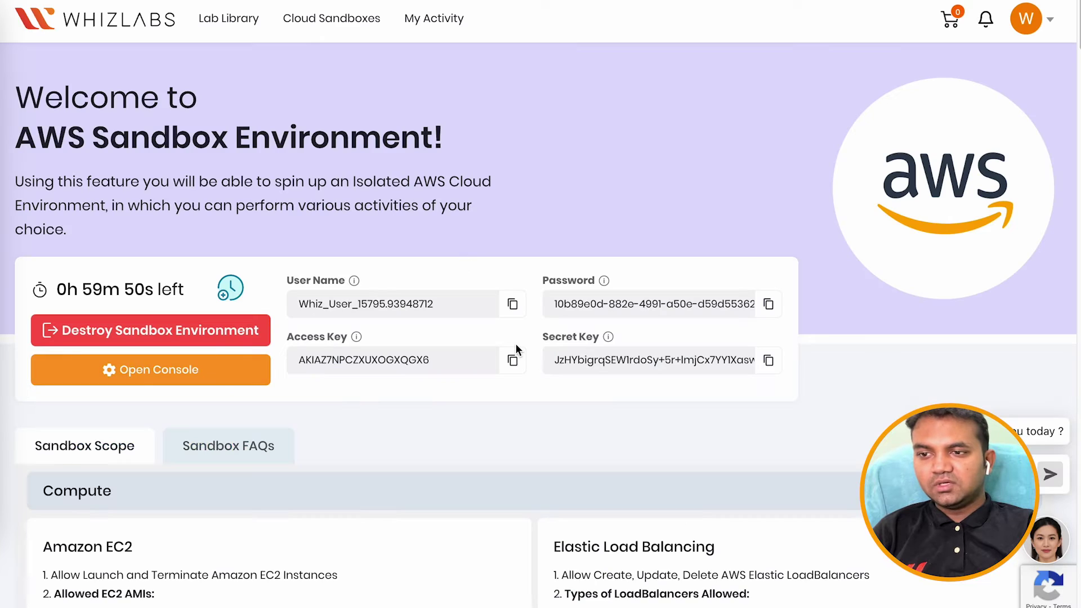
pyautogui.click(513, 304)
pyautogui.press('super+Tab')
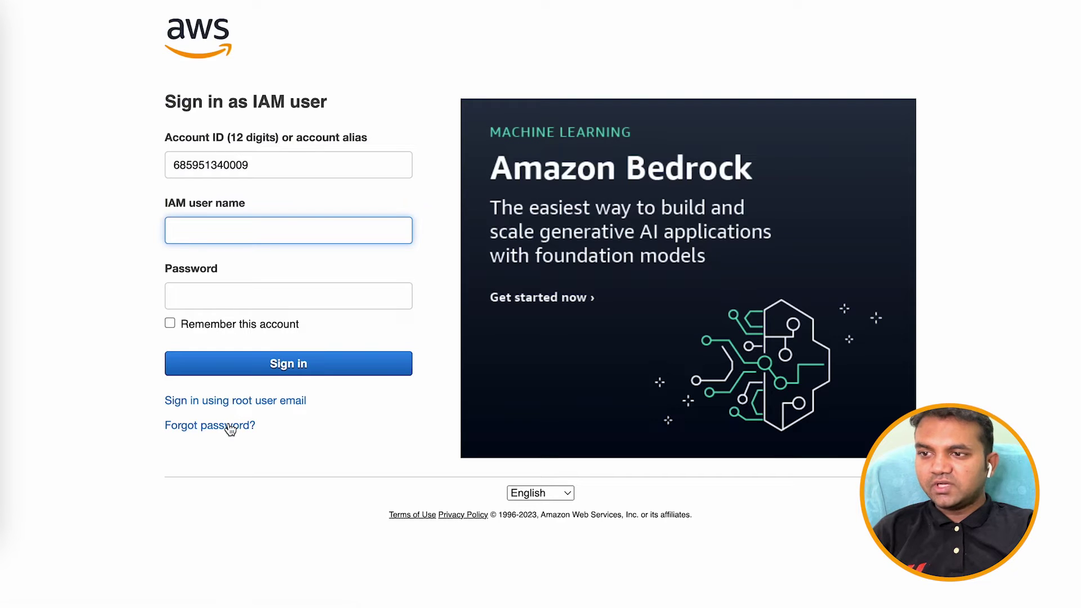
pyautogui.press('super+v')
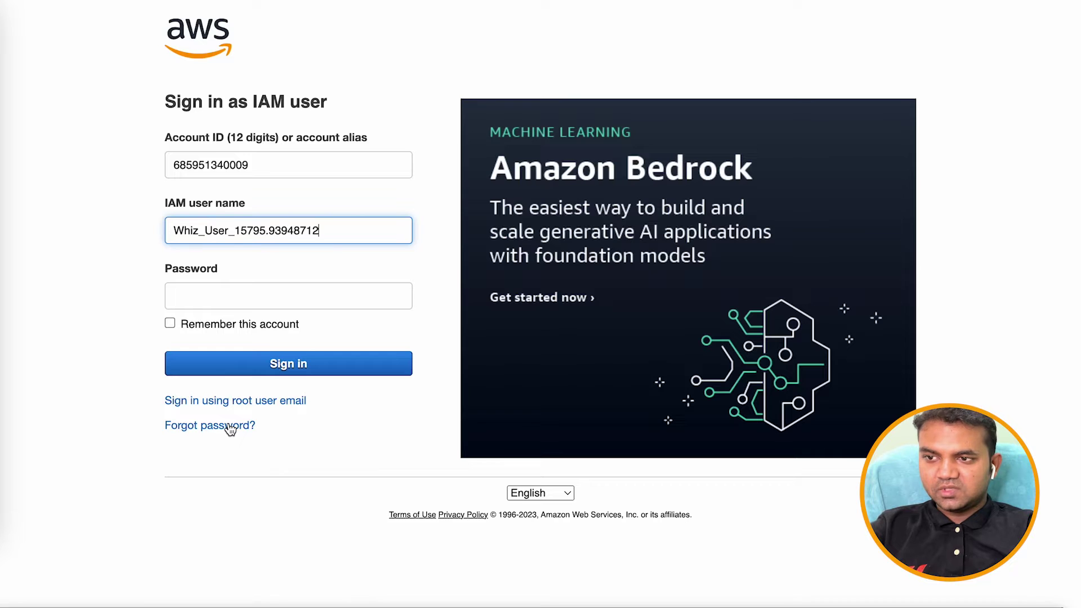
pyautogui.press('Tab')
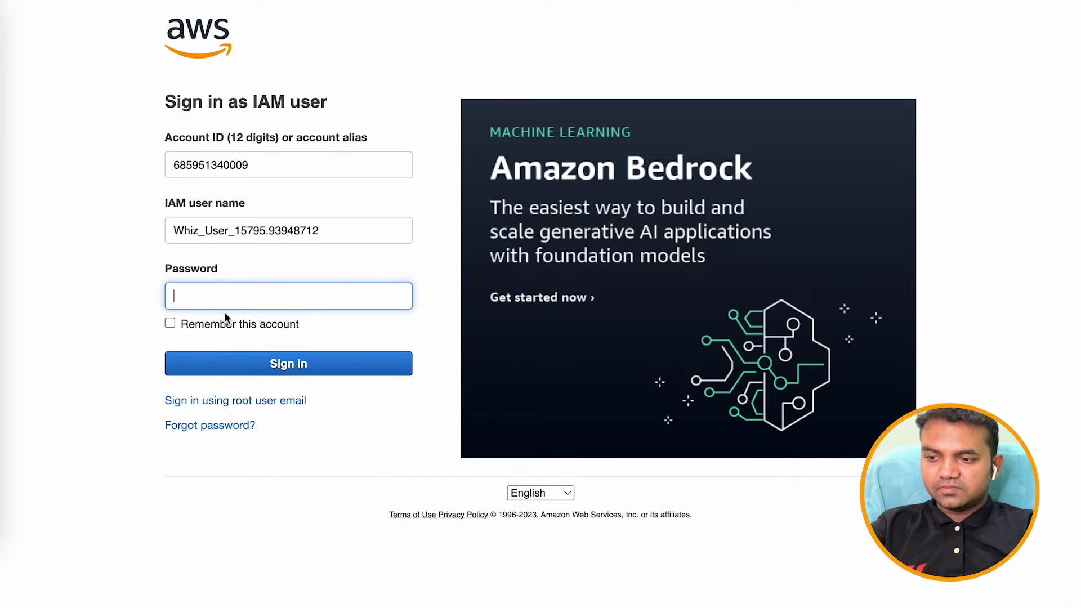
# - Copy the sandbox password into the Password field of the IAM sign-in form and sign in
pyautogui.press('super+Tab')
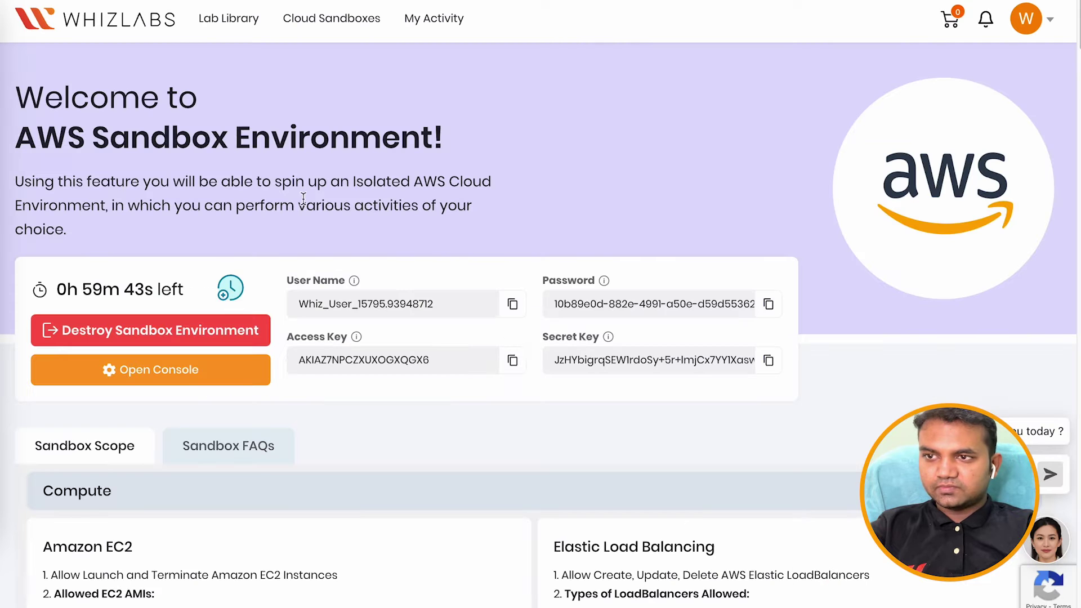
pyautogui.click(768, 304)
pyautogui.press('super+Tab')
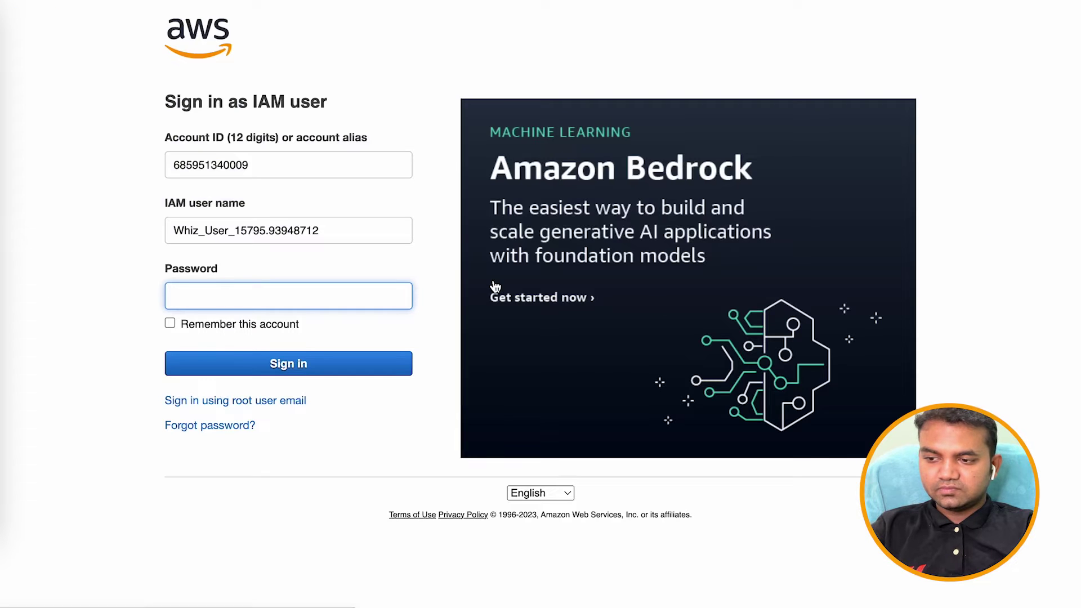
pyautogui.press('super+v')
pyautogui.press('Return')
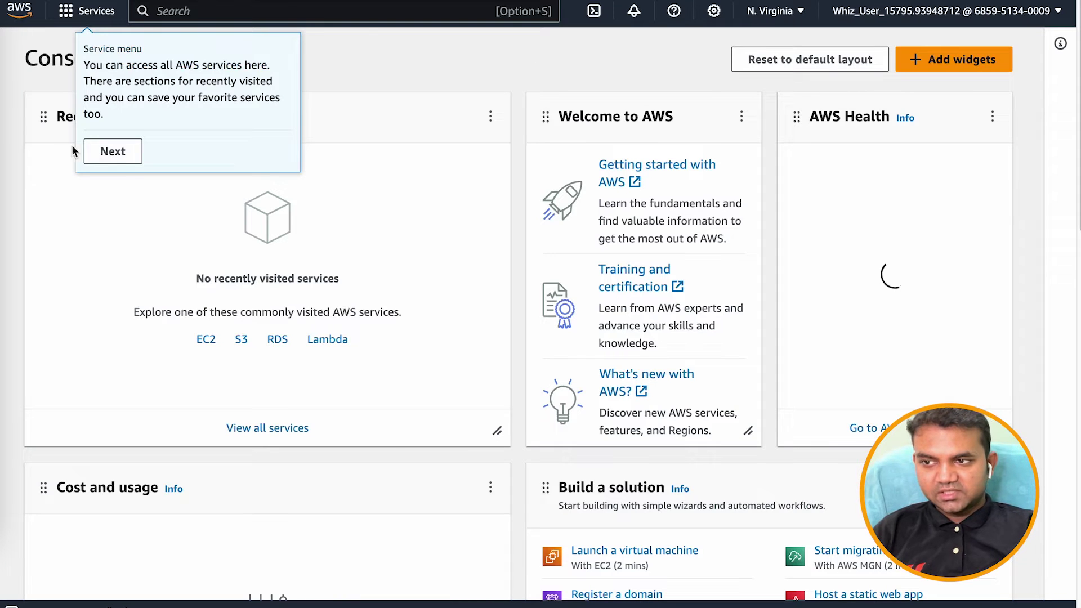
# - Dismiss the introductory tips about the service menu, User Notifications and Unified Settings on Console Home
pyautogui.click(115, 153)
pyautogui.click(190, 134)
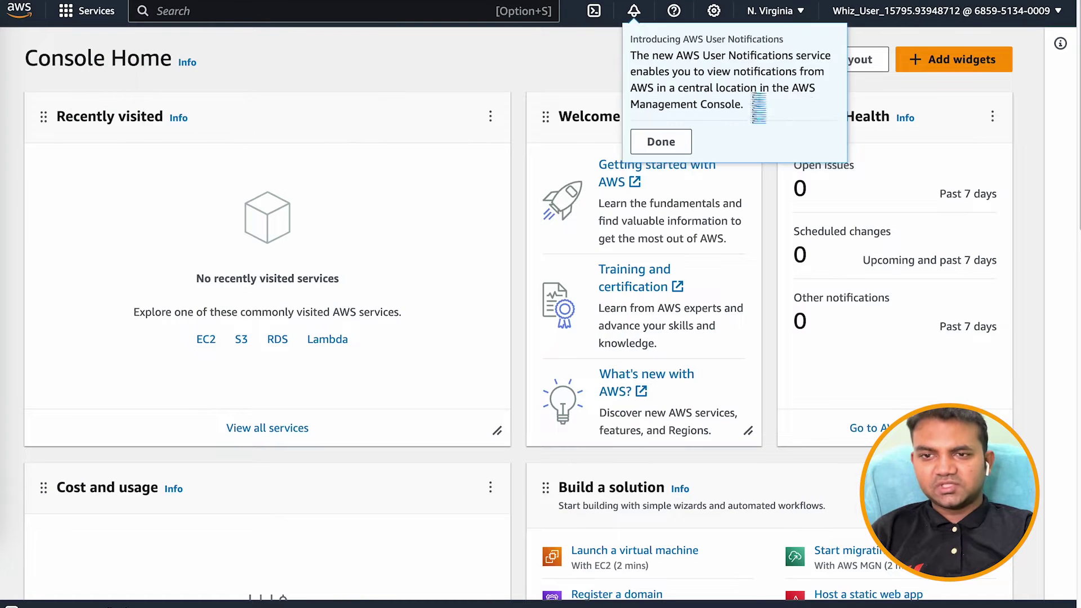
pyautogui.click(654, 140)
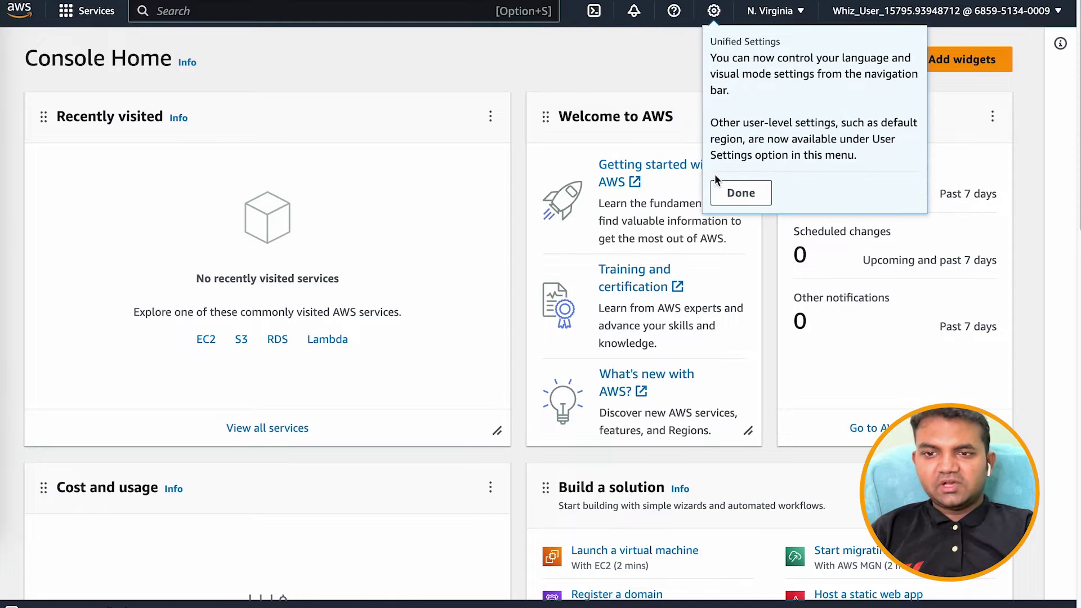
pyautogui.click(726, 192)
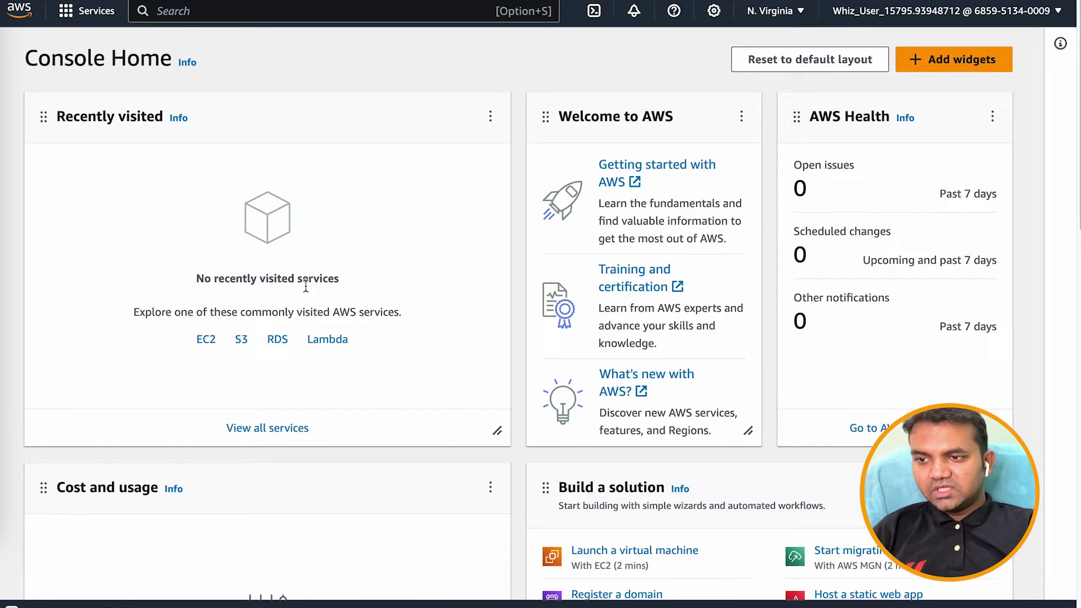
# - Find the VPC service, go to Your VPCs and start creating a VPC
pyautogui.click(163, 11)
pyautogui.write('vpc')
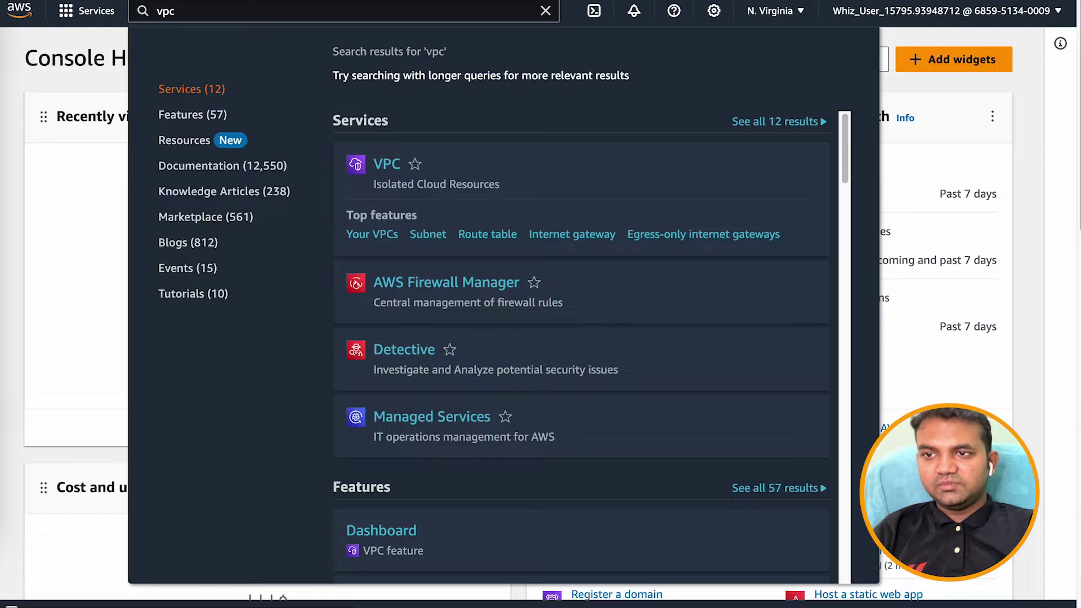
pyautogui.press('Return')
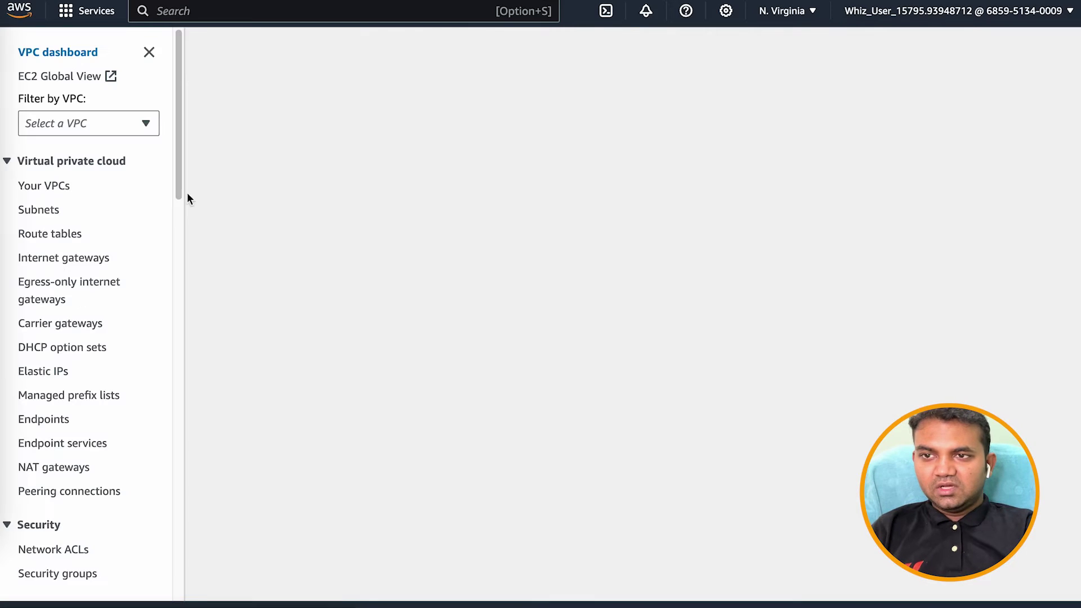
pyautogui.click(41, 192)
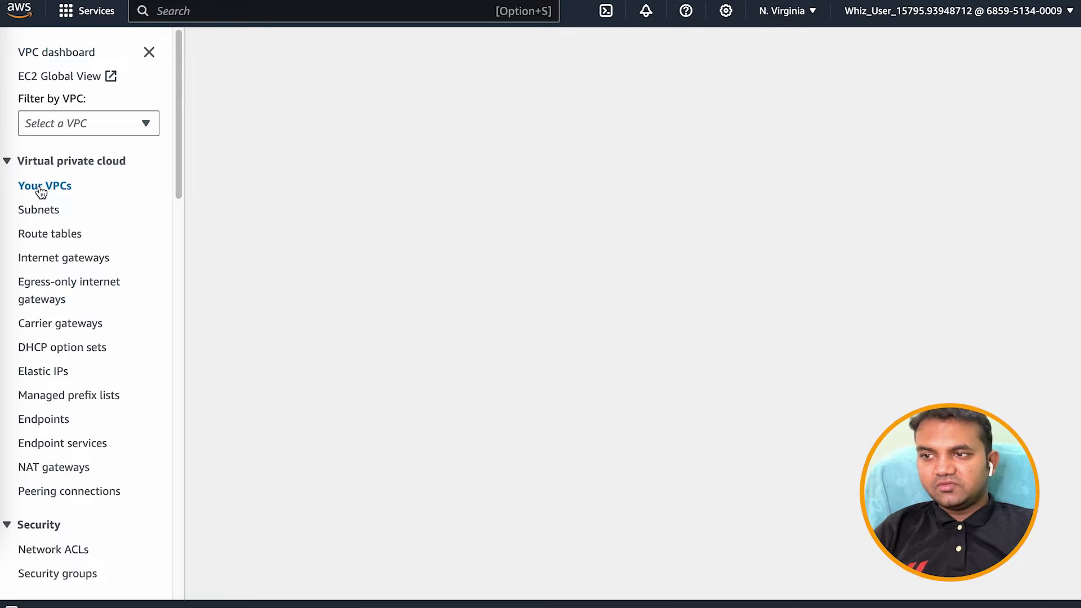
pyautogui.click(266, 56)
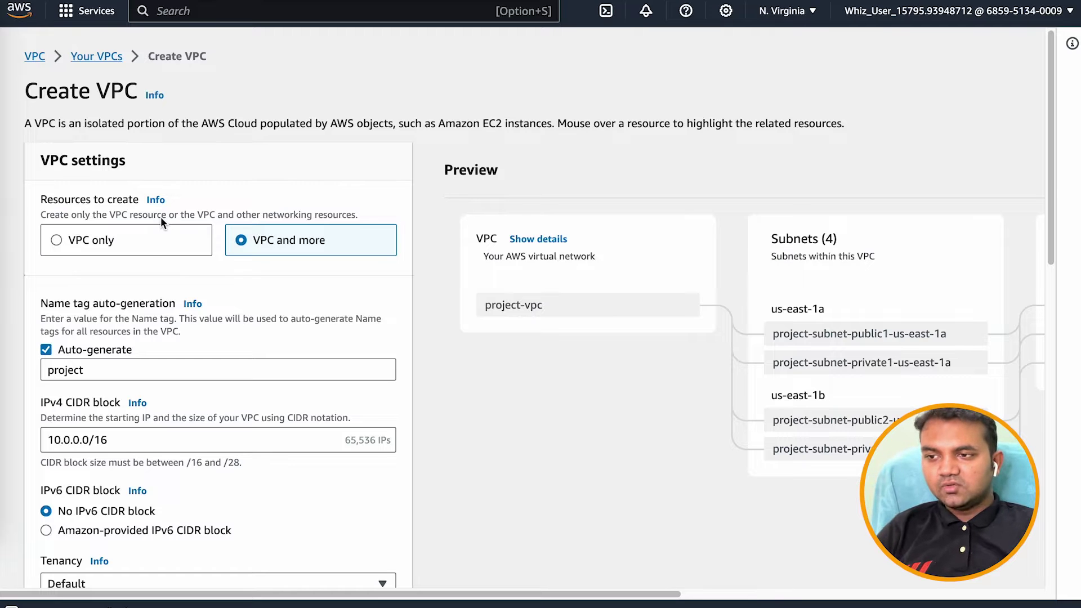
# - Compare VPC only with VPC and more, and examine the preview of its subnets, route tables and network connections
pyautogui.click(145, 241)
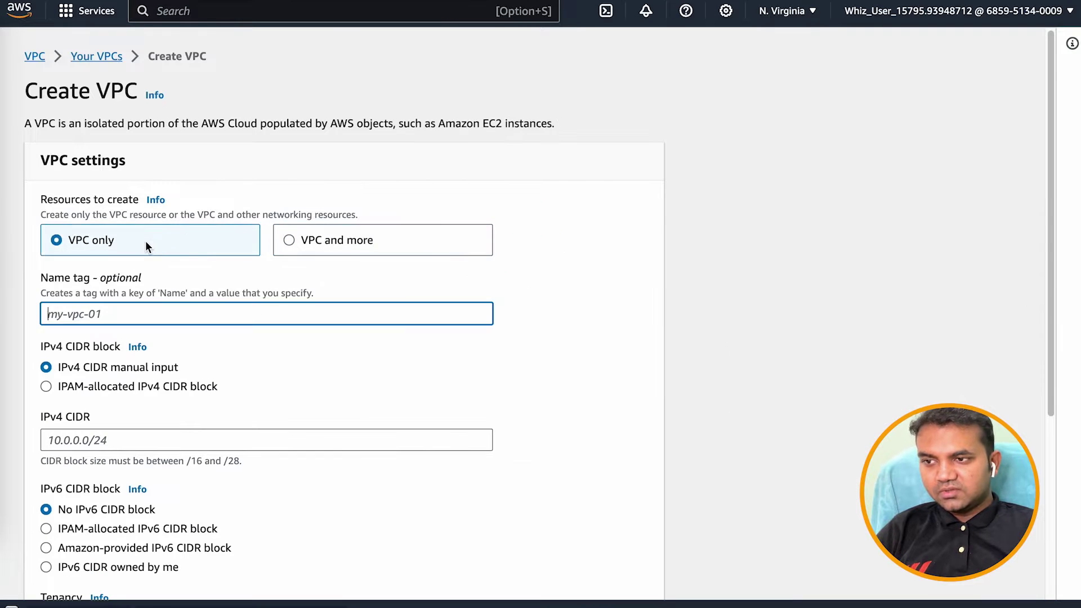
pyautogui.click(390, 240)
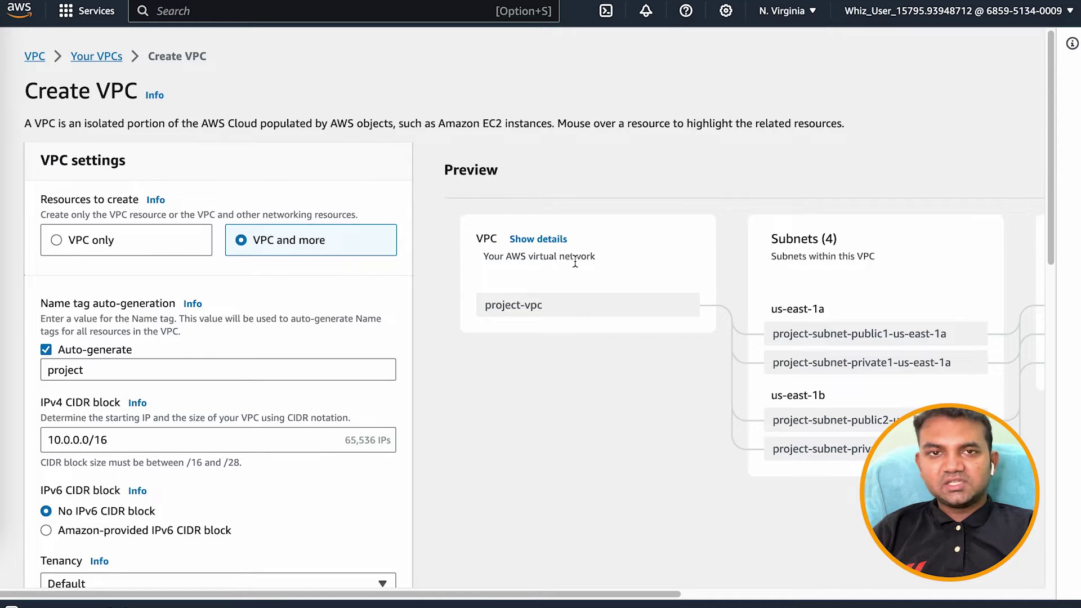
pyautogui.hscroll(10, 575, 263)
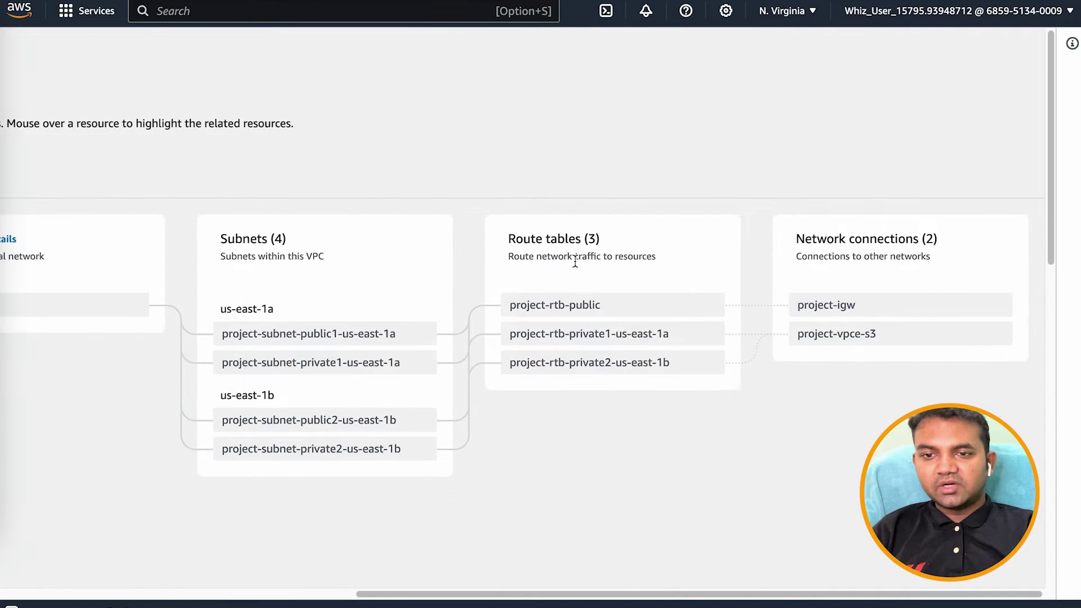
pyautogui.hscroll(-10, 574, 263)
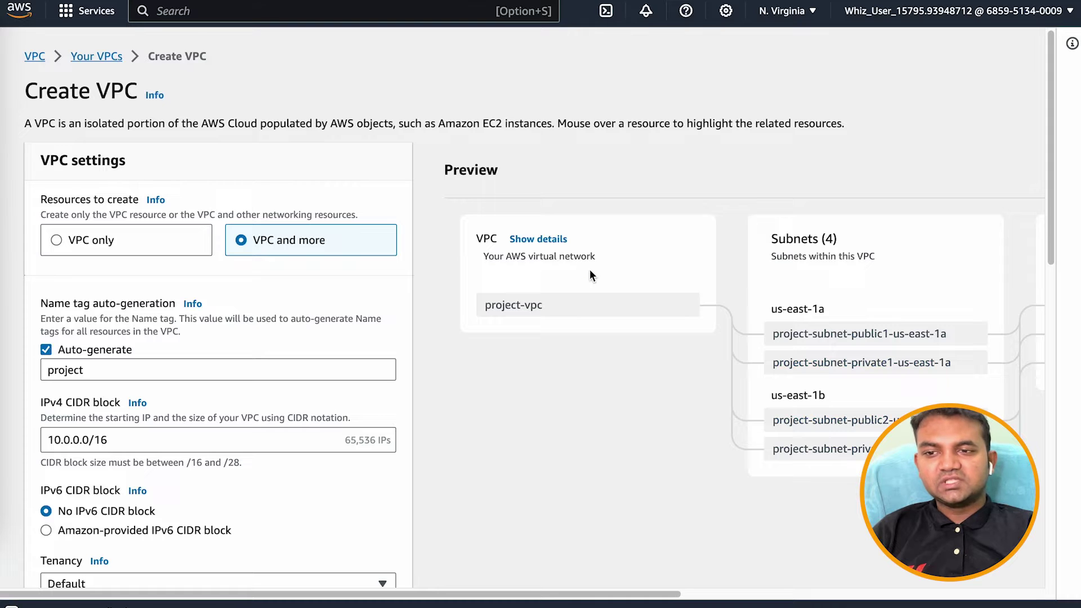
pyautogui.hscroll(10, 684, 242)
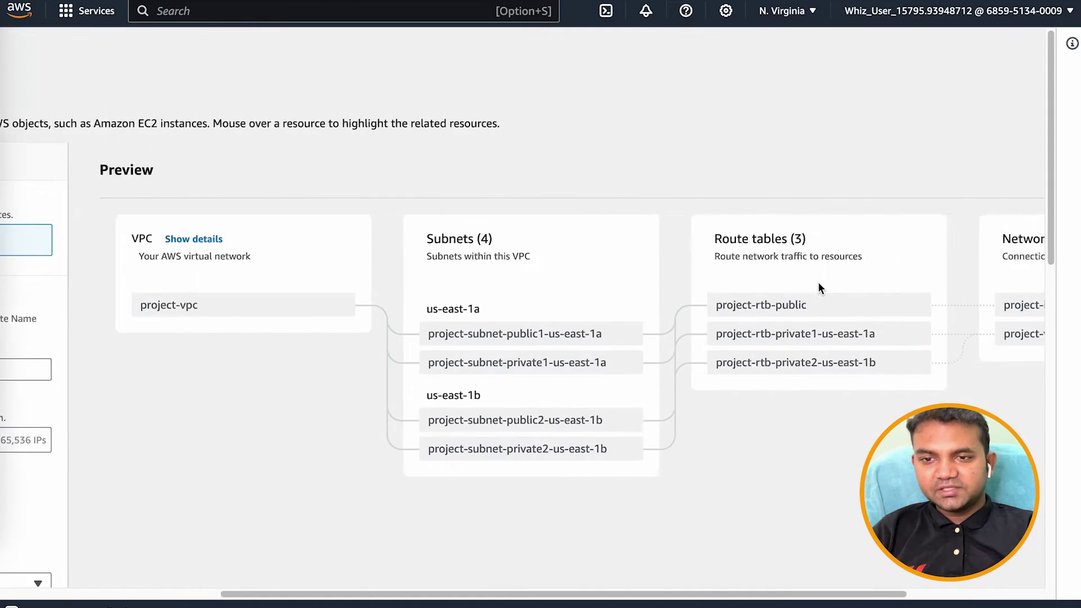
pyautogui.hscroll(5, 711, 268)
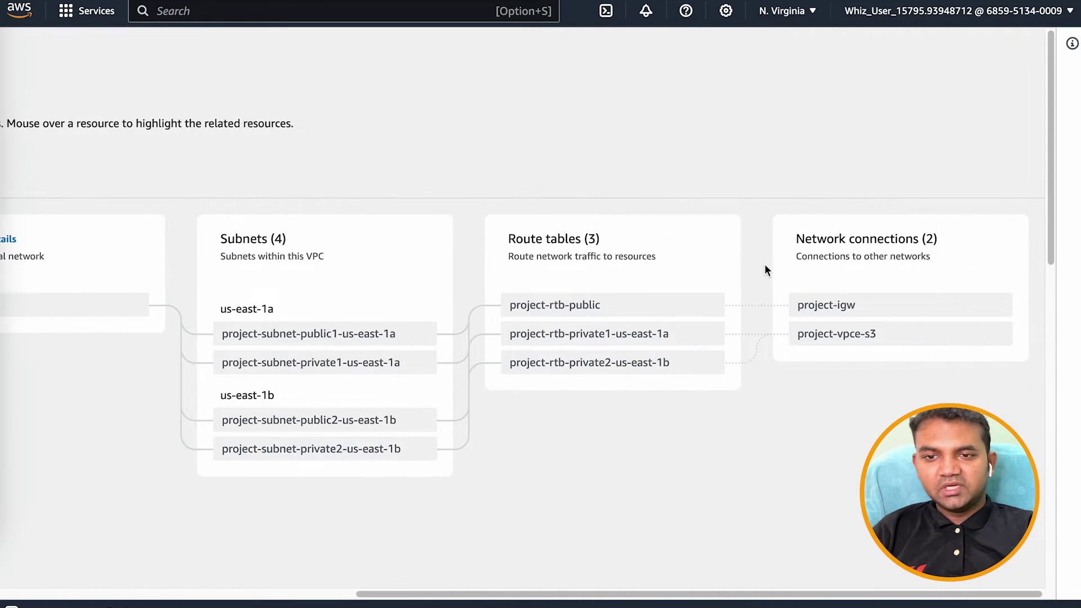
pyautogui.hscroll(-20, 450, 278)
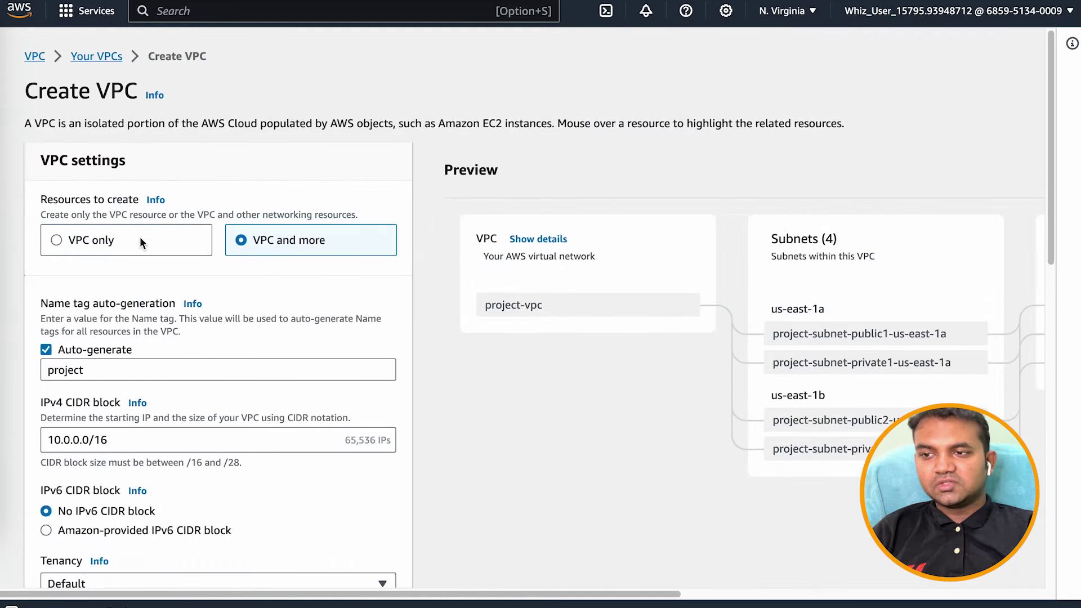
# - Set the resources to create to VPC only, with the name tag VPC 1 and the IPv4 CIDR 10.0.0.0/24
pyautogui.click(103, 242)
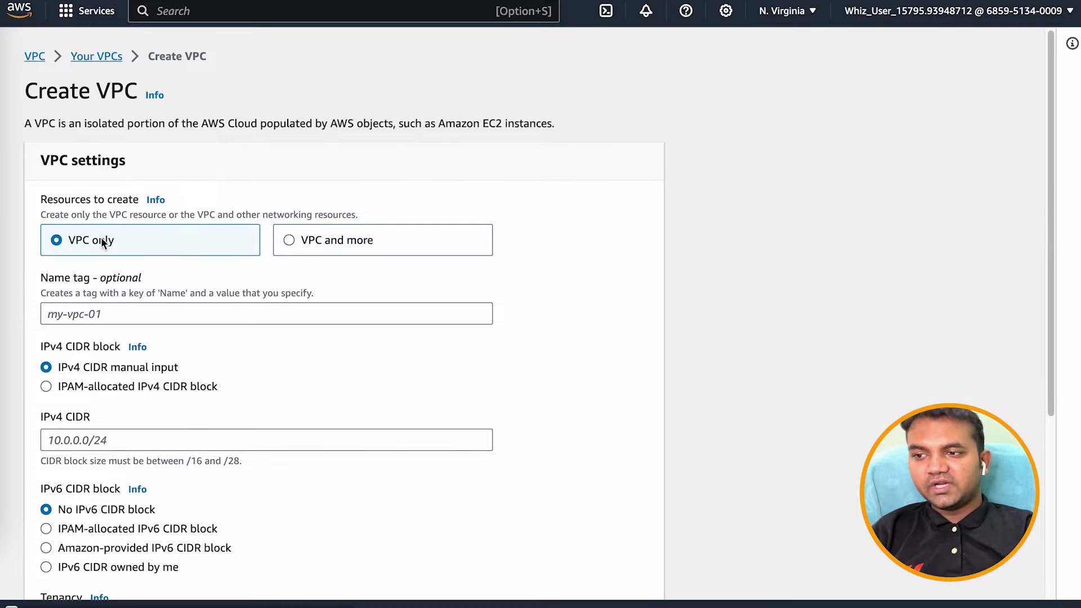
pyautogui.click(127, 315)
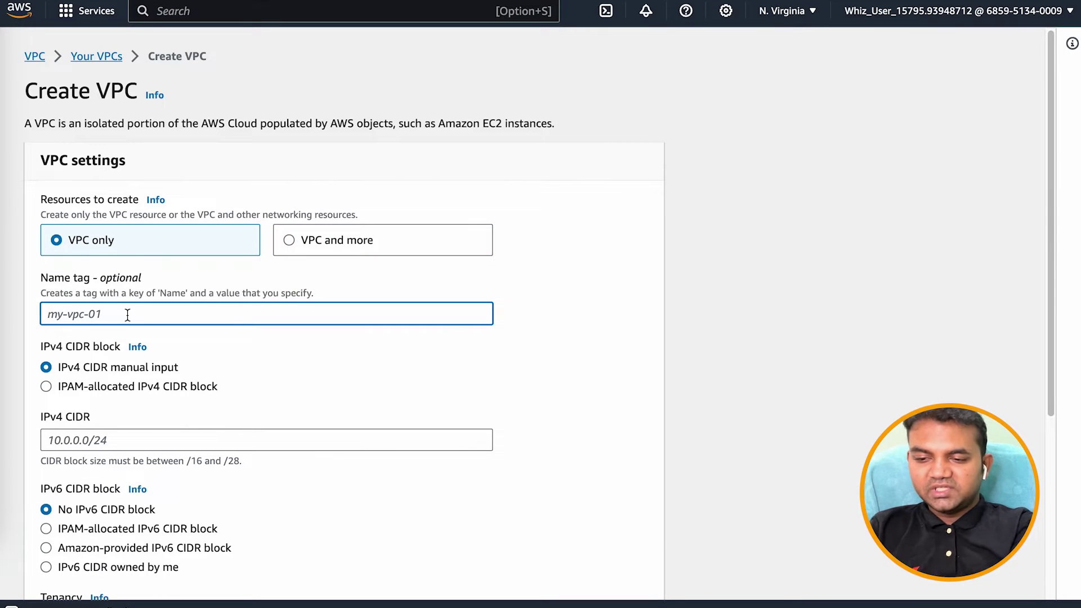
pyautogui.write('VPC 1')
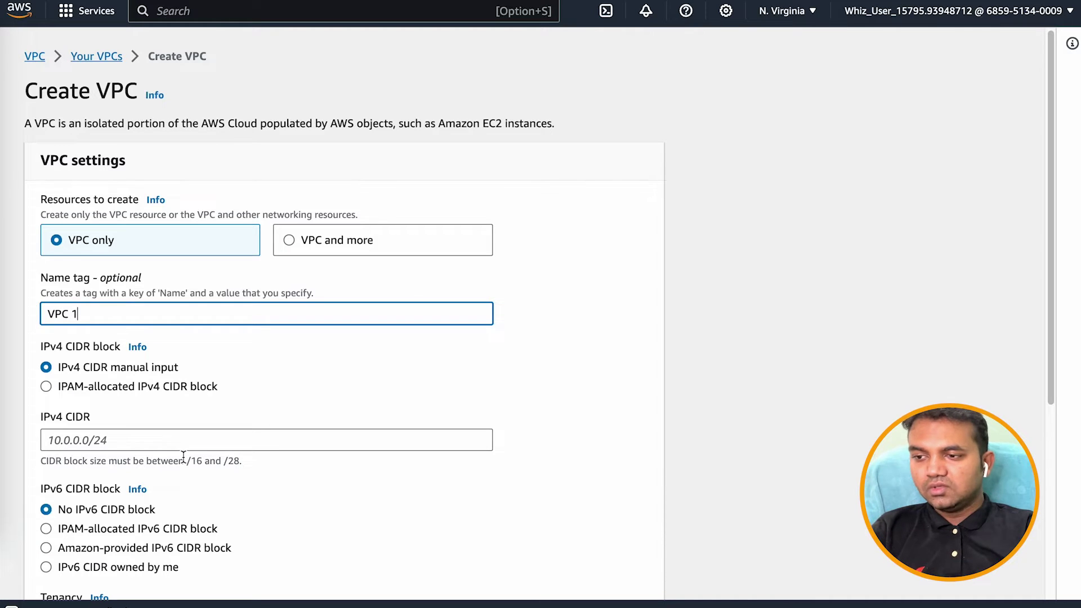
pyautogui.click(132, 434)
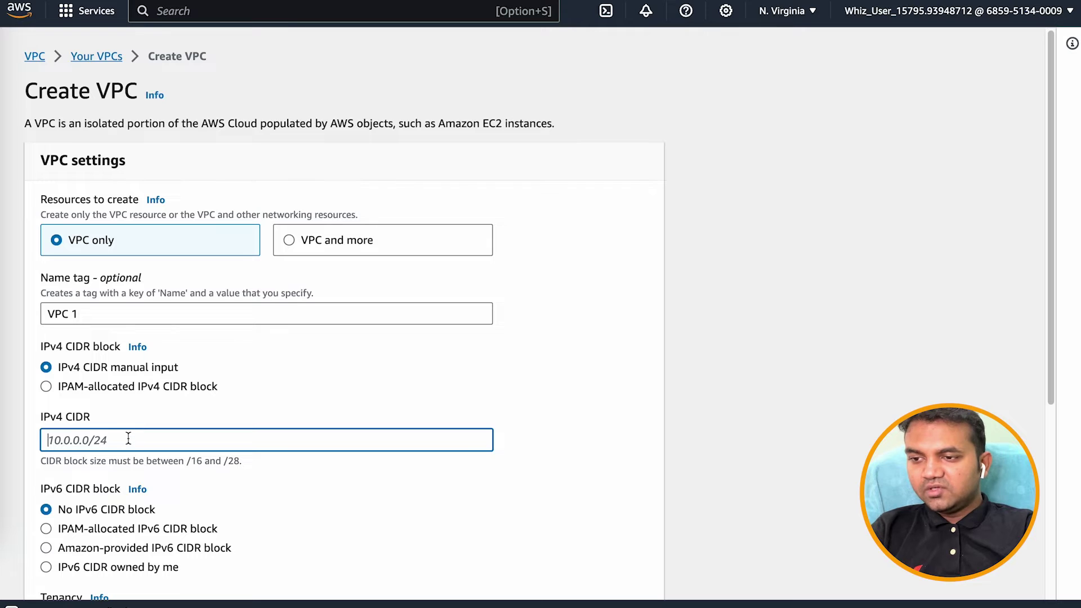
pyautogui.write('10')
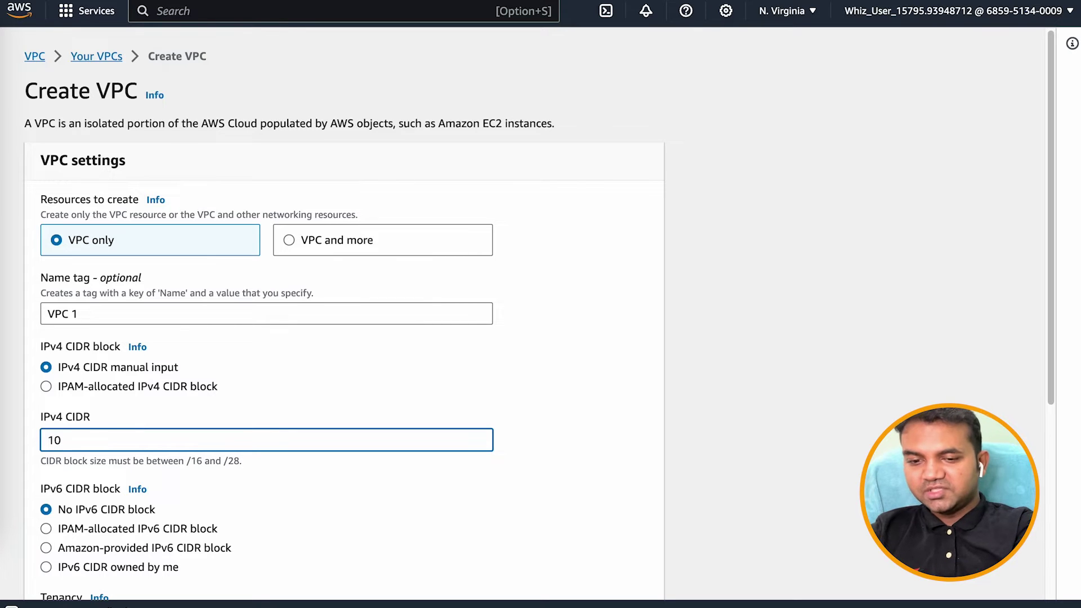
pyautogui.write('.0.0.0')
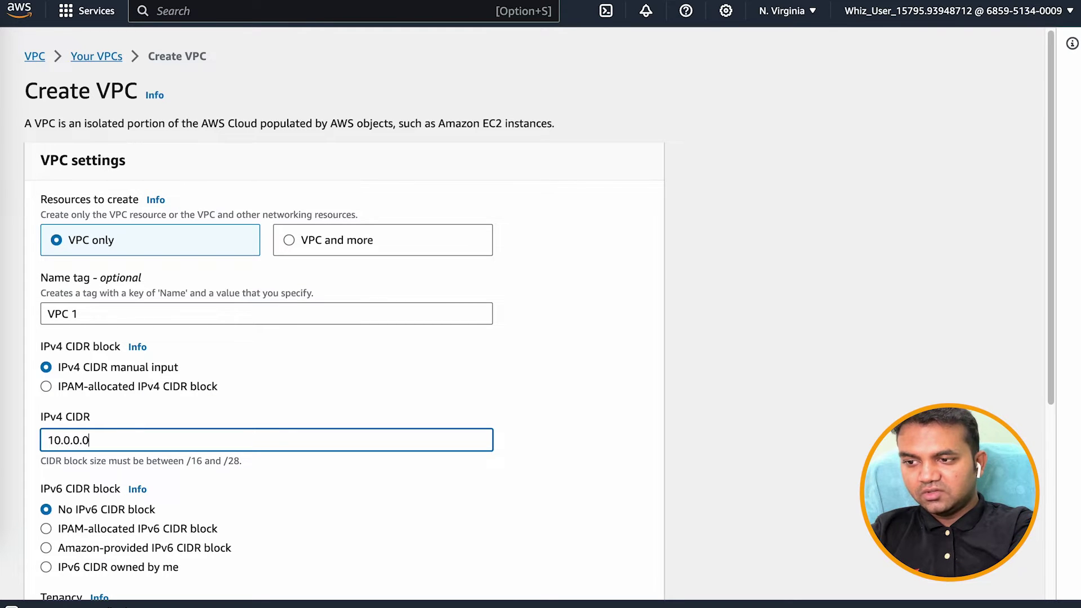
pyautogui.write('/24')
# - Keep No IPv6 CIDR block and Default tenancy, and create the VPC
pyautogui.scroll(-4, 254, 506)
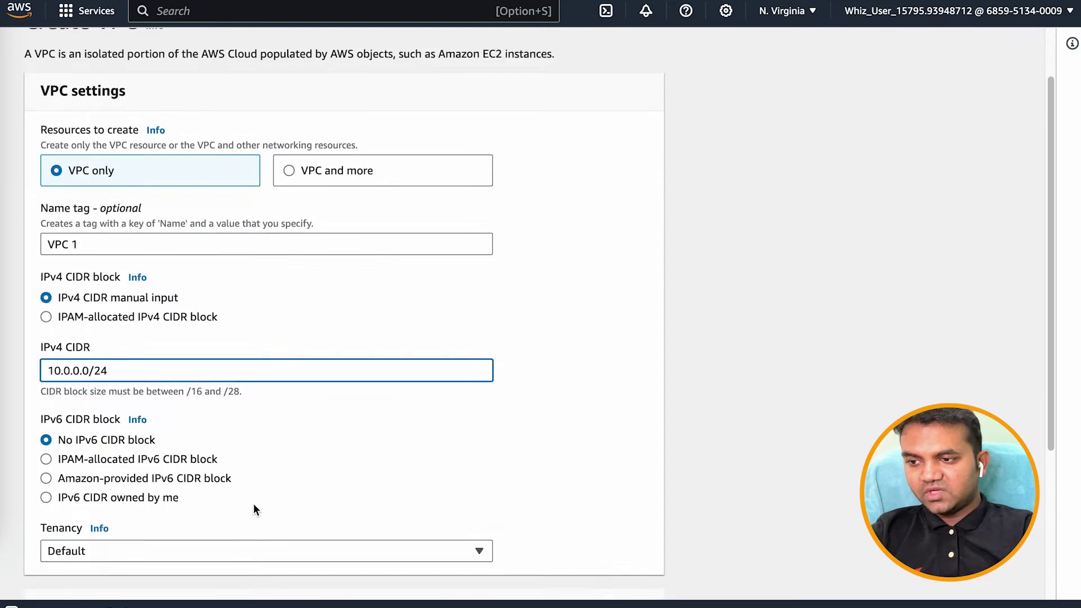
pyautogui.scroll(-1, 127, 228)
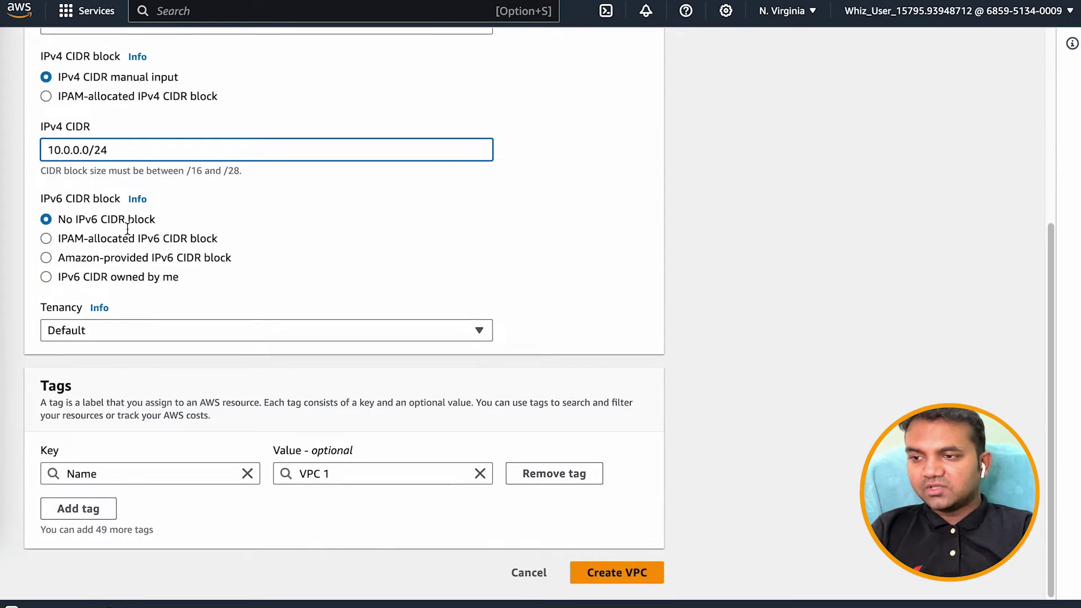
pyautogui.click(119, 331)
pyautogui.click(118, 331)
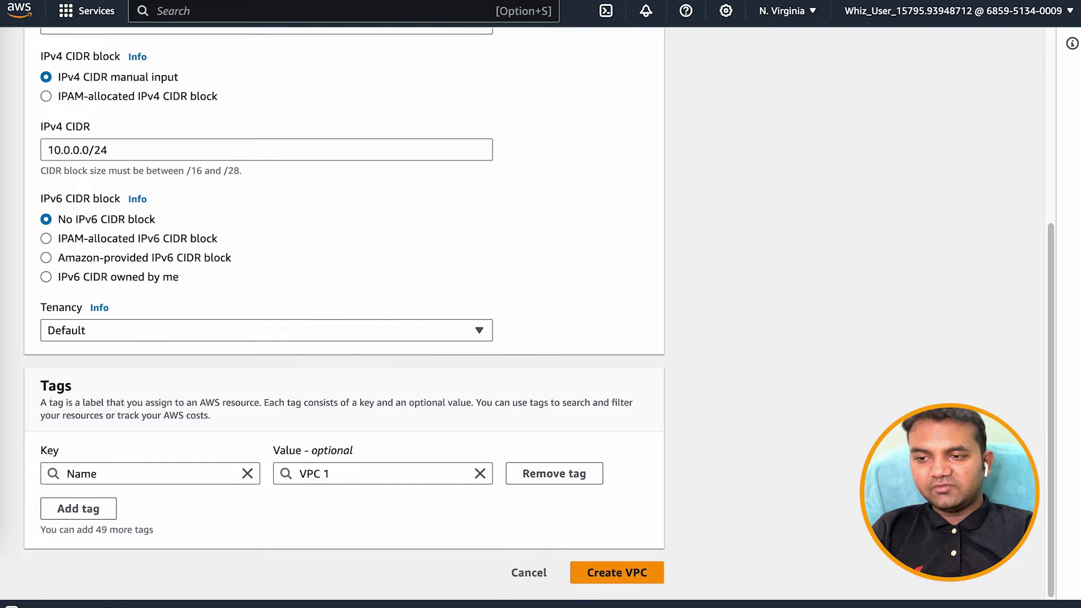
pyautogui.click(609, 575)
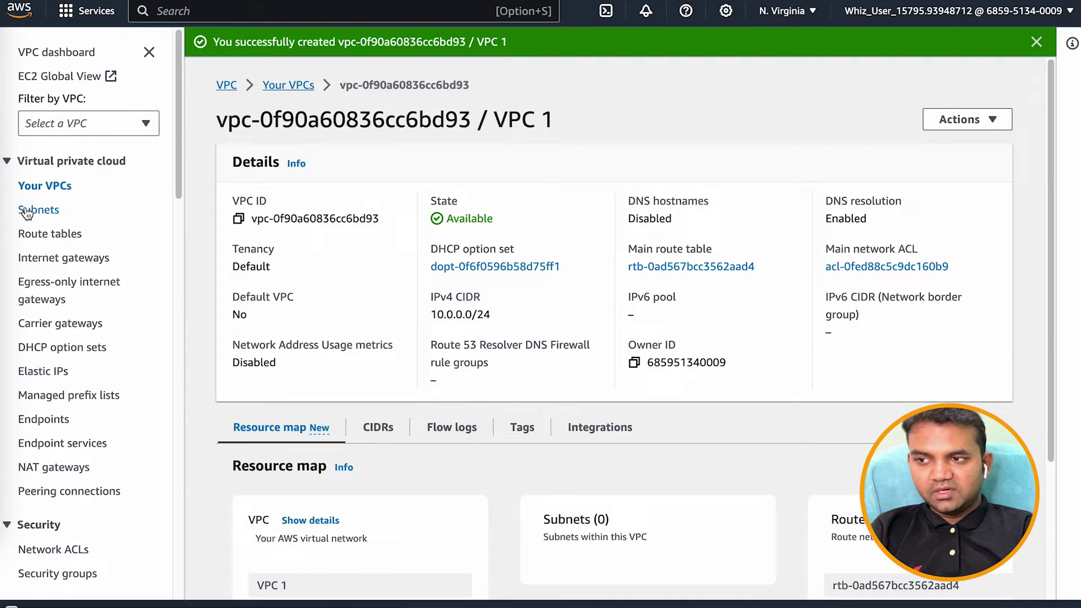
# - Go to Subnets, start creating a subnet and choose VPC 1 as its VPC
pyautogui.click(27, 212)
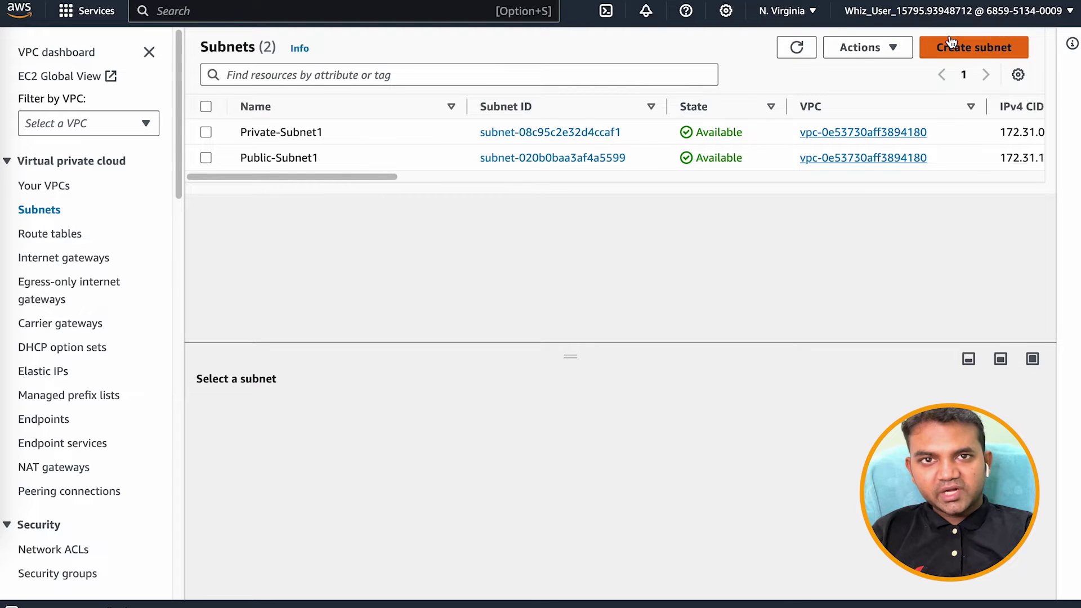
pyautogui.click(976, 51)
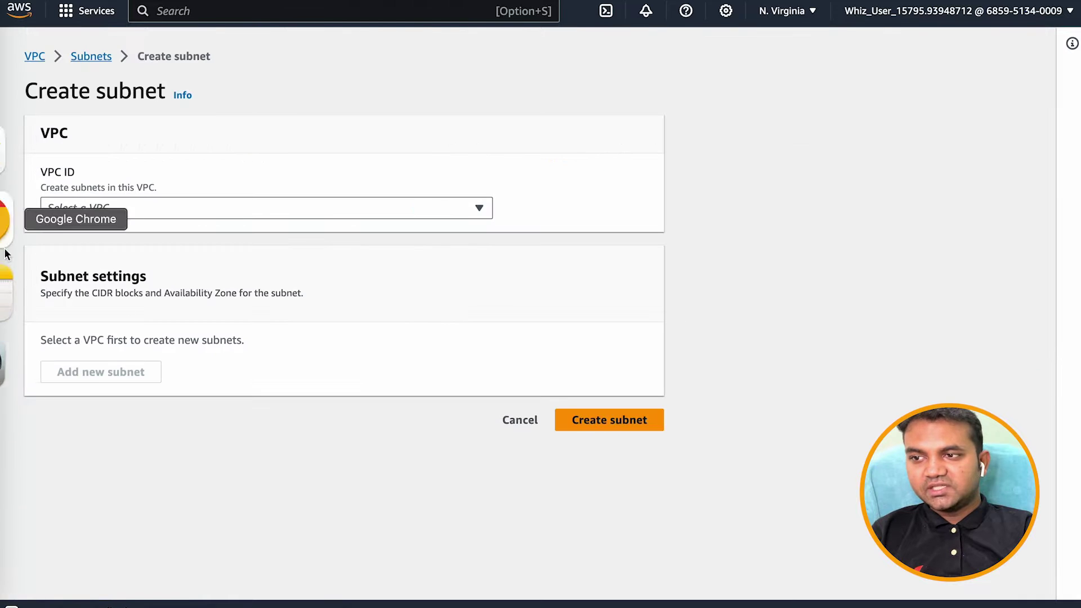
pyautogui.click(83, 204)
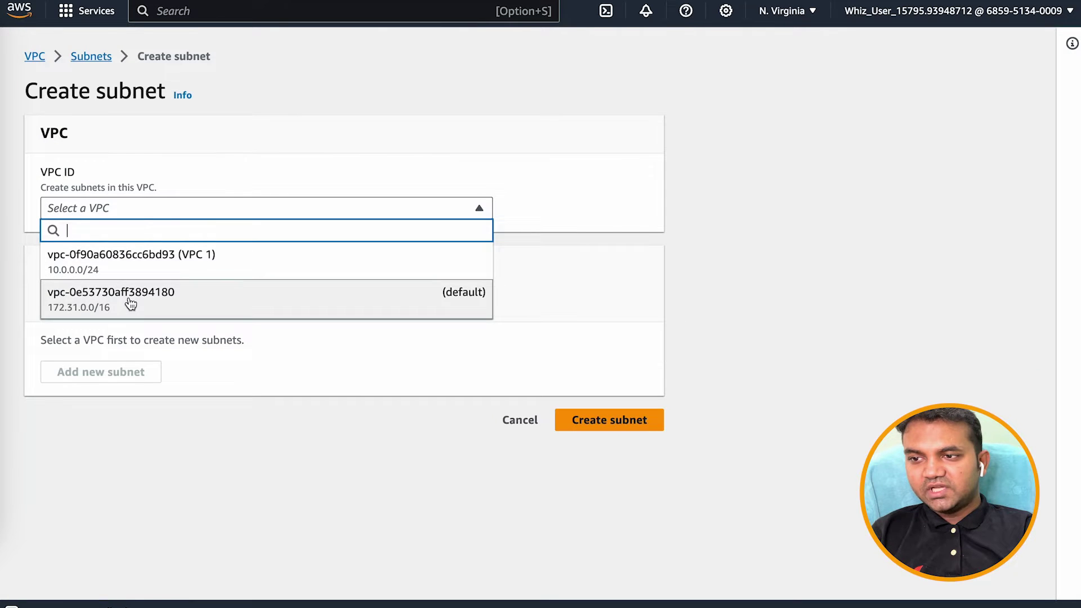
pyautogui.click(121, 262)
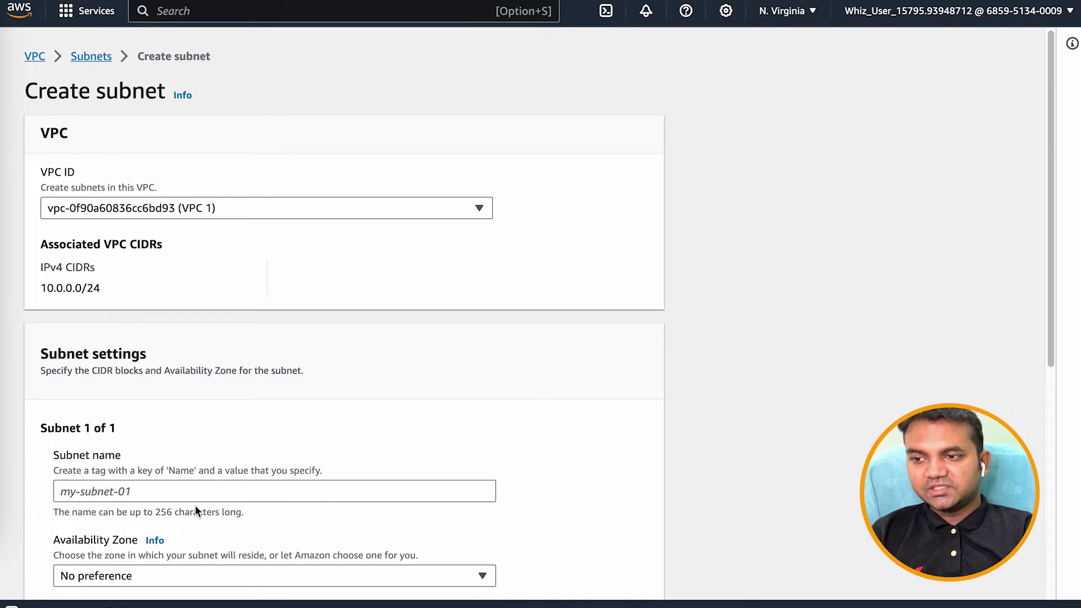
# - Name the subnet VPC 1 - Public Subnet and place it in the us-east-1a Availability Zone
pyautogui.scroll(-4, 195, 505)
pyautogui.click(136, 288)
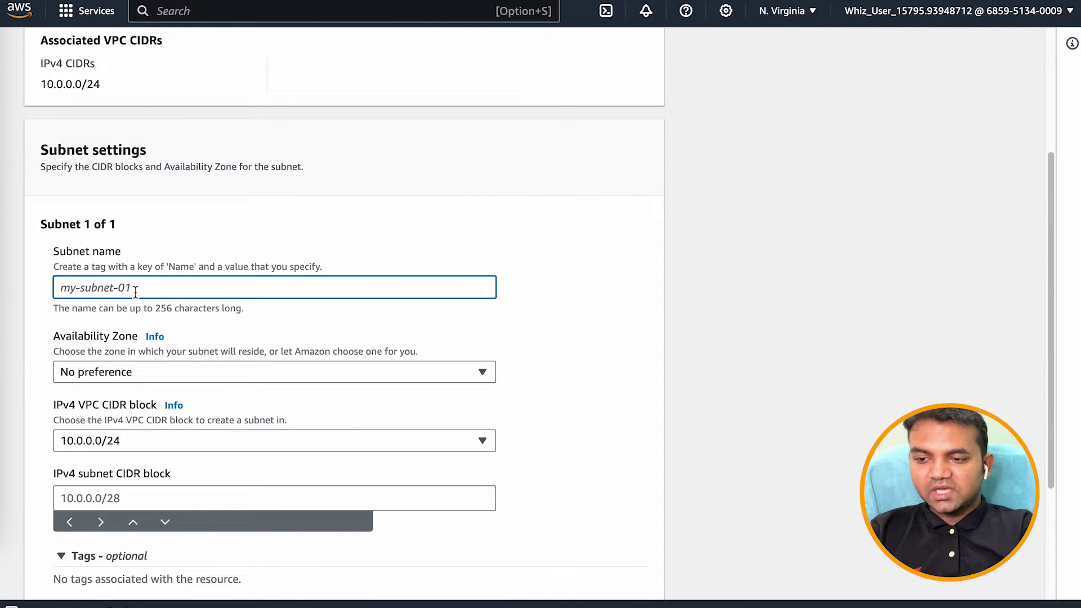
pyautogui.write('VPC')
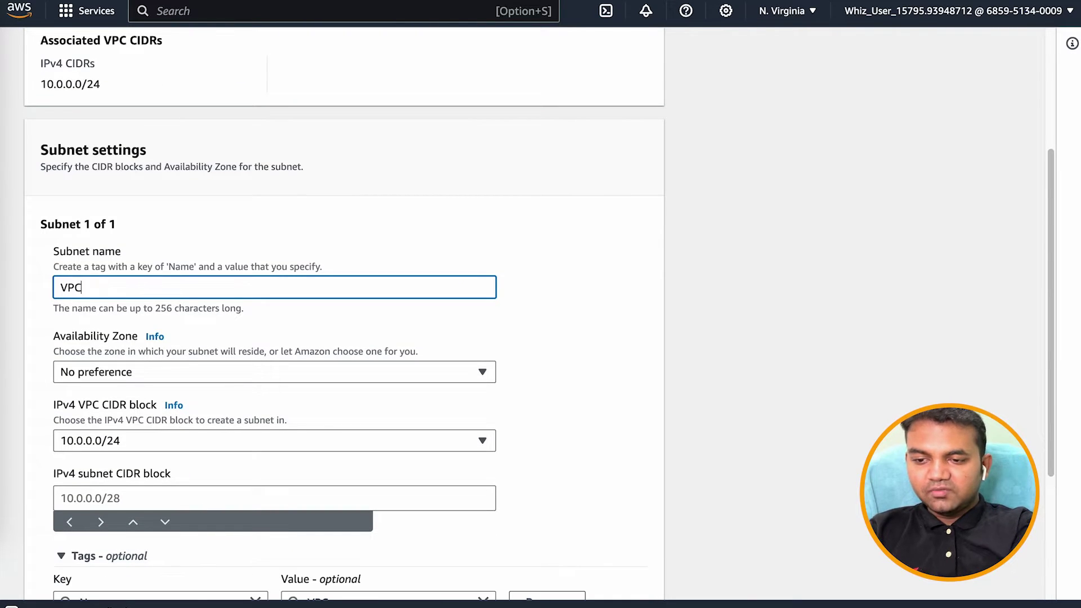
pyautogui.write(' 1 - Subnet')
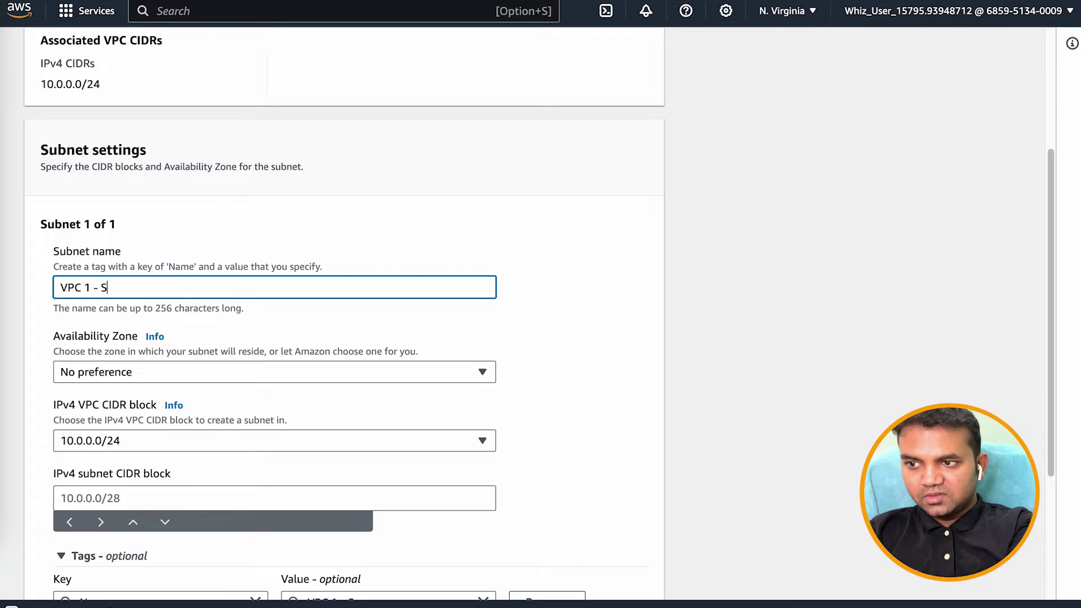
pyautogui.click(103, 286)
pyautogui.write('PubklSubnet')
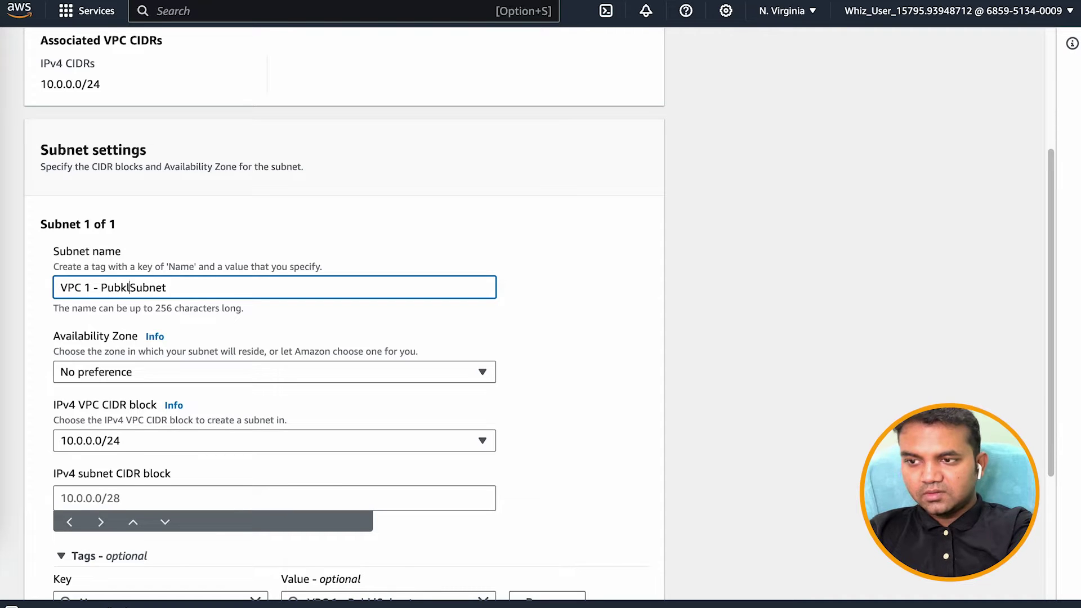
pyautogui.press('BackSpace')
pyautogui.press('BackSpace')
pyautogui.write('lic')
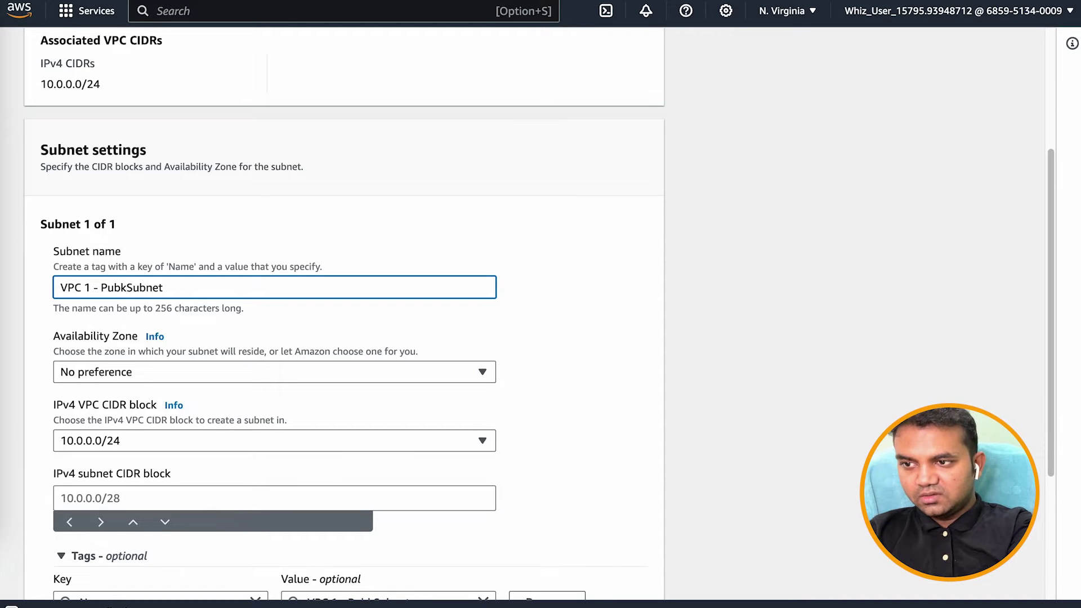
pyautogui.click(140, 371)
pyautogui.click(180, 156)
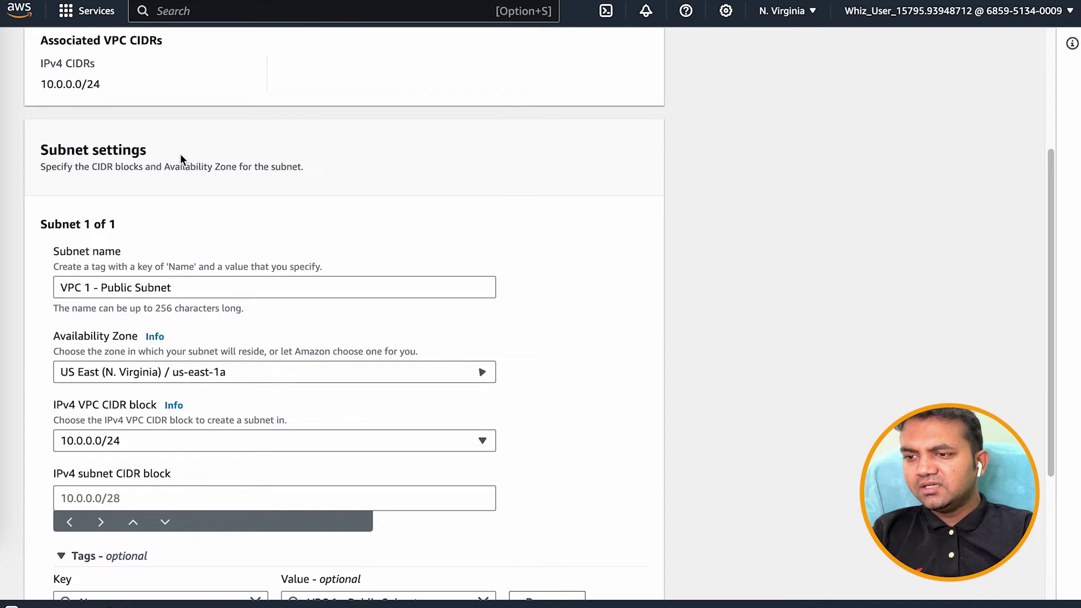
# - Keep the VPC CIDR block 10.0.0.0/24, set the IPv4 subnet CIDR block to 10.0.0.0/26, and create the subnet
pyautogui.scroll(-4, 174, 478)
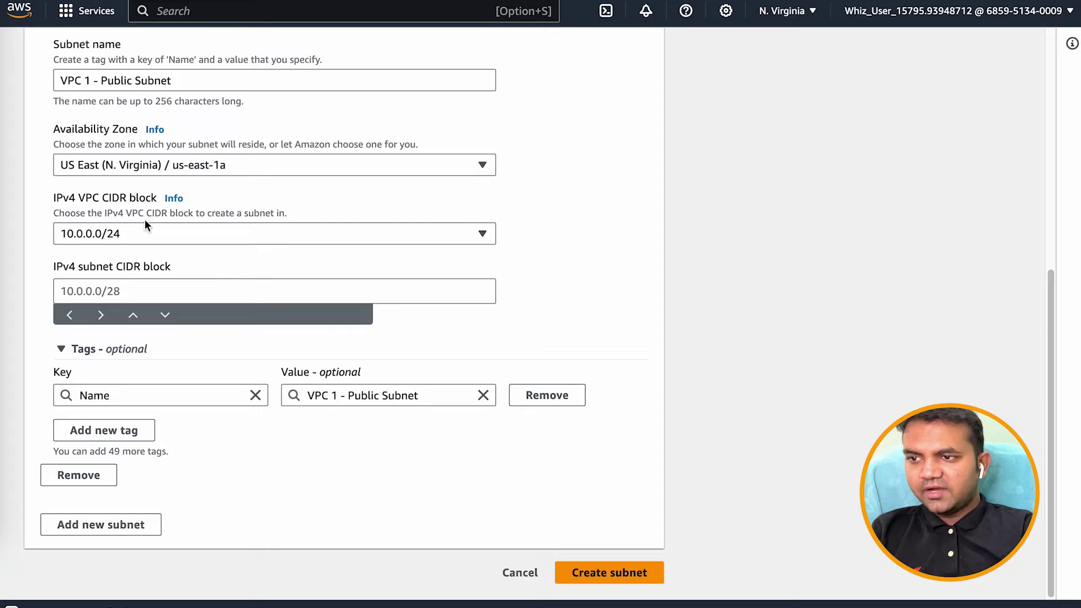
pyautogui.click(208, 239)
pyautogui.click(208, 234)
pyautogui.click(194, 286)
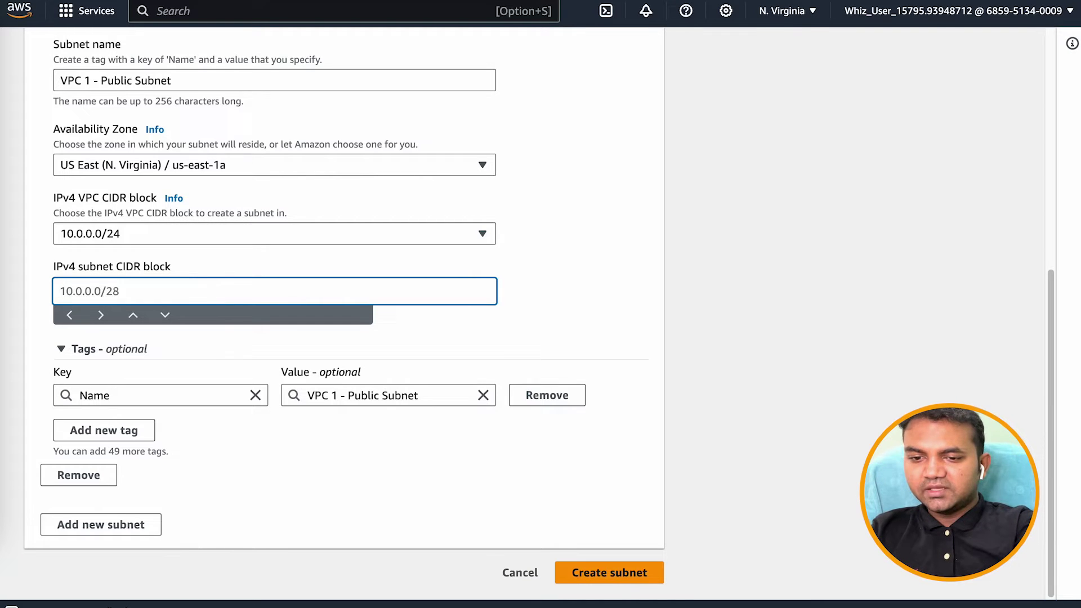
pyautogui.write('10.0.00')
pyautogui.press('BackSpace')
pyautogui.write('.0/26')
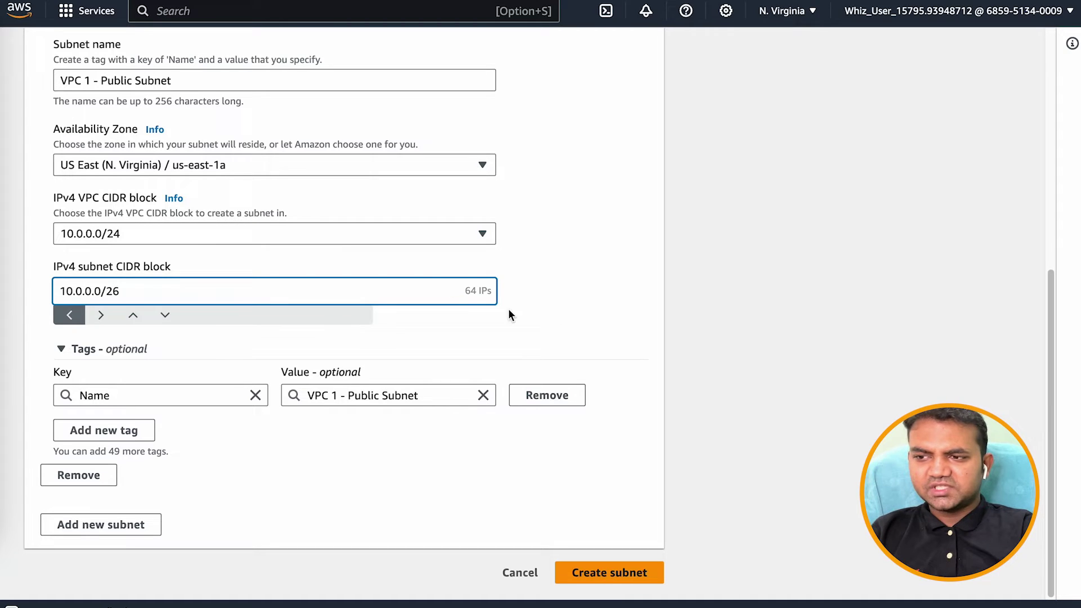
pyautogui.click(569, 313)
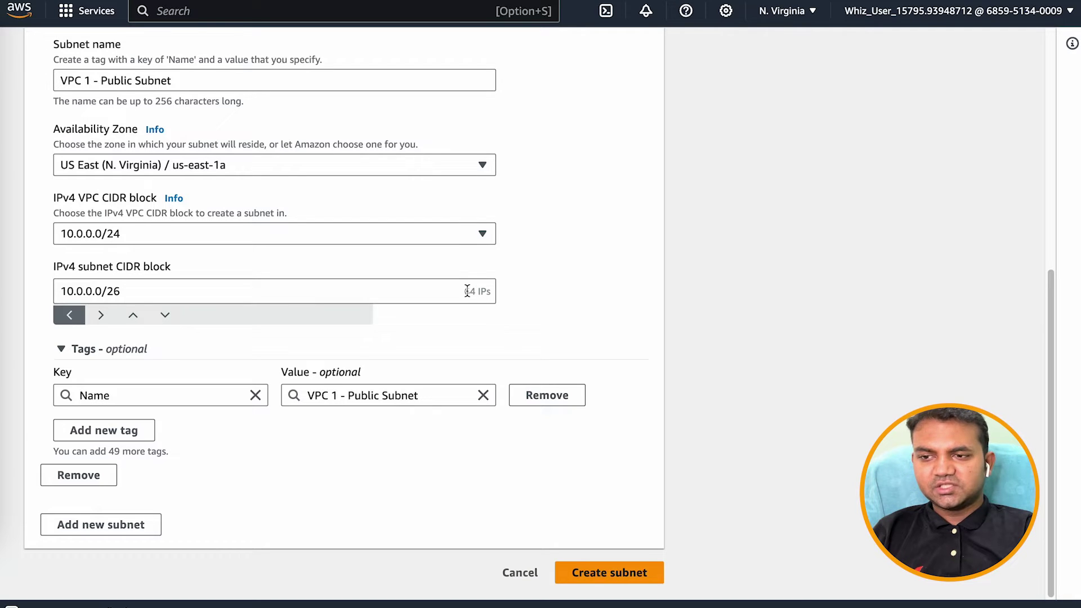
pyautogui.click(639, 563)
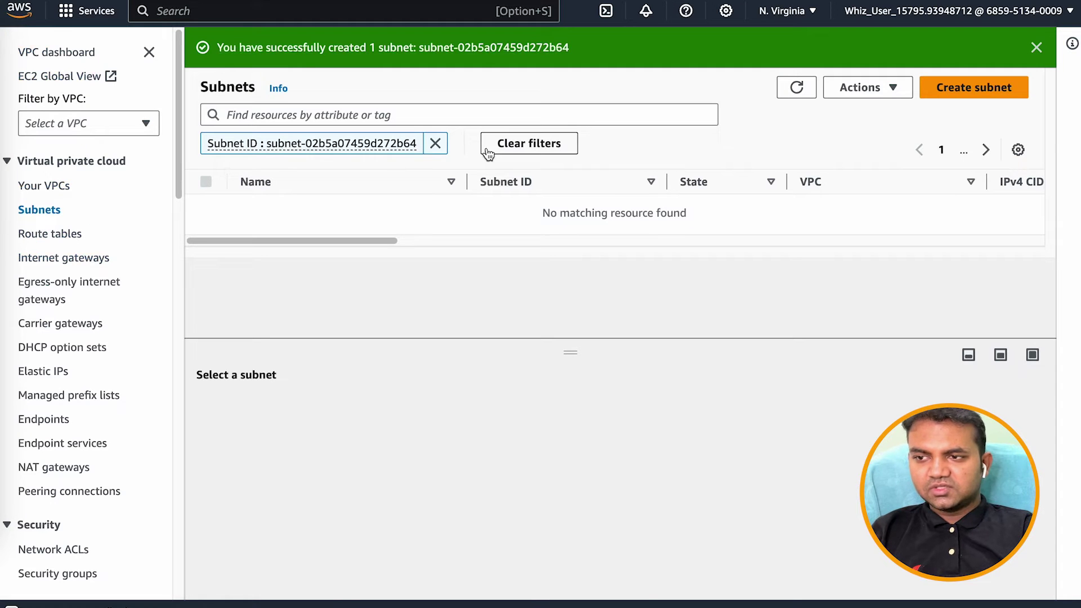
# - Create a route table named Public RT in VPC 1
pyautogui.click(65, 234)
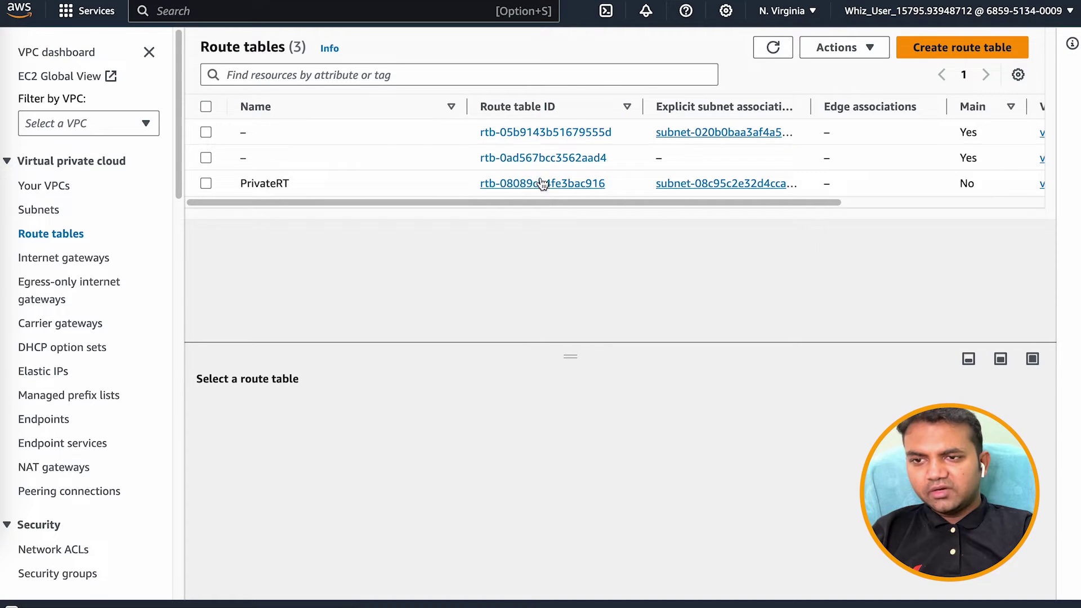
pyautogui.click(964, 49)
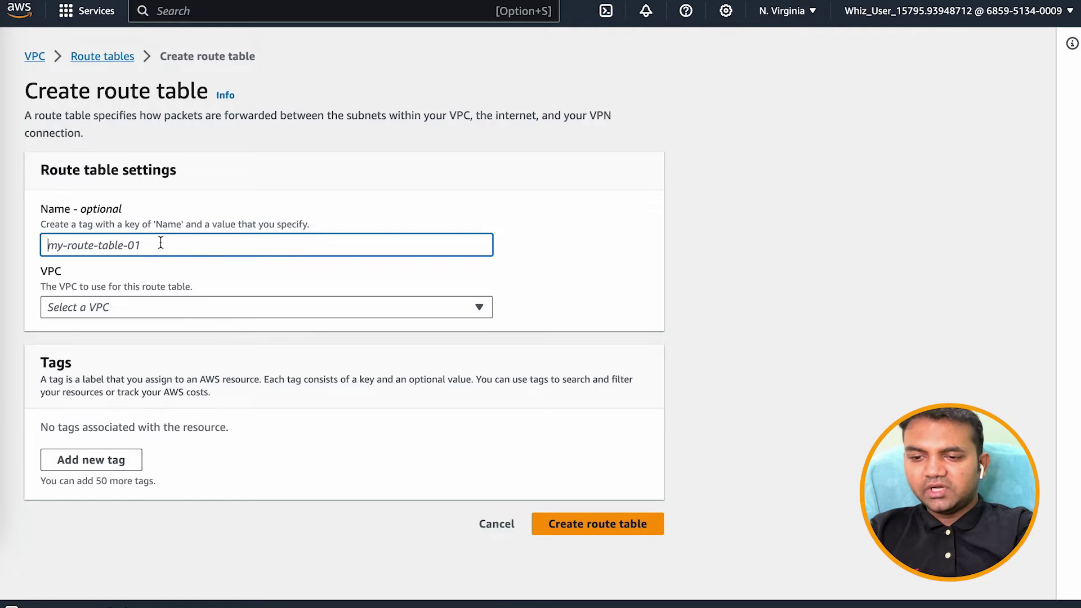
pyautogui.write('Pubklil')
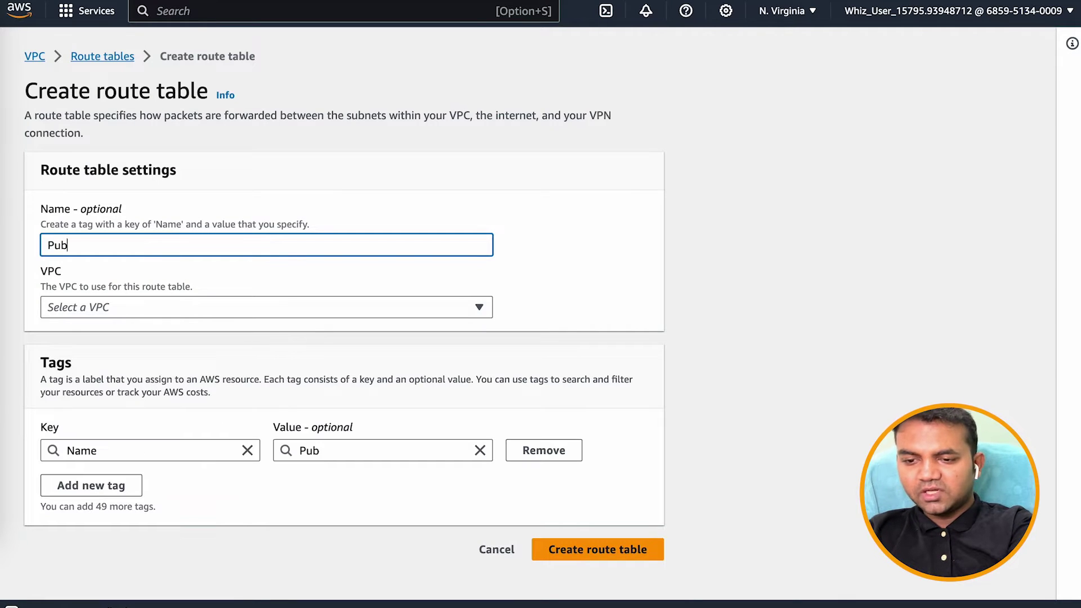
pyautogui.press('BackSpace')
pyautogui.press('BackSpace')
pyautogui.press('BackSpace')
pyautogui.press('BackSpace')
pyautogui.write('lic RT')
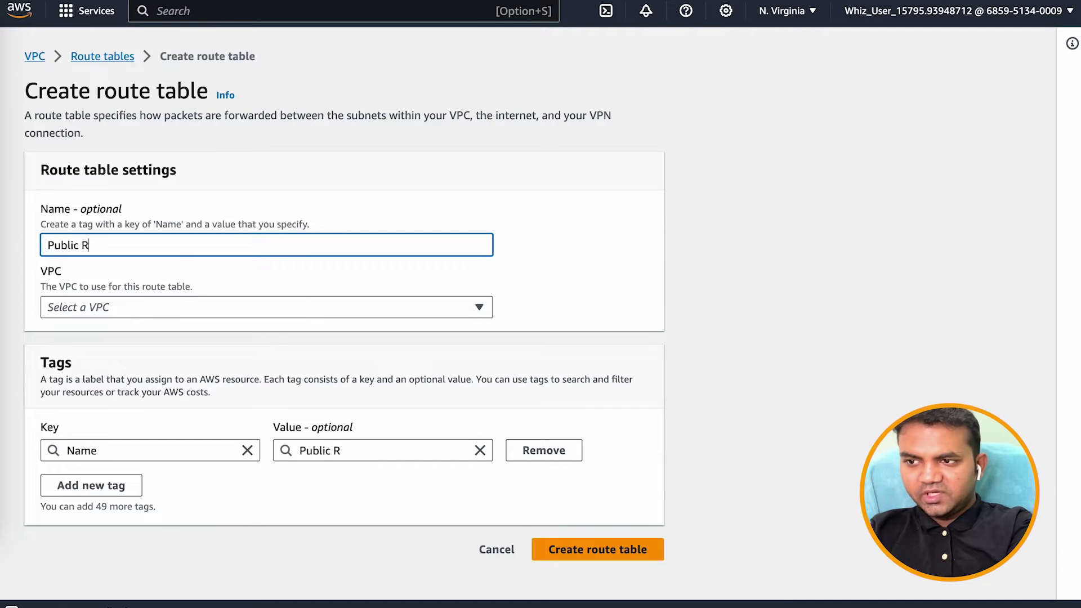
pyautogui.click(83, 306)
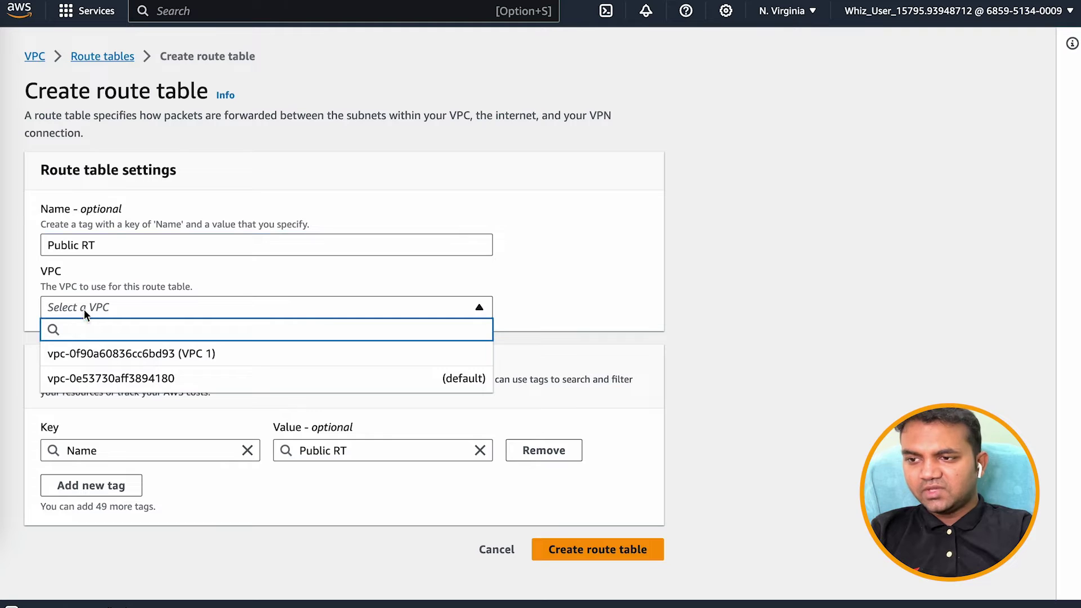
pyautogui.click(115, 355)
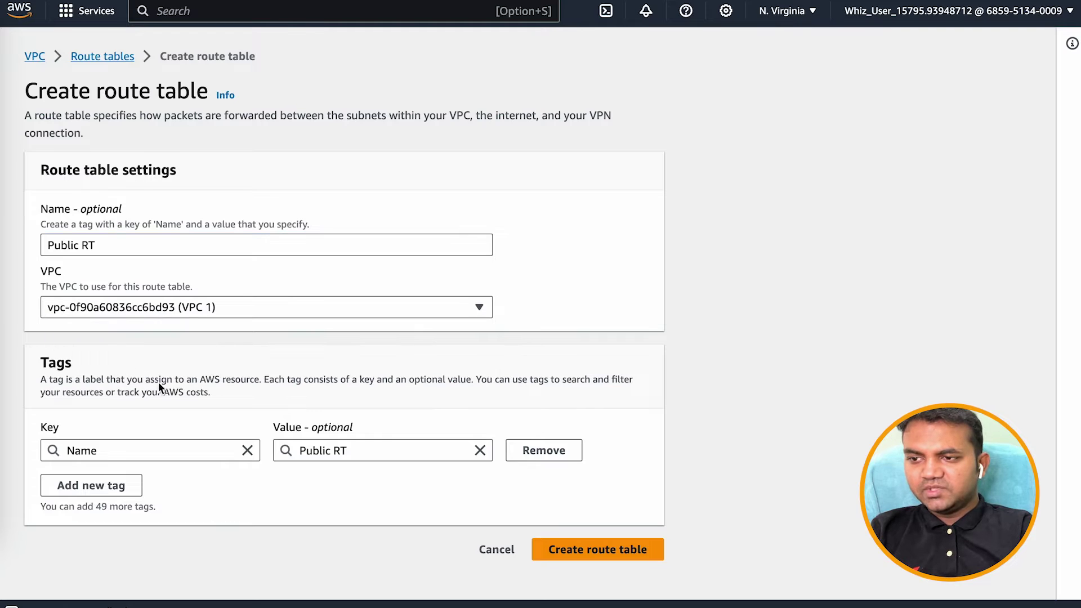
pyautogui.click(617, 553)
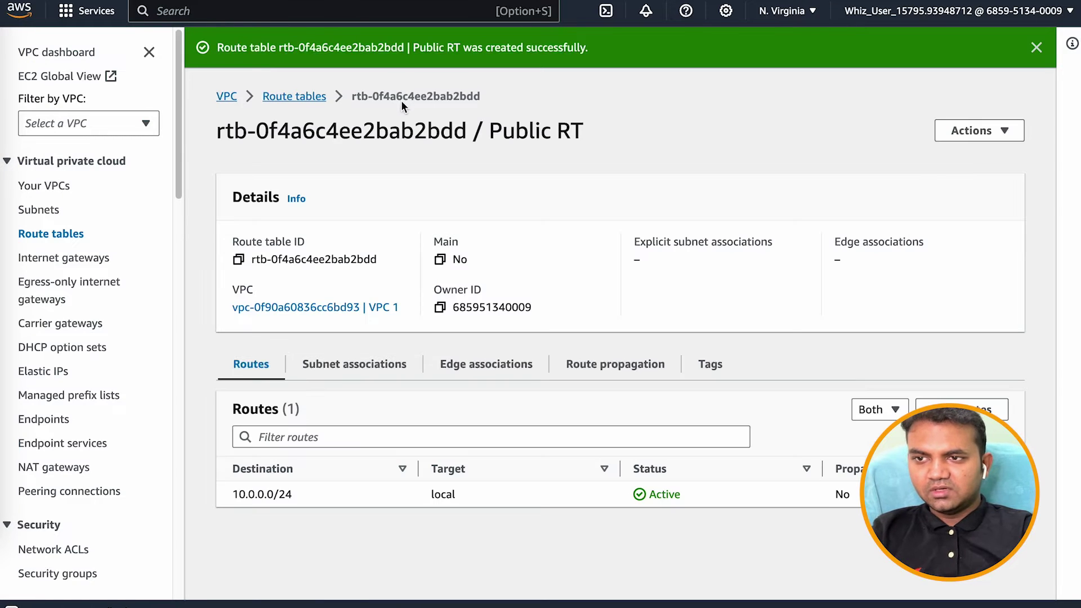
# - Associate VPC 1 - Public Subnet with the Public RT route table and save the association
pyautogui.click(353, 367)
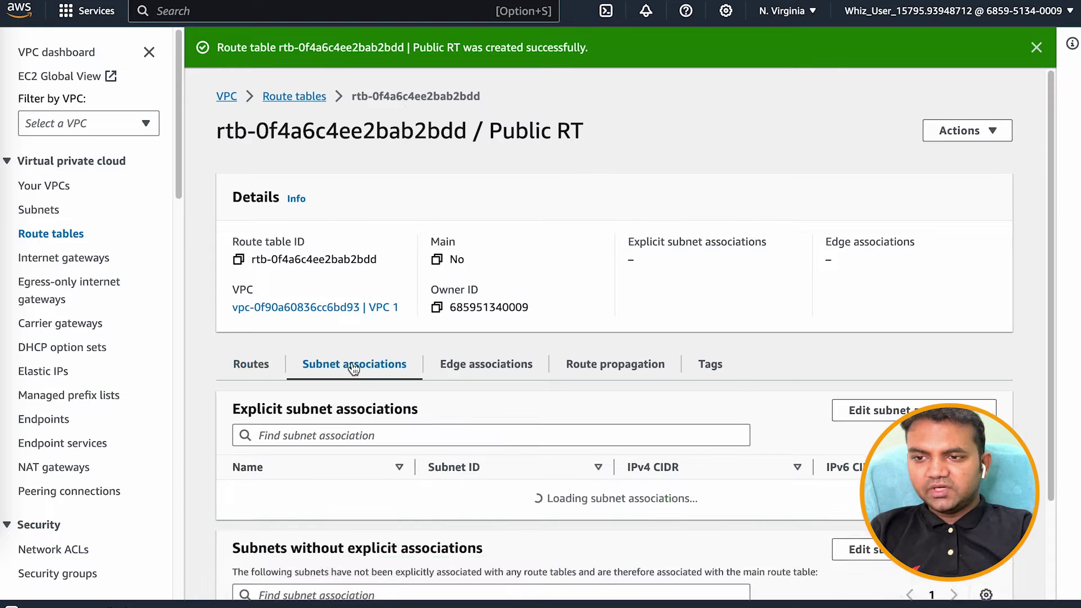
pyautogui.click(906, 410)
pyautogui.click(48, 213)
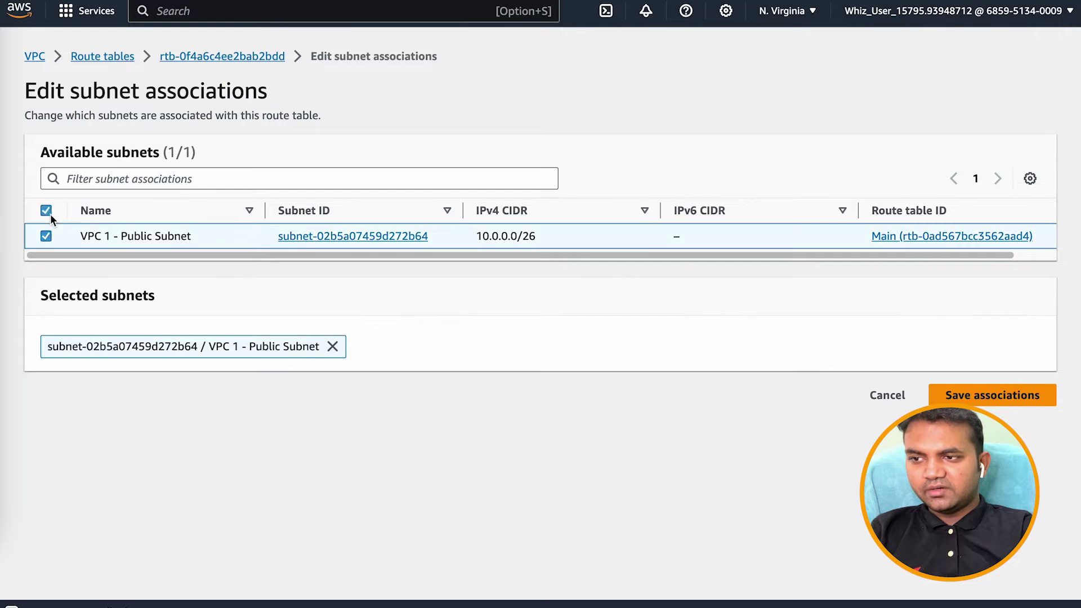
pyautogui.click(1041, 396)
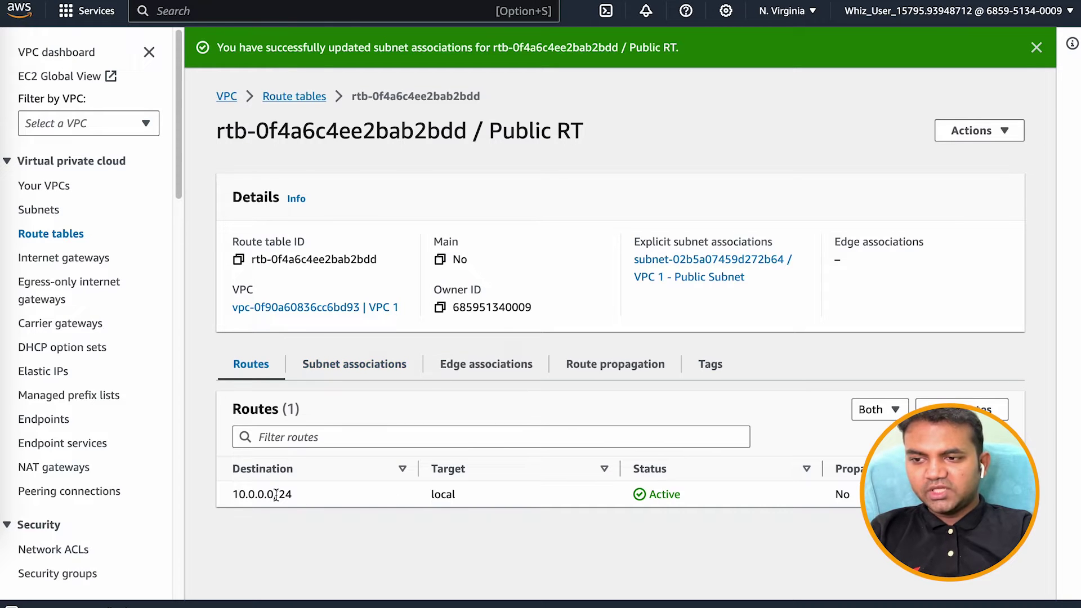
# - Create an internet gateway with the name tag VPC 1 - IGW
pyautogui.click(92, 259)
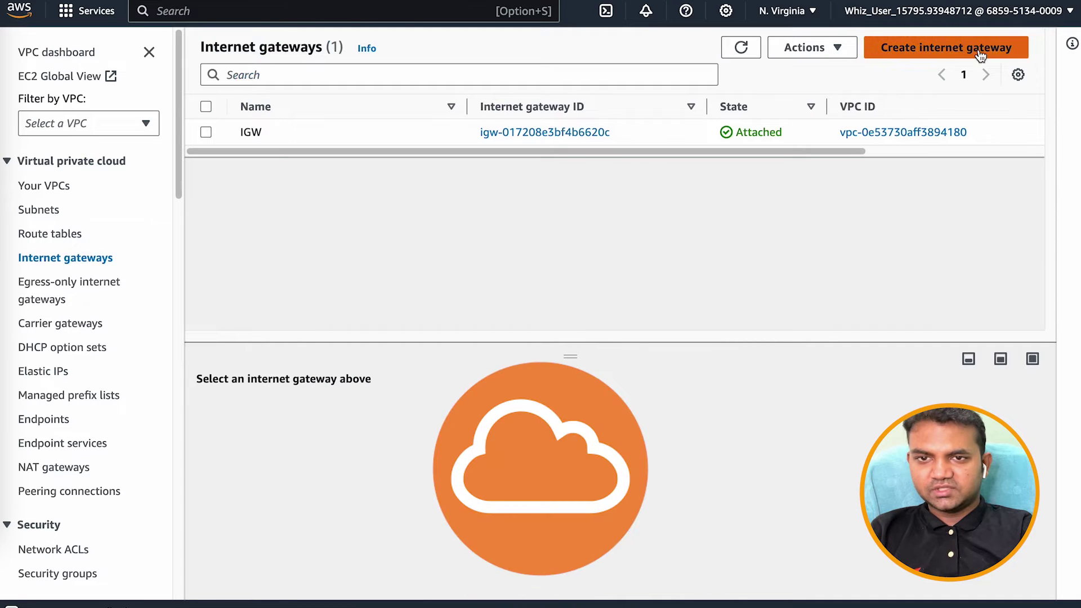
pyautogui.click(978, 47)
pyautogui.click(118, 242)
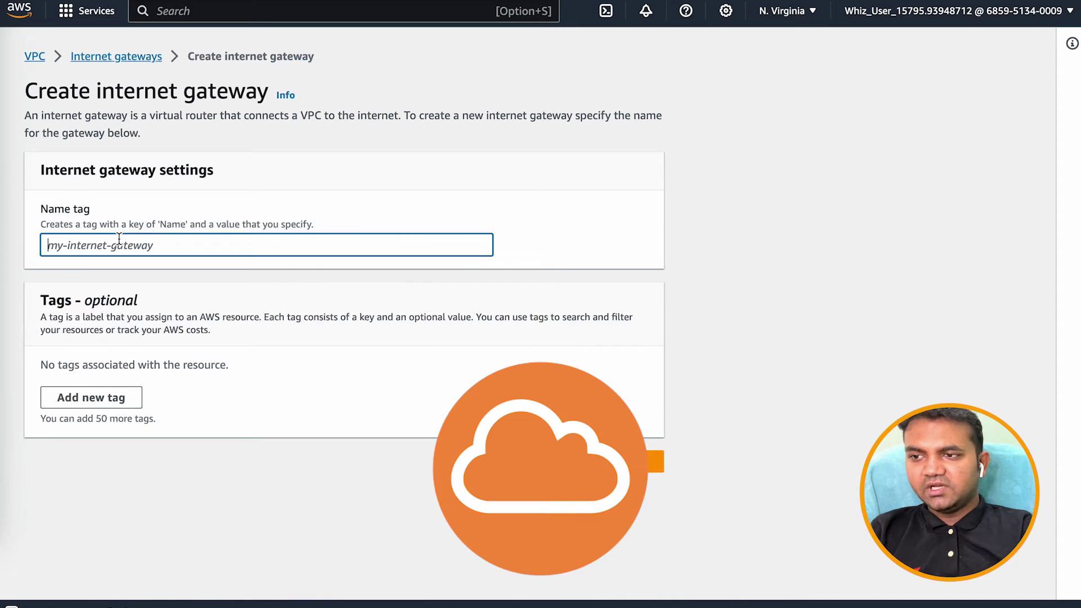
pyautogui.write('VPC')
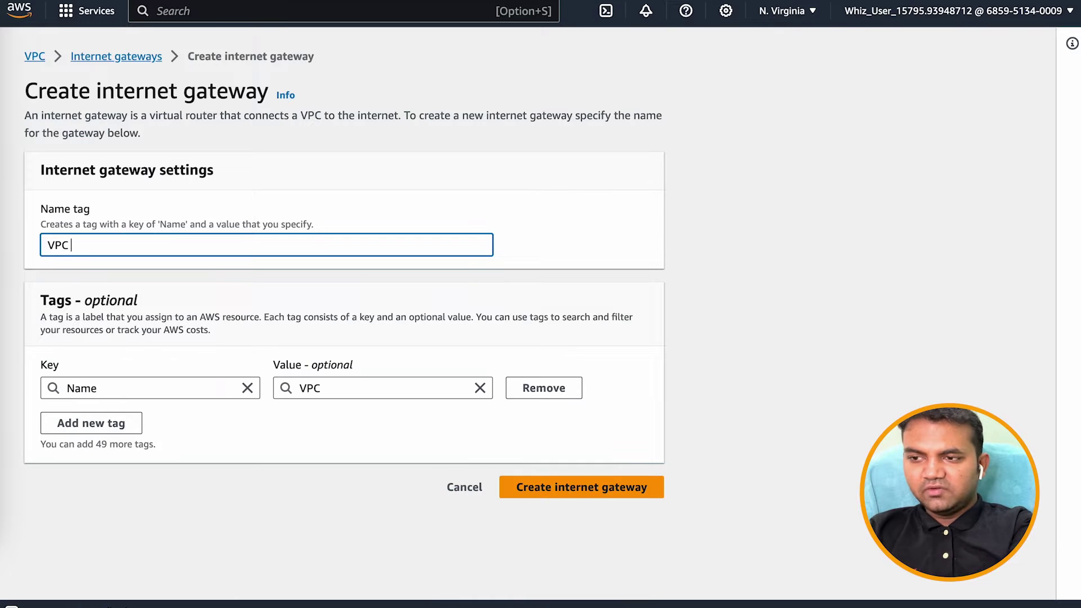
pyautogui.write(' 1 - IGW')
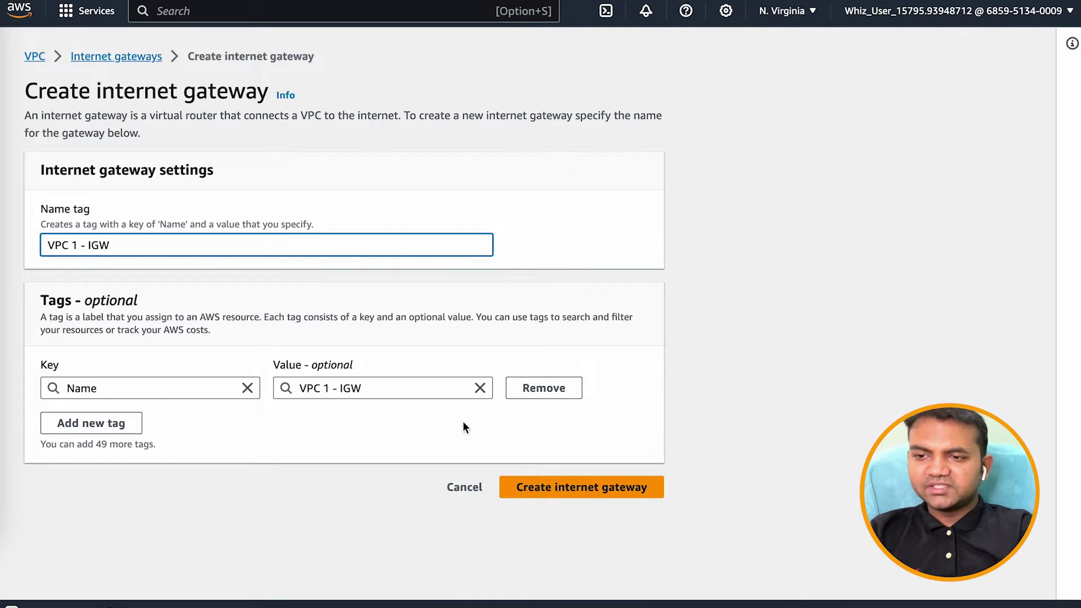
pyautogui.click(566, 488)
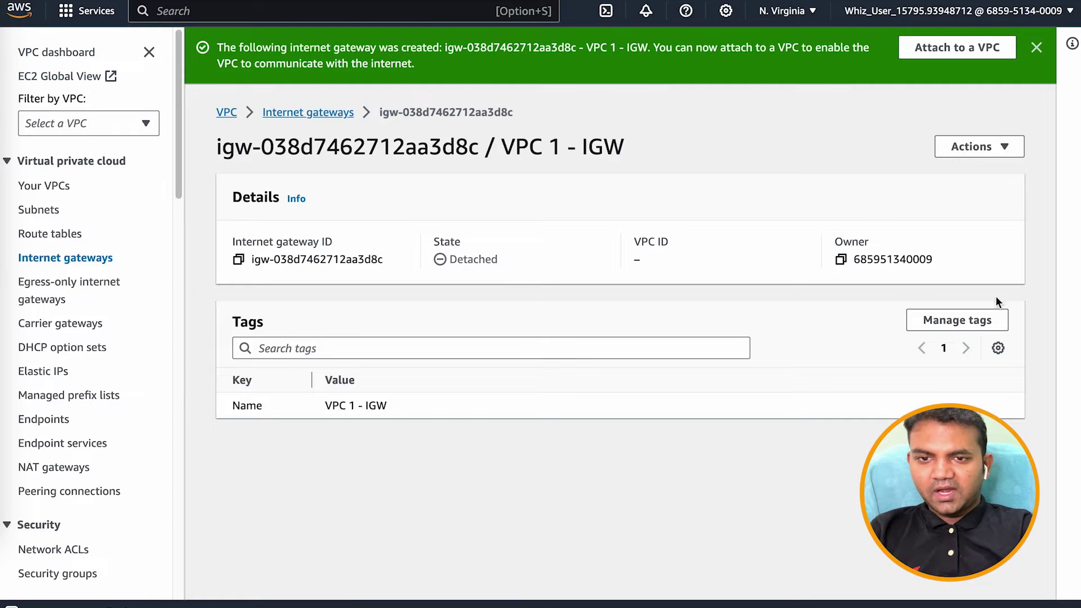
# - Attach the VPC 1 - IGW internet gateway to VPC 1
pyautogui.click(956, 51)
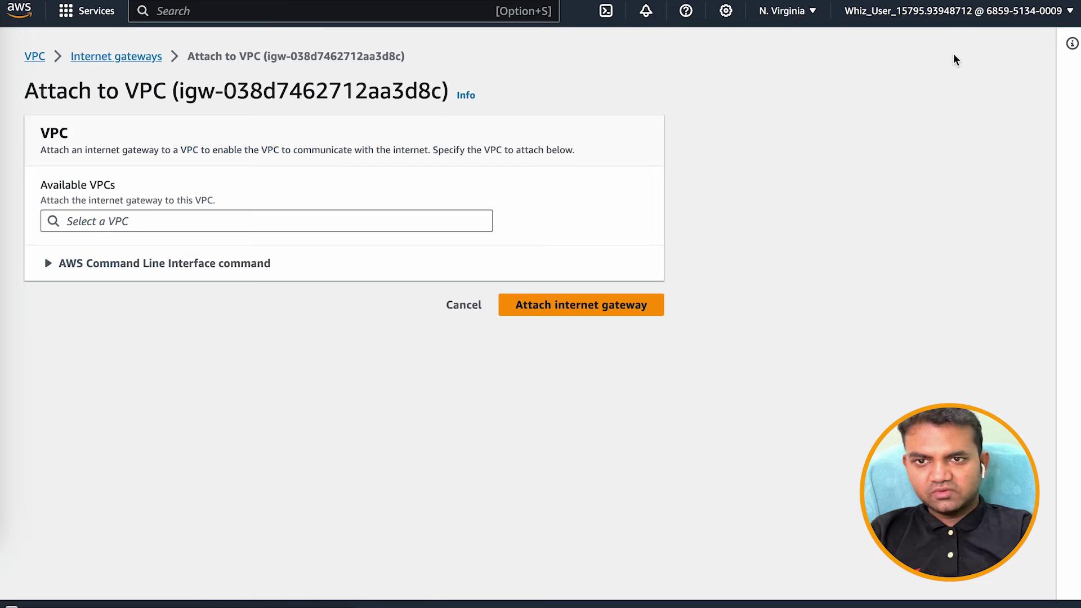
pyautogui.click(120, 222)
pyautogui.click(147, 245)
pyautogui.click(560, 305)
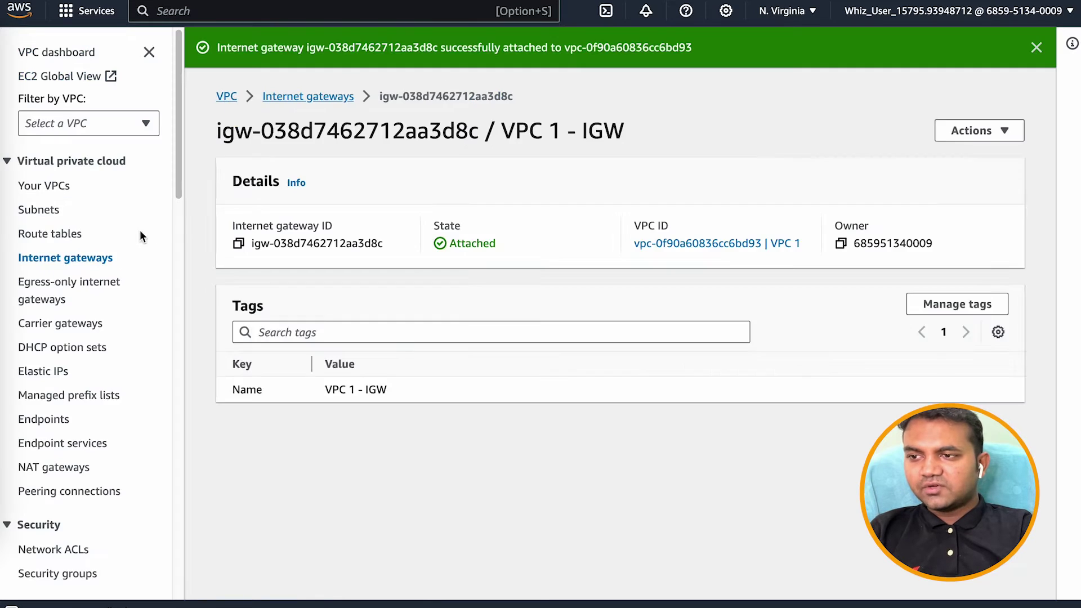
# - Add a new route with destination 0.0.0.0/0 to the Public RT route table
pyautogui.click(57, 235)
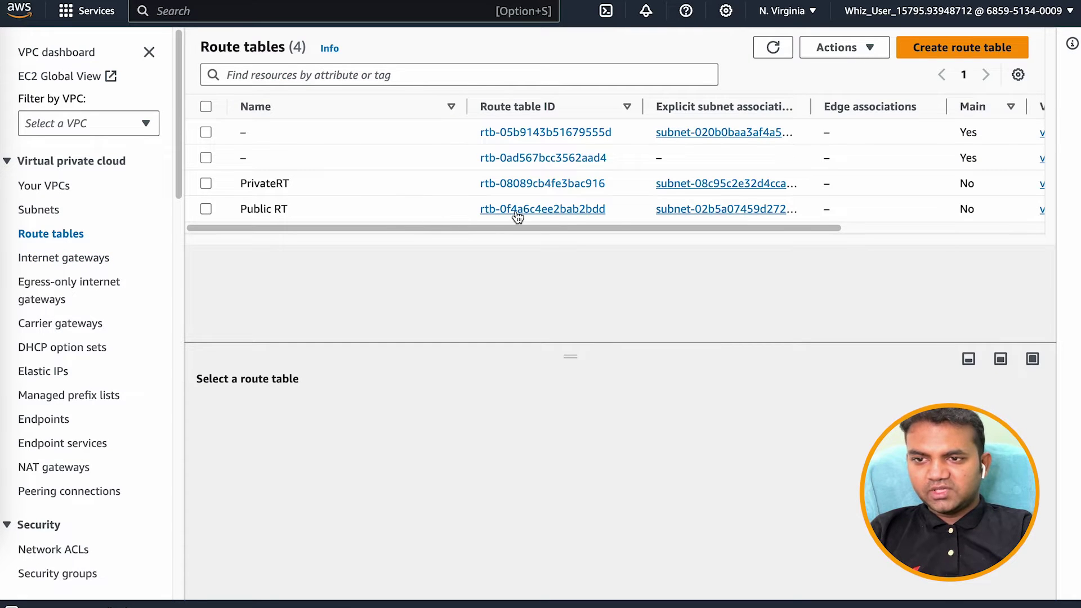
pyautogui.hscroll(5, 751, 217)
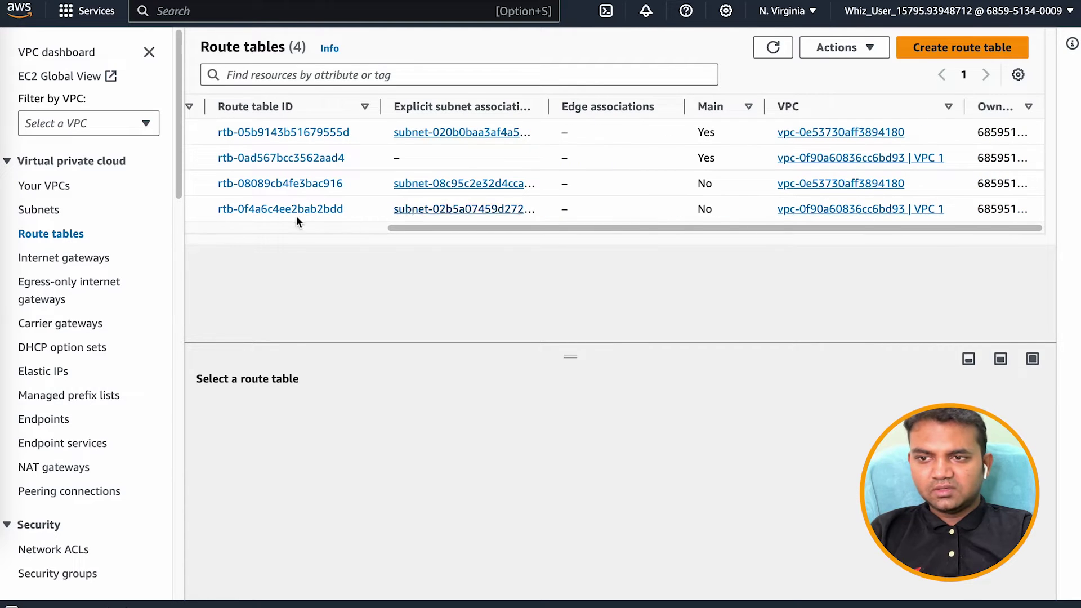
pyautogui.click(271, 210)
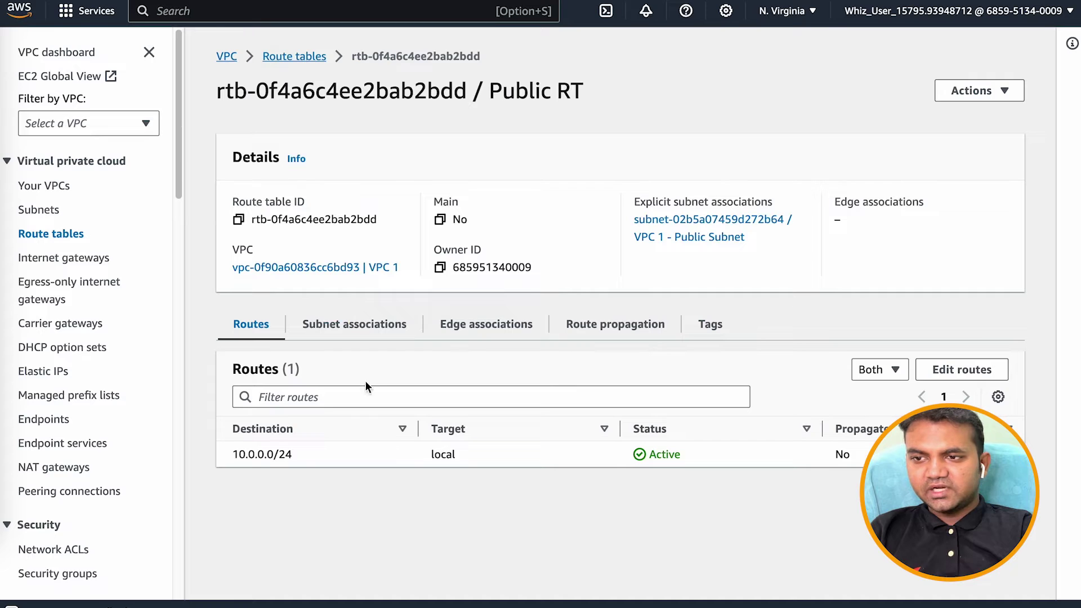
pyautogui.click(957, 370)
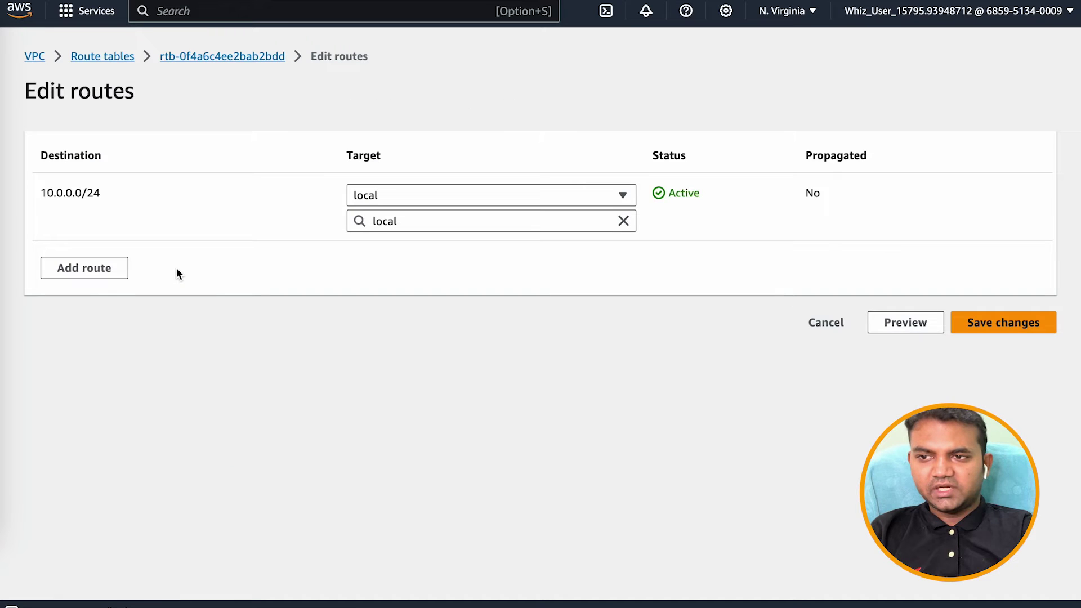
pyautogui.click(98, 274)
pyautogui.click(86, 264)
pyautogui.click(89, 289)
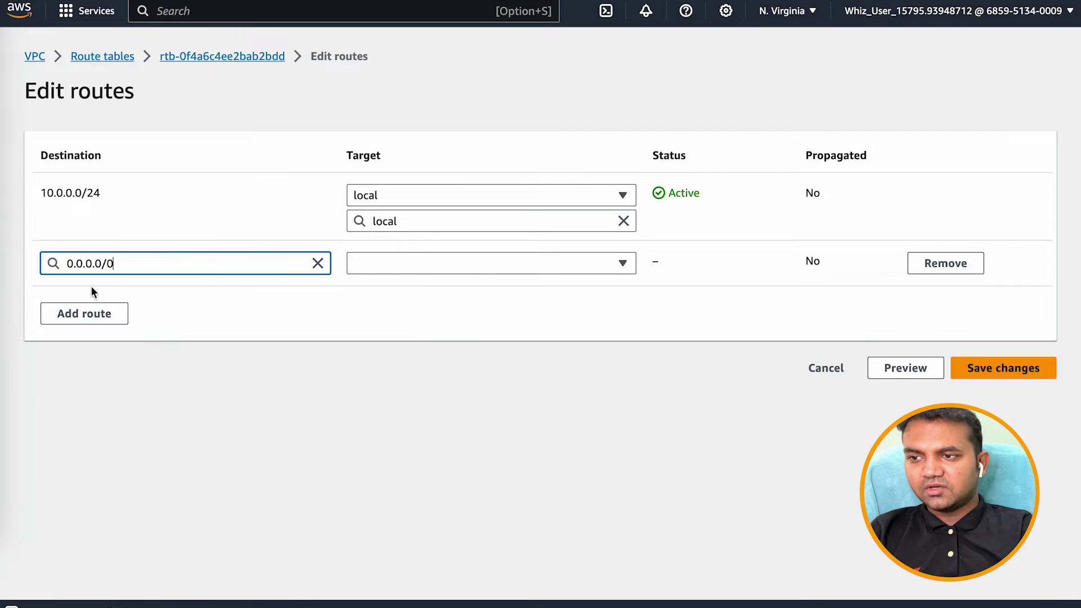
# - Set the new route's target to the Internet Gateway VPC 1 - IGW and save the route changes
pyautogui.click(394, 272)
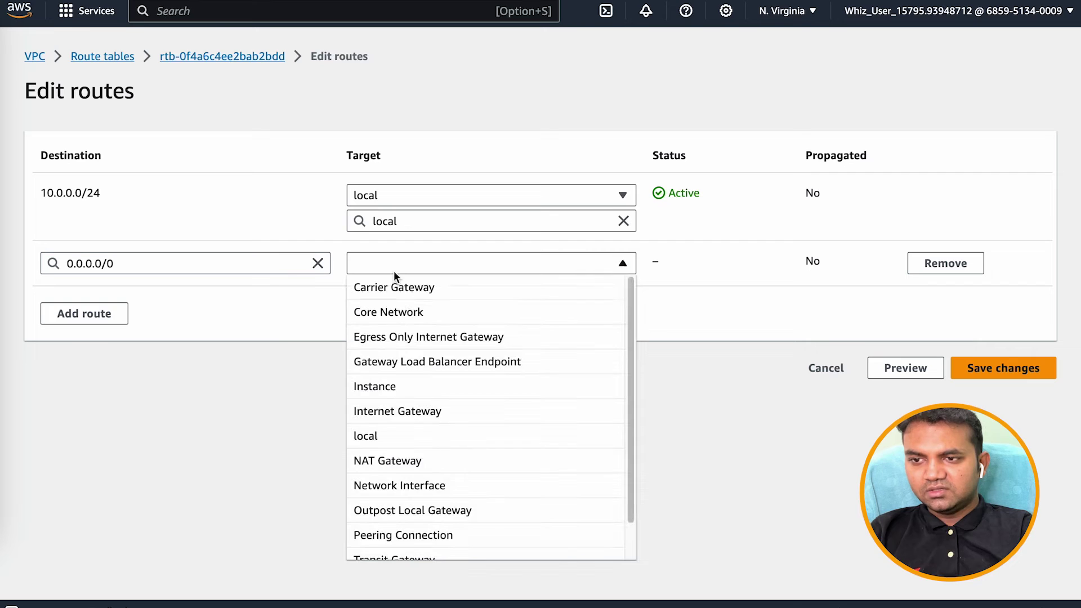
pyautogui.click(409, 414)
pyautogui.click(415, 291)
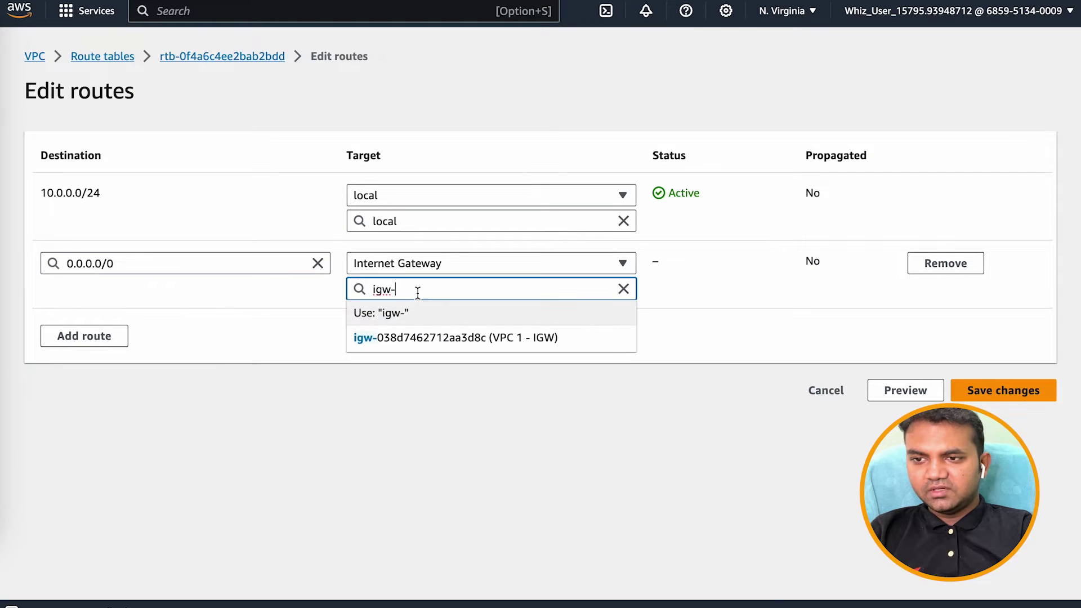
pyautogui.click(441, 338)
pyautogui.click(986, 391)
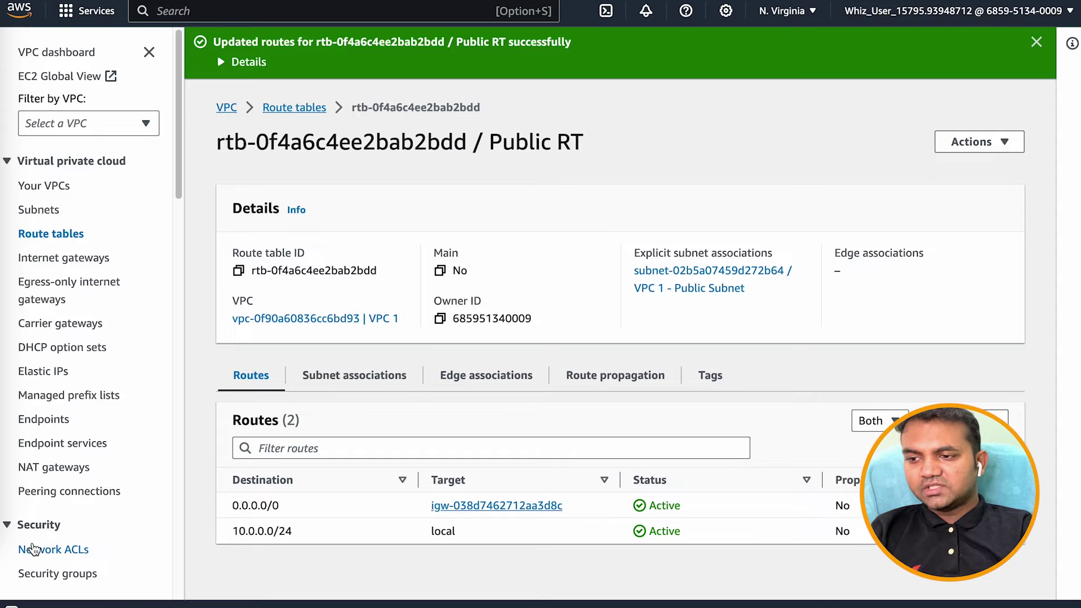
# - Start a new security group named SG - VPC 1 with the description "Allow SSH and ICMP" in VPC 1
pyautogui.click(55, 574)
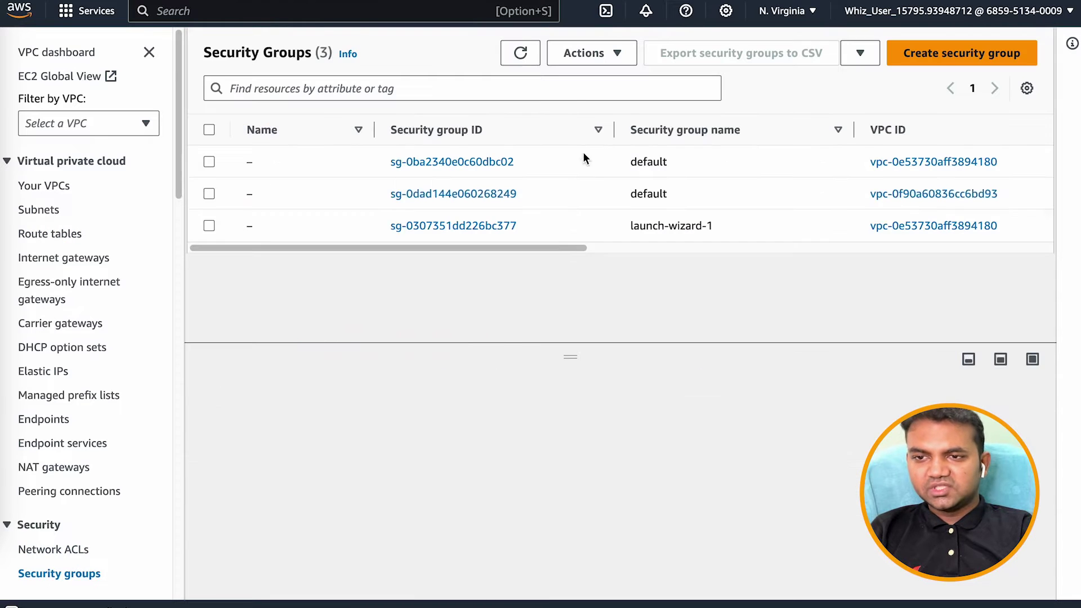
pyautogui.click(931, 52)
pyautogui.click(167, 246)
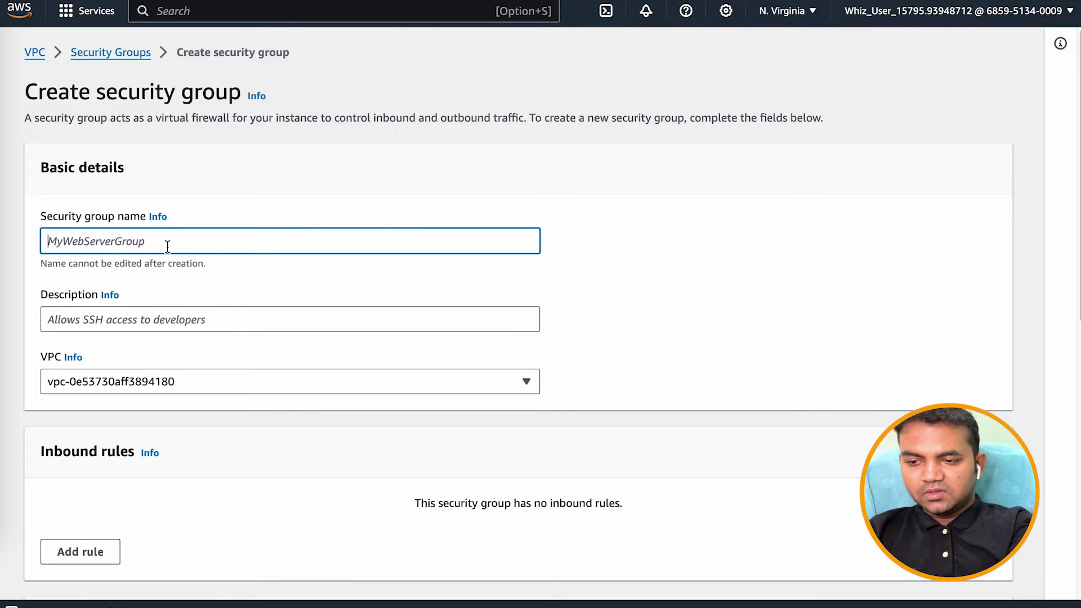
pyautogui.write('SG - VPC 1')
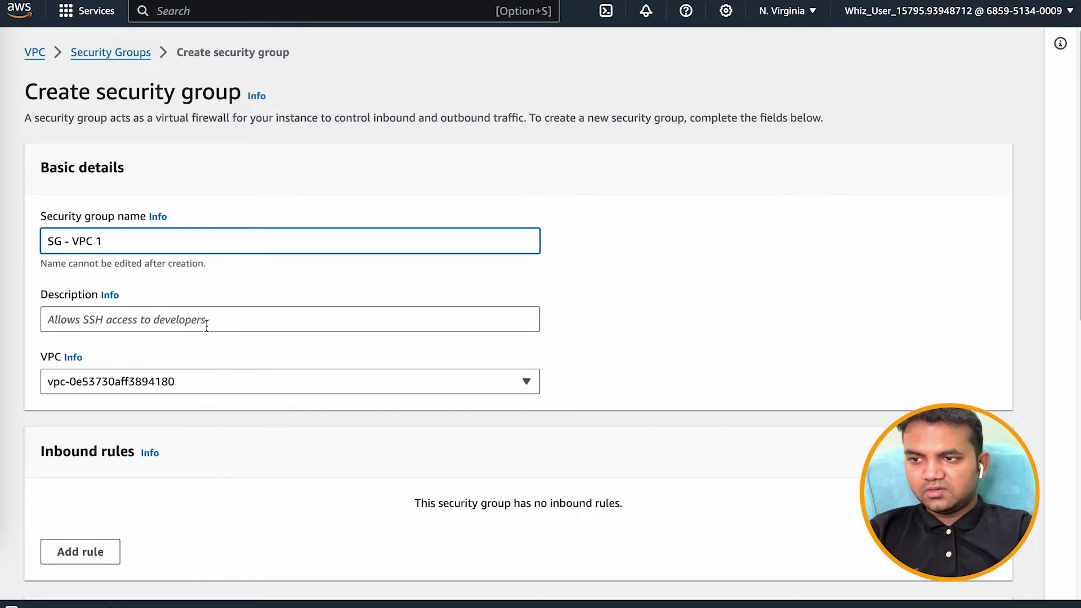
pyautogui.click(168, 326)
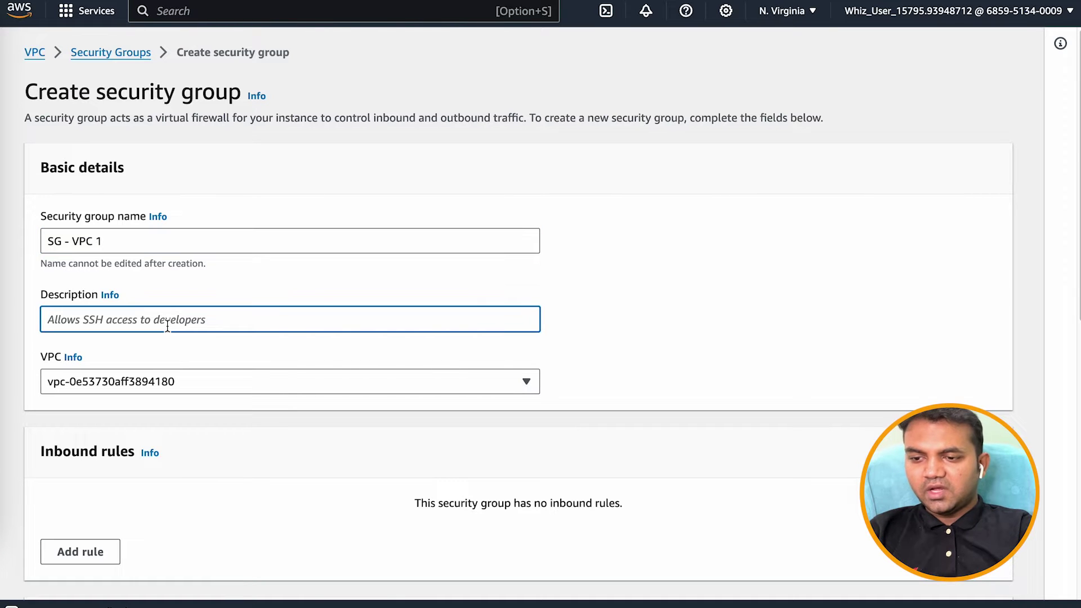
pyautogui.write('Allow SSH and ICMP')
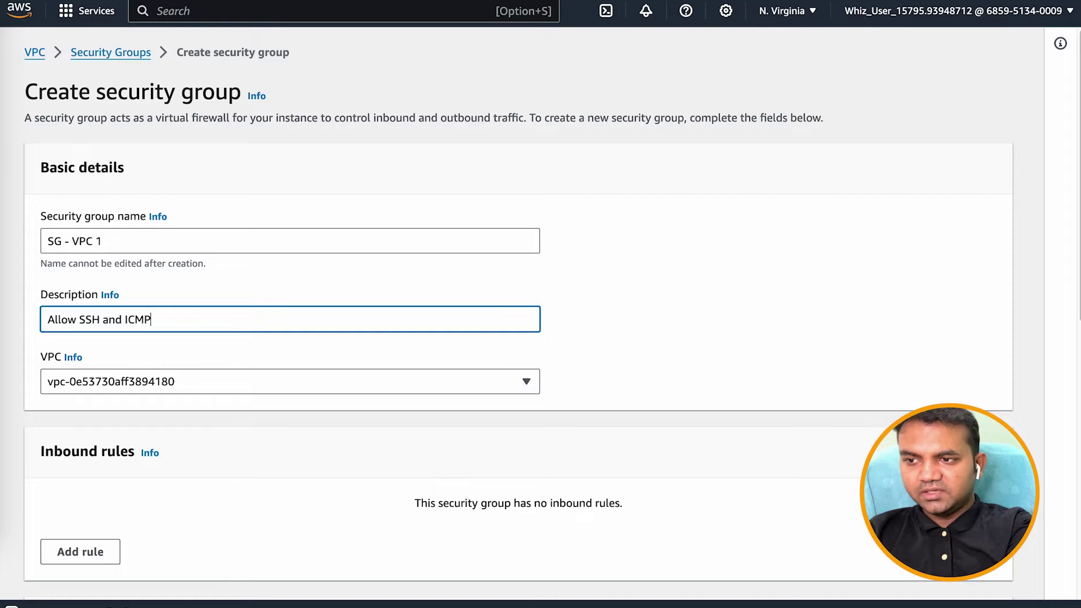
pyautogui.click(158, 380)
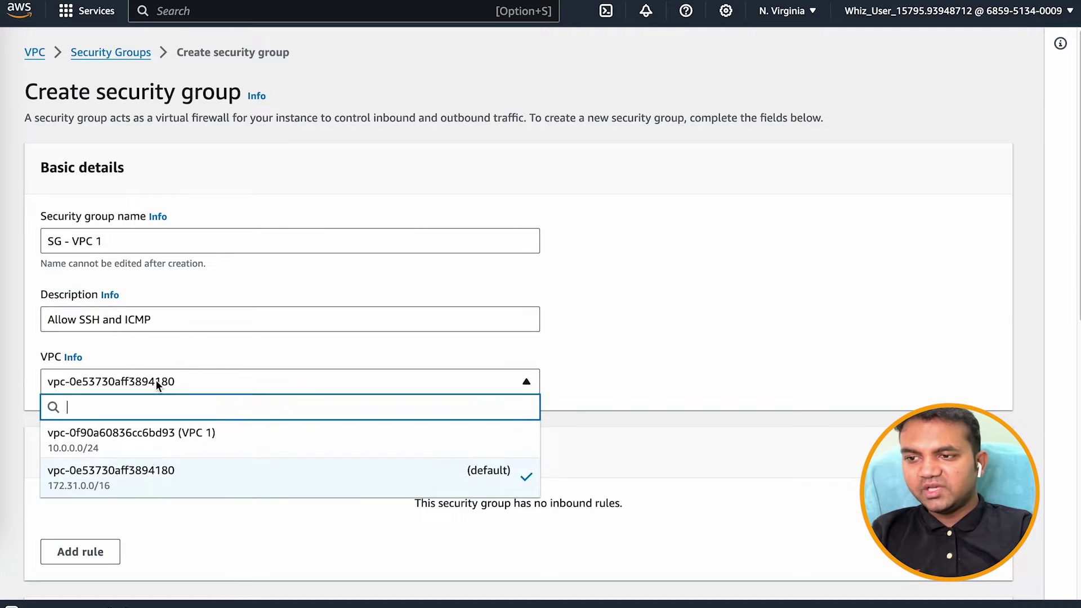
pyautogui.click(189, 452)
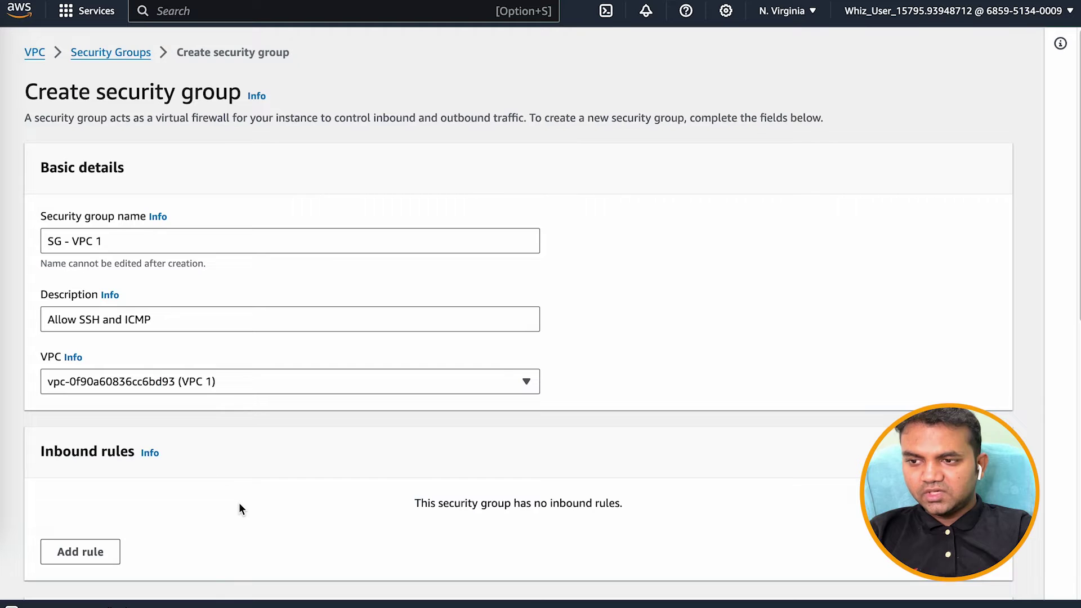
# - Set the type of the existing outbound rule in the new security group to SSH
pyautogui.scroll(-10, 239, 504)
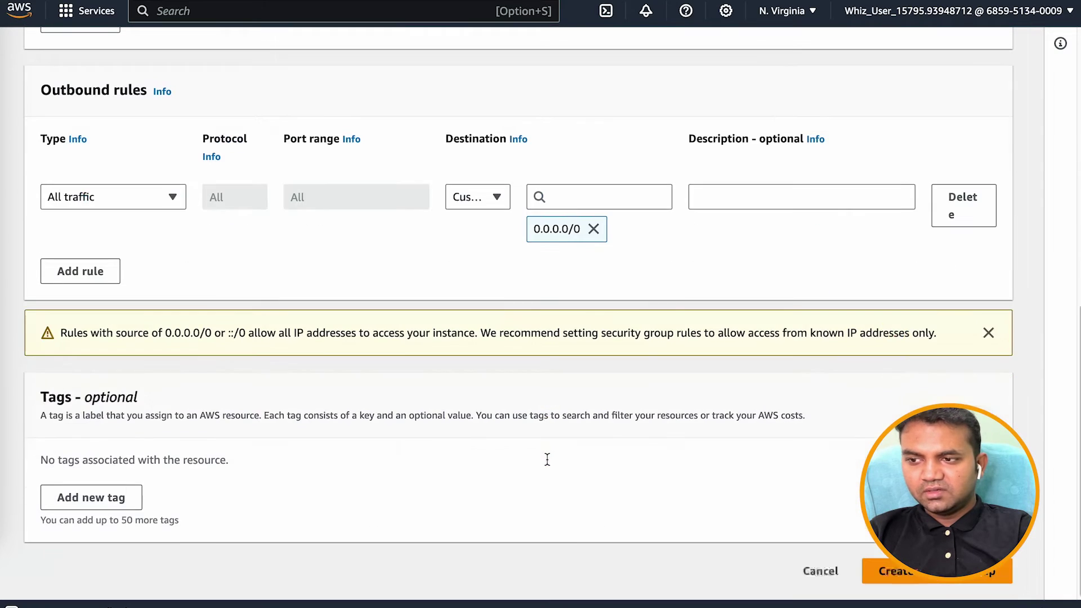
pyautogui.click(112, 198)
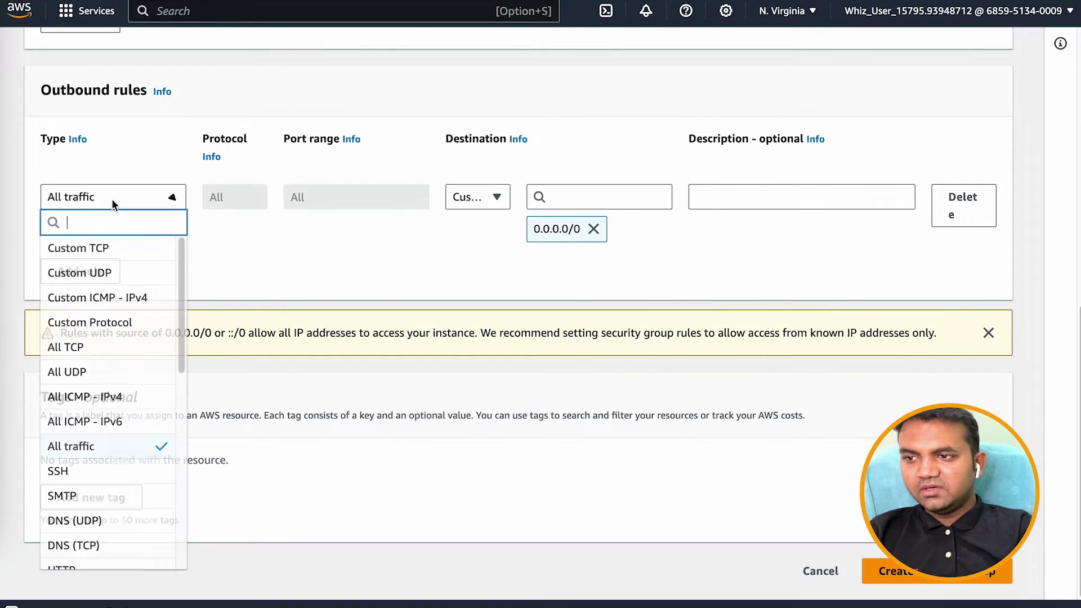
pyautogui.click(88, 465)
# - Add an outbound All ICMP - IPv4 rule with destination Anywhere-IPv4 and create the security group
pyautogui.click(69, 272)
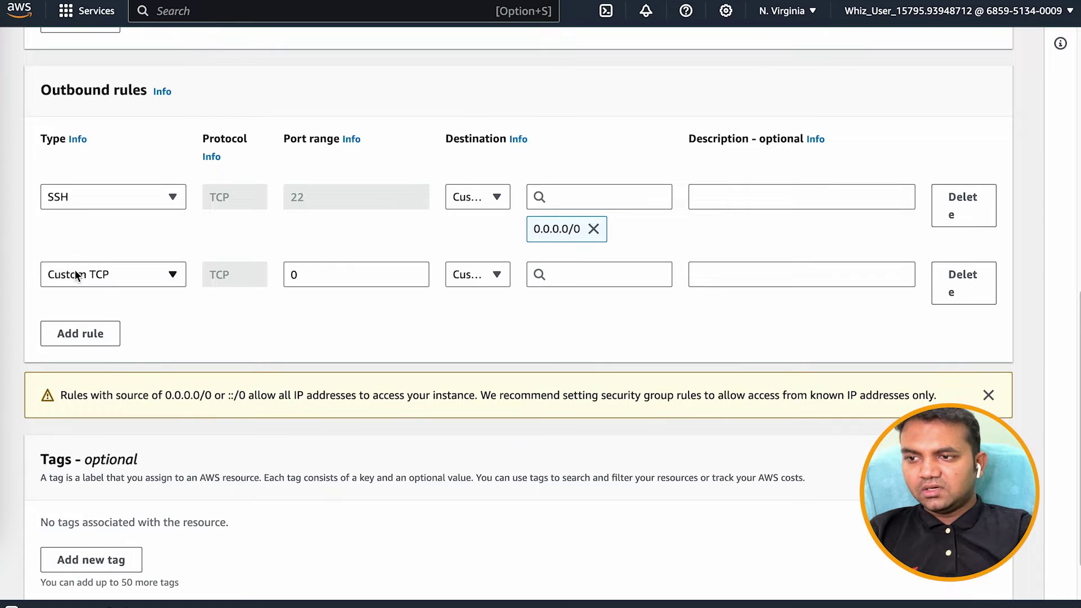
pyautogui.click(77, 276)
pyautogui.scroll(-2, 99, 462)
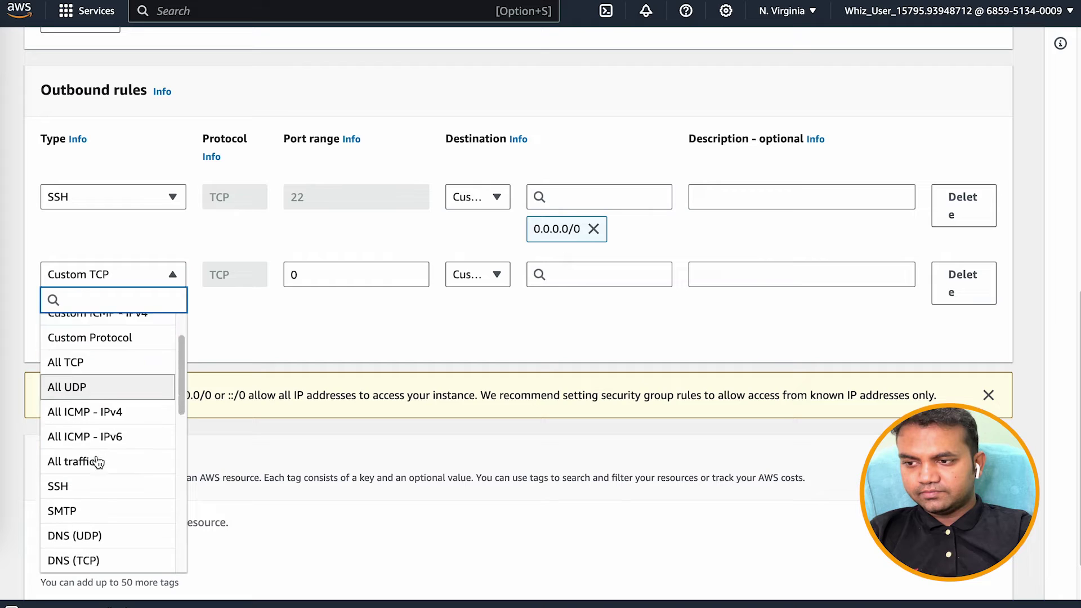
pyautogui.scroll(1, 97, 417)
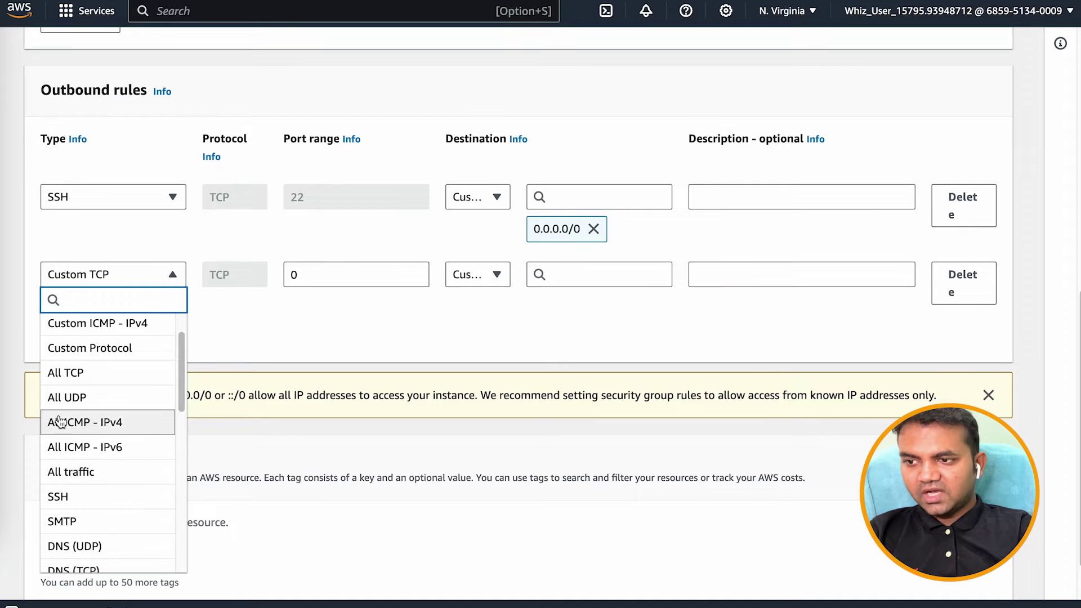
pyautogui.click(97, 425)
pyautogui.click(493, 276)
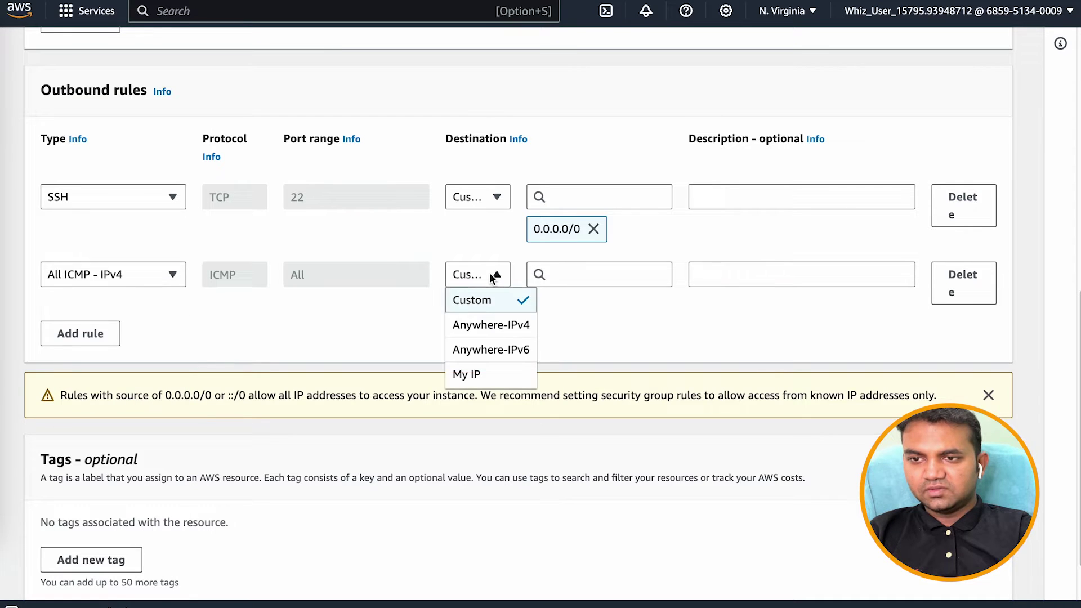
pyautogui.click(490, 325)
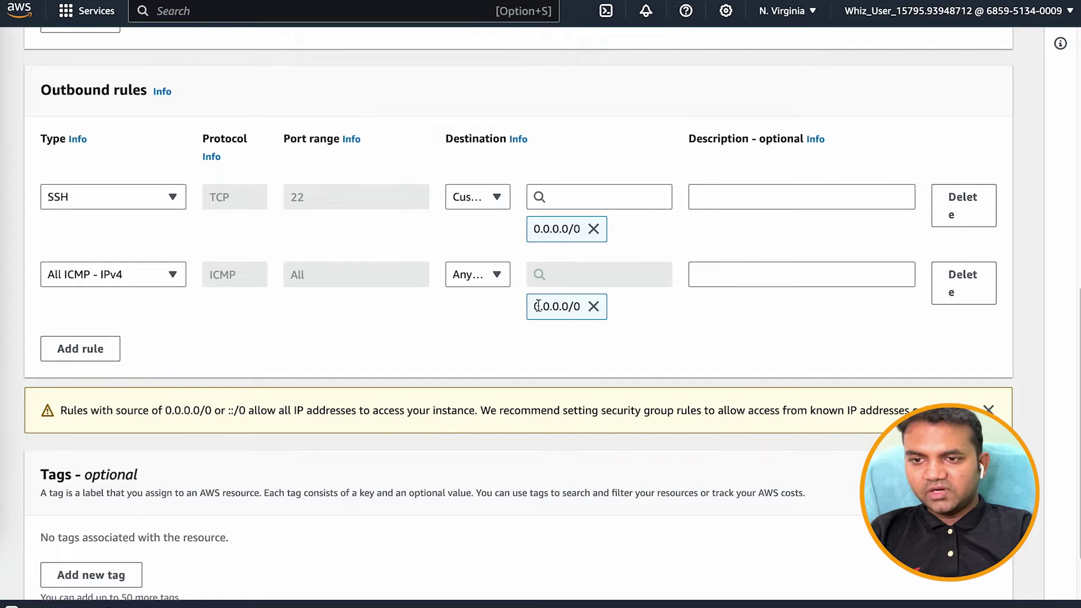
pyautogui.tripleClick(562, 310)
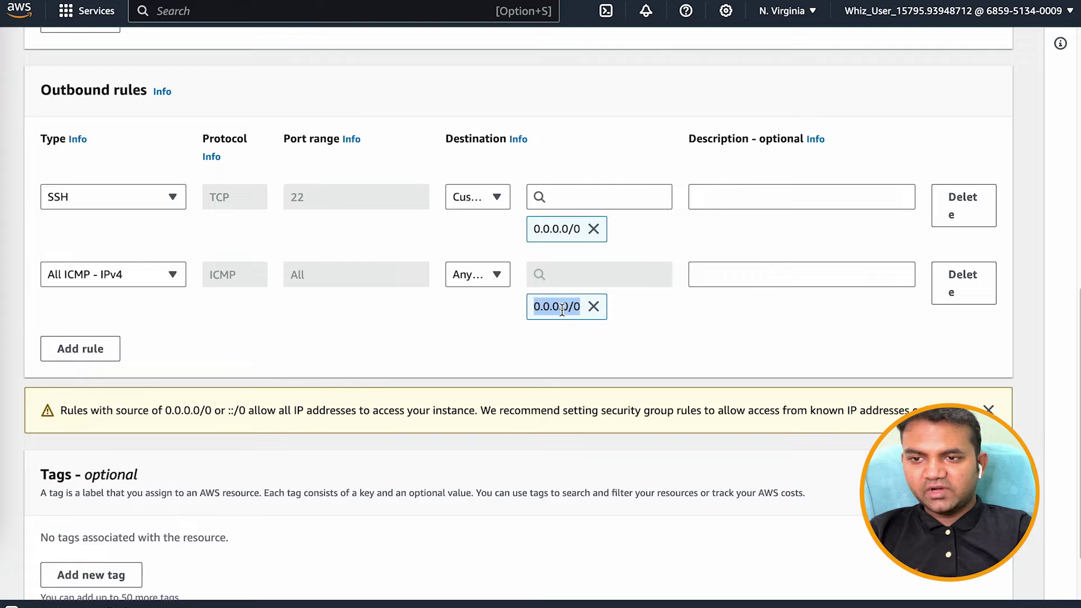
pyautogui.click(554, 308)
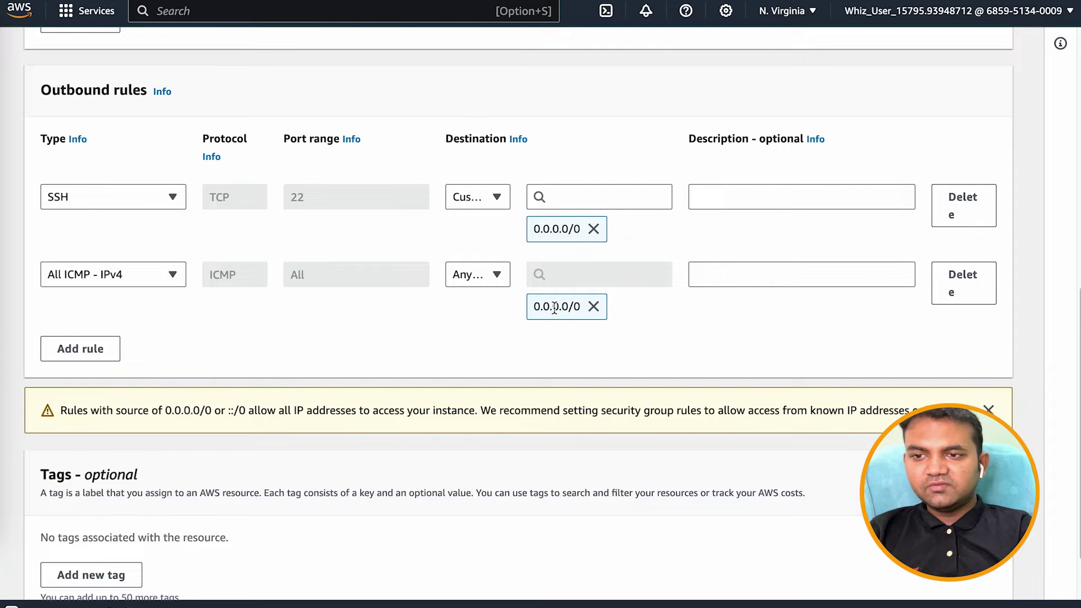
pyautogui.scroll(-3, 555, 308)
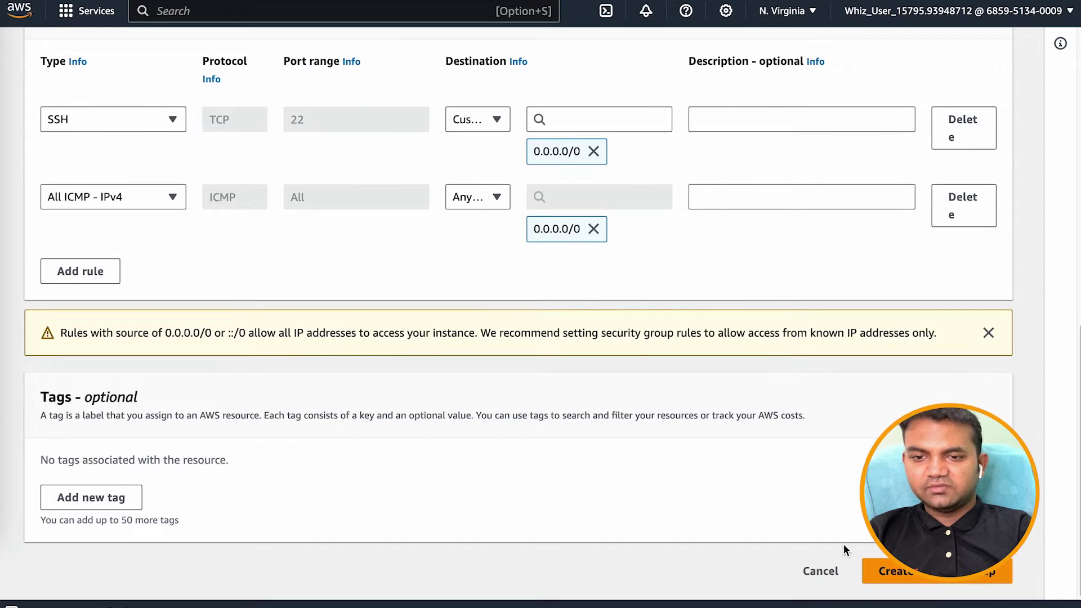
pyautogui.click(887, 577)
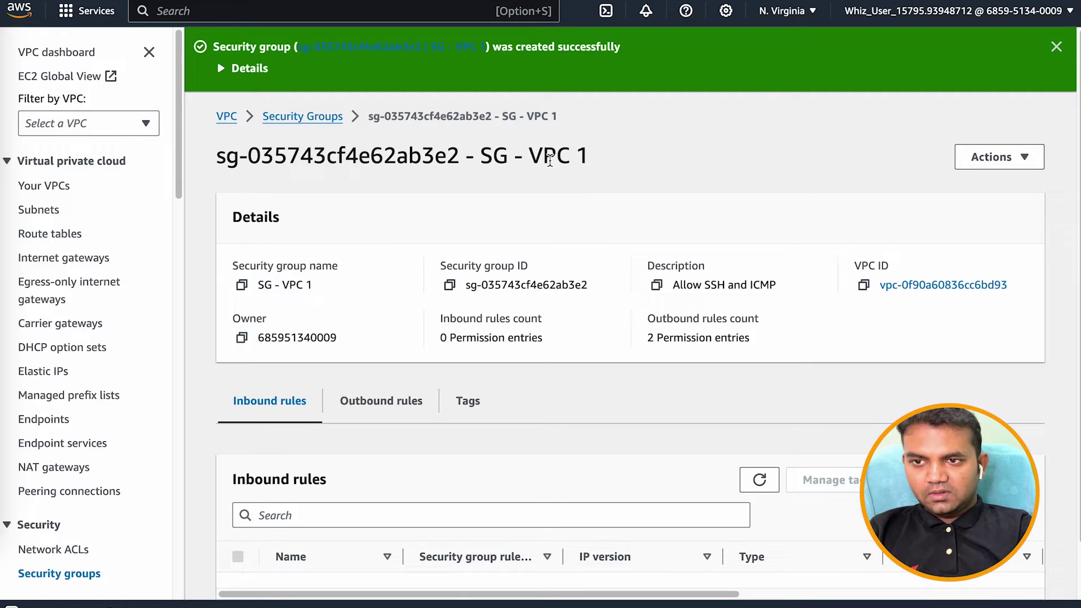
# - Switch to the EC2 service and start launching a new instance from the running instances list
pyautogui.click(303, 17)
pyautogui.write('ec2')
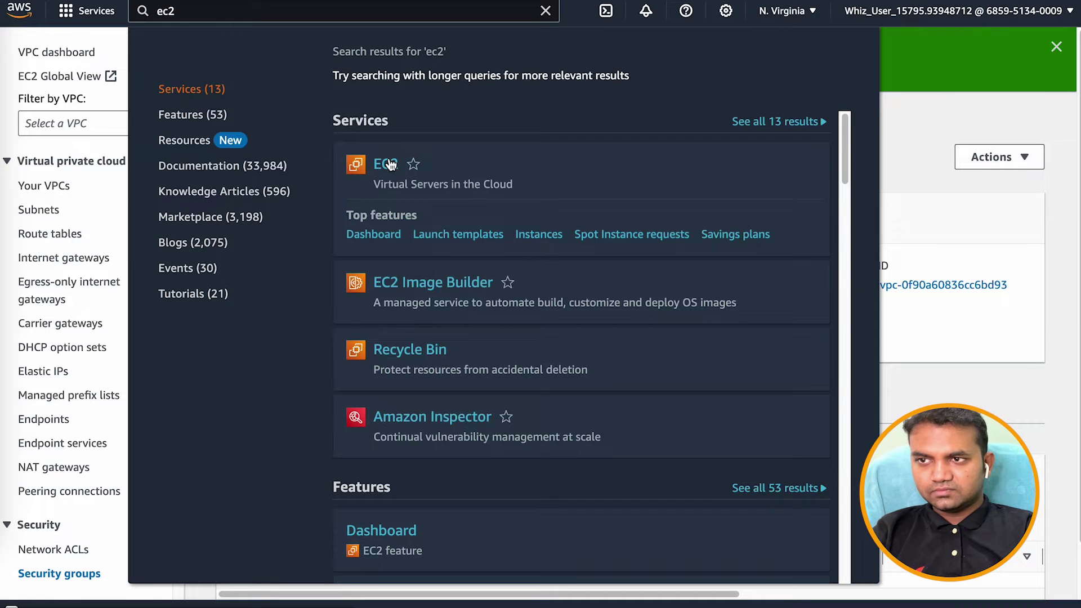
pyautogui.click(386, 164)
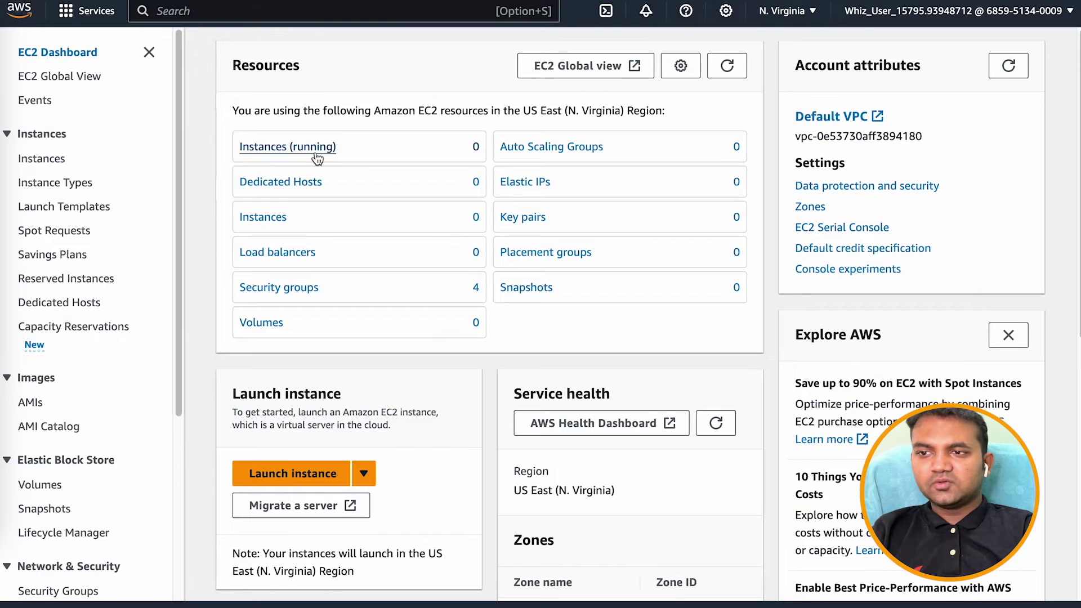
pyautogui.click(315, 156)
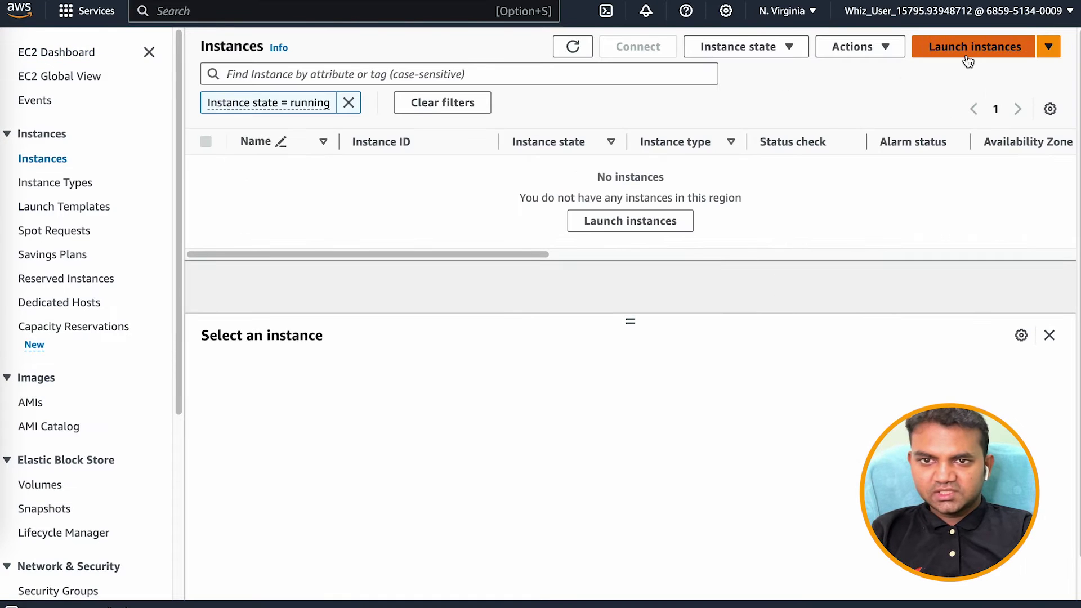
pyautogui.click(948, 51)
# - Name the new instance "Instance 1 - VPC 1" and review its machine image and instance type settings
pyautogui.click(292, 266)
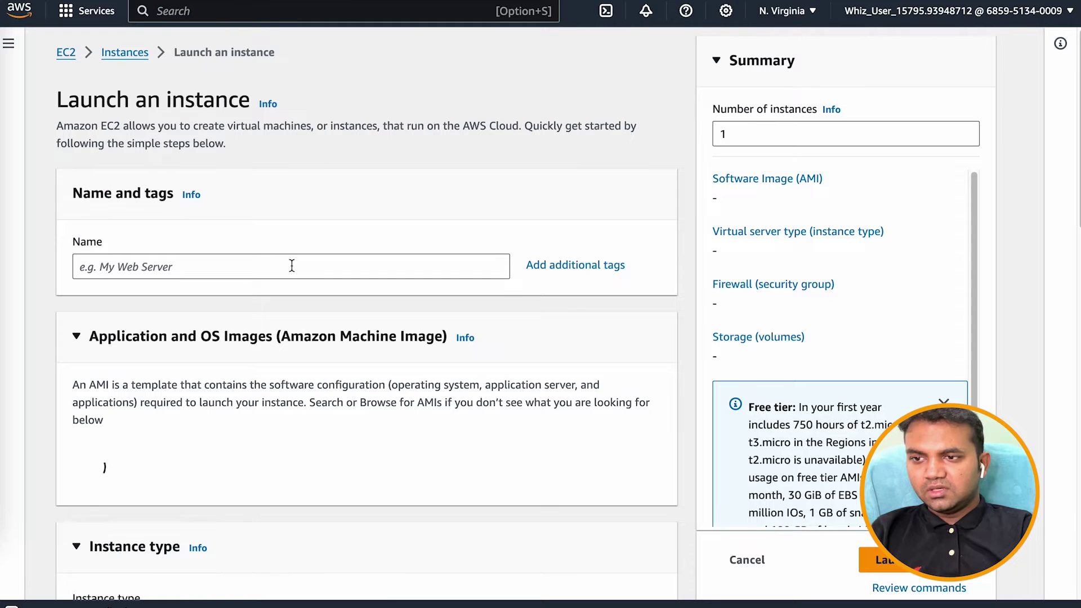
pyautogui.write('Inst')
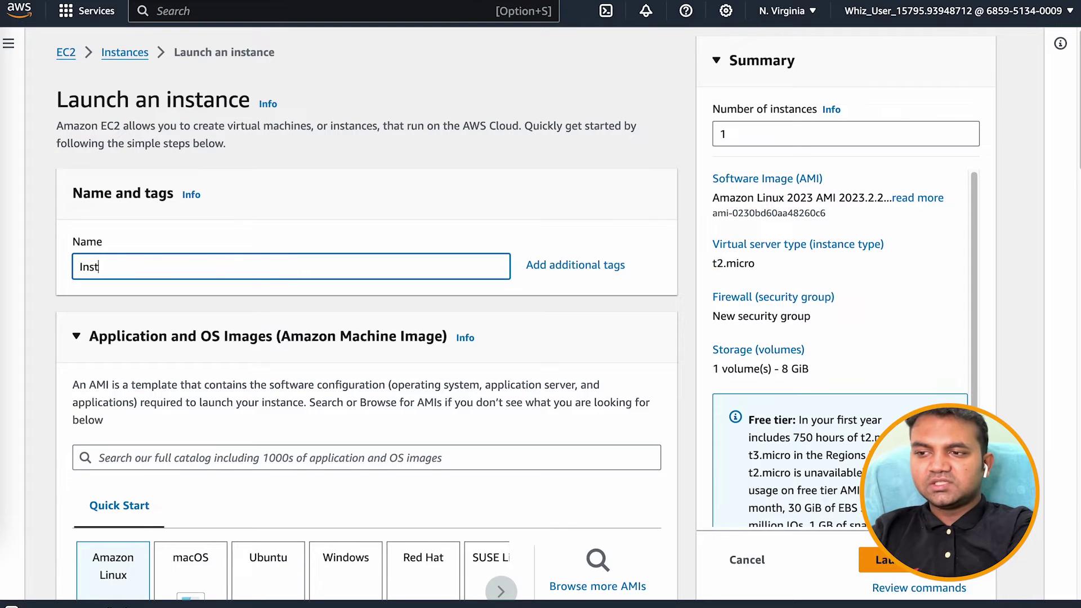
pyautogui.write('ance 1 - ')
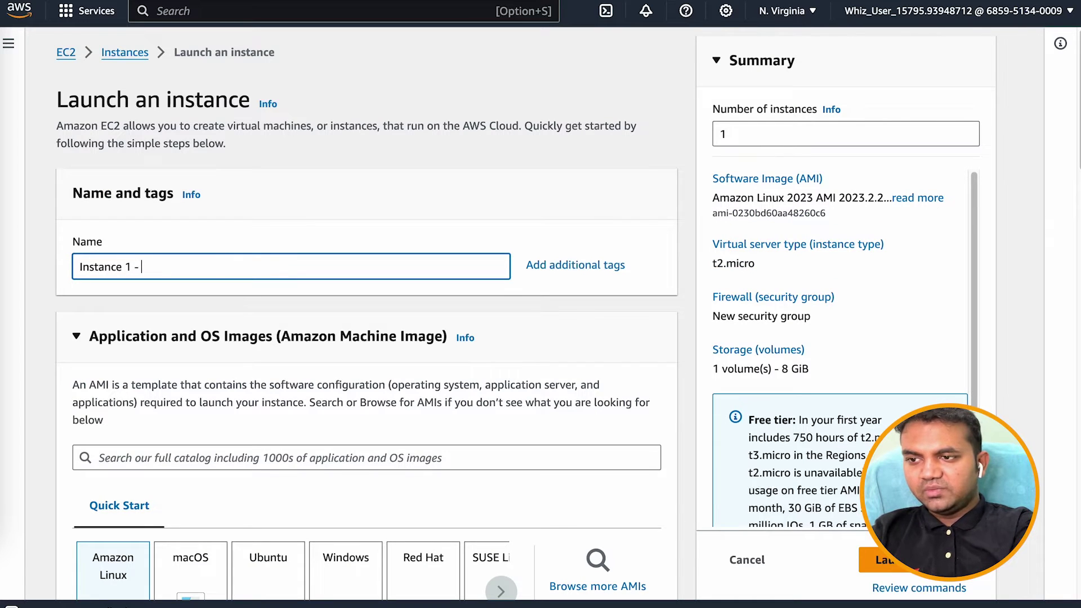
pyautogui.write('VPC 1')
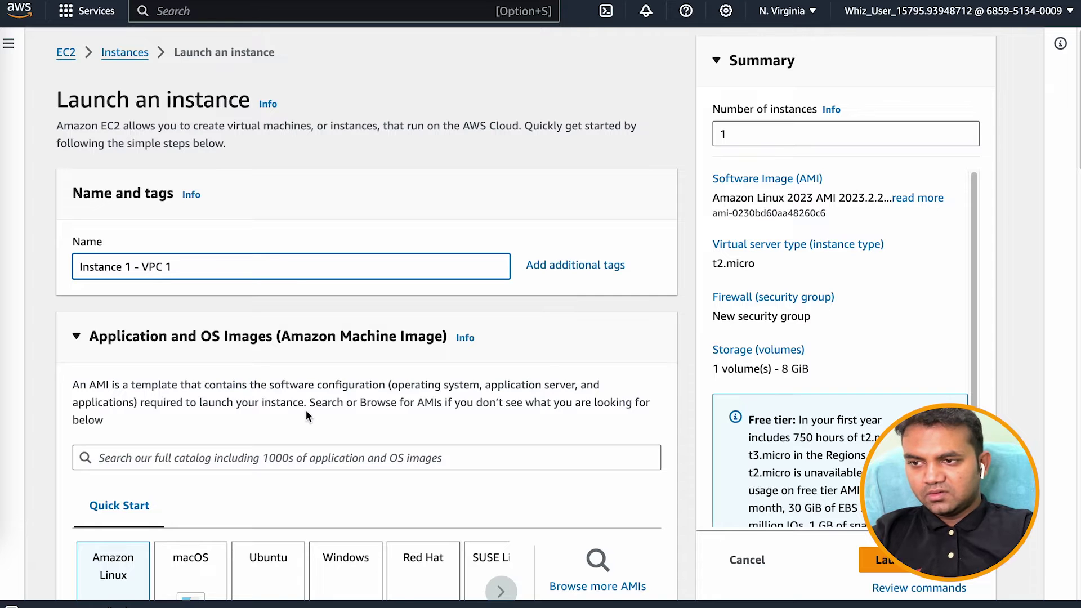
pyautogui.scroll(-5, 307, 412)
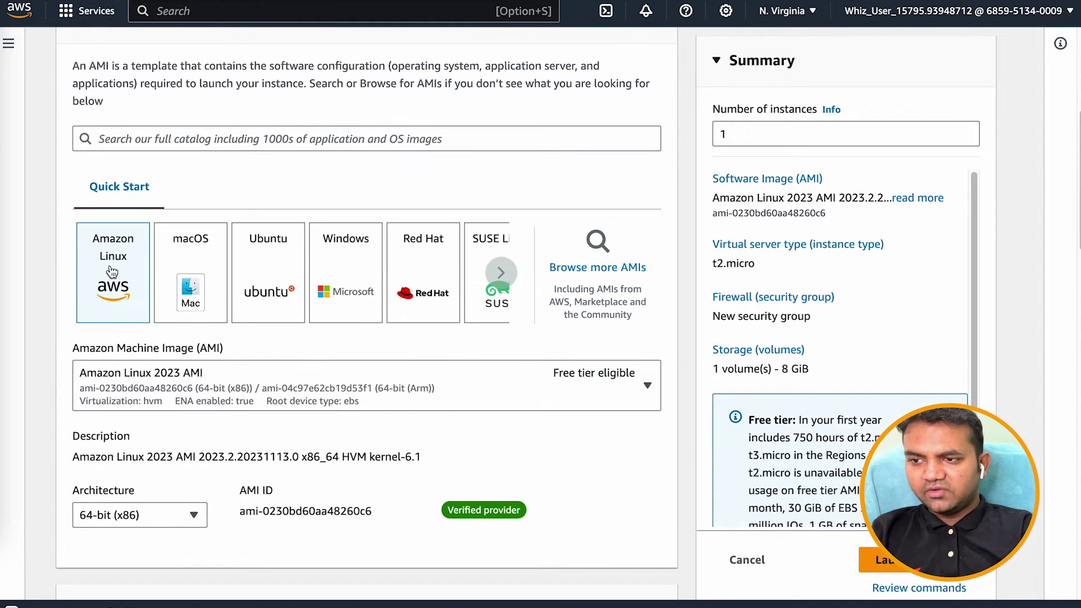
pyautogui.scroll(-4, 112, 272)
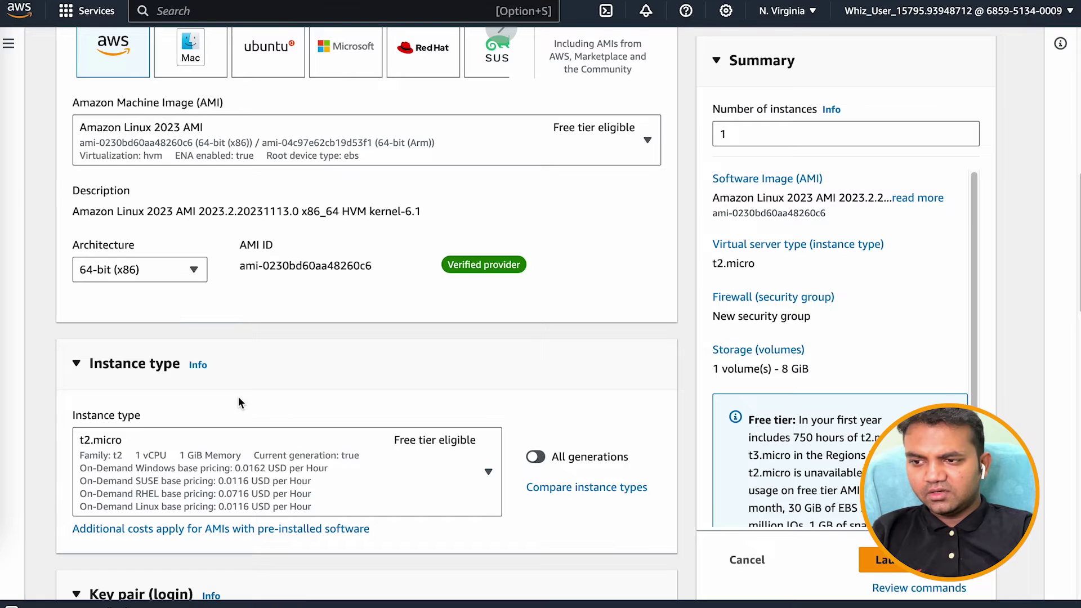
# - Check the EC2 instance types allowed in the Whizlabs sandbox scope, then return to the instance launch form
pyautogui.scroll(-6, 238, 397)
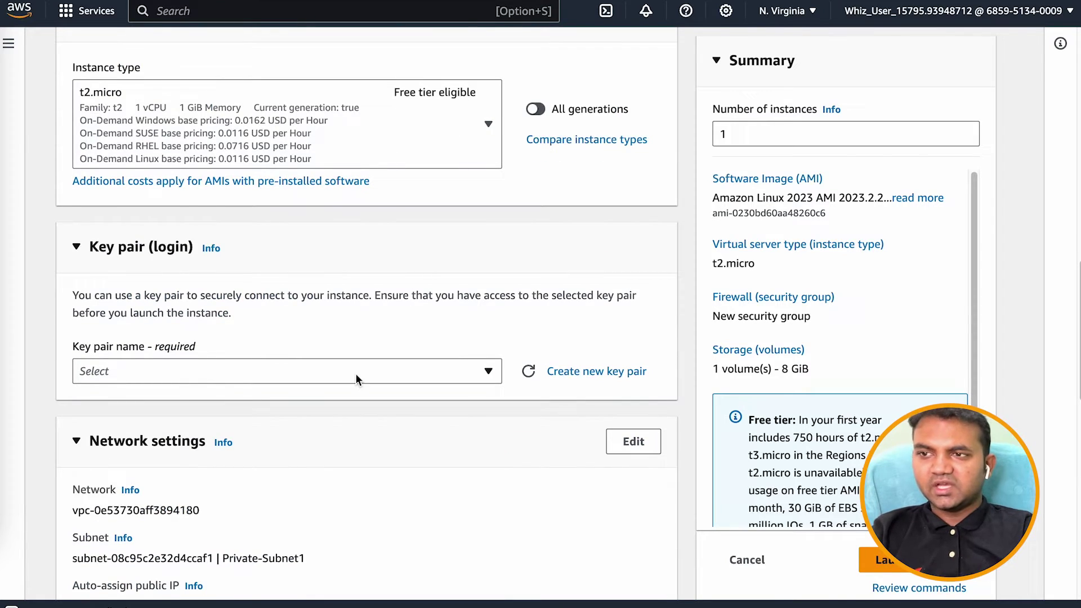
pyautogui.hotkey('ctrl', 'shift', 'Tab')
pyautogui.scroll(-7, 207, 402)
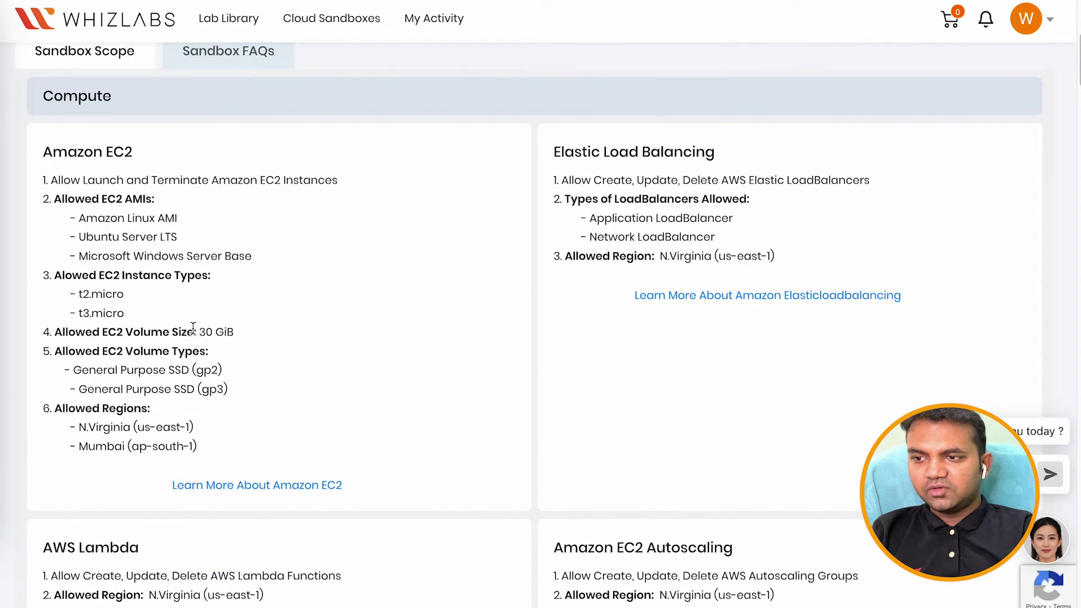
pyautogui.doubleClick(116, 295)
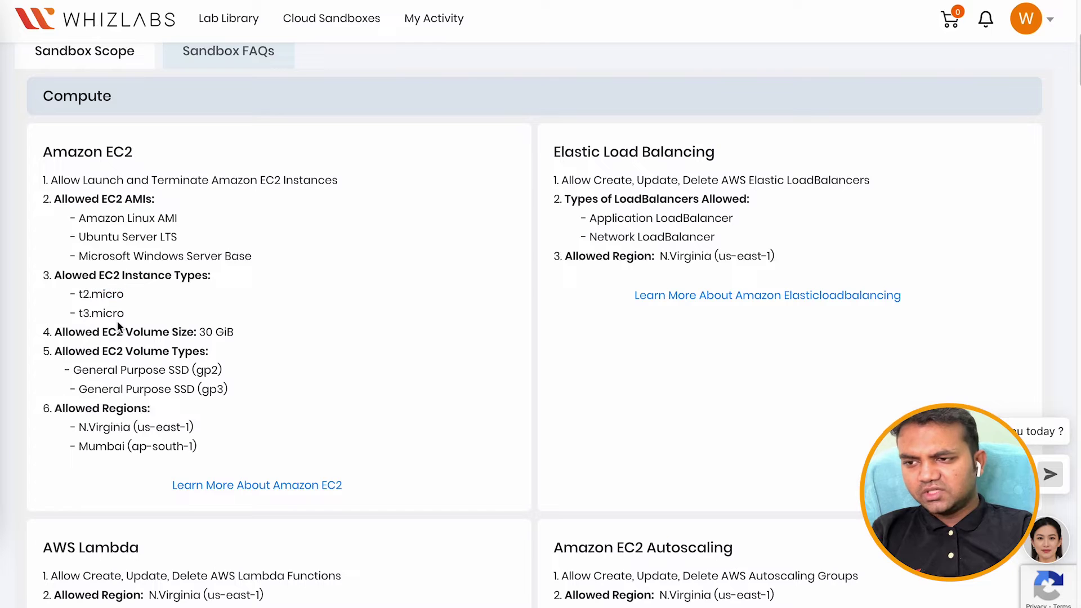
pyautogui.doubleClick(116, 314)
pyautogui.click(197, 339)
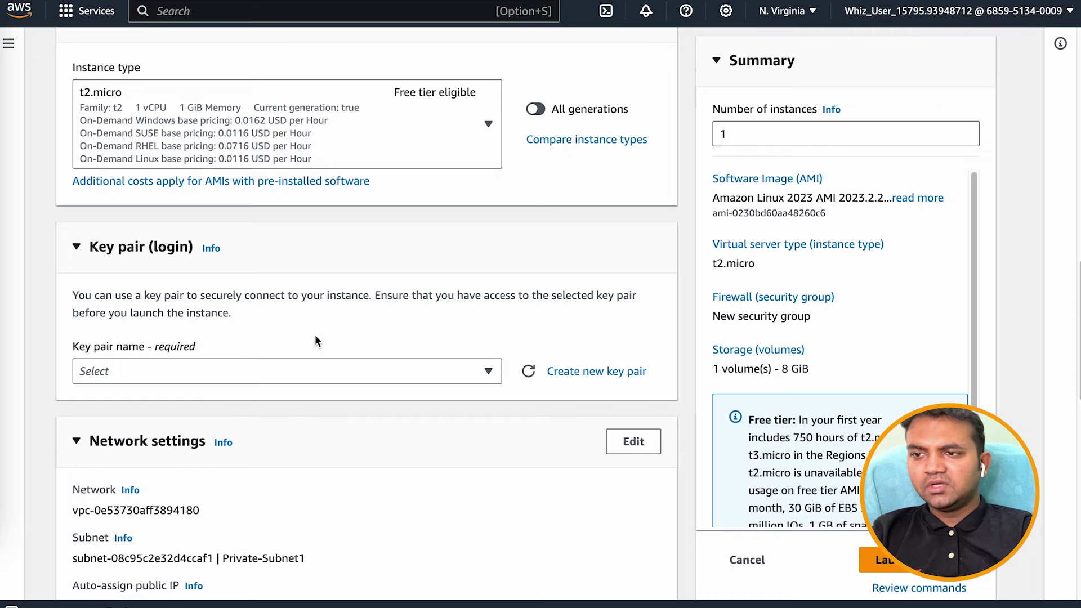
# - Create an RSA key pair named whizkeypair in .pem format for the instance and save its file to the Desktop
pyautogui.scroll(-3, 315, 334)
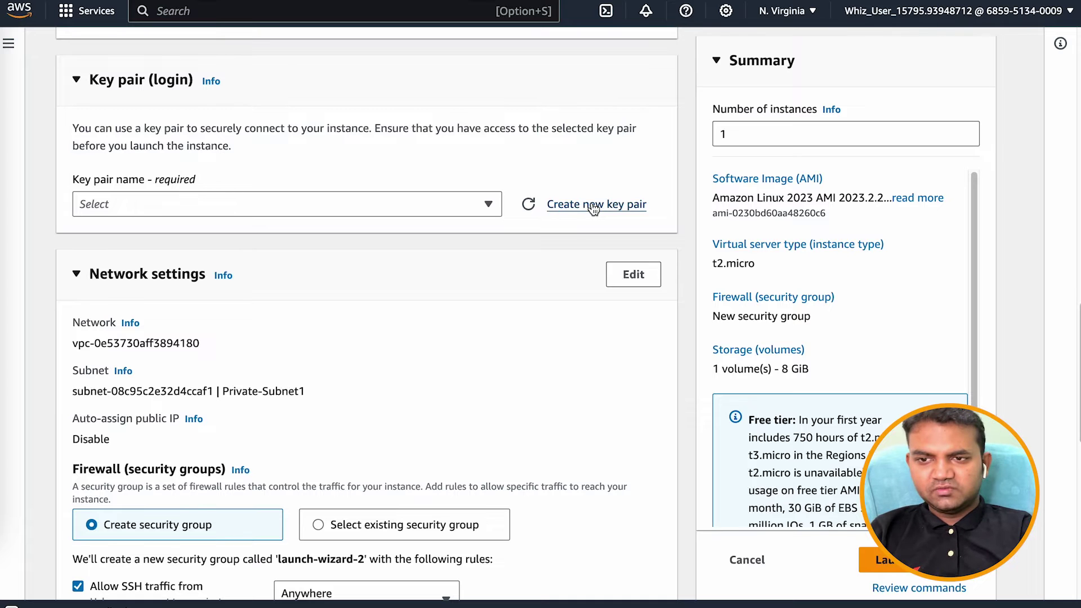
pyautogui.click(594, 206)
pyautogui.click(412, 175)
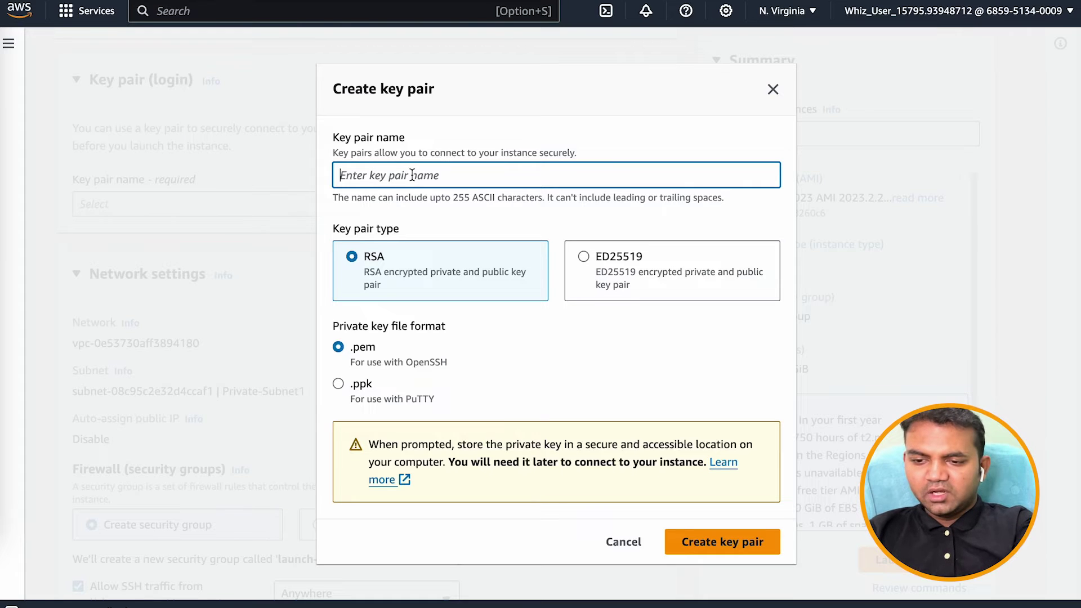
pyautogui.write('whiz')
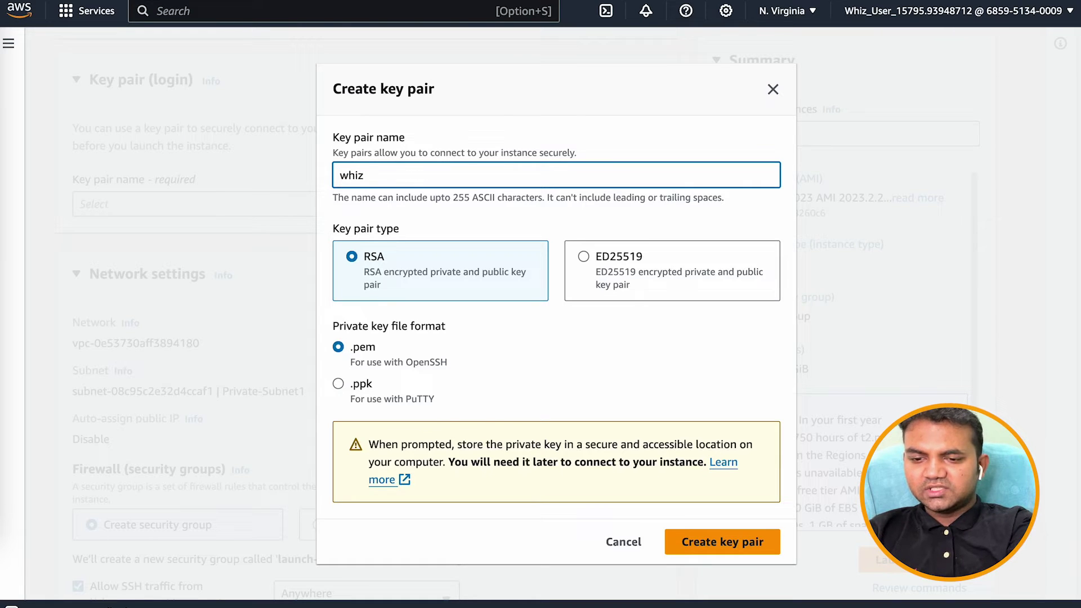
pyautogui.write('keypair')
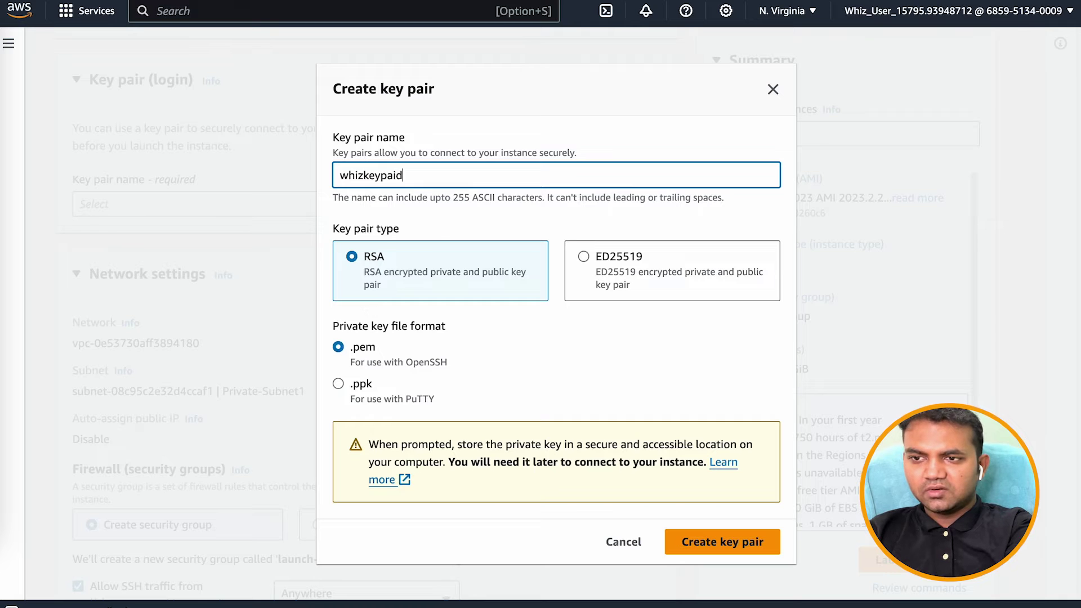
pyautogui.click(722, 542)
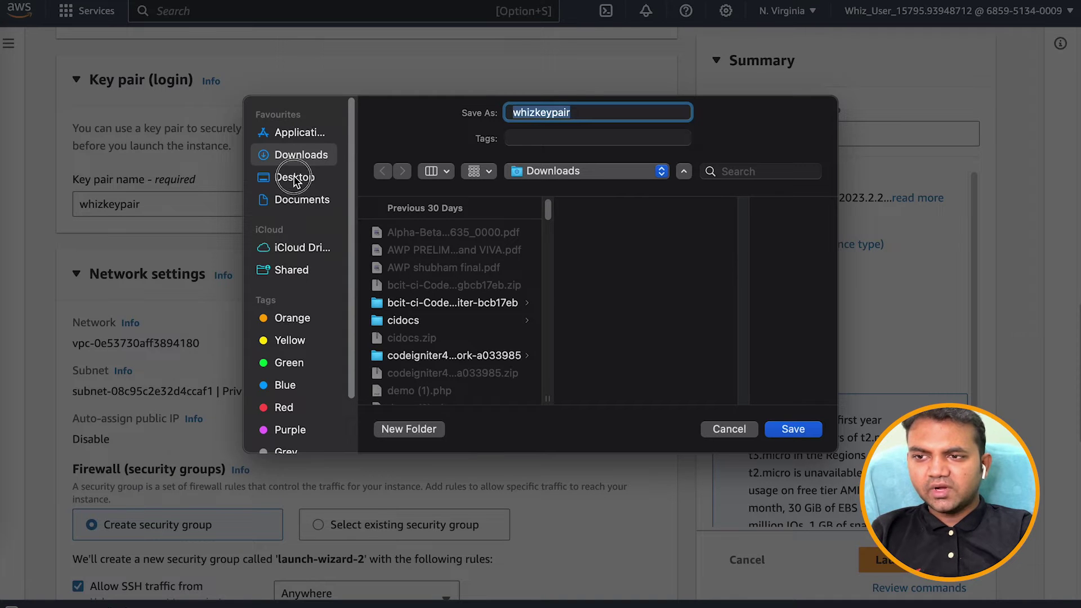
pyautogui.click(294, 179)
pyautogui.press('Return')
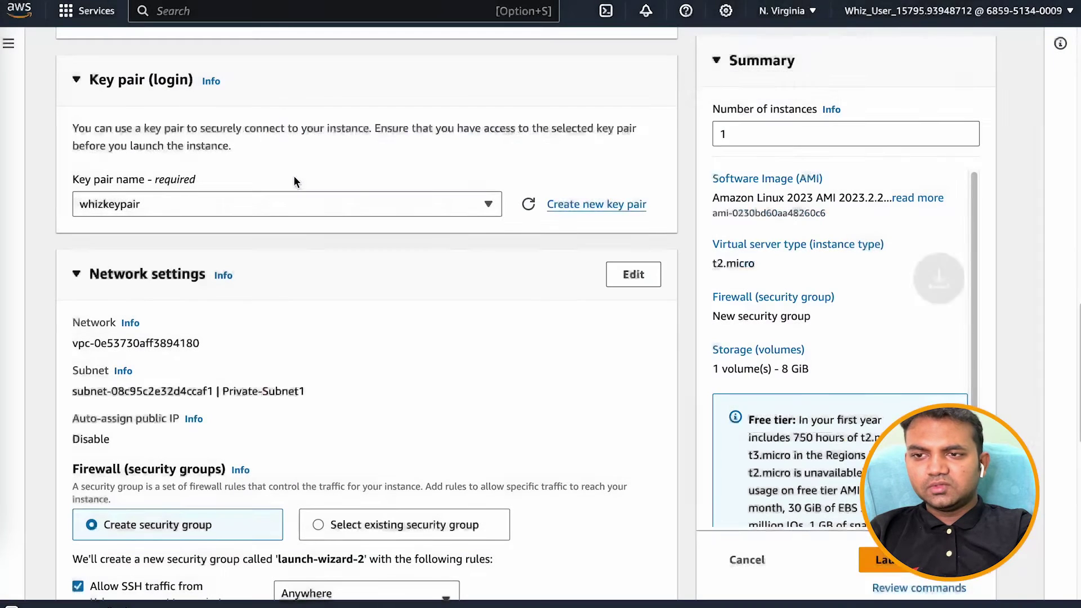
# - Switch the instance's firewall setting to an existing security group and check which groups are offered
pyautogui.scroll(-3, 556, 378)
pyautogui.scroll(-4, 557, 382)
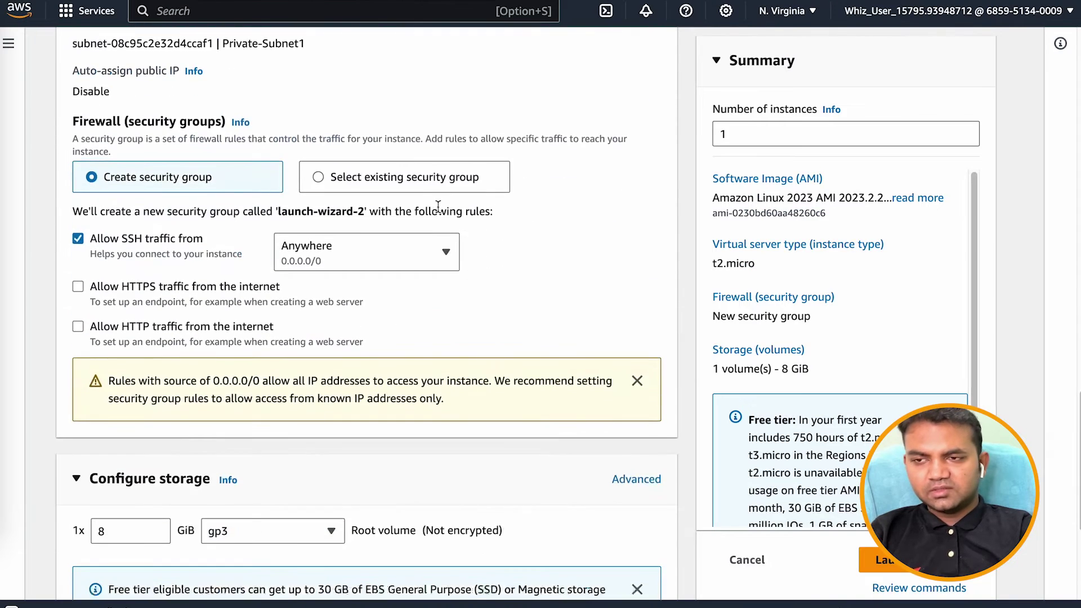
pyautogui.click(411, 179)
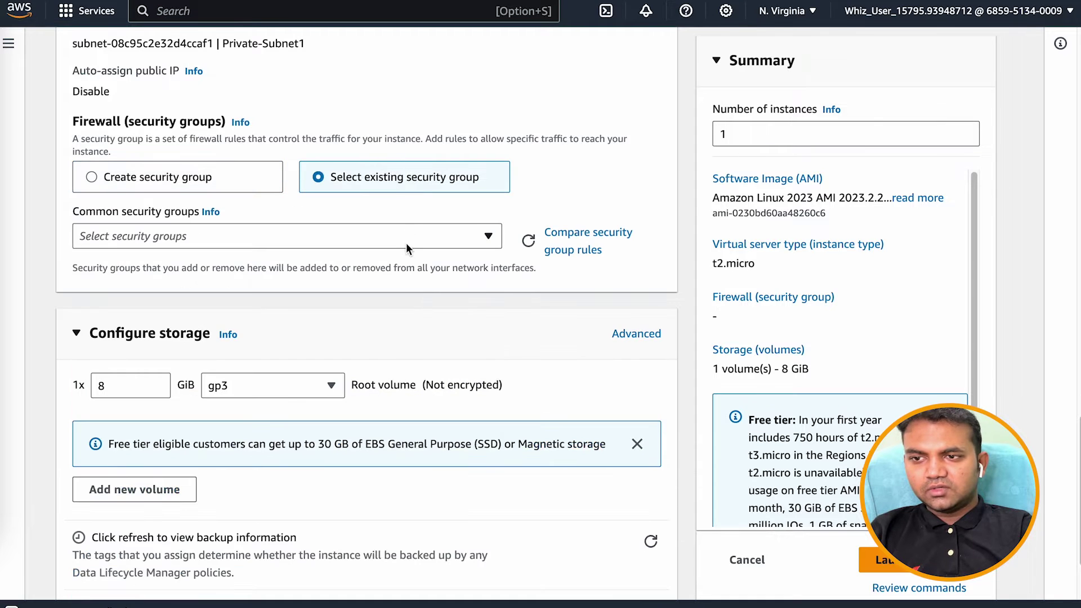
pyautogui.click(327, 235)
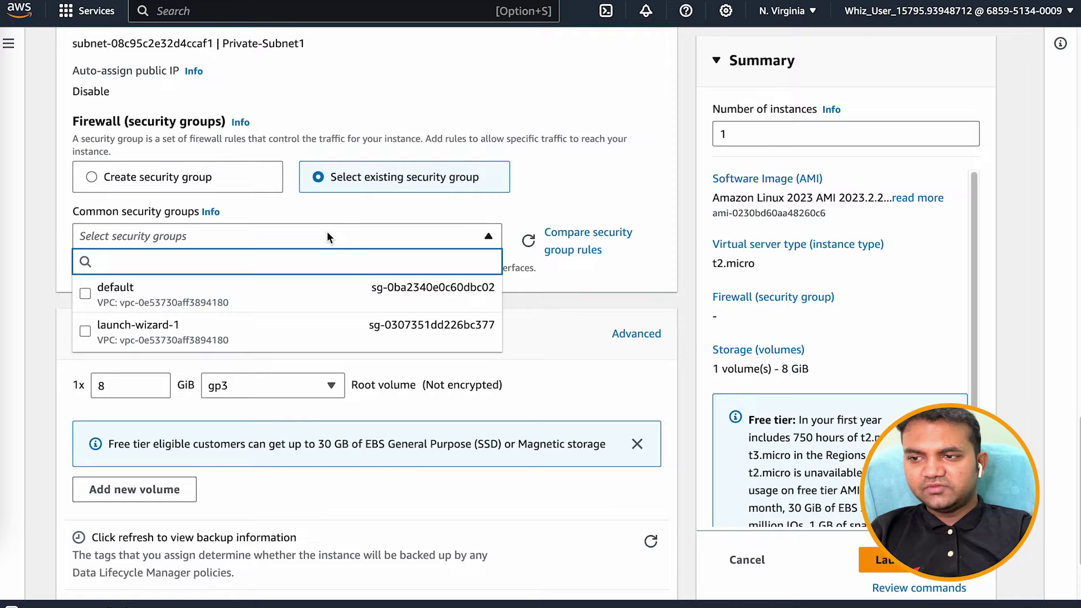
pyautogui.click(660, 91)
# - Edit the instance's network settings to use VPC 1 and check its VPC 1 - Public Subnet selection
pyautogui.scroll(4, 527, 144)
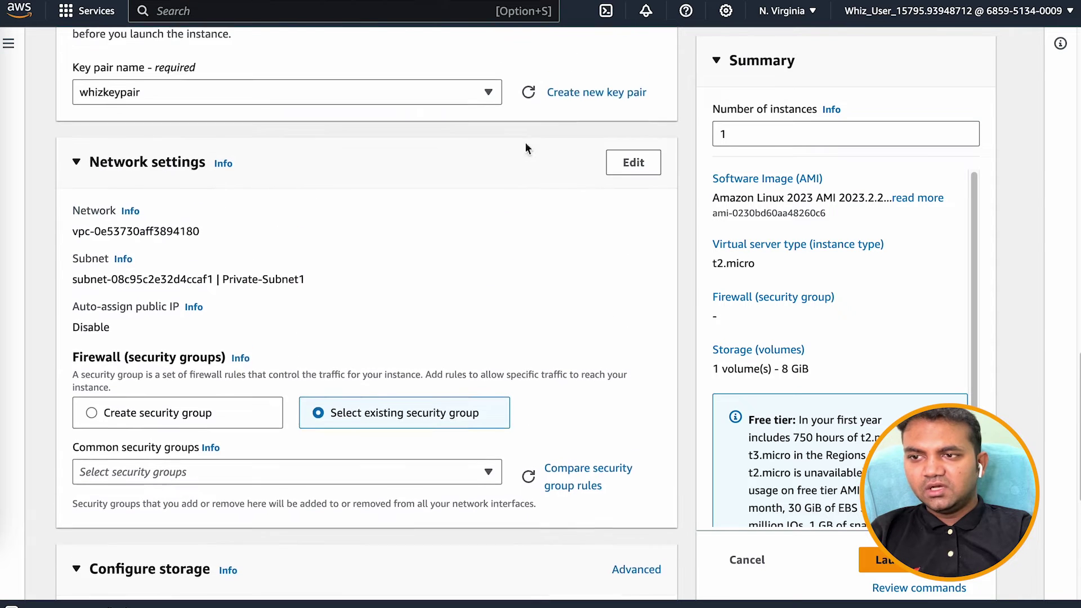
pyautogui.scroll(1, 527, 146)
pyautogui.tripleClick(160, 252)
pyautogui.click(204, 263)
pyautogui.click(634, 189)
pyautogui.scroll(-4, 445, 234)
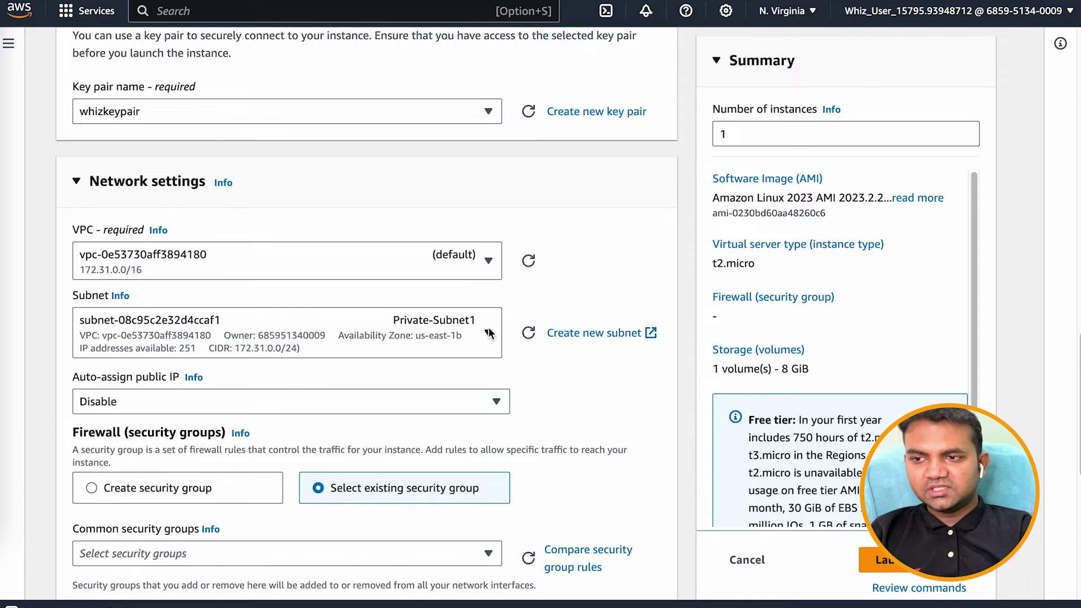
pyautogui.click(408, 141)
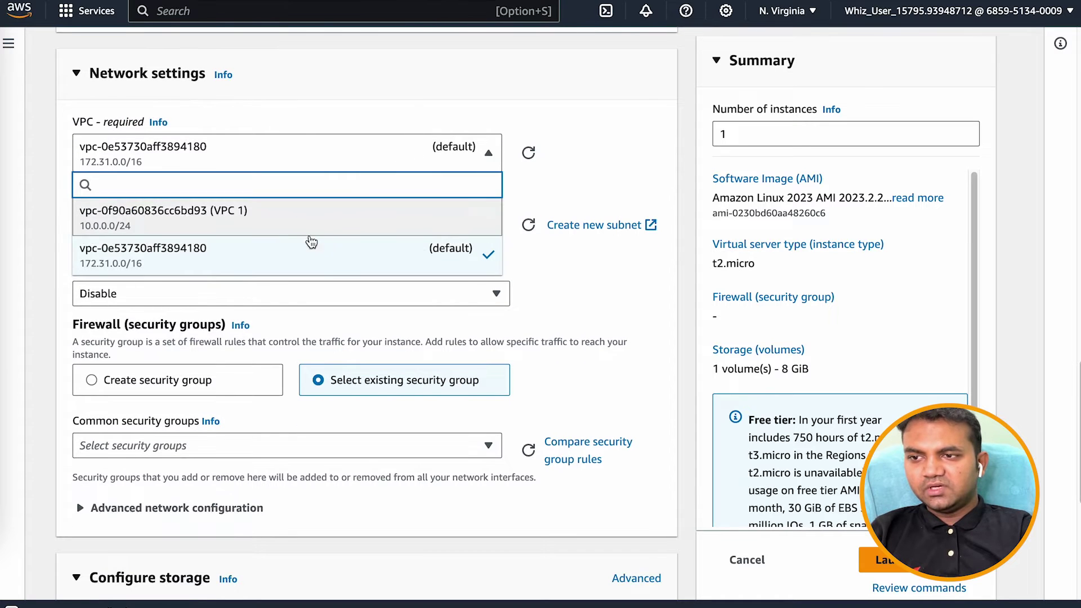
pyautogui.click(274, 222)
pyautogui.click(350, 226)
pyautogui.click(350, 226)
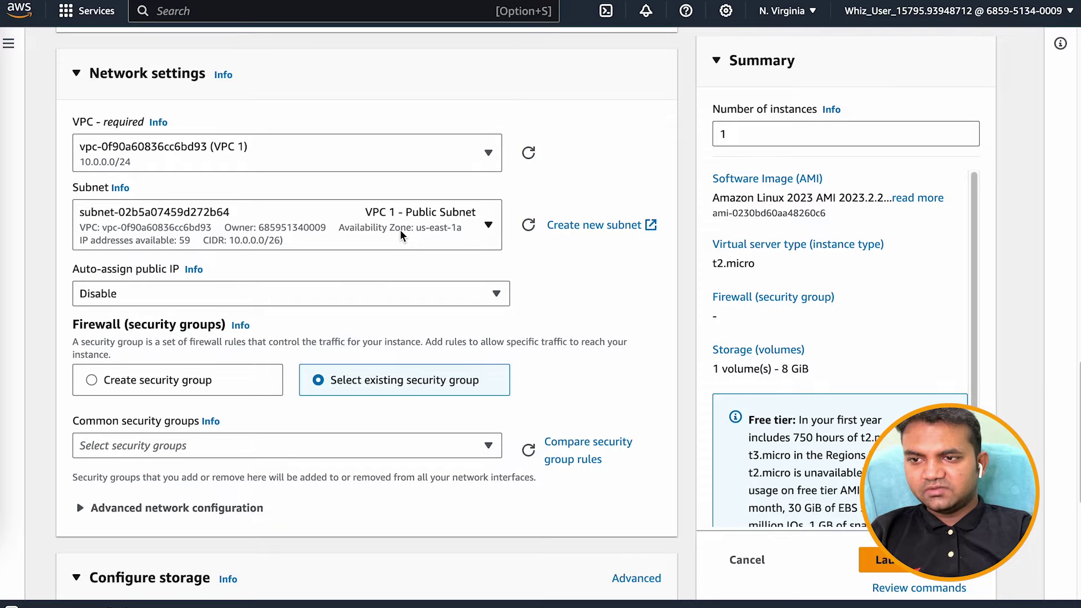
# - Enable auto-assign public IP for the instance and assign the existing security group SG - VPC 1
pyautogui.click(357, 294)
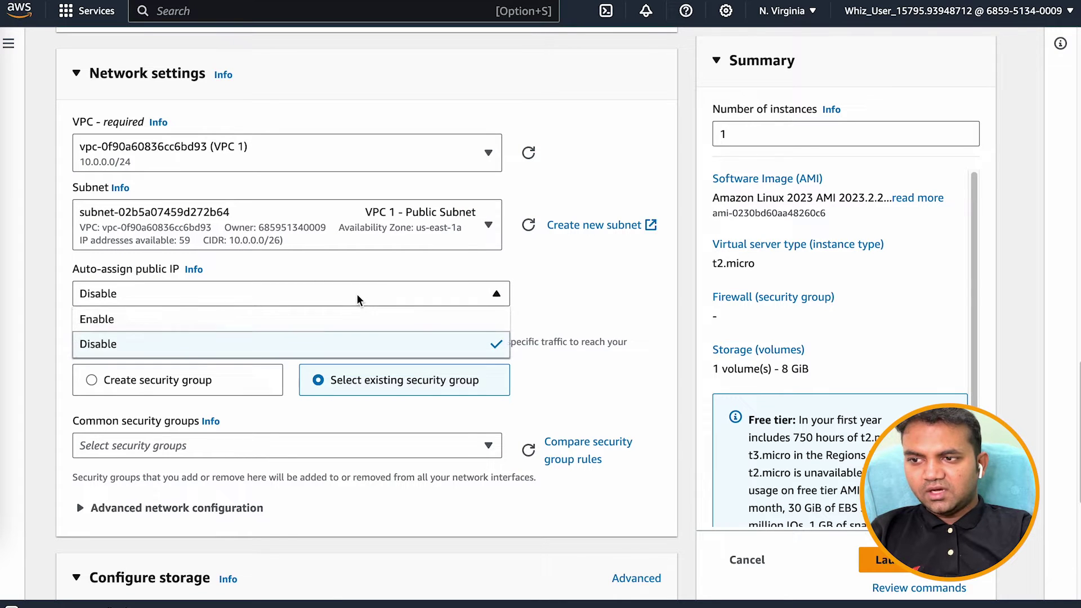
pyautogui.click(306, 326)
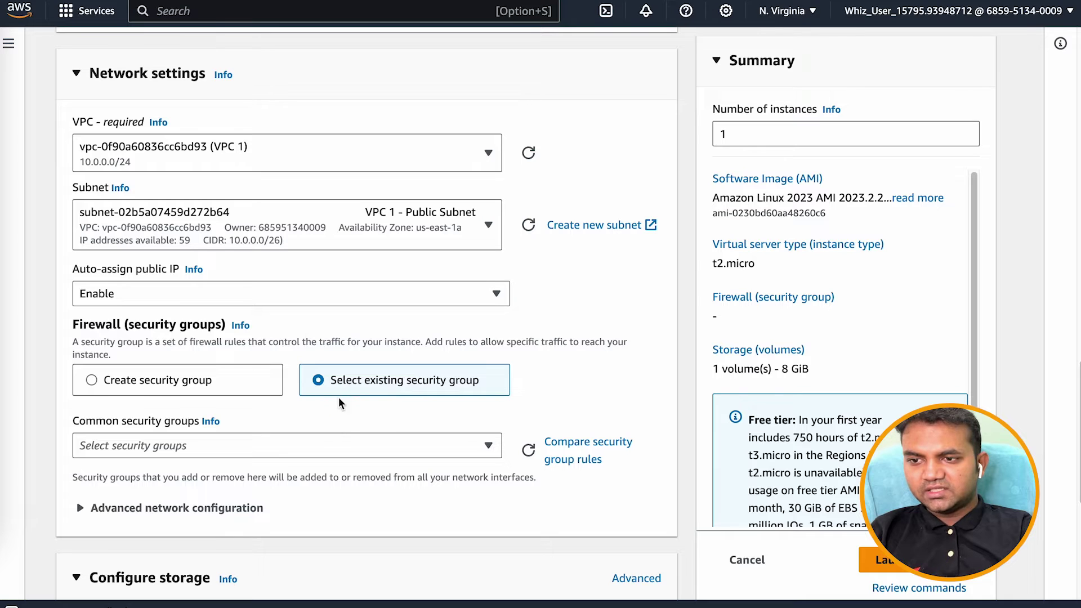
pyautogui.click(335, 439)
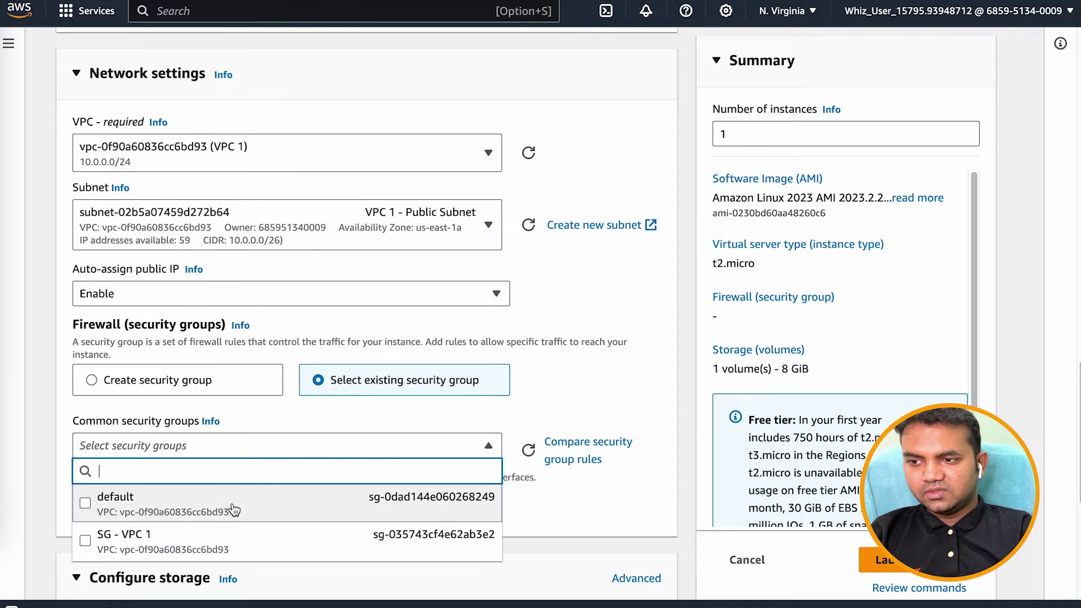
pyautogui.click(276, 529)
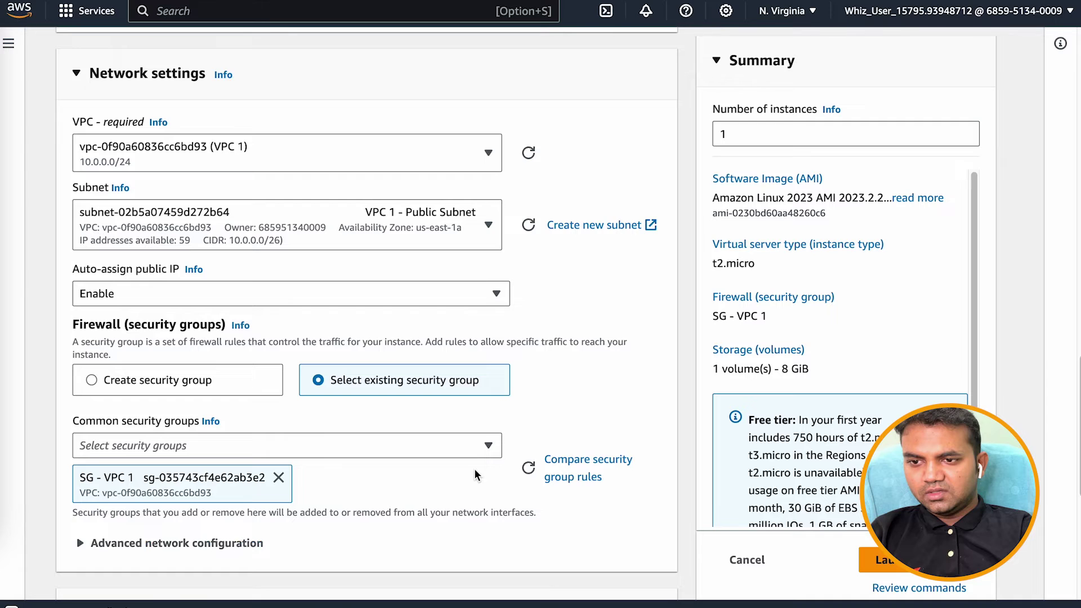
# - Open the subnets list of the VPC service and select VPC 1 - Public Subnet
pyautogui.scroll(-2, 474, 469)
pyautogui.click(274, 10)
pyautogui.write('vpc')
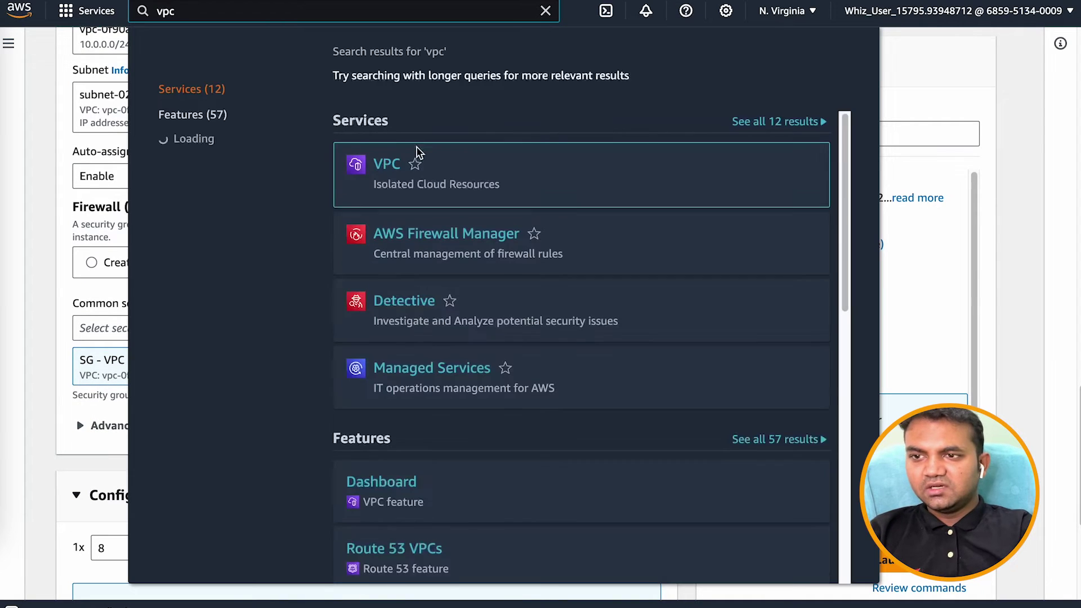
pyautogui.click(385, 172)
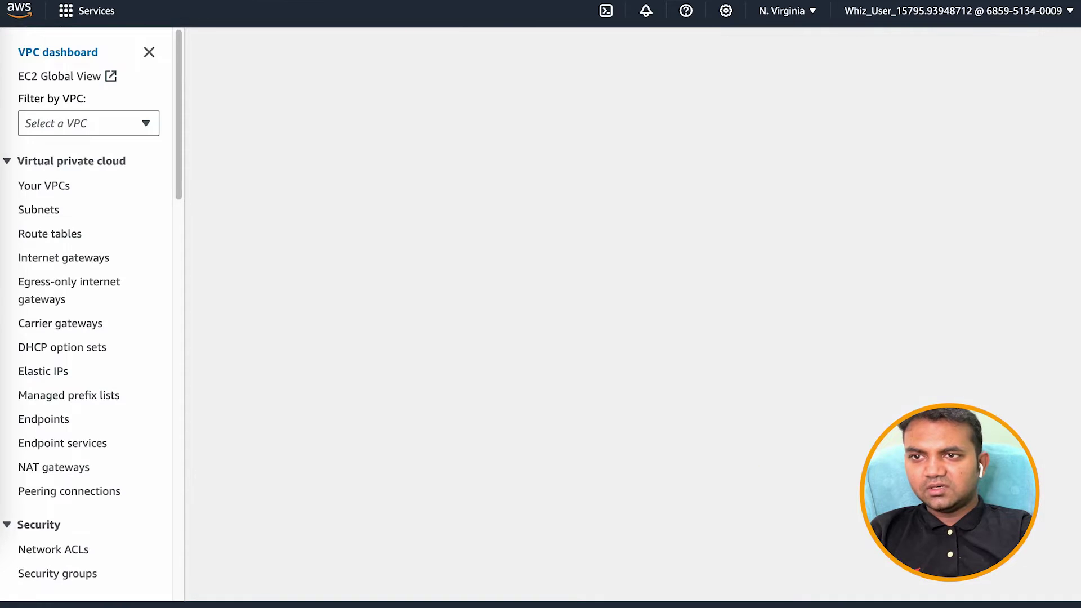
pyautogui.click(38, 210)
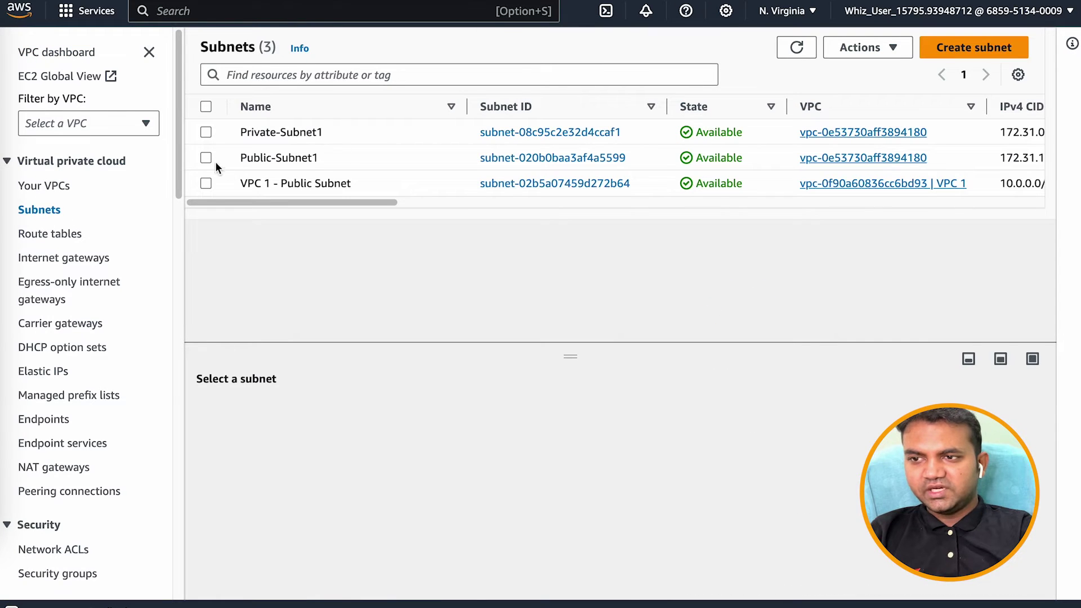
pyautogui.click(206, 186)
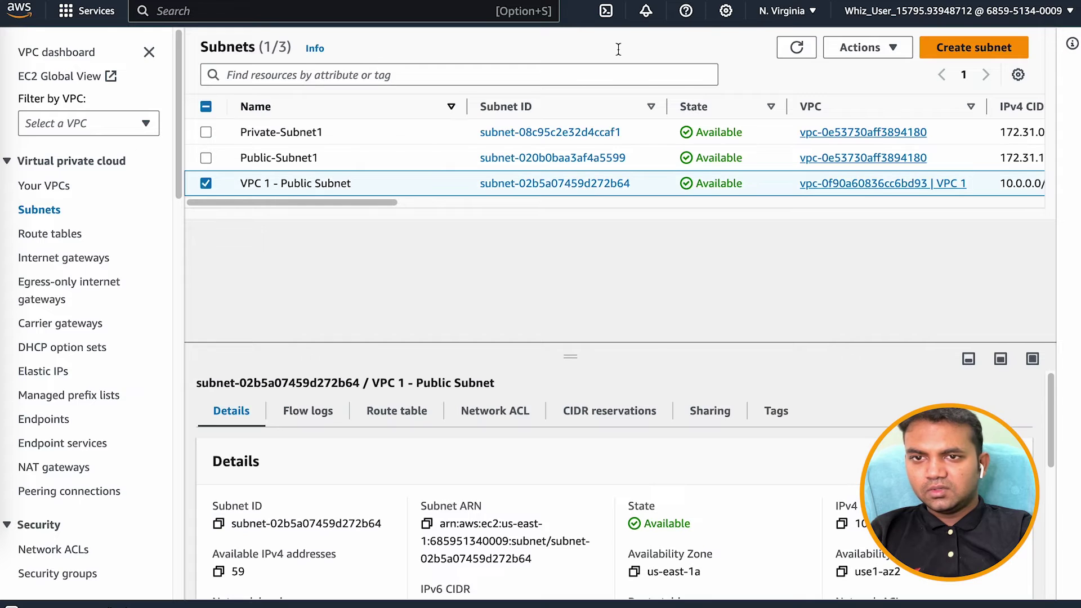
# - Enable auto-assign public IPv4 address in the settings of VPC 1 - Public Subnet and save them
pyautogui.click(892, 48)
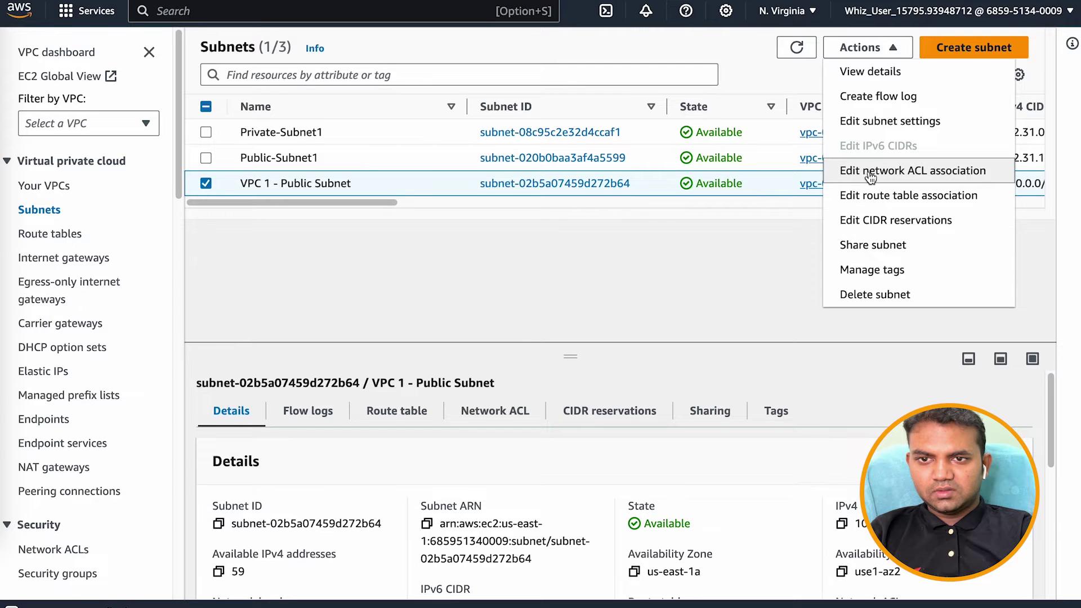
pyautogui.click(878, 121)
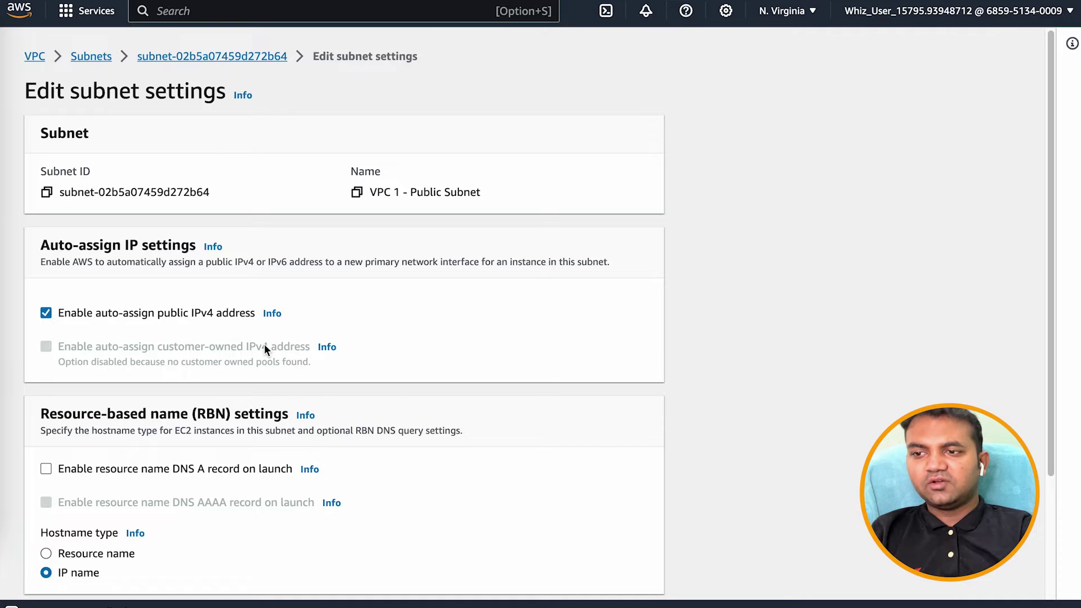
pyautogui.scroll(-3, 329, 443)
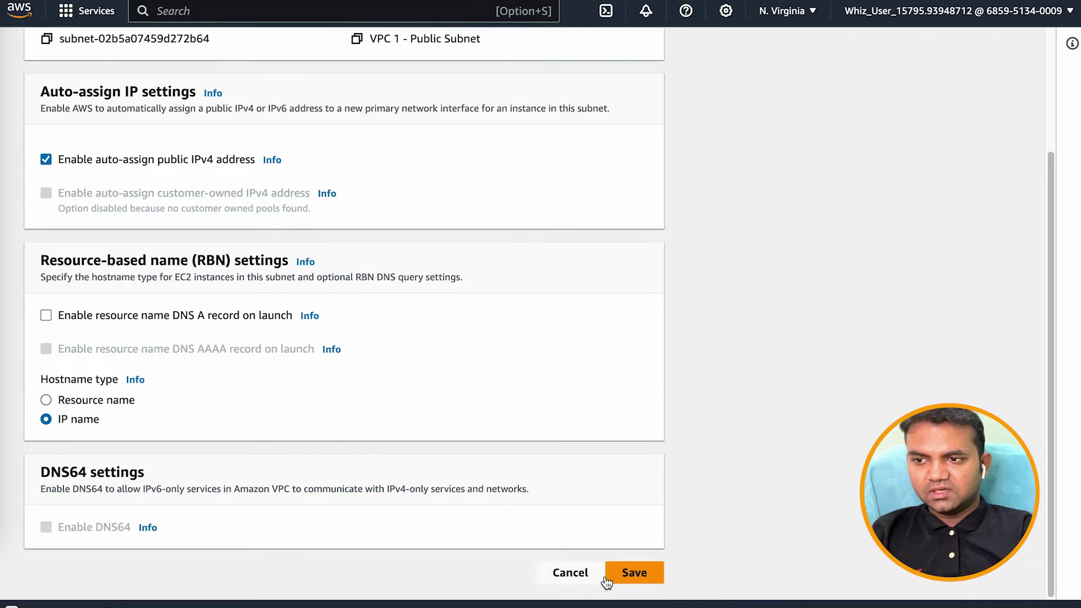
pyautogui.click(637, 573)
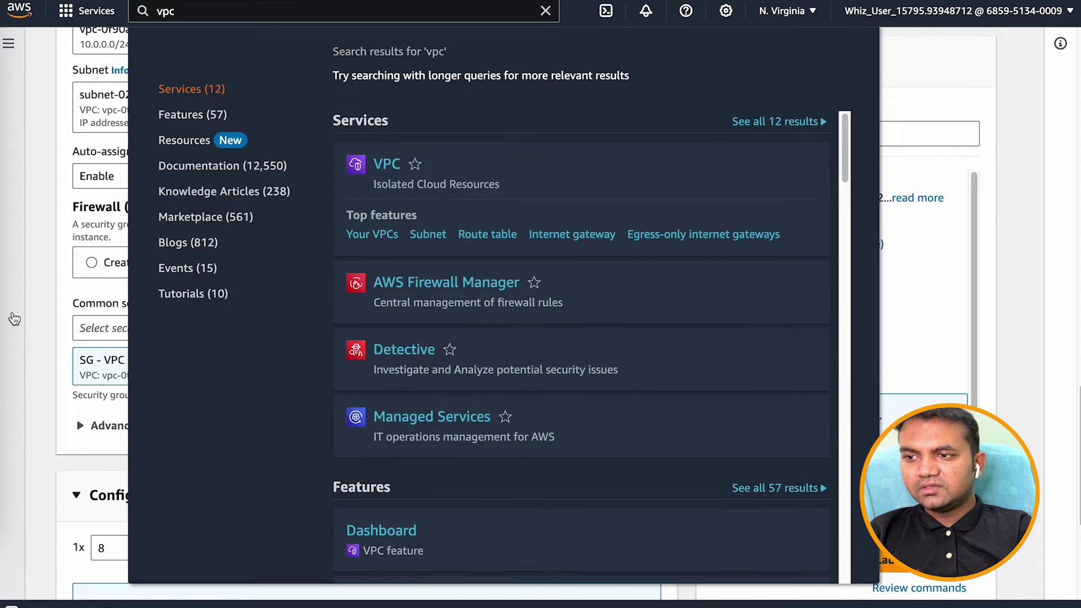
# - Return to the launch form, launch the instance with the 8 GiB gp3 root volume, and open the instances list
pyautogui.click(156, 290)
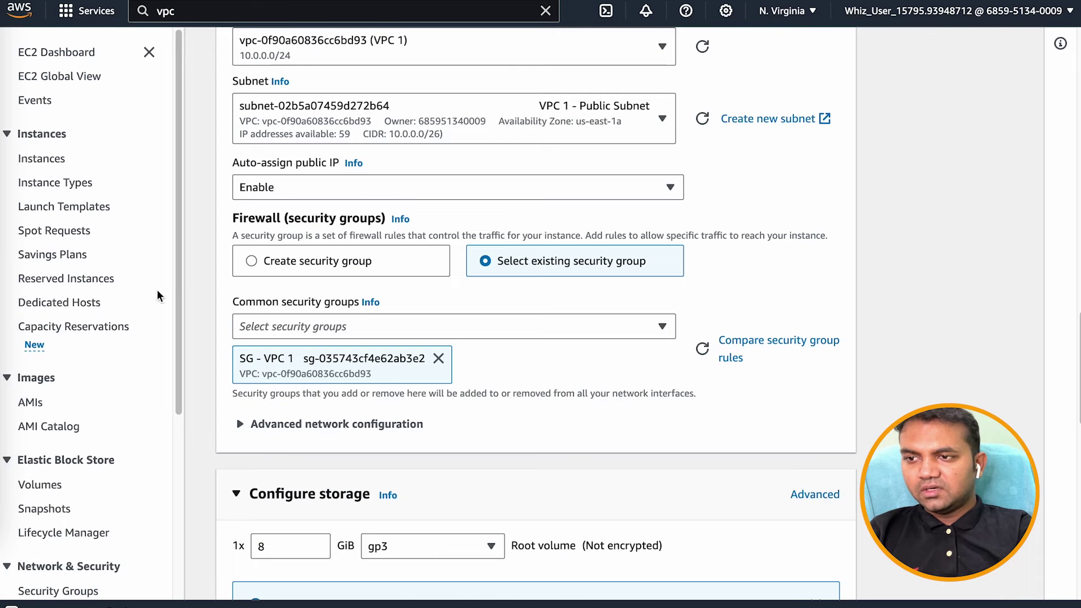
pyautogui.click(148, 53)
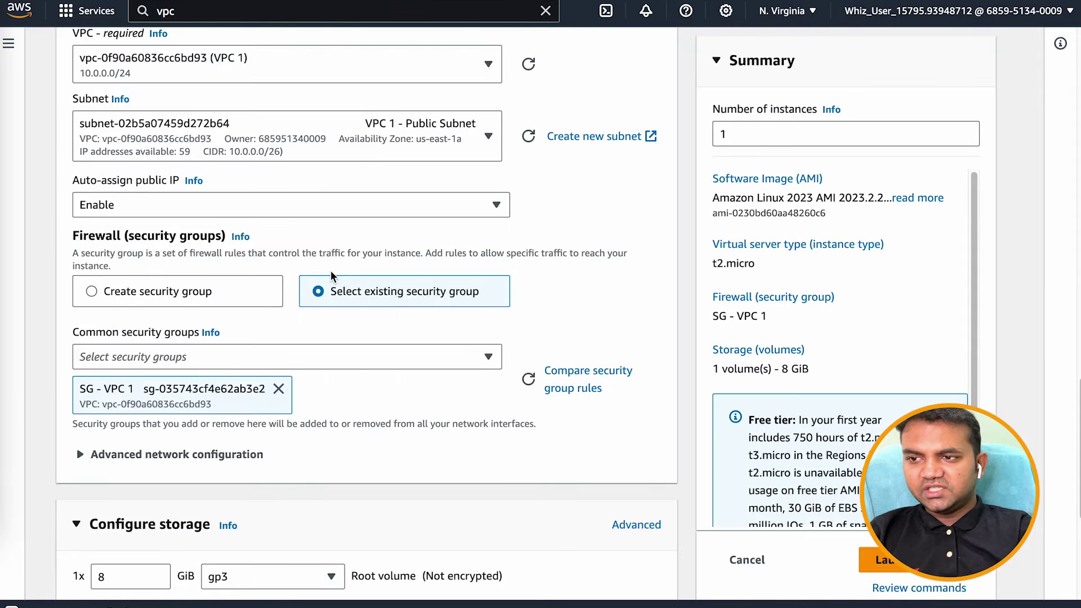
pyautogui.scroll(-5, 366, 404)
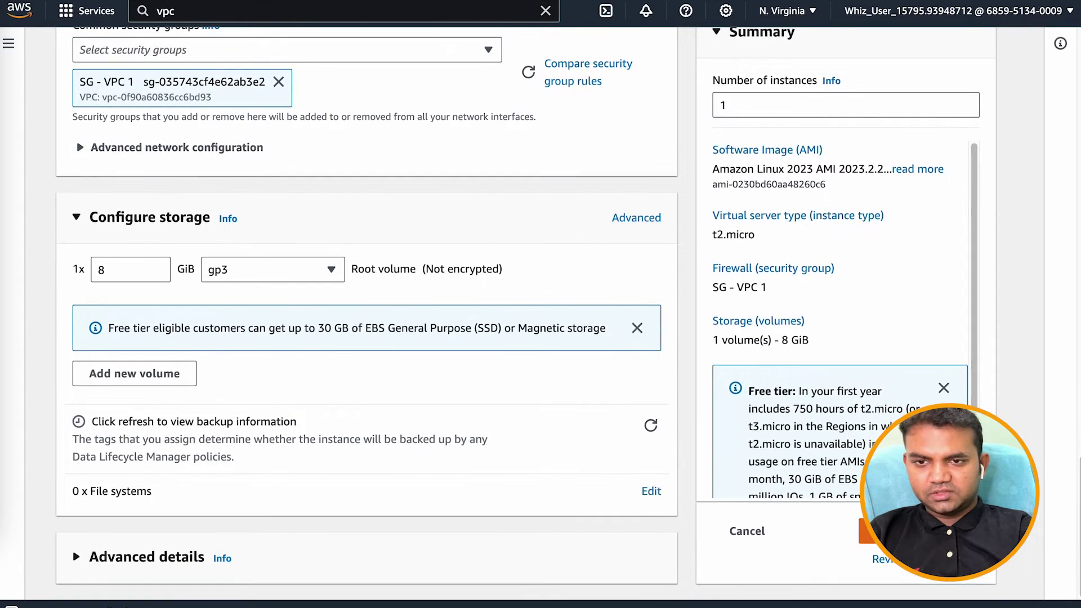
pyautogui.click(917, 530)
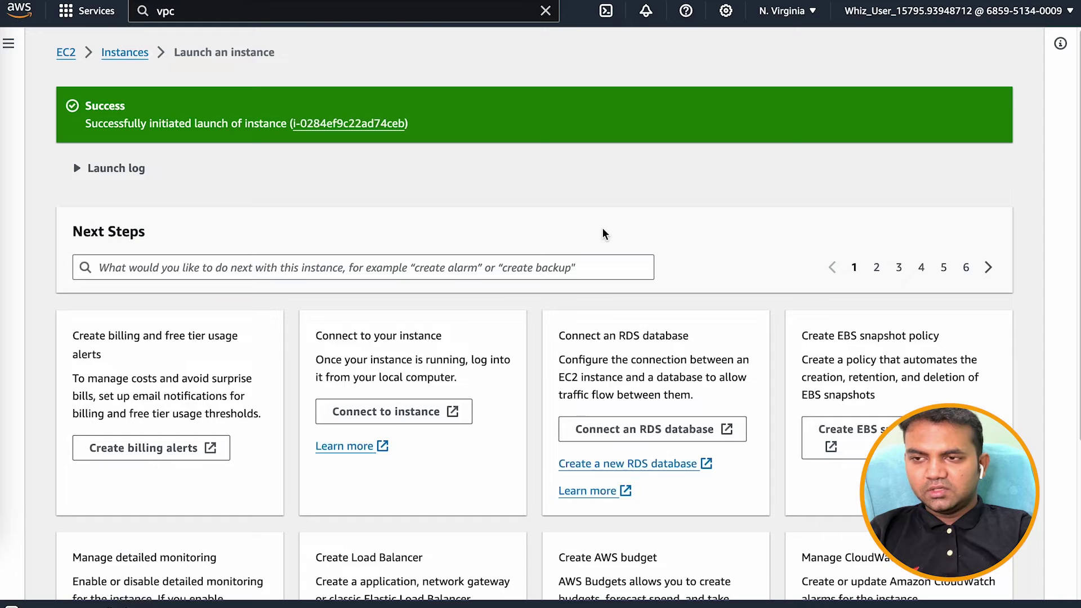
pyautogui.scroll(-4, 664, 388)
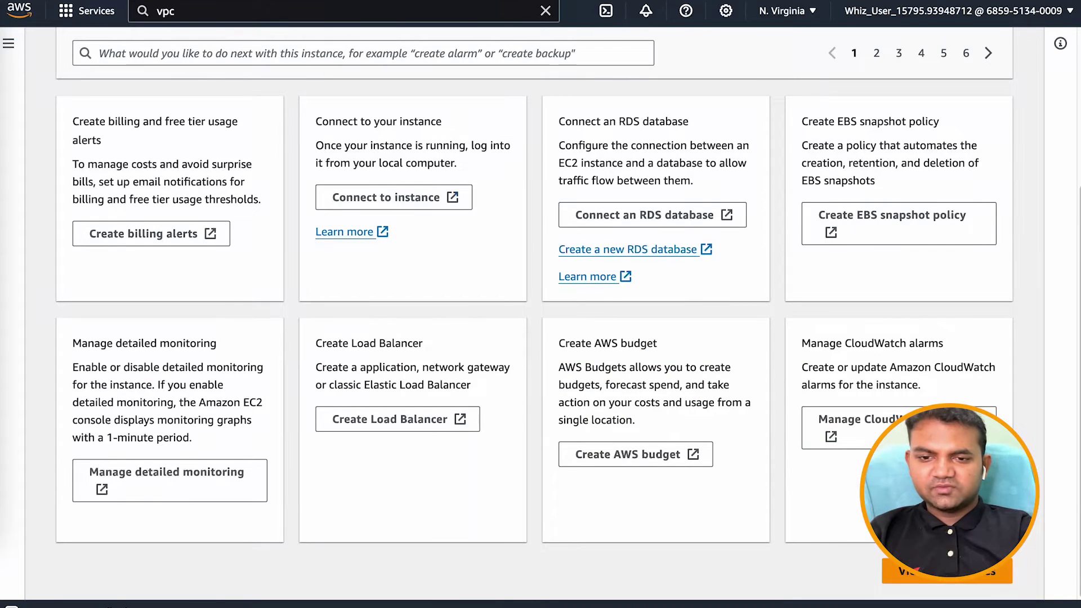
pyautogui.click(959, 582)
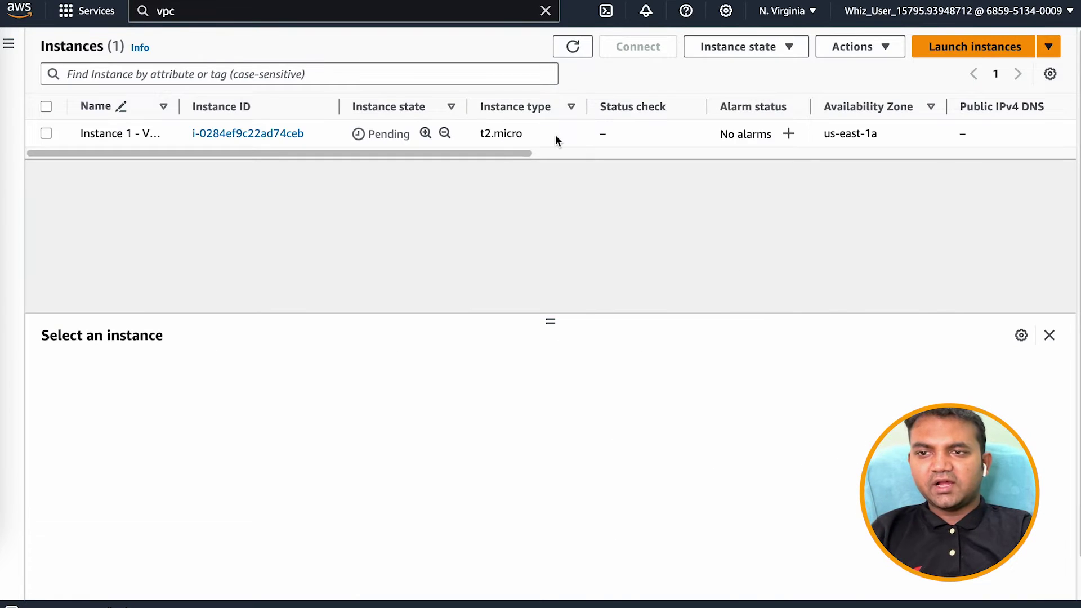
# - Refresh the instances list to check the state of the newly launched instance
pyautogui.click(573, 47)
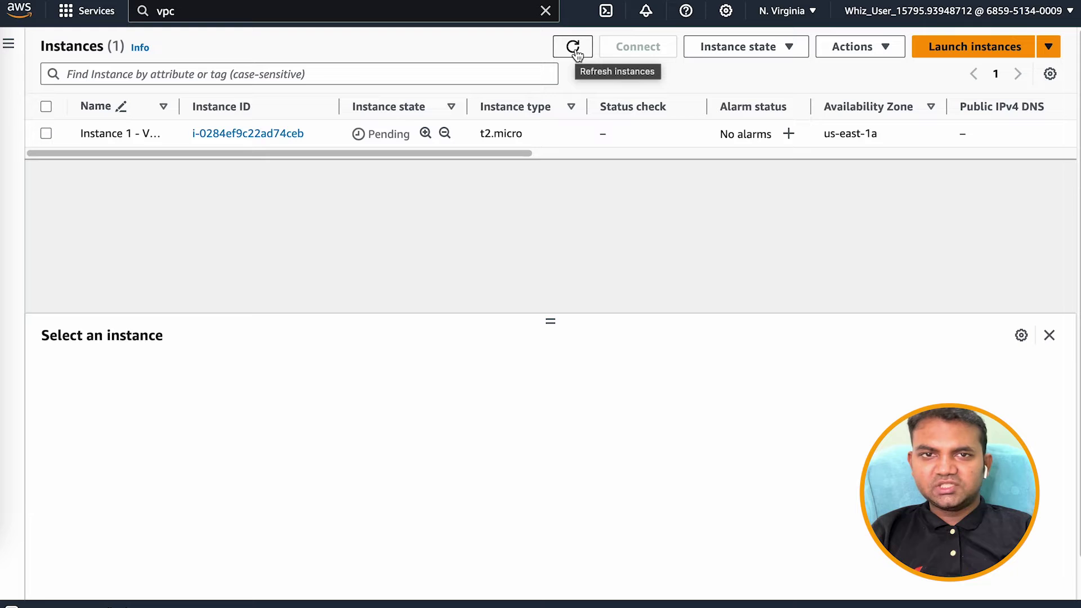
pyautogui.click(573, 47)
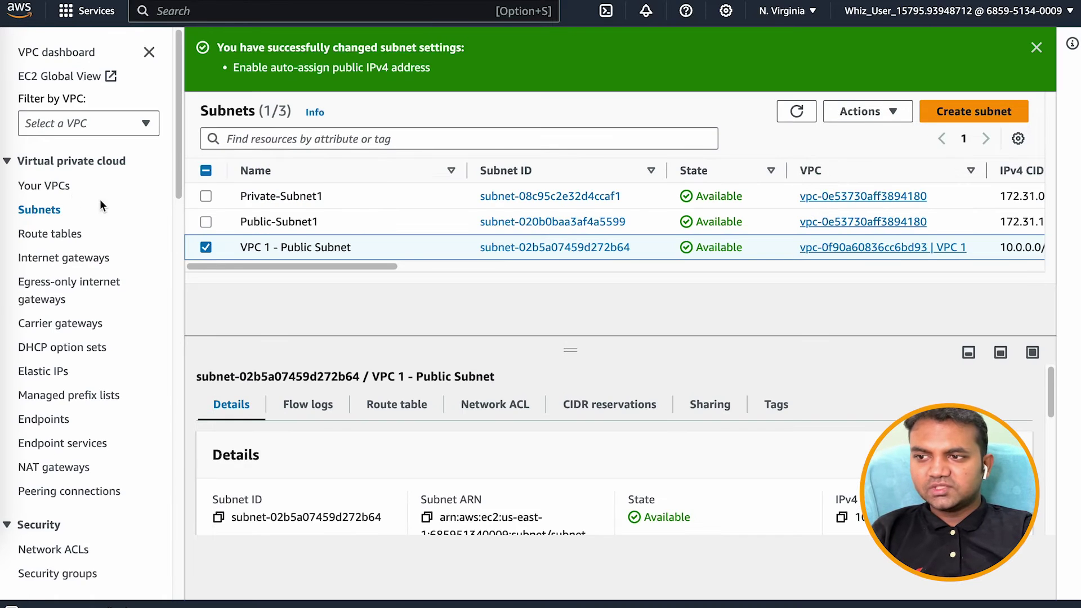
# - Switch to the list of VPCs, start creating another VPC and name it VPC 2
pyautogui.click(58, 185)
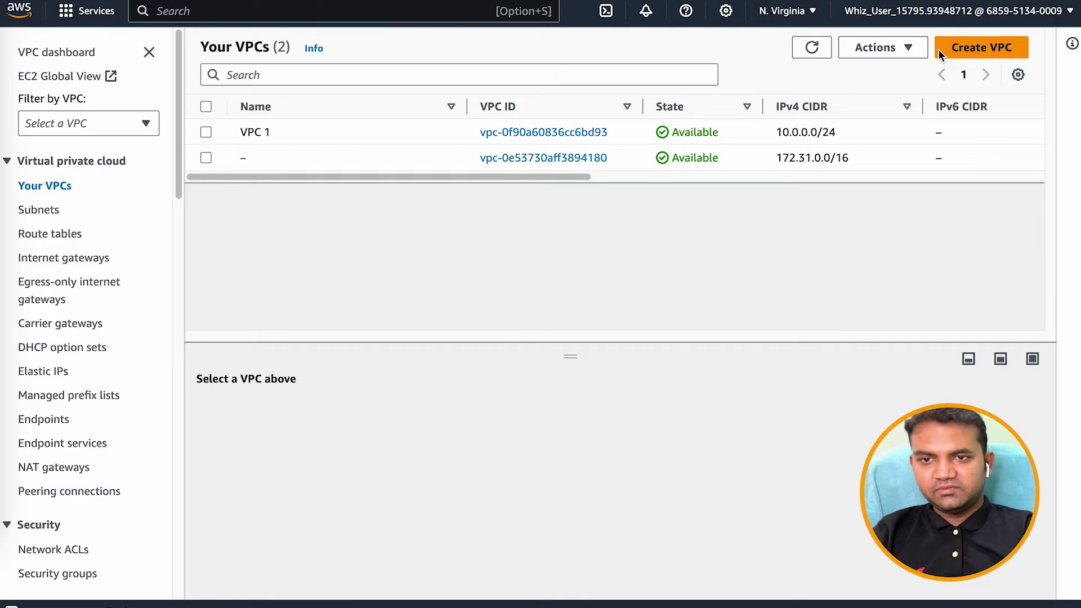
pyautogui.click(999, 55)
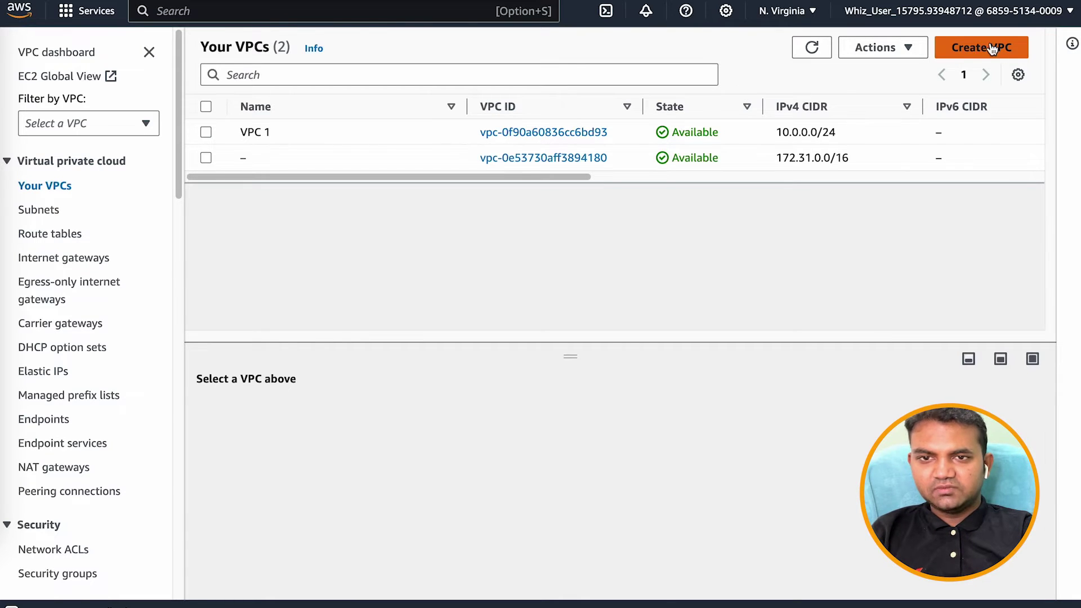
pyautogui.write('VPC 2')
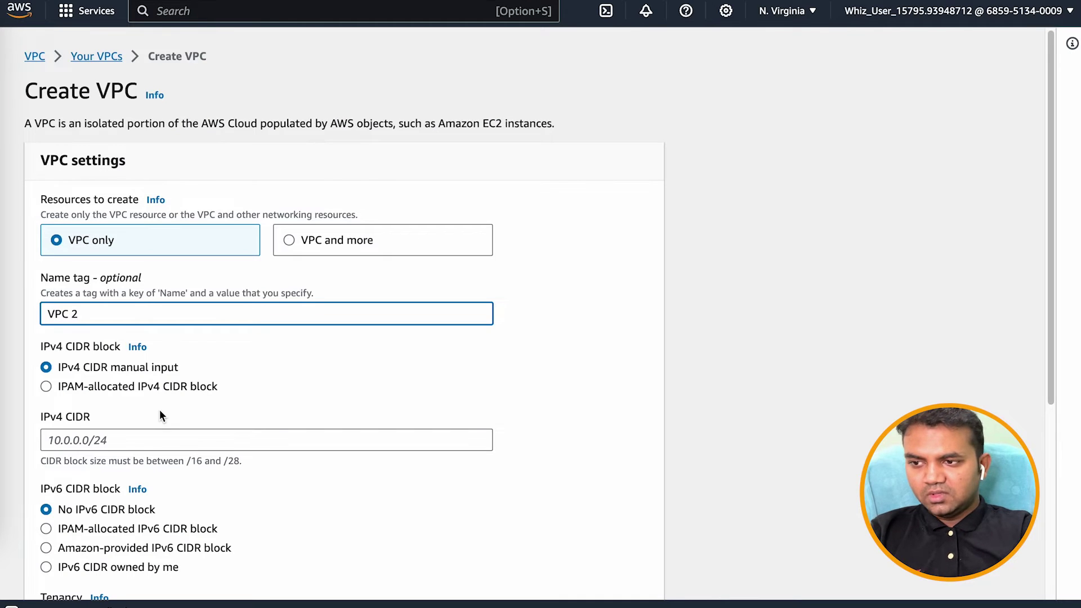
# - Set the IPv4 CIDR of VPC 2 to 192.168.0.0/24 and create the VPC
pyautogui.scroll(-3, 160, 415)
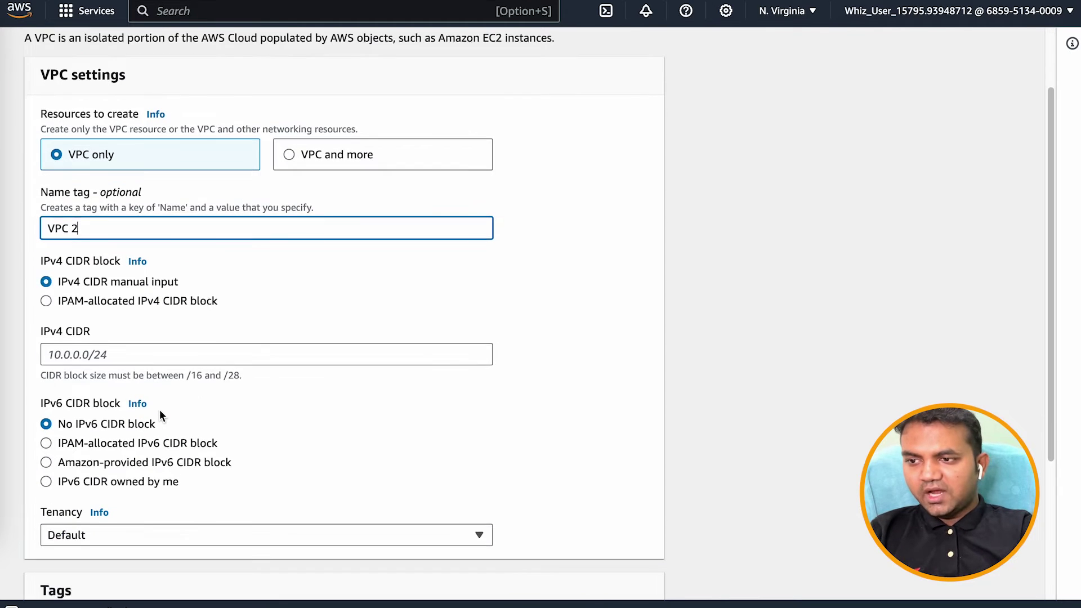
pyautogui.click(107, 355)
pyautogui.write('19')
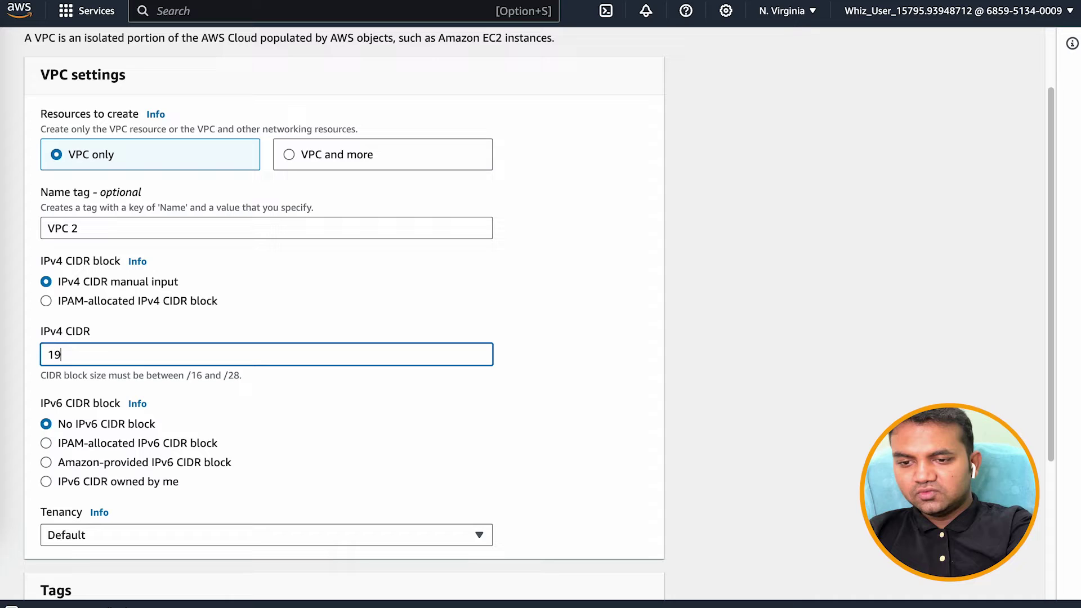
pyautogui.write('2.16')
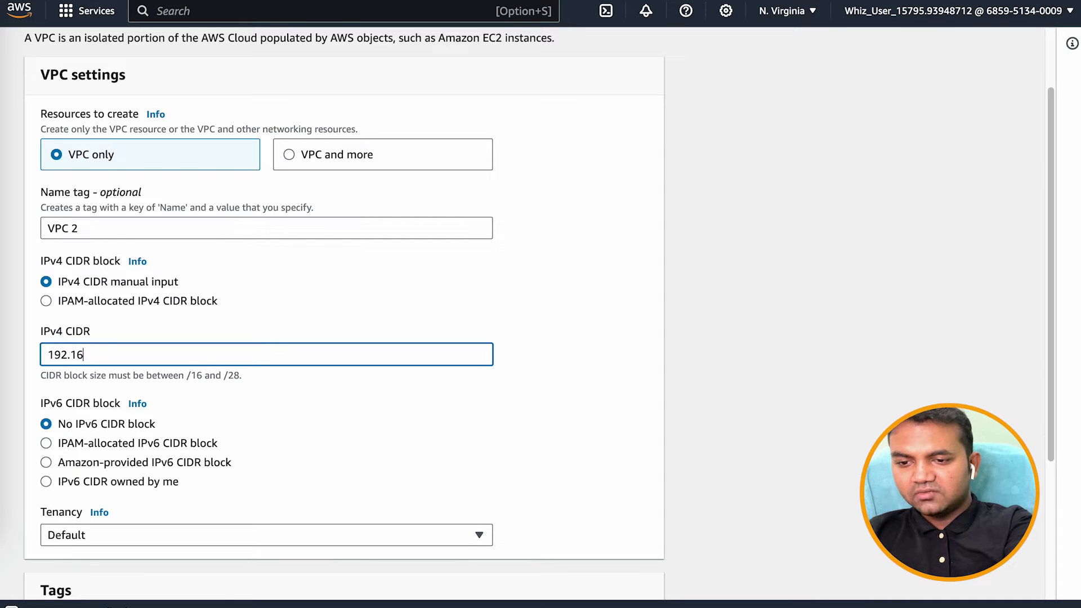
pyautogui.write('8.')
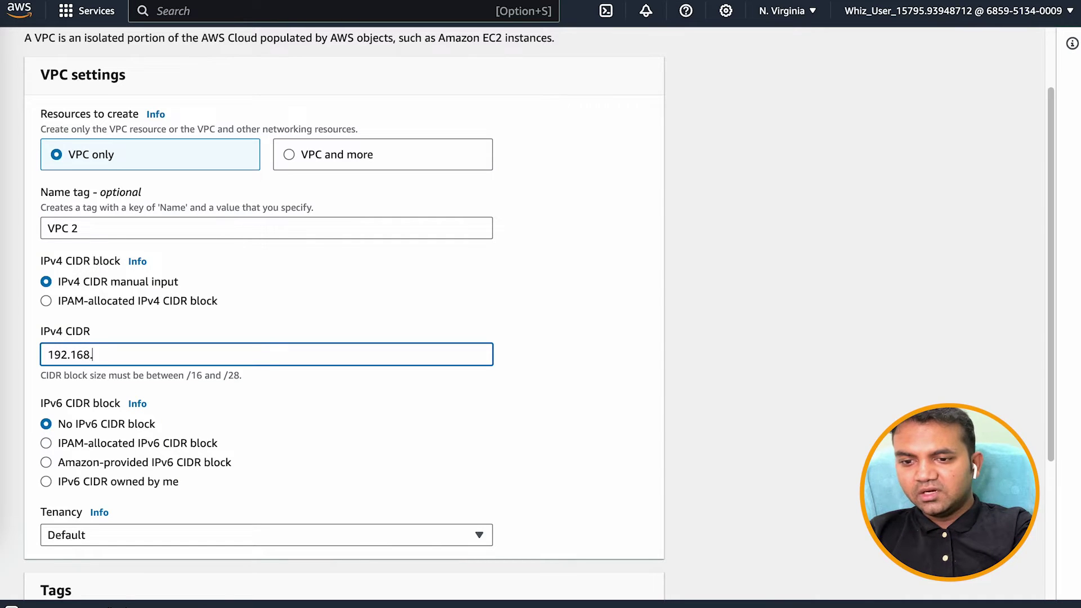
pyautogui.write('0.0/24')
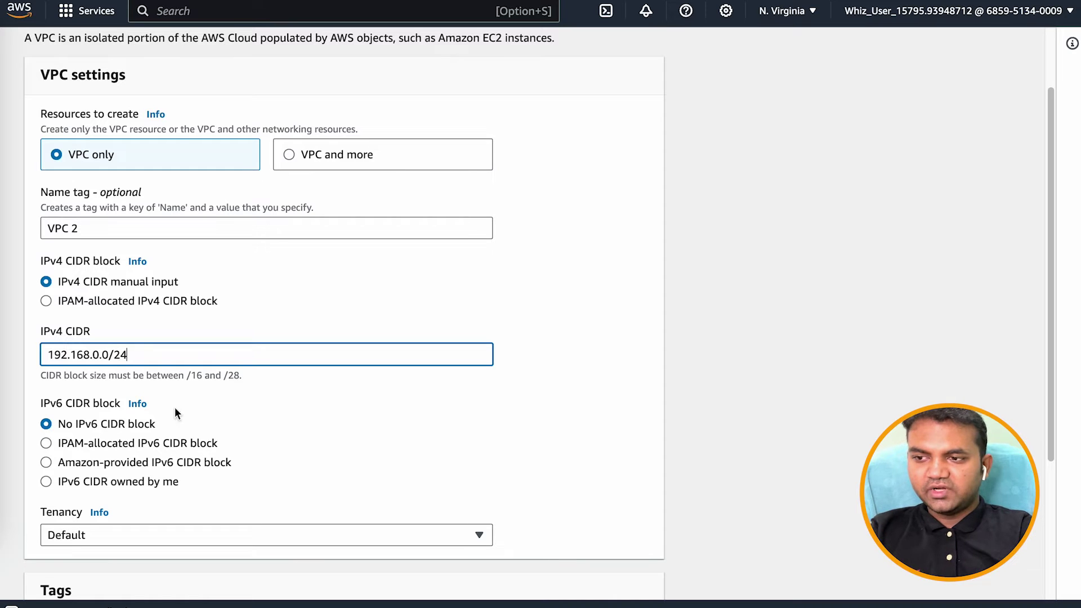
pyautogui.scroll(-1, 212, 445)
pyautogui.scroll(-3, 214, 450)
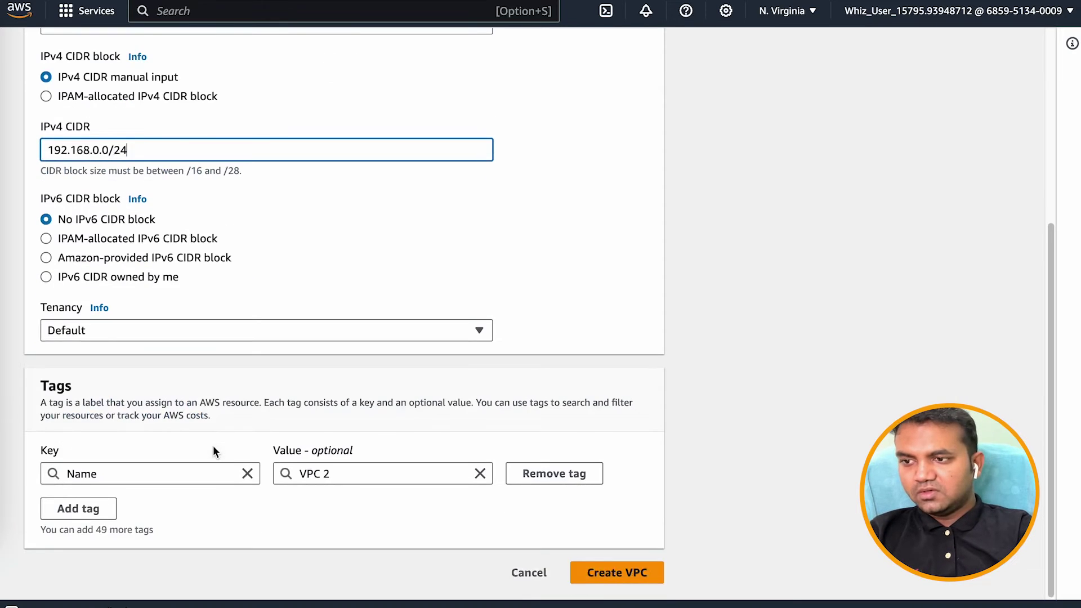
pyautogui.click(618, 574)
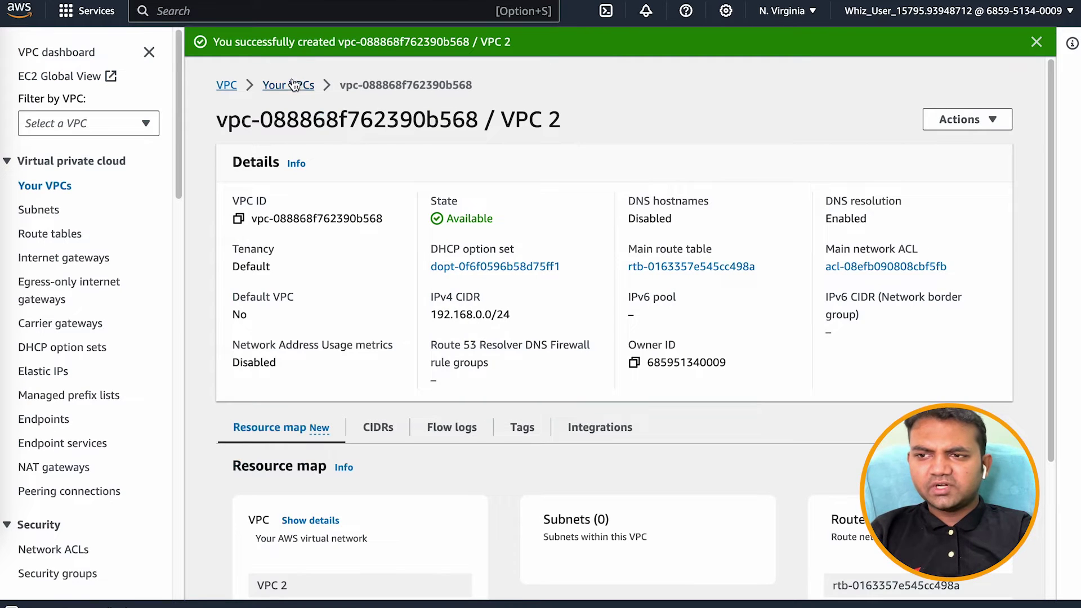
# - Review the list of VPCs and start creating a subnet in VPC 2
pyautogui.click(293, 86)
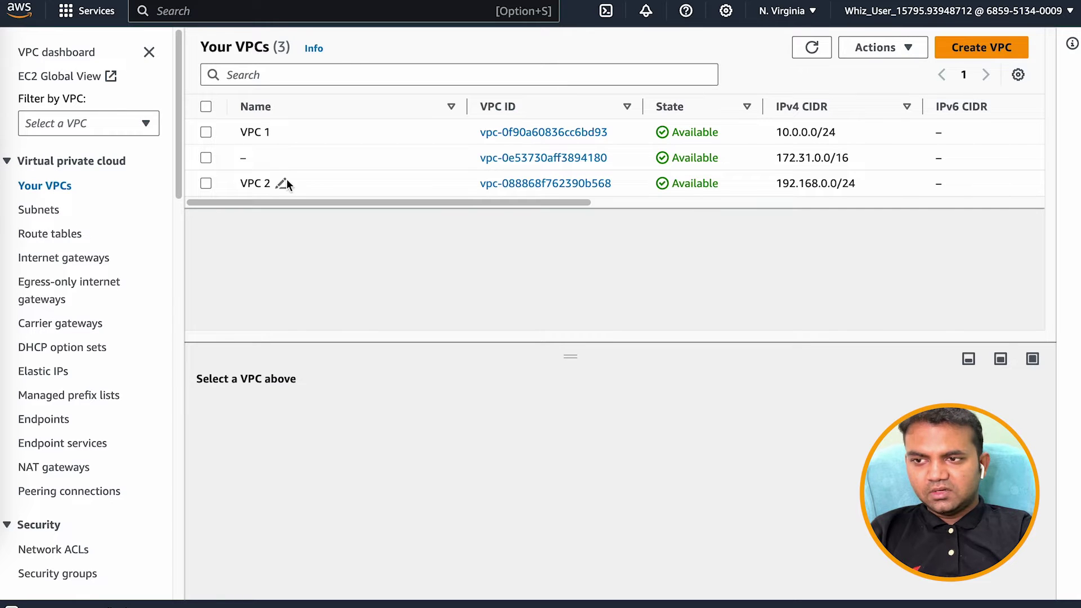
pyautogui.click(44, 215)
pyautogui.click(972, 47)
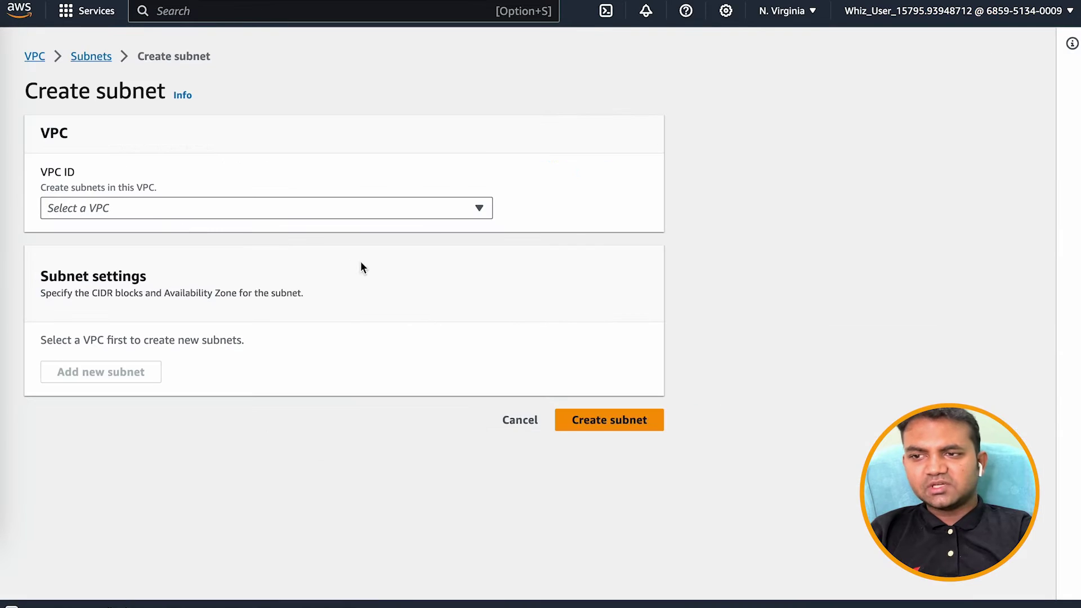
pyautogui.click(140, 209)
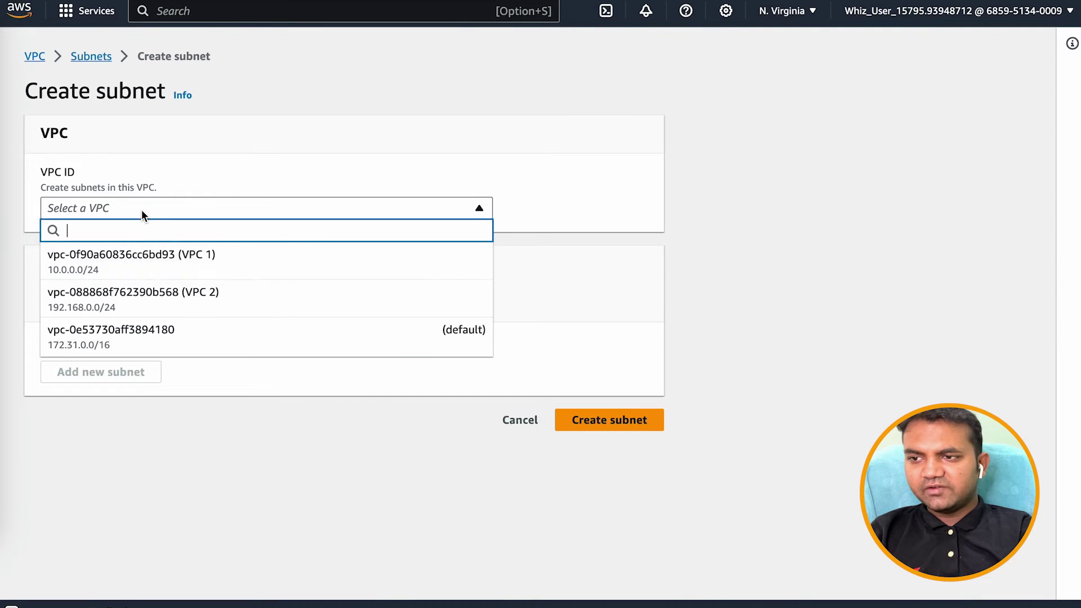
pyautogui.click(148, 289)
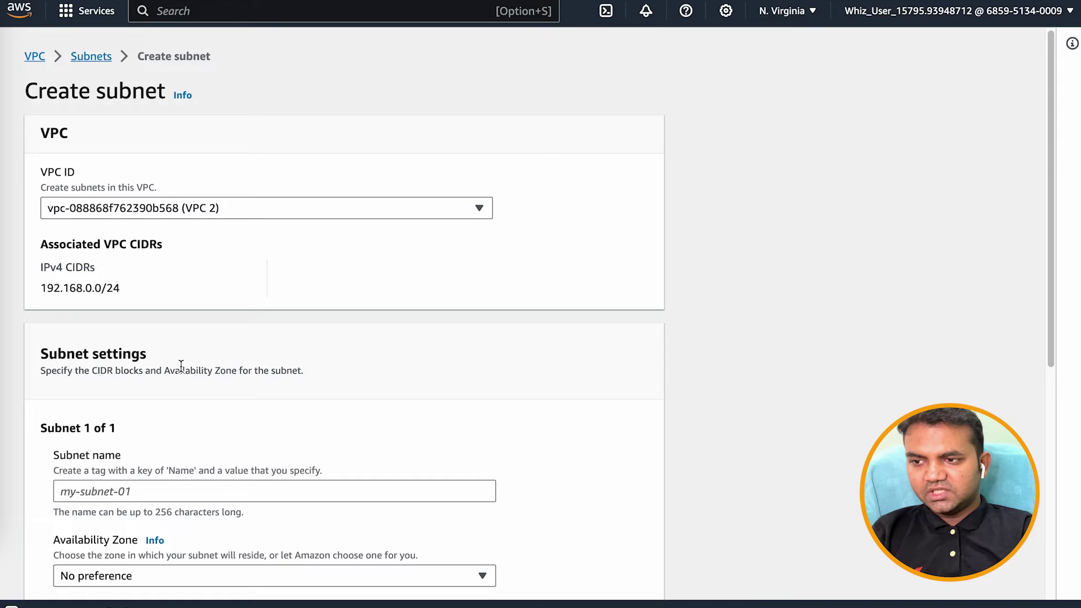
# - Name the subnet Private Subnet and place it in availability zone us-east-1a
pyautogui.scroll(-1, 181, 338)
pyautogui.scroll(-3, 181, 366)
pyautogui.click(195, 314)
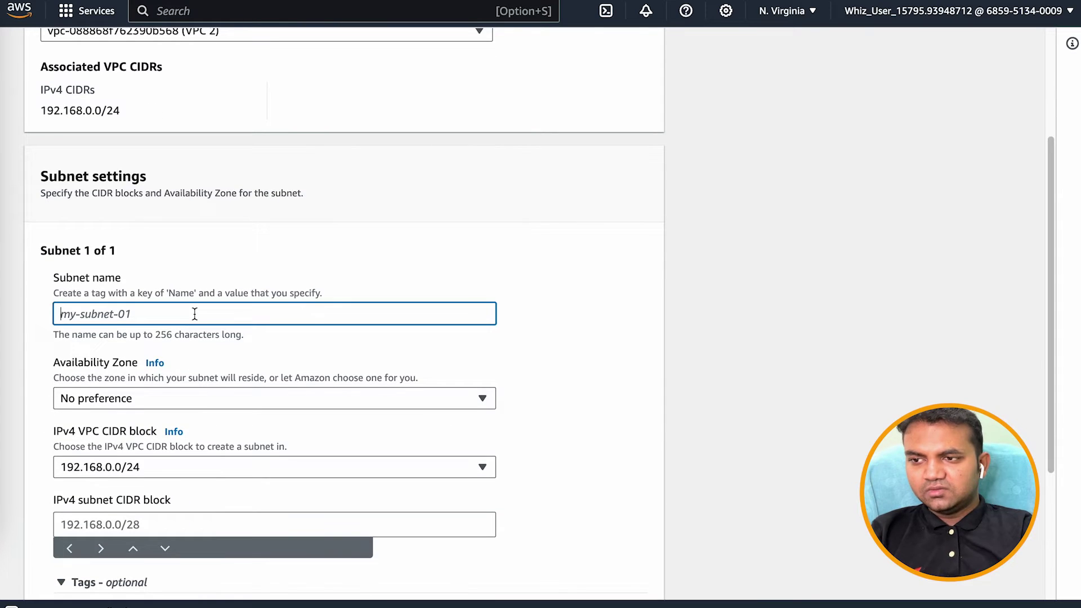
pyautogui.write('Private Subnet')
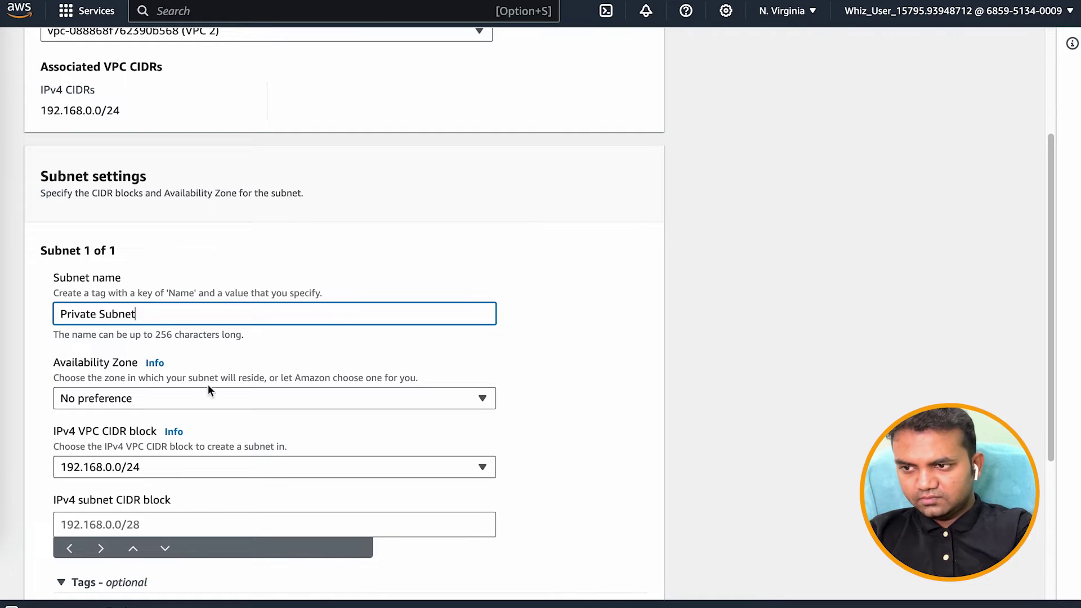
pyautogui.scroll(-3, 192, 315)
pyautogui.click(194, 251)
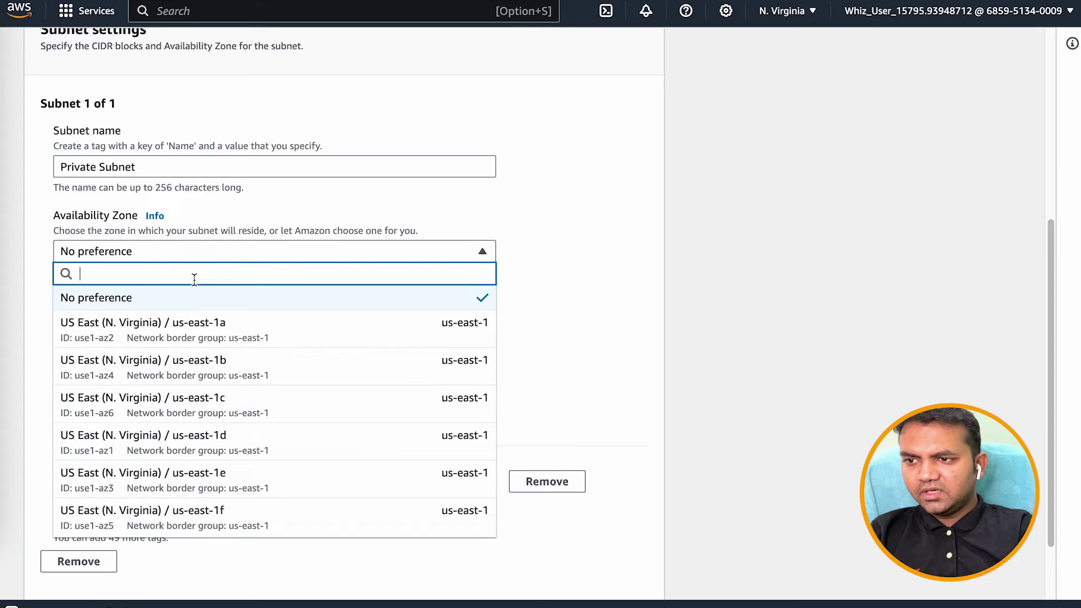
pyautogui.click(214, 335)
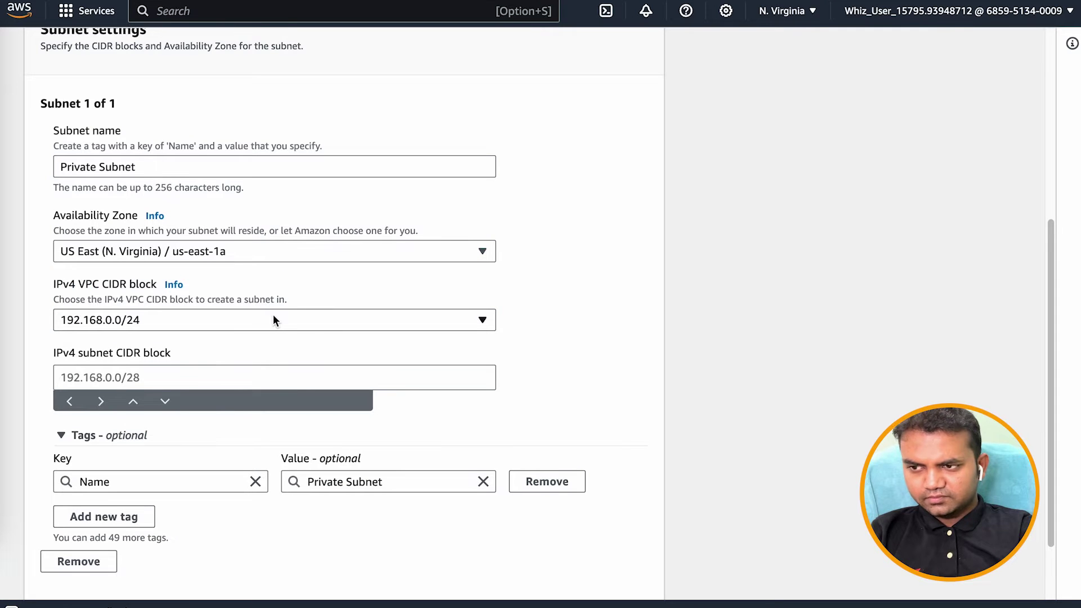
# - Set the IPv4 subnet CIDR block to 192.168.0.0/26 and create the subnet
pyautogui.scroll(-2, 274, 320)
pyautogui.click(187, 325)
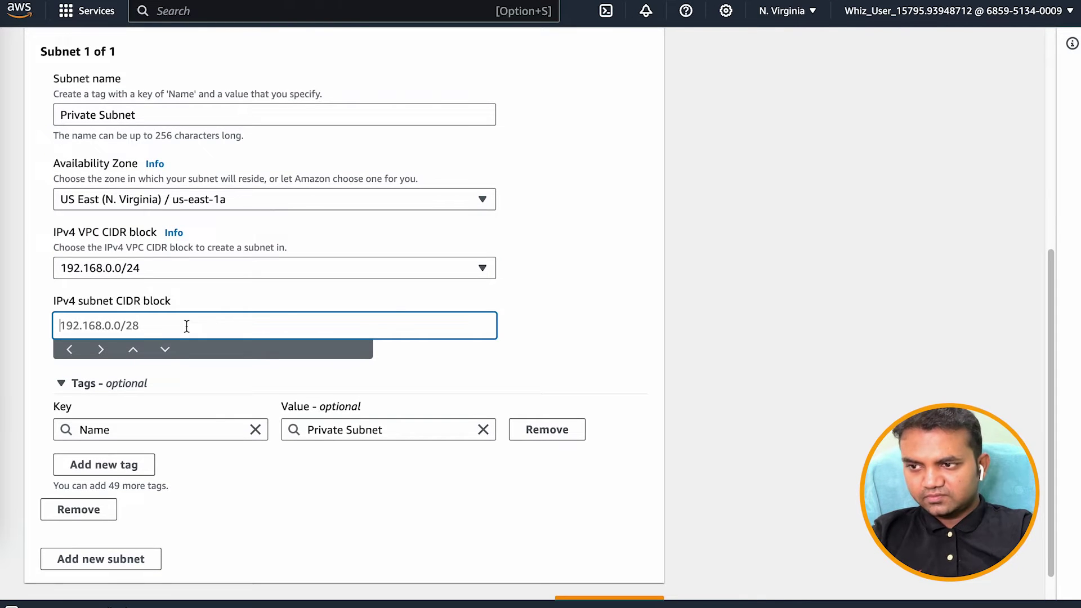
pyautogui.write('192.1')
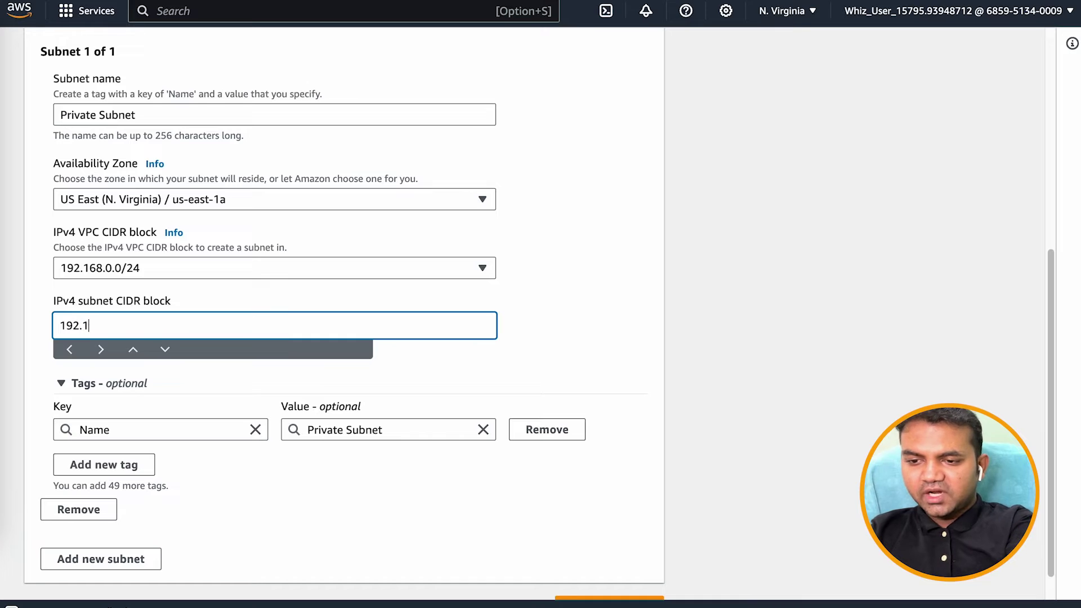
pyautogui.write('68.0.0/26')
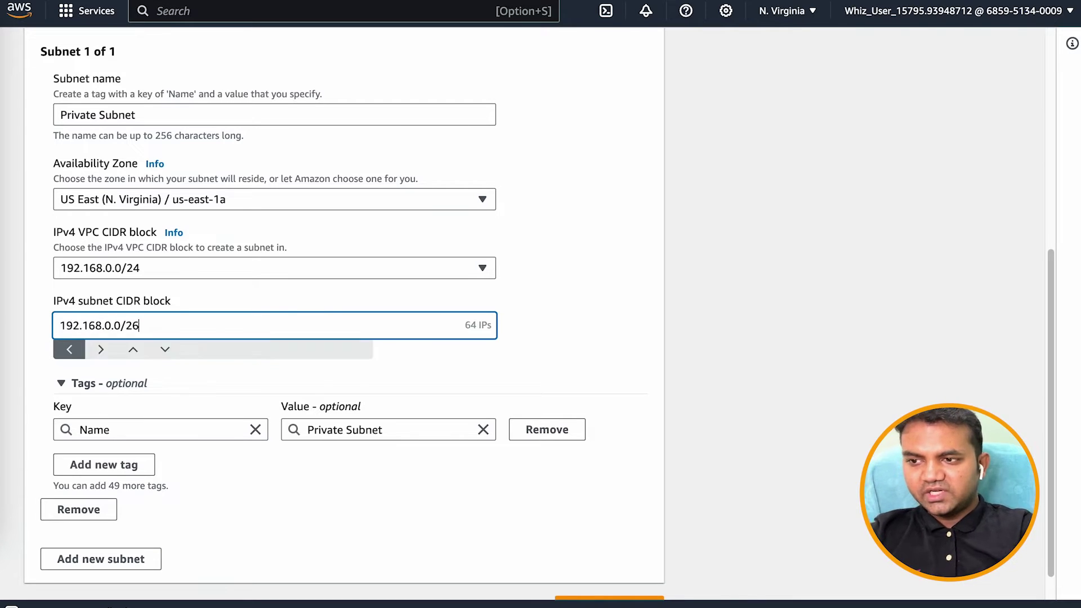
pyautogui.click(346, 476)
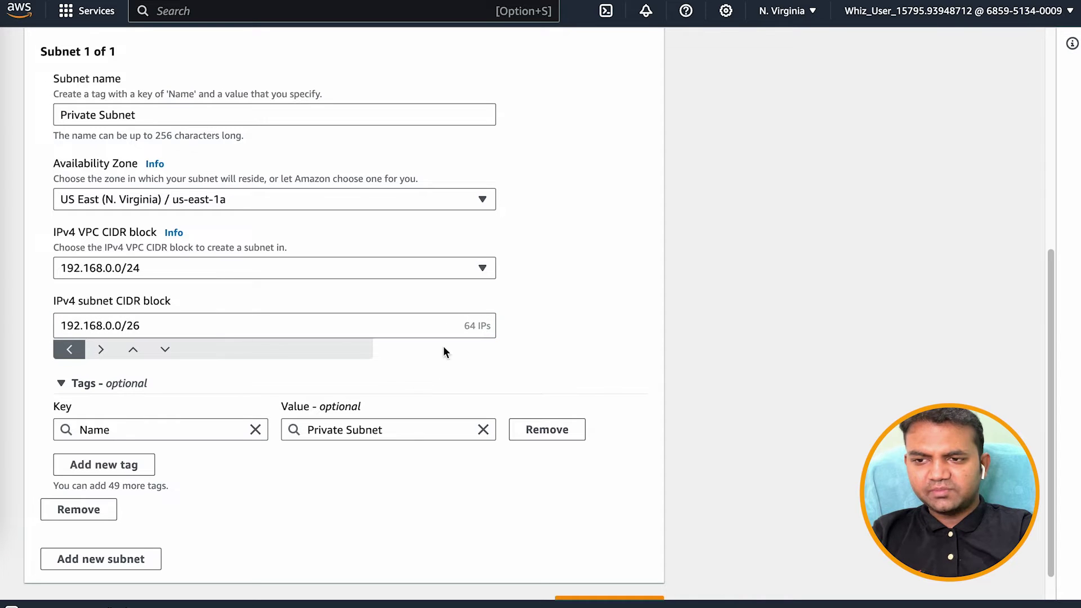
pyautogui.scroll(-1, 464, 358)
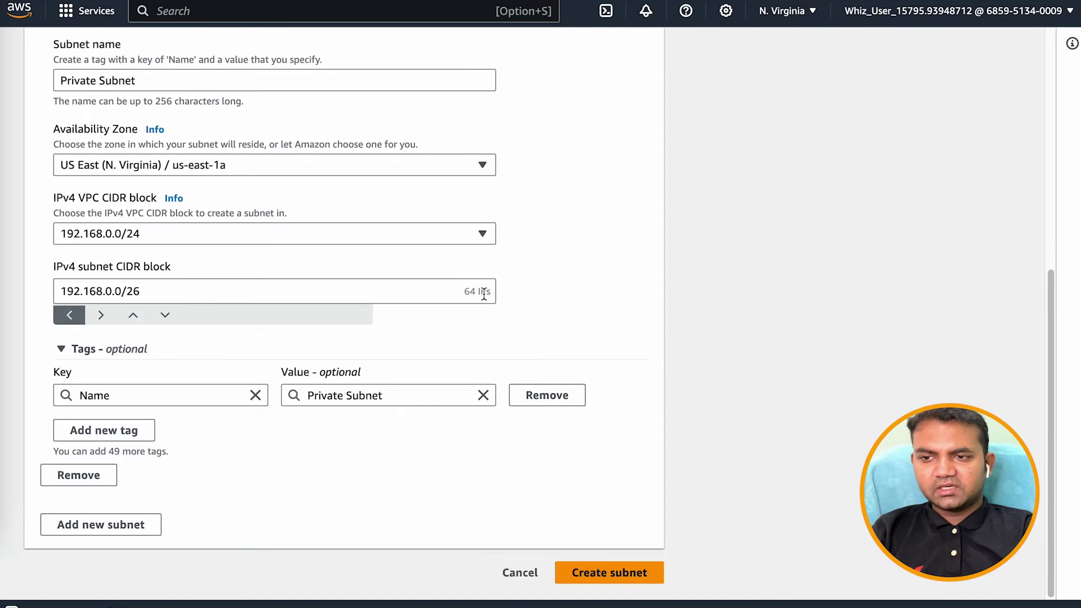
pyautogui.click(629, 573)
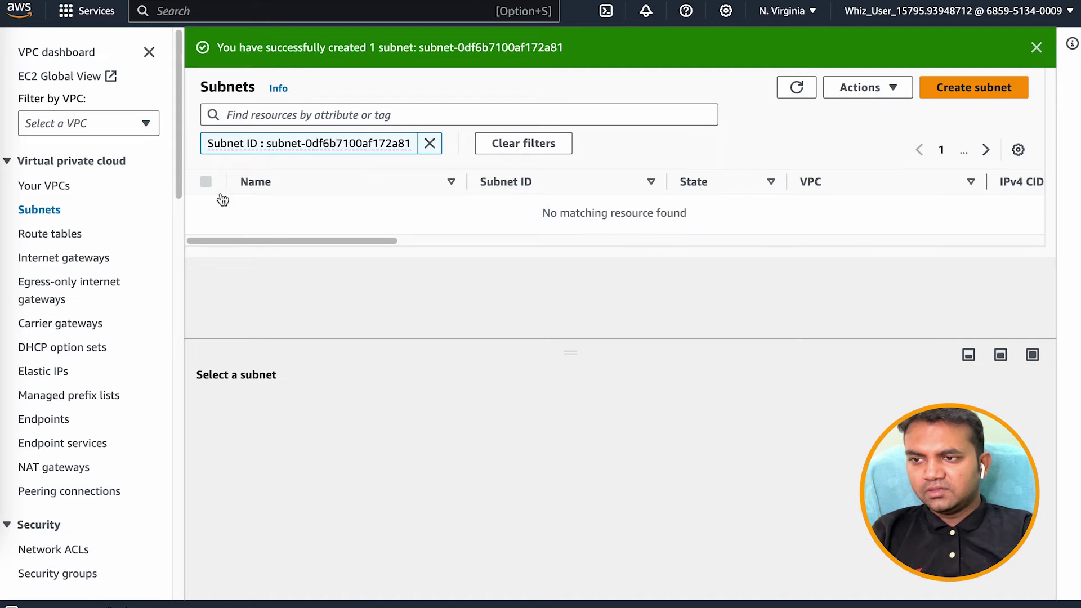
# - Create a route table named Private RT in VPC 2
pyautogui.click(50, 233)
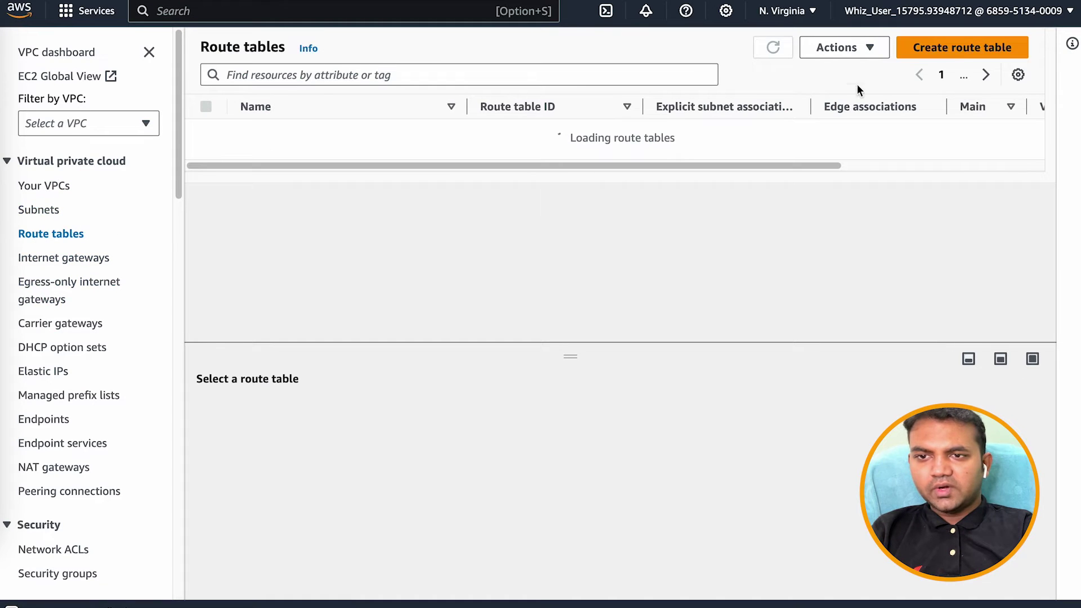
pyautogui.click(955, 48)
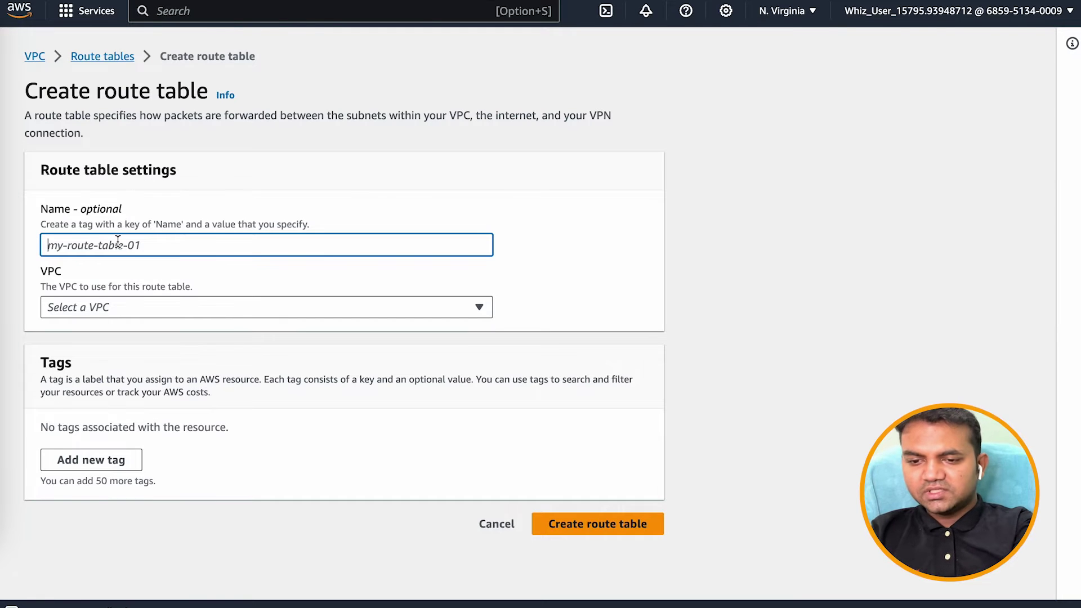
pyautogui.write('Private RT')
pyautogui.click(147, 304)
pyautogui.click(153, 379)
pyautogui.click(586, 547)
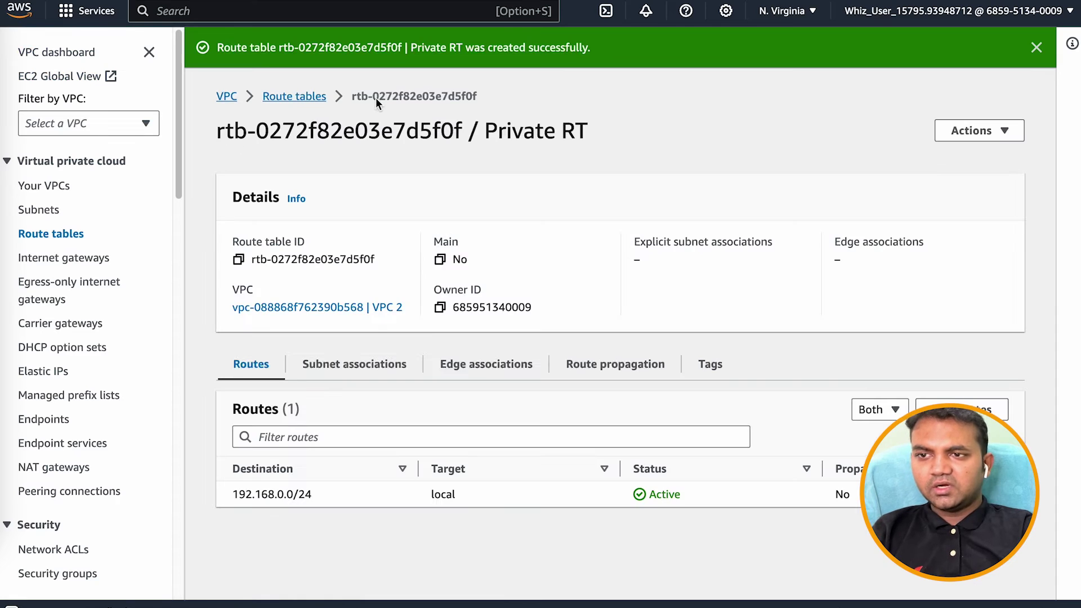
# - Associate Private Subnet with the Private RT route table and save the association
pyautogui.click(380, 365)
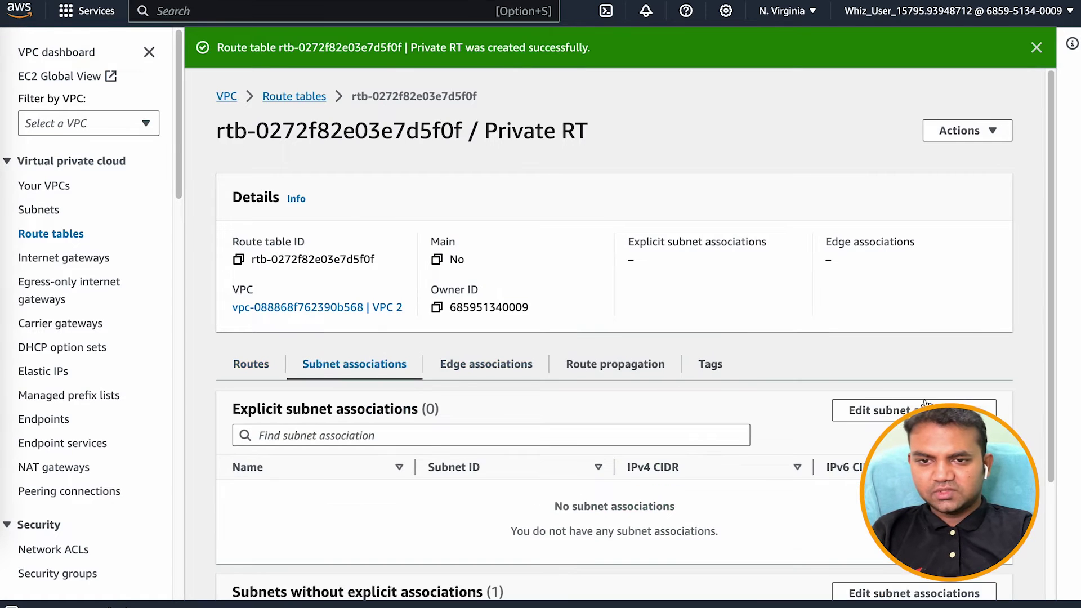
pyautogui.click(850, 409)
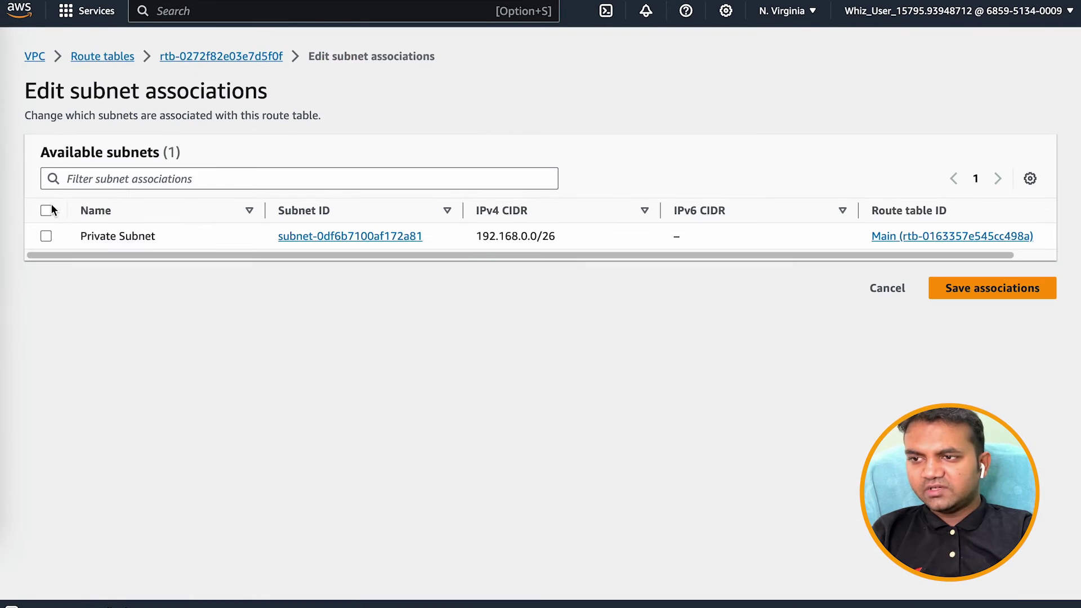
pyautogui.click(45, 211)
pyautogui.click(1041, 395)
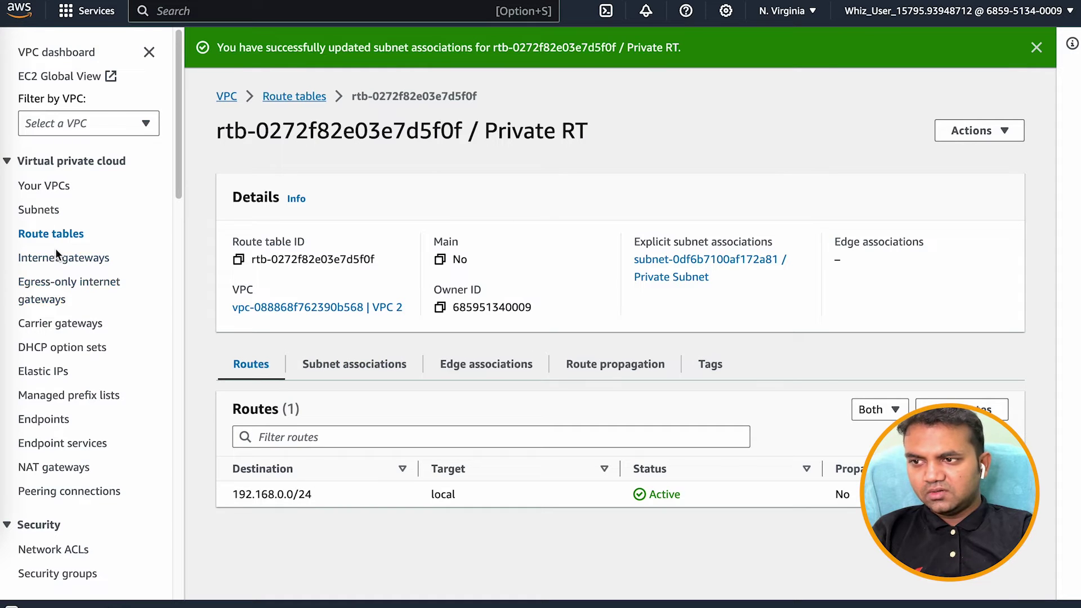
# - Open the list of VPC security groups
pyautogui.scroll(-1, 100, 476)
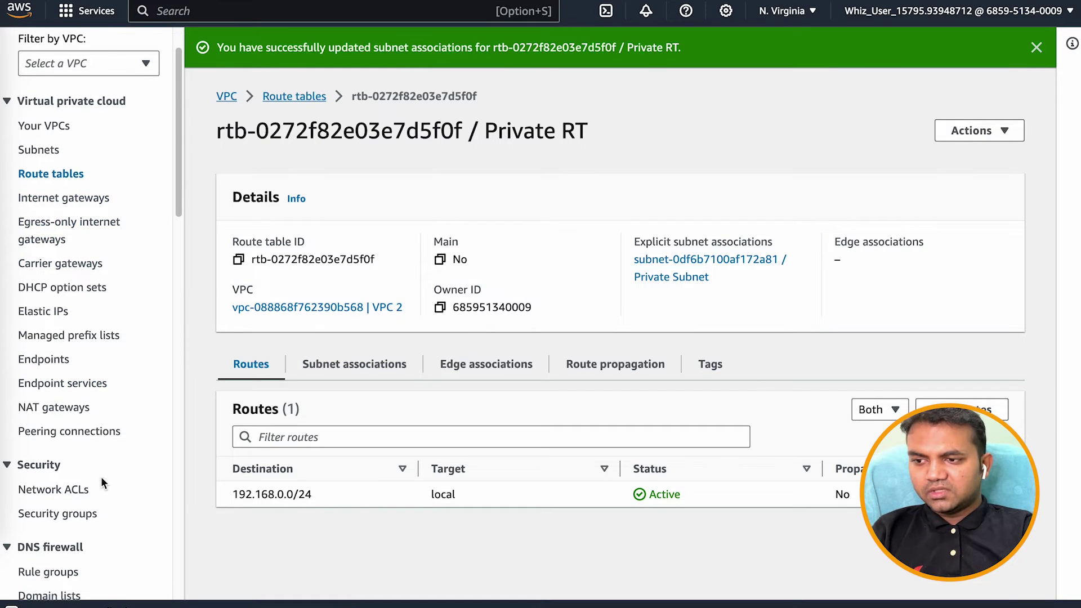
pyautogui.click(62, 515)
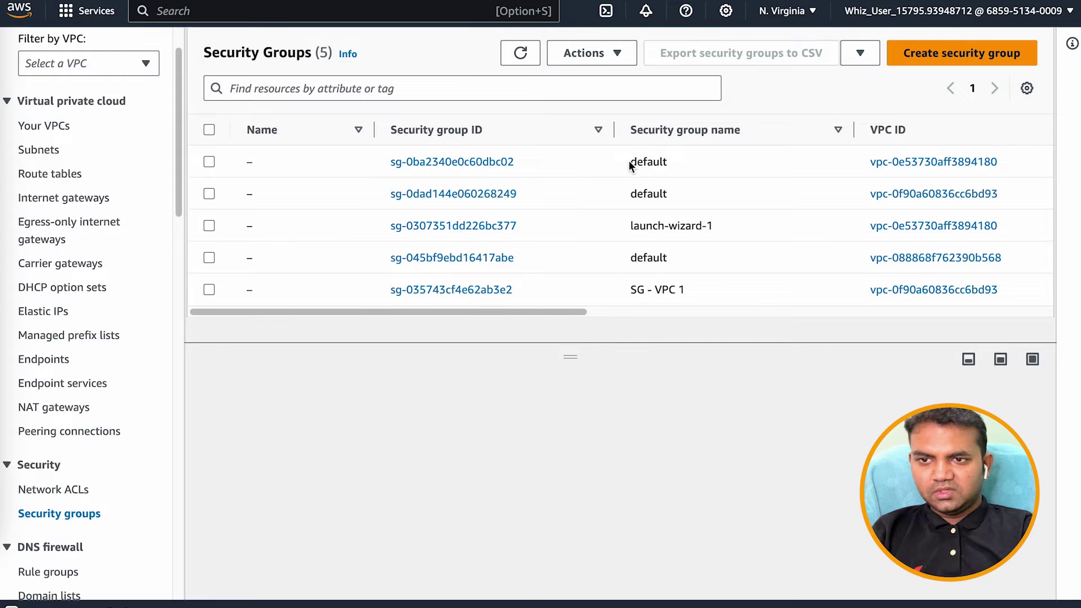
pyautogui.click(935, 53)
pyautogui.click(109, 251)
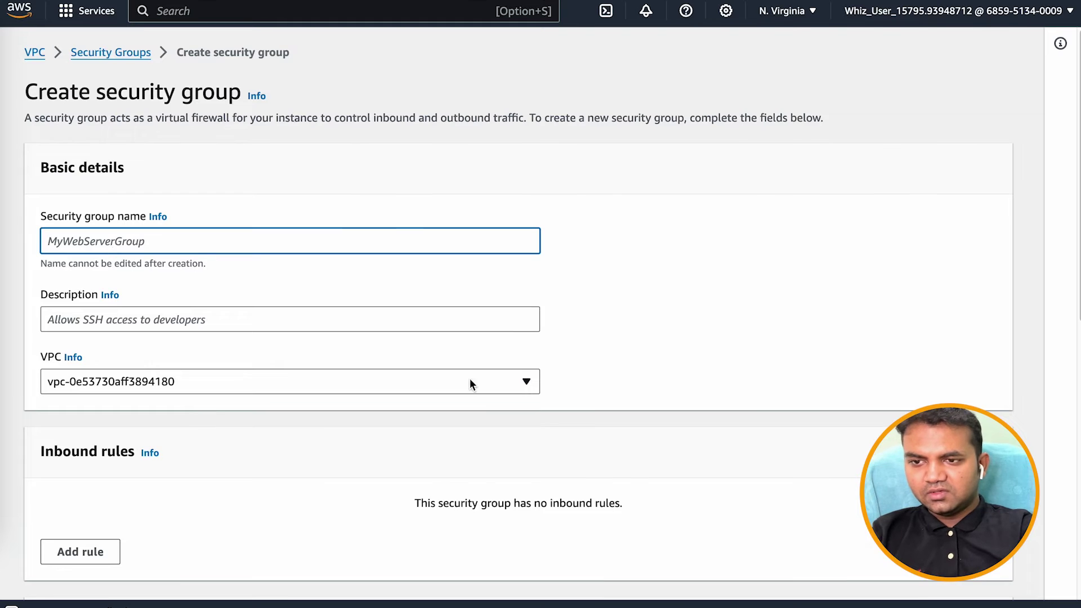
pyautogui.scroll(-15, 469, 378)
pyautogui.click(819, 571)
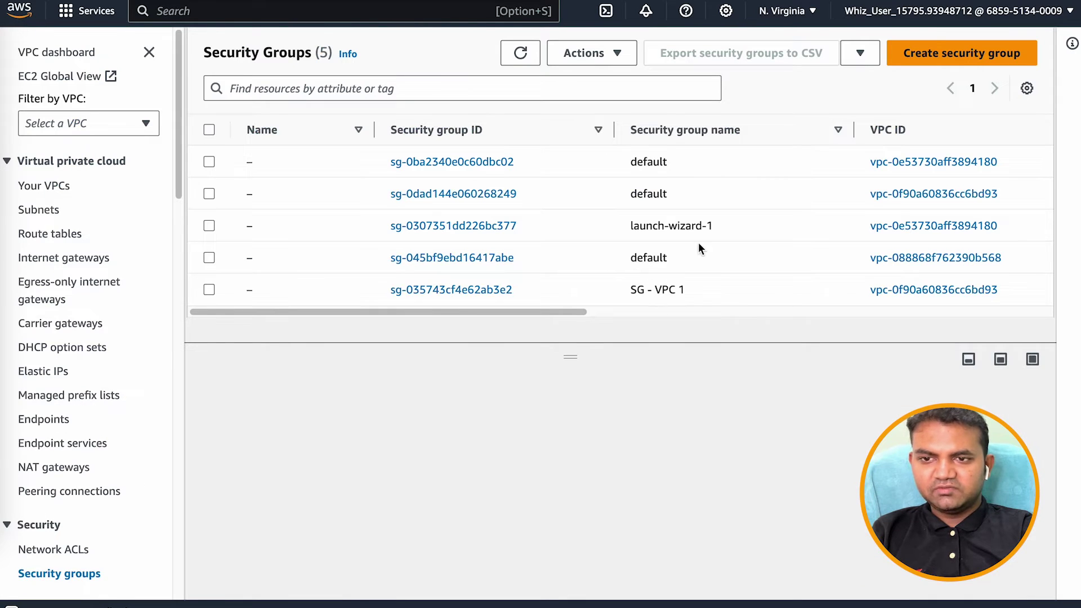
# - Start a new security group named SG - VPC 2 with the description Allow SSH and ICMP
pyautogui.click(918, 51)
pyautogui.click(199, 240)
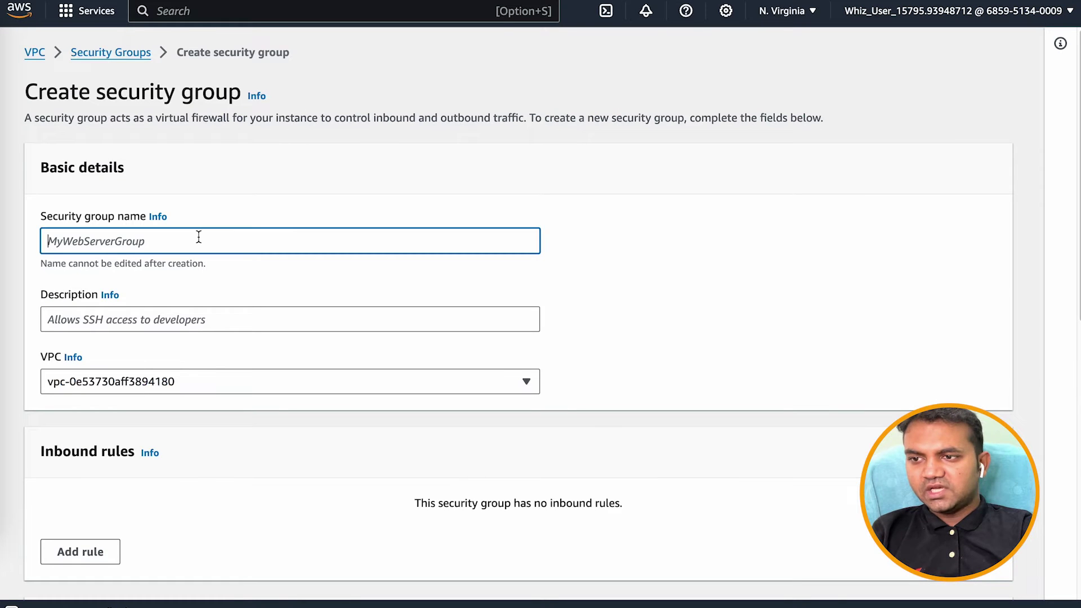
pyautogui.write('SG ')
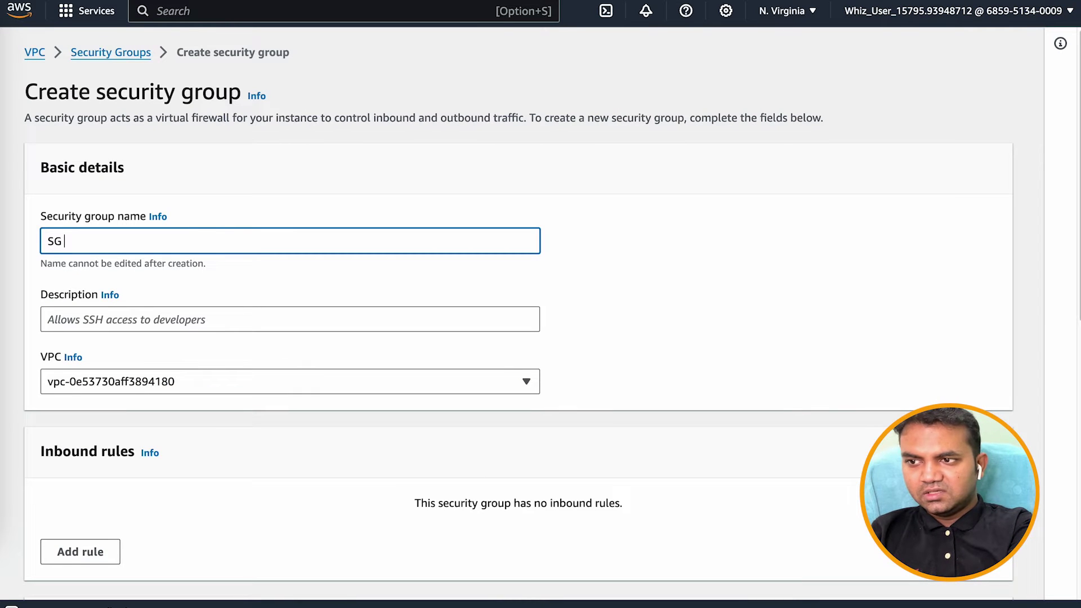
pyautogui.write('- VP')
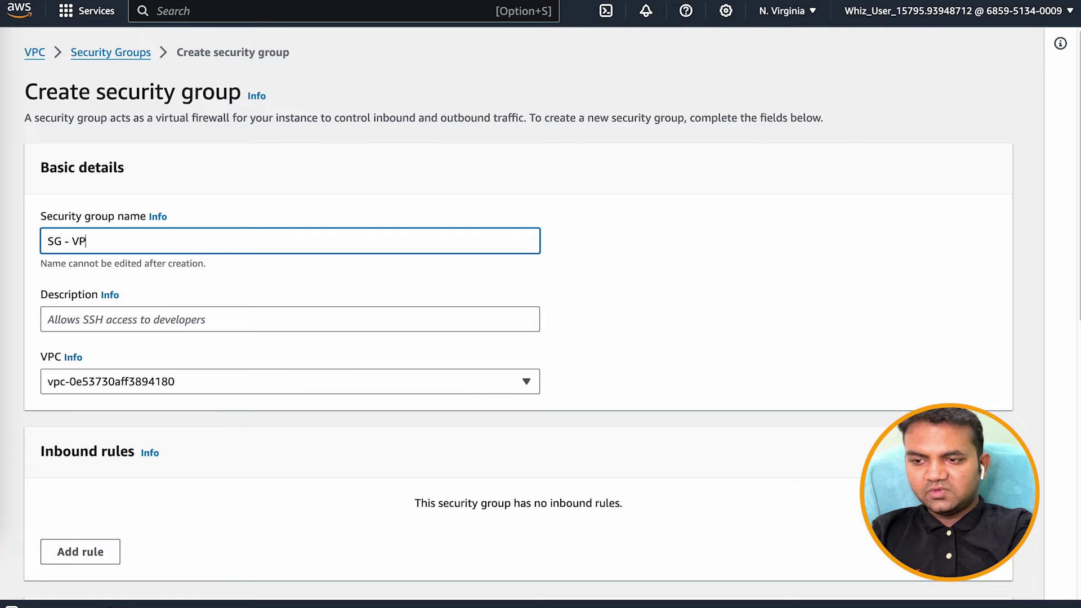
pyautogui.write('C 2')
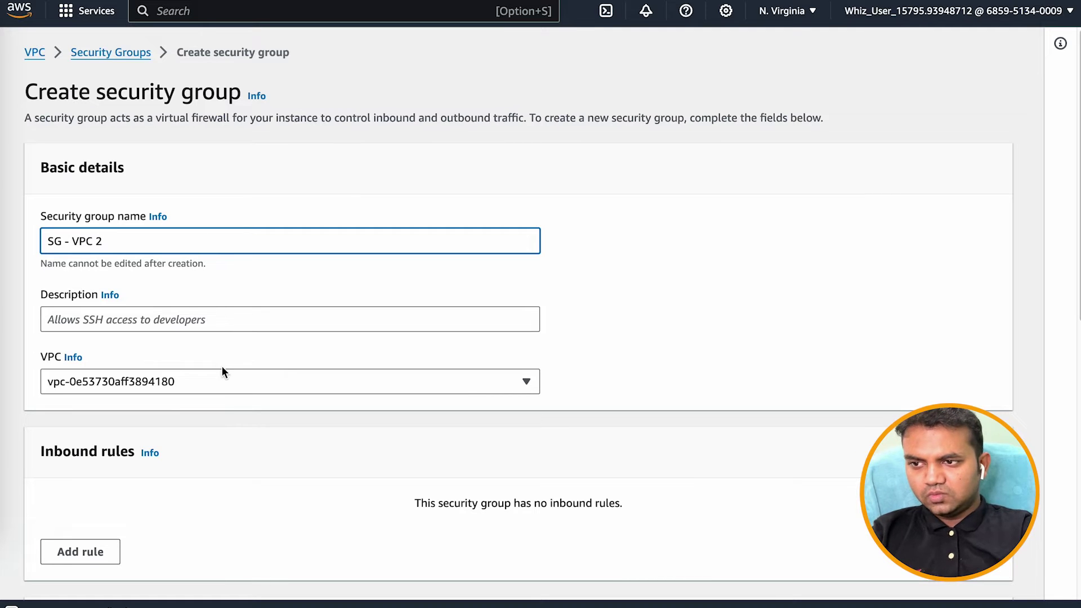
pyautogui.click(182, 316)
pyautogui.write('Al')
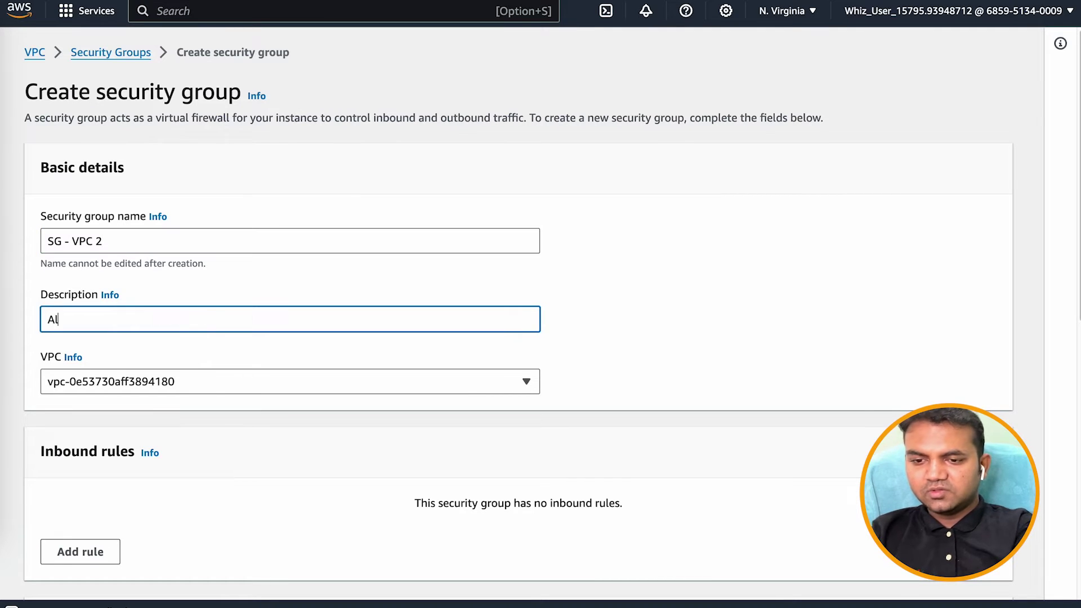
pyautogui.write('low SSH and')
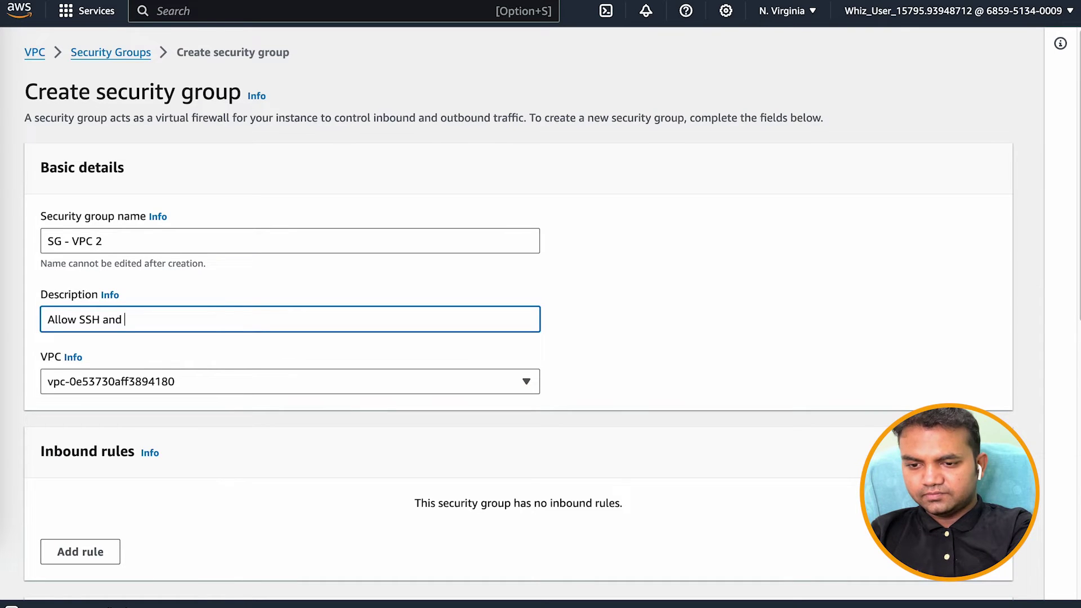
pyautogui.write(' ICMP')
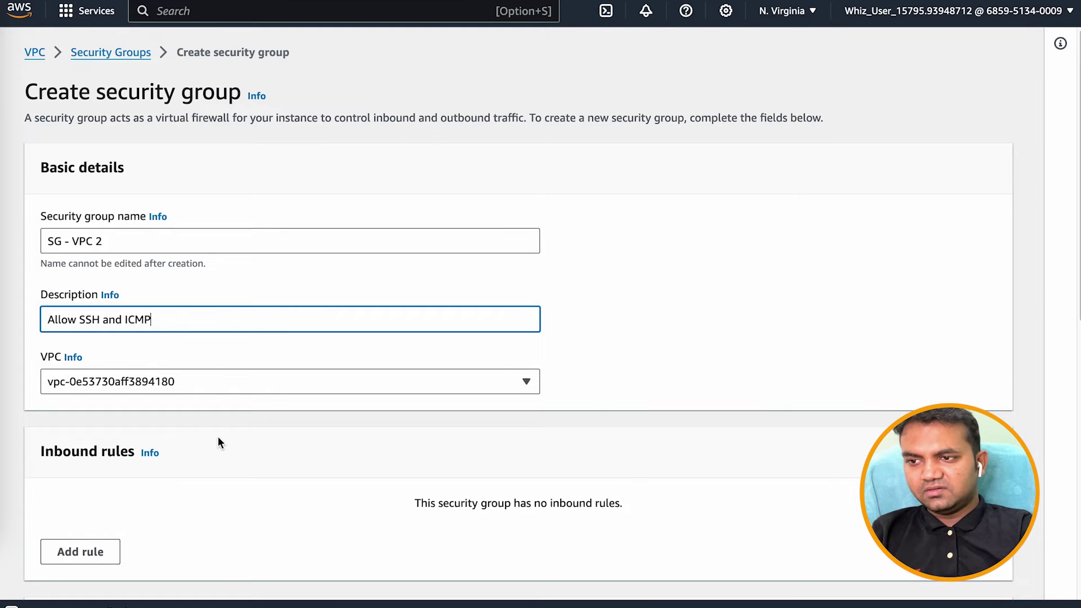
# - Add two inbound rules to the security group, one for SSH and one for All ICMP - IPv4
pyautogui.scroll(-5, 218, 443)
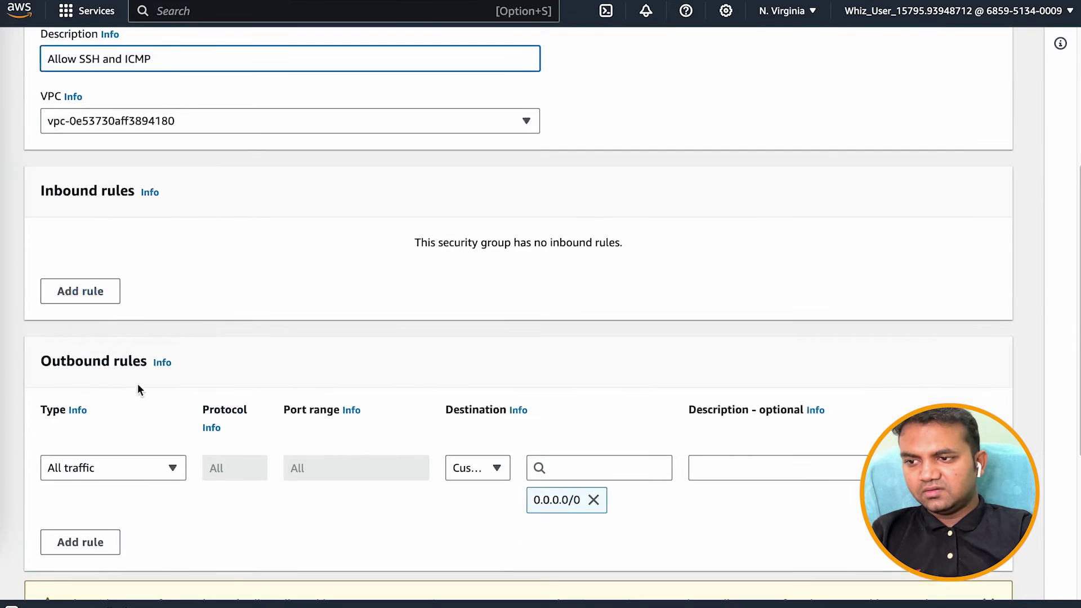
pyautogui.click(119, 295)
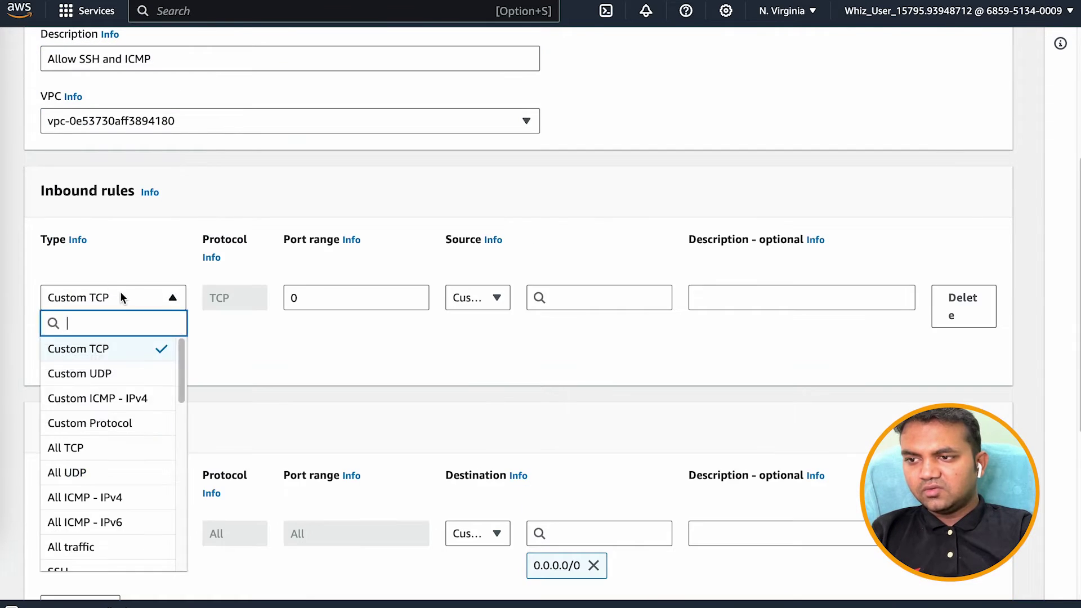
pyautogui.scroll(-3, 113, 422)
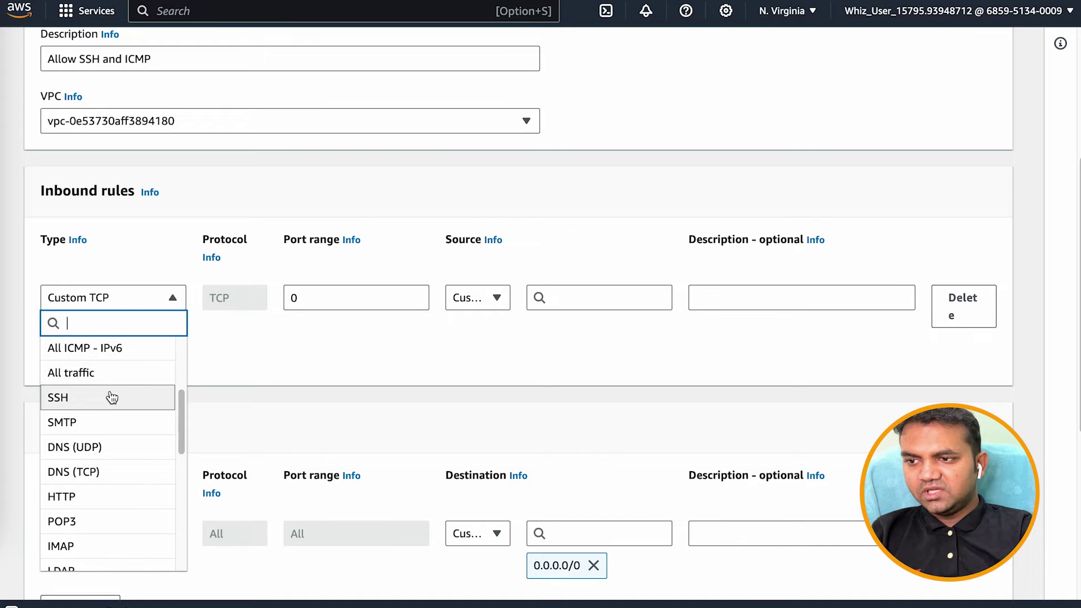
pyautogui.scroll(2, 109, 397)
pyautogui.scroll(2, 92, 447)
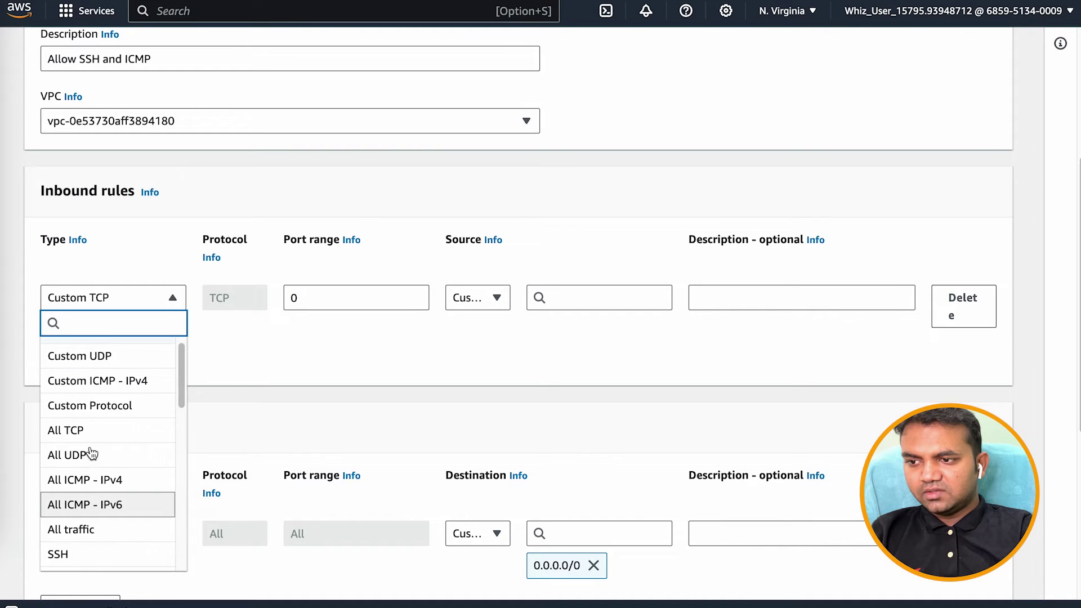
pyautogui.click(79, 555)
pyautogui.click(58, 356)
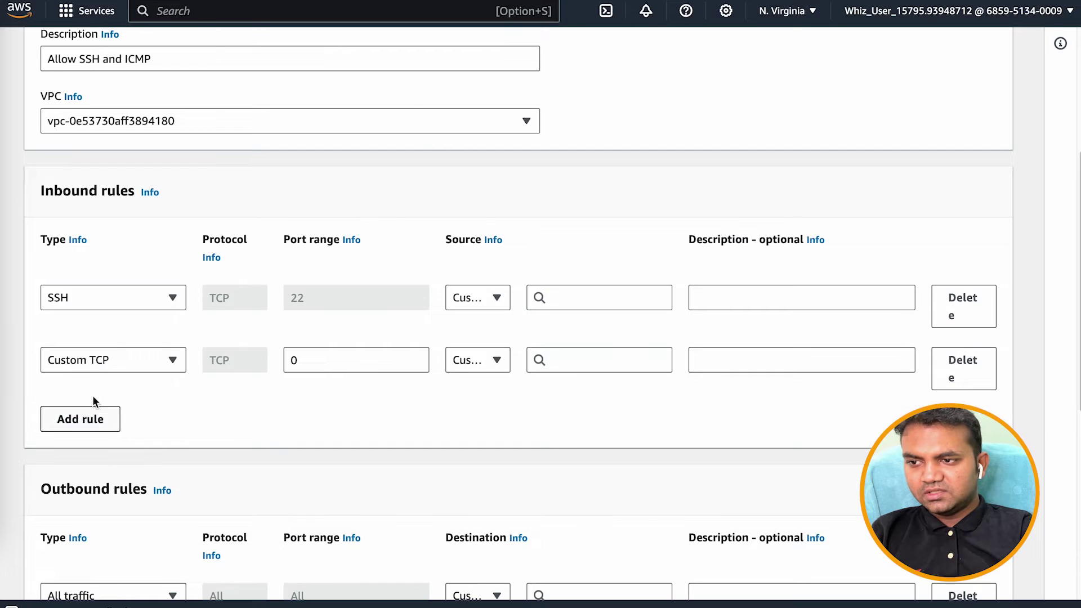
pyautogui.click(98, 360)
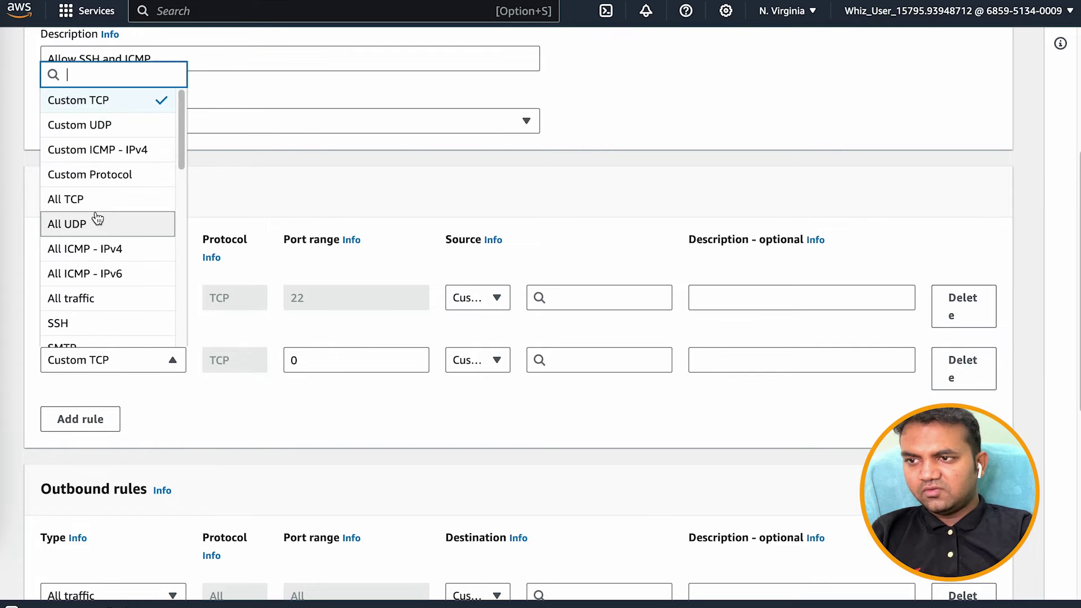
pyautogui.scroll(-1, 97, 218)
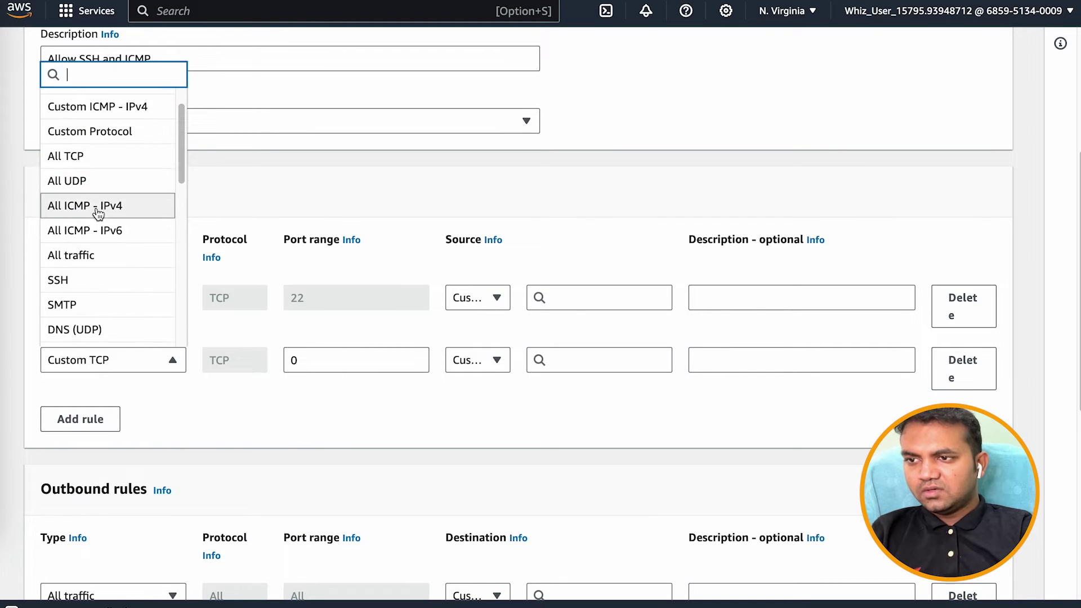
pyautogui.click(96, 208)
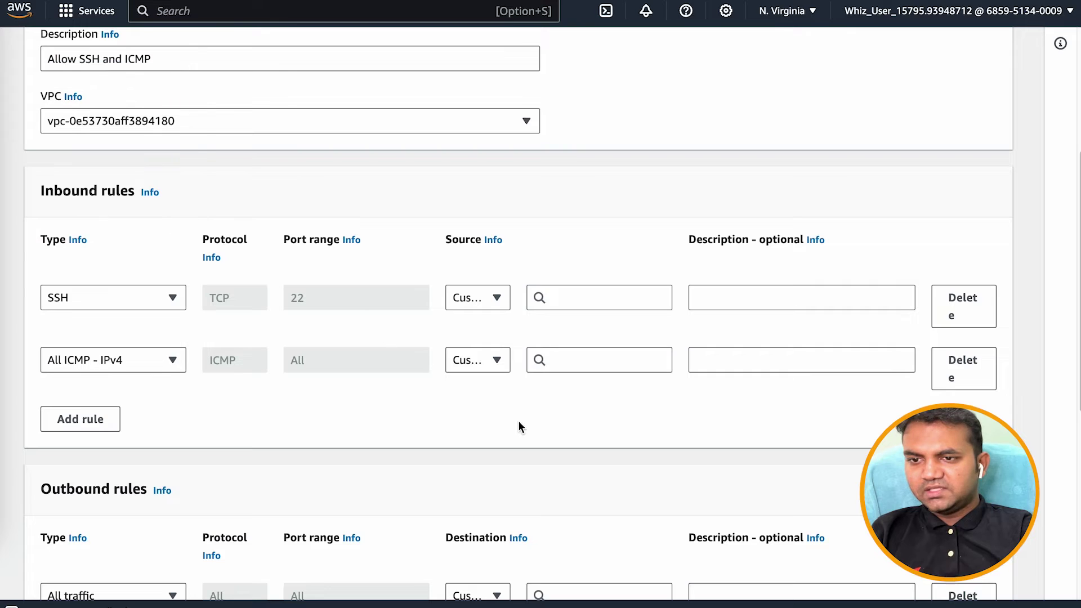
# - Set the source of both the SSH and the ICMP inbound rules to 0.0.0.0/0
pyautogui.click(579, 292)
pyautogui.click(607, 351)
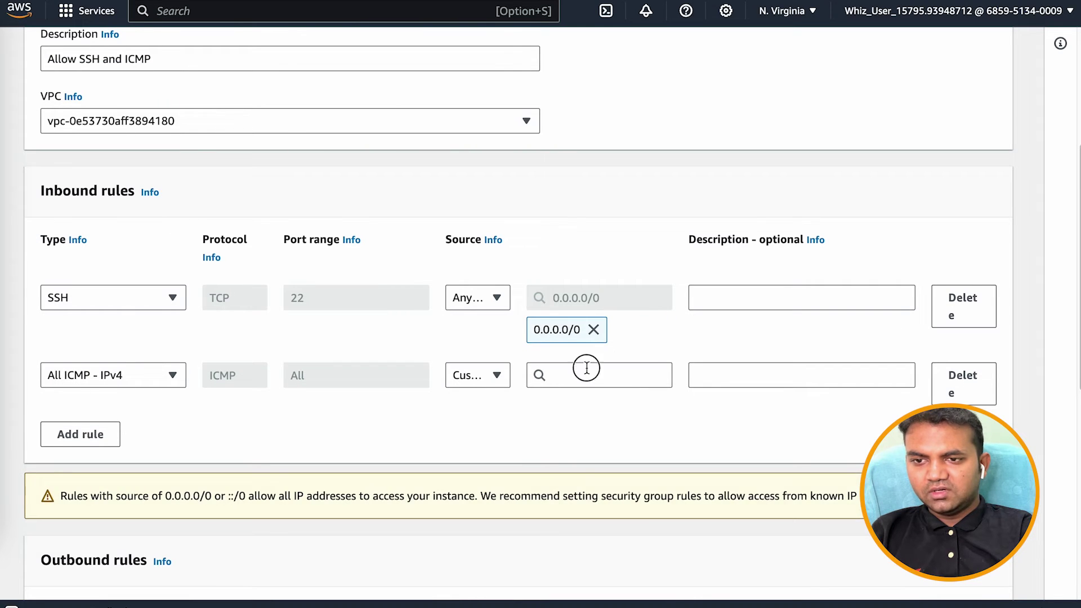
pyautogui.click(585, 373)
pyautogui.click(600, 433)
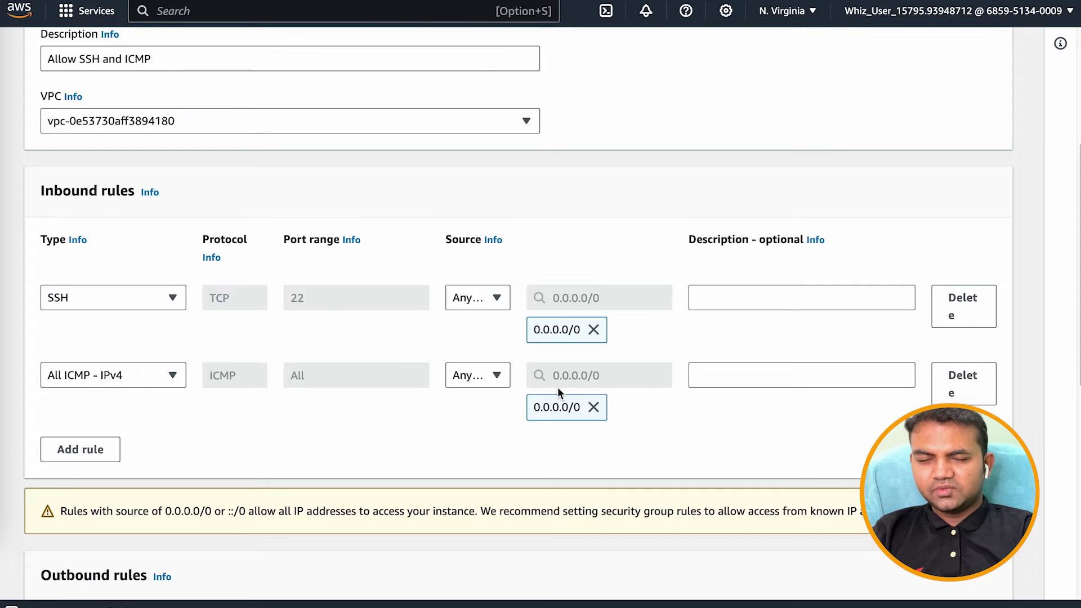
# - Review the inbound and outbound rules and create the security group
pyautogui.scroll(-7, 561, 370)
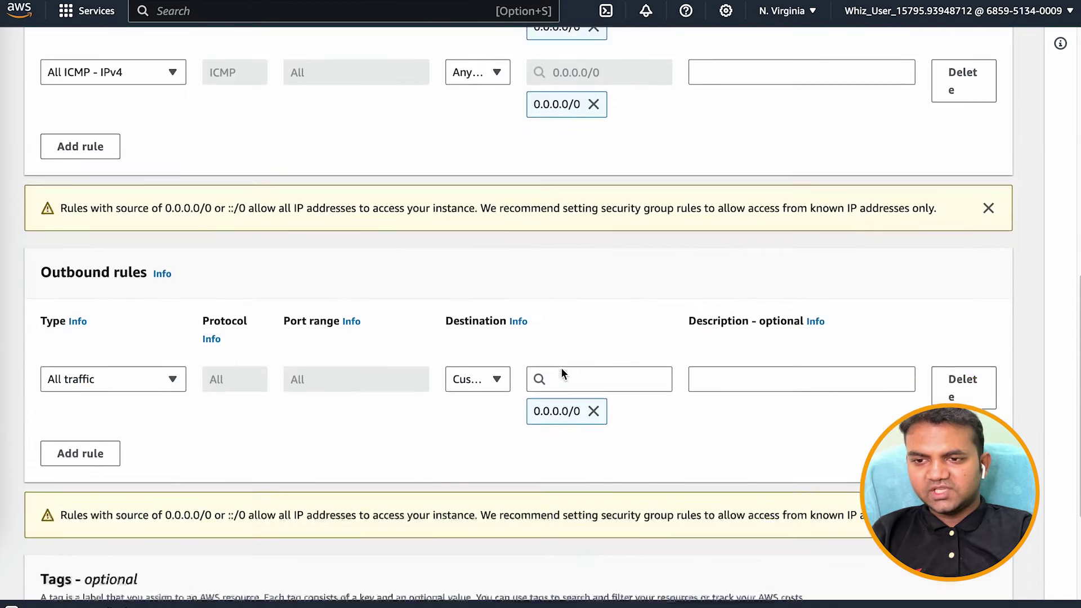
pyautogui.scroll(-2, 571, 427)
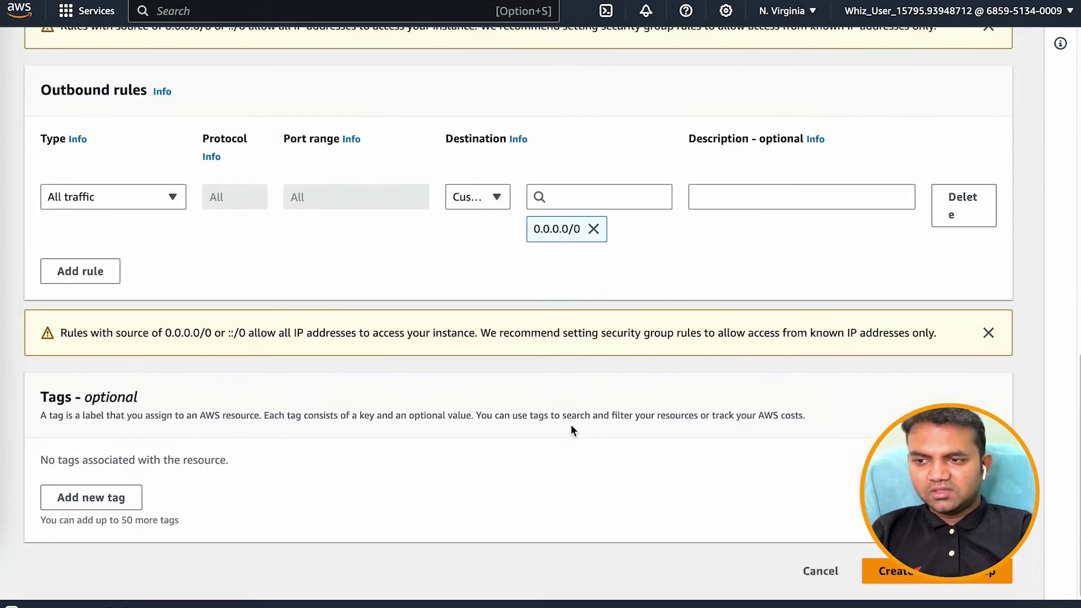
pyautogui.scroll(9, 710, 398)
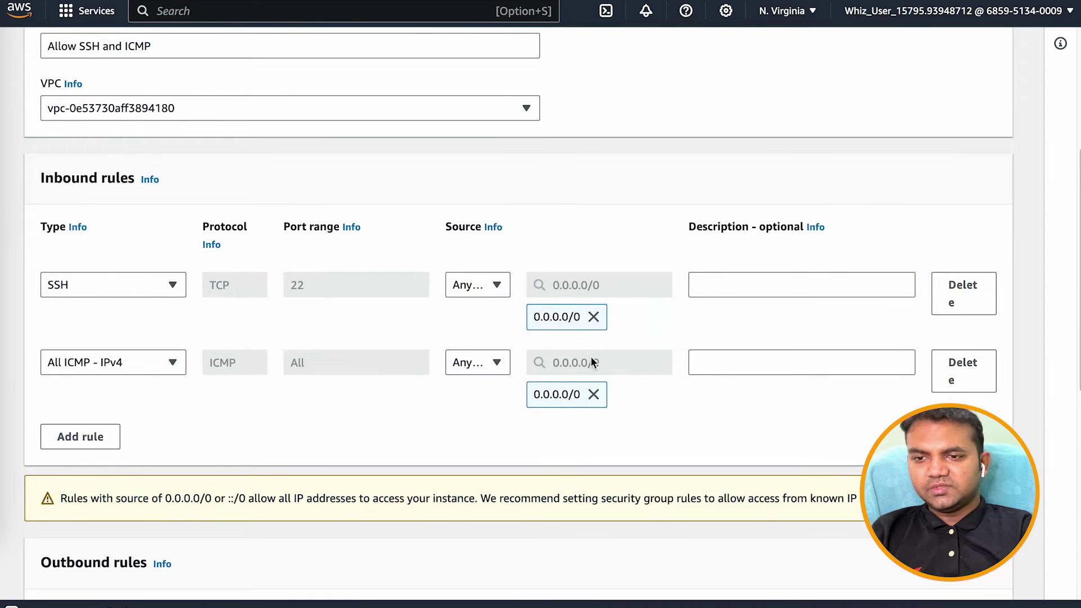
pyautogui.scroll(-8, 626, 433)
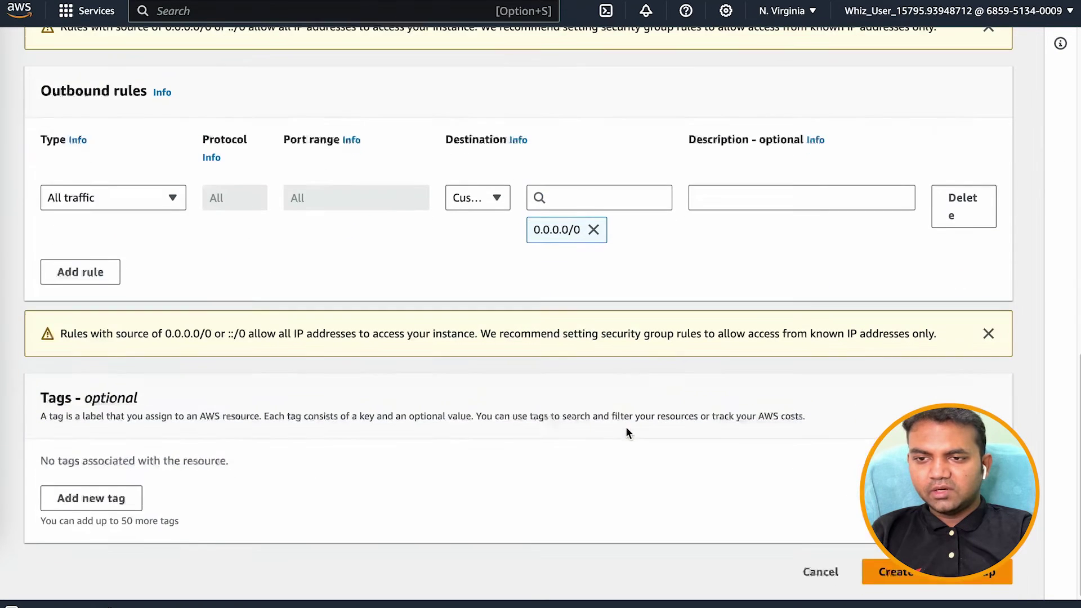
pyautogui.click(871, 581)
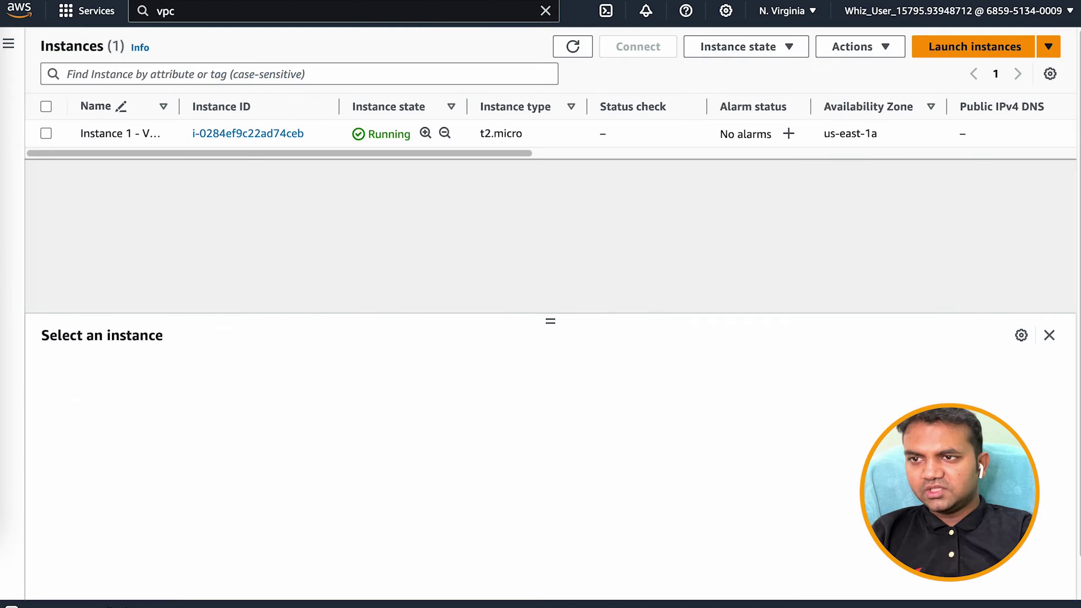
# - Start launching a new EC2 instance and name it Instance 2 - VPC 2
pyautogui.click(981, 48)
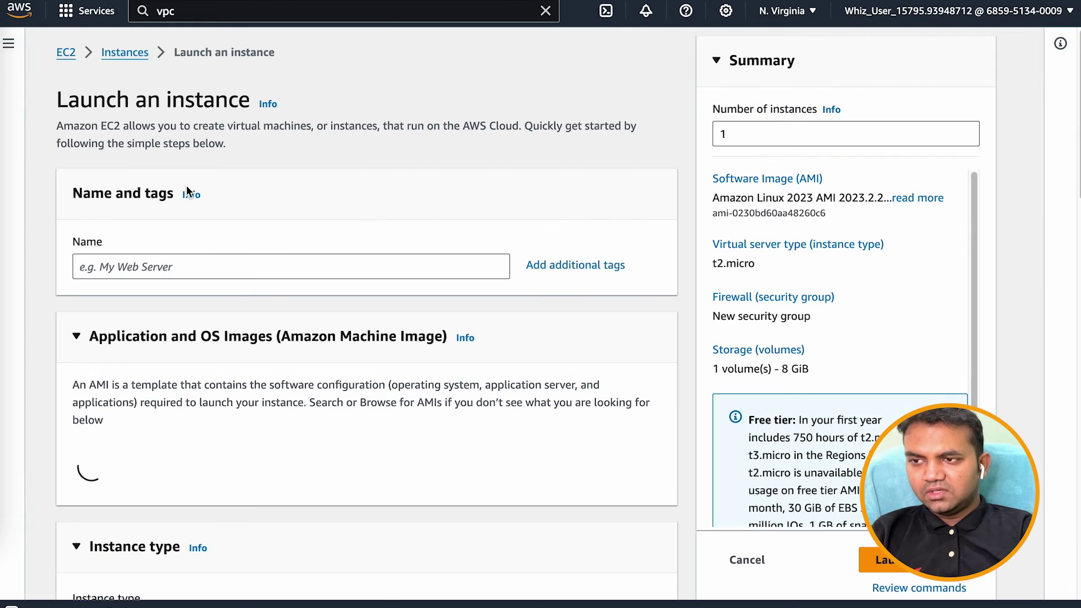
pyautogui.click(213, 270)
pyautogui.write('Ins')
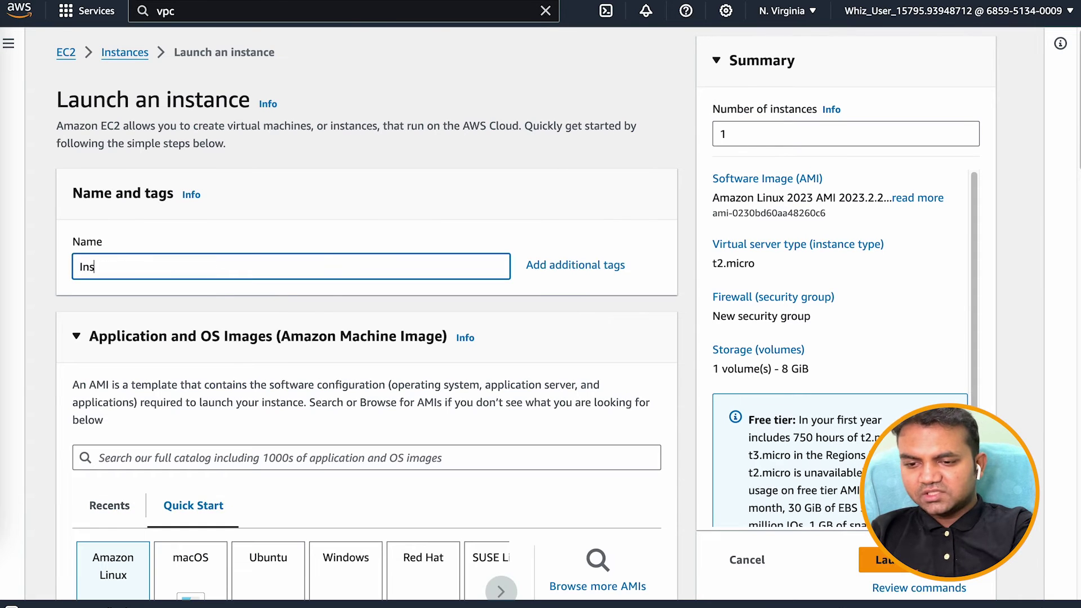
pyautogui.write('tance 2')
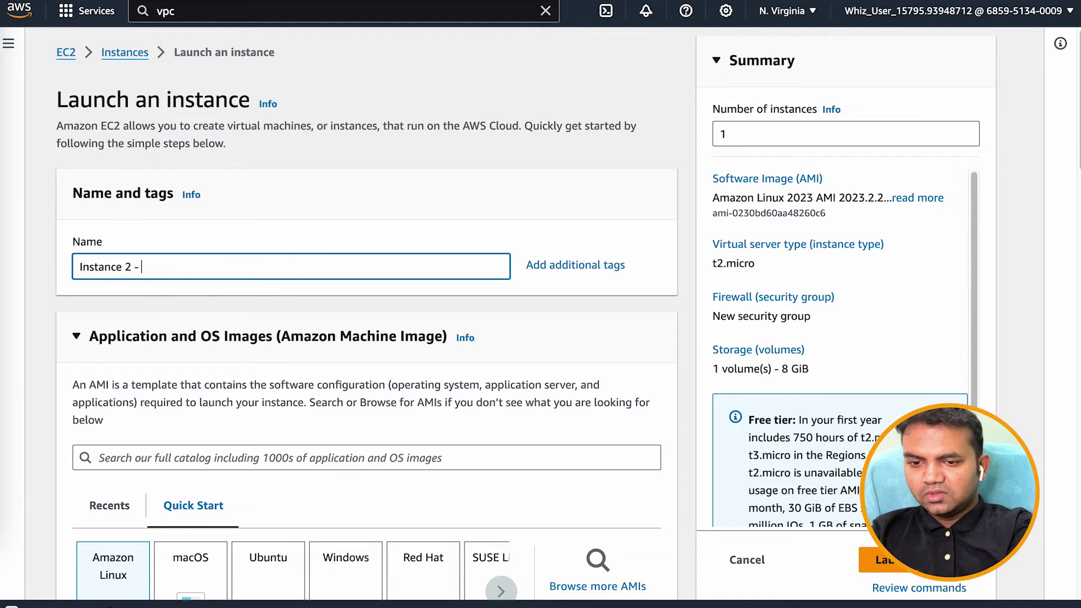
pyautogui.write(' - VPC 2')
# - Choose whizkeypair as the instance's login key pair, keeping the default Amazon Linux image
pyautogui.scroll(-18, 268, 399)
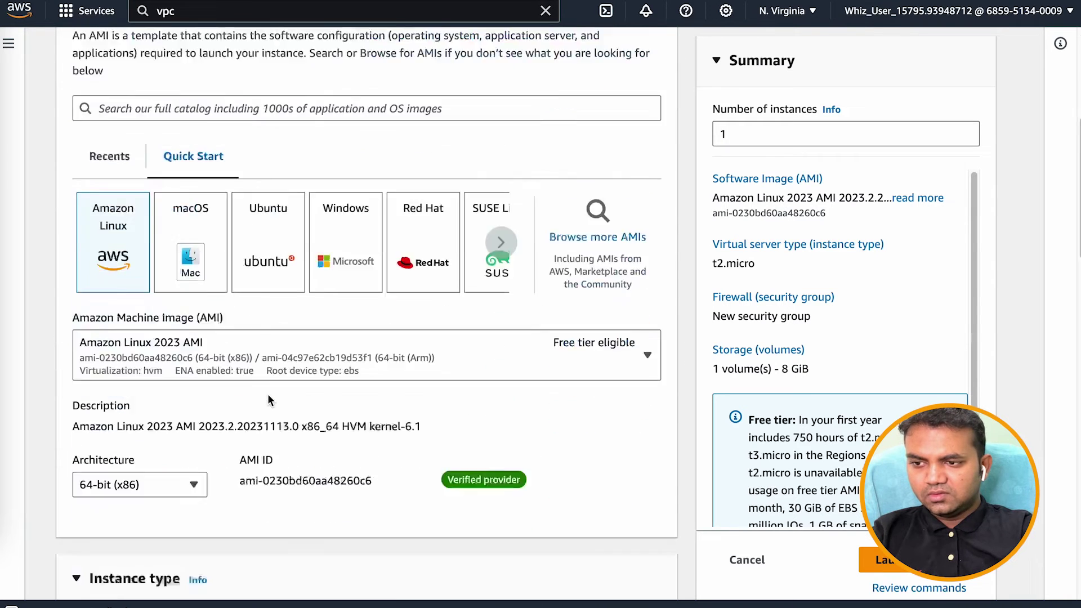
pyautogui.scroll(-2, 269, 394)
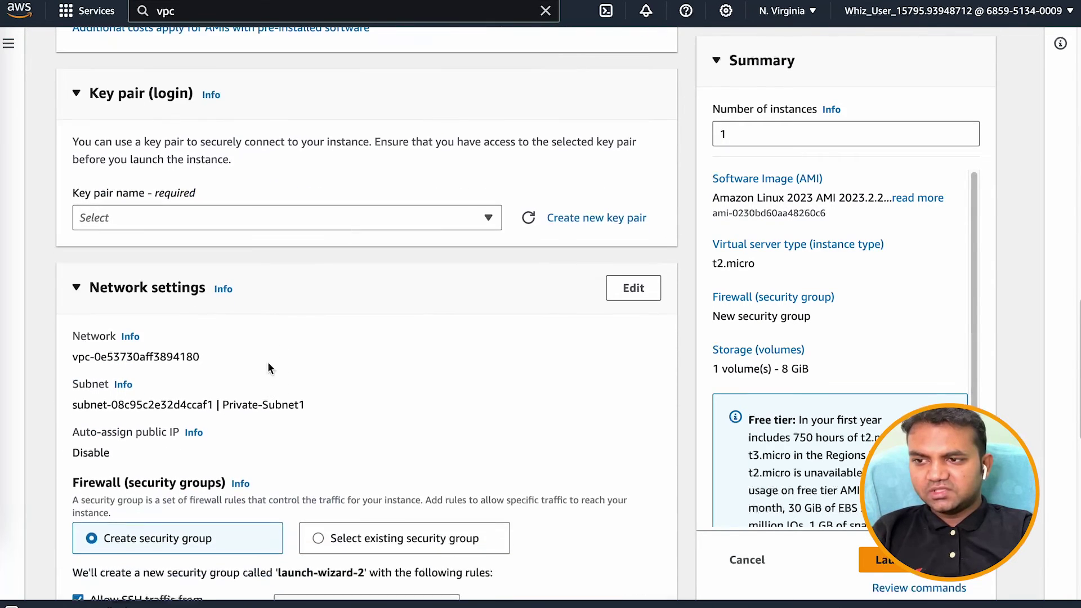
pyautogui.click(432, 217)
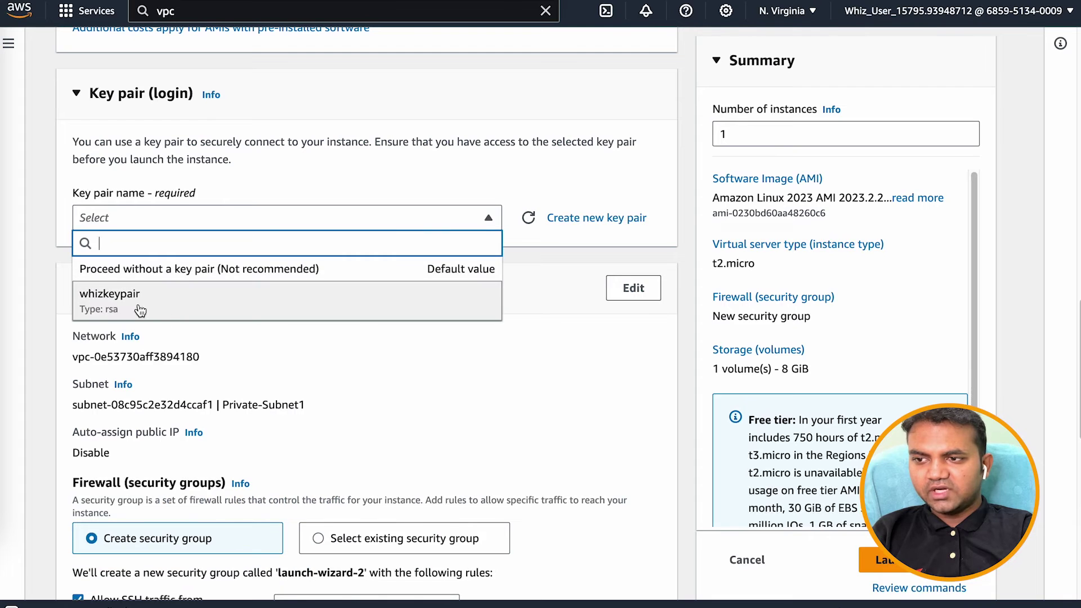
pyautogui.click(137, 306)
# - Edit the instance's network settings to place it in VPC 2 with its Private Subnet
pyautogui.scroll(-4, 469, 393)
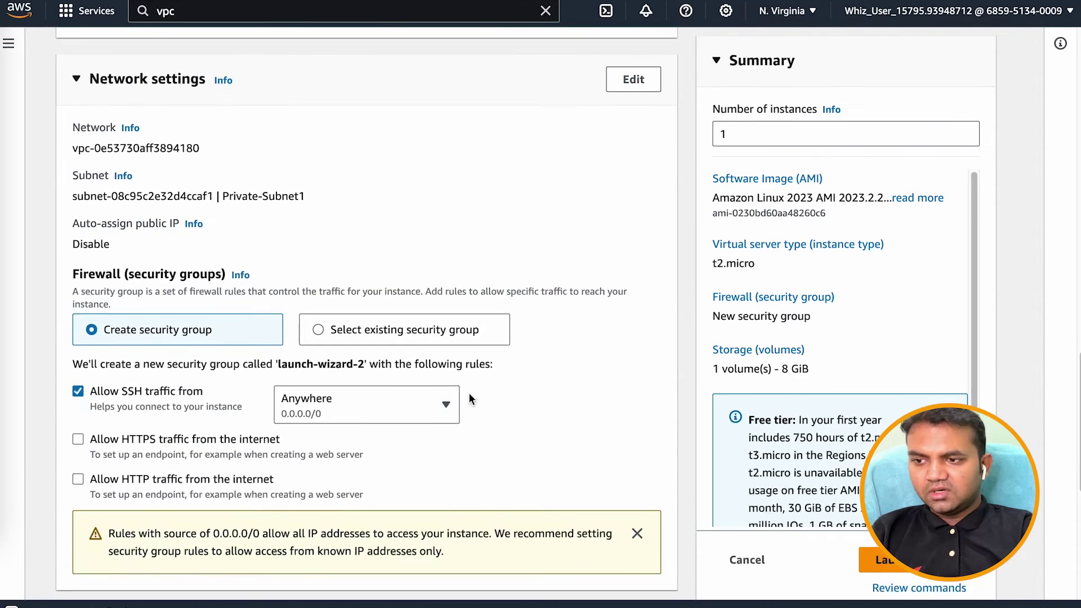
pyautogui.click(632, 79)
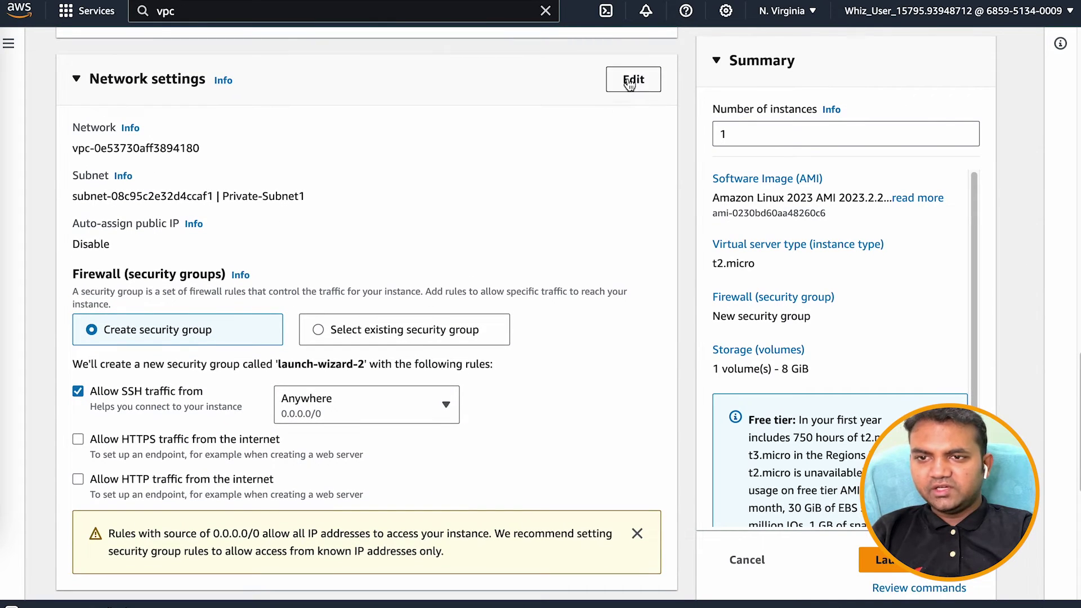
pyautogui.click(365, 163)
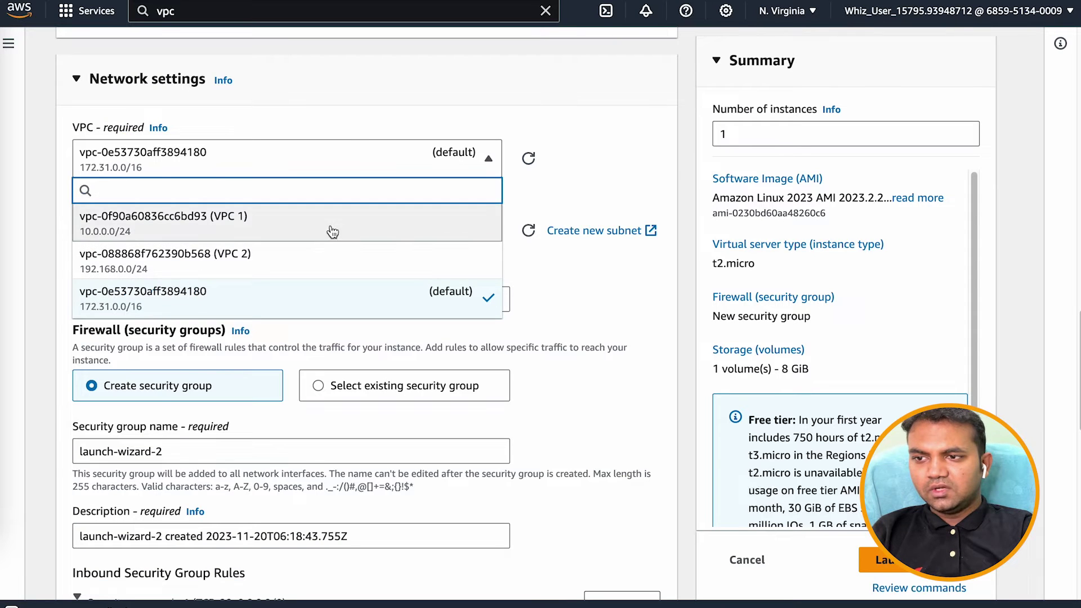
pyautogui.click(335, 258)
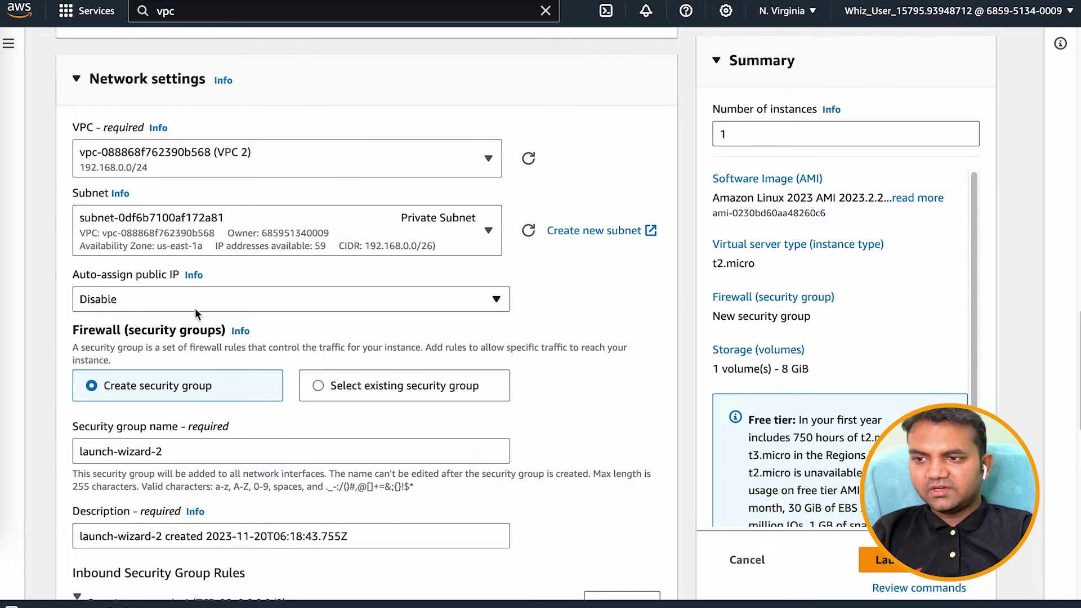
# - Switch the instance's firewall to an existing security group and select the default group
pyautogui.scroll(-3, 406, 304)
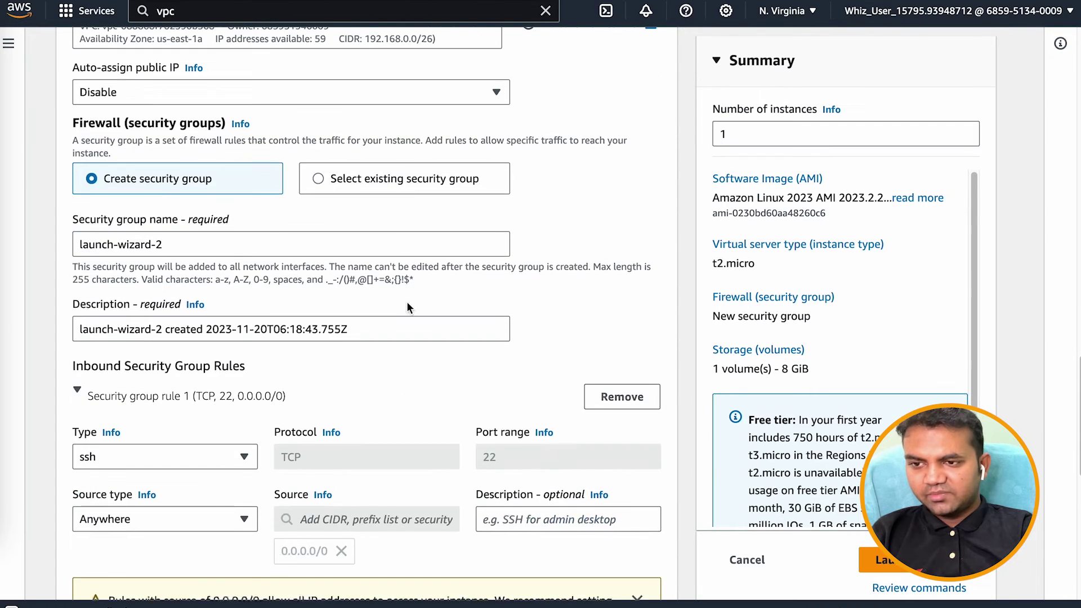
pyautogui.click(411, 183)
pyautogui.click(303, 242)
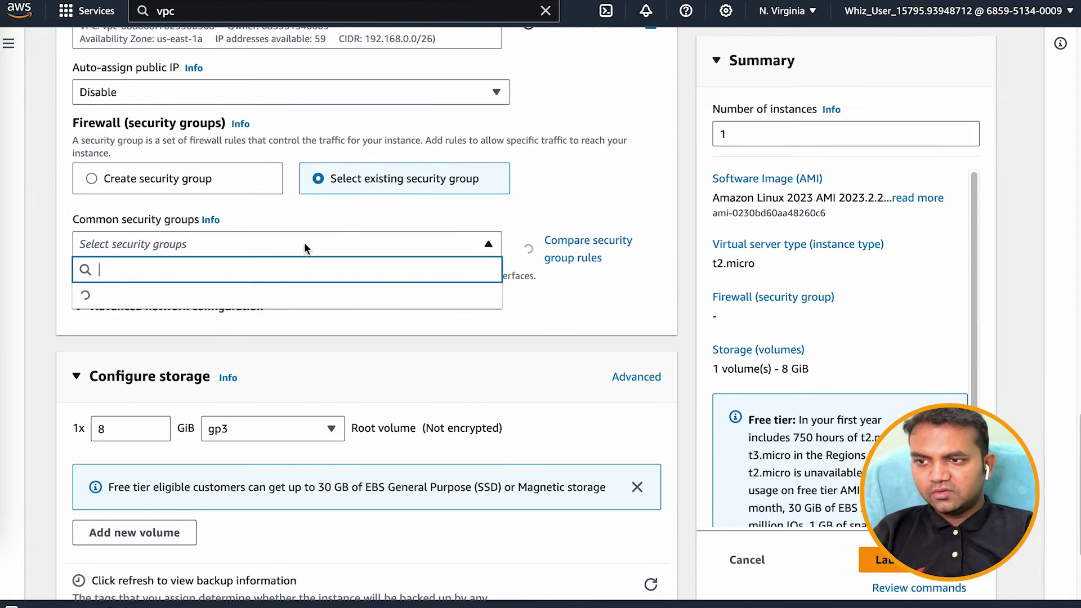
pyautogui.click(264, 308)
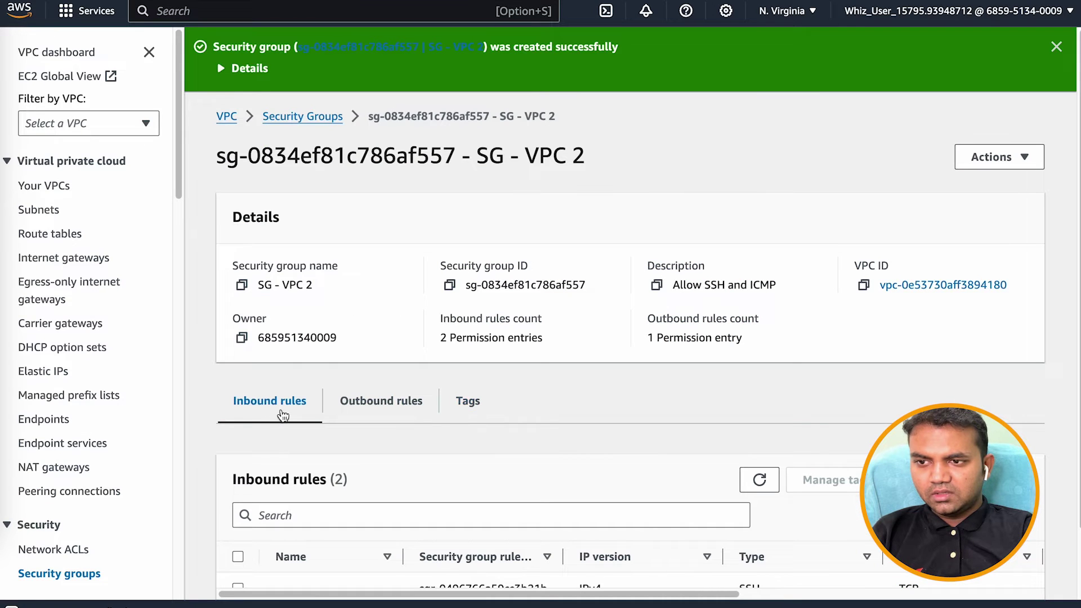
# - Check which VPC the existing SG - VPC 2 security group belongs to, and return to the security groups list
pyautogui.click(939, 284)
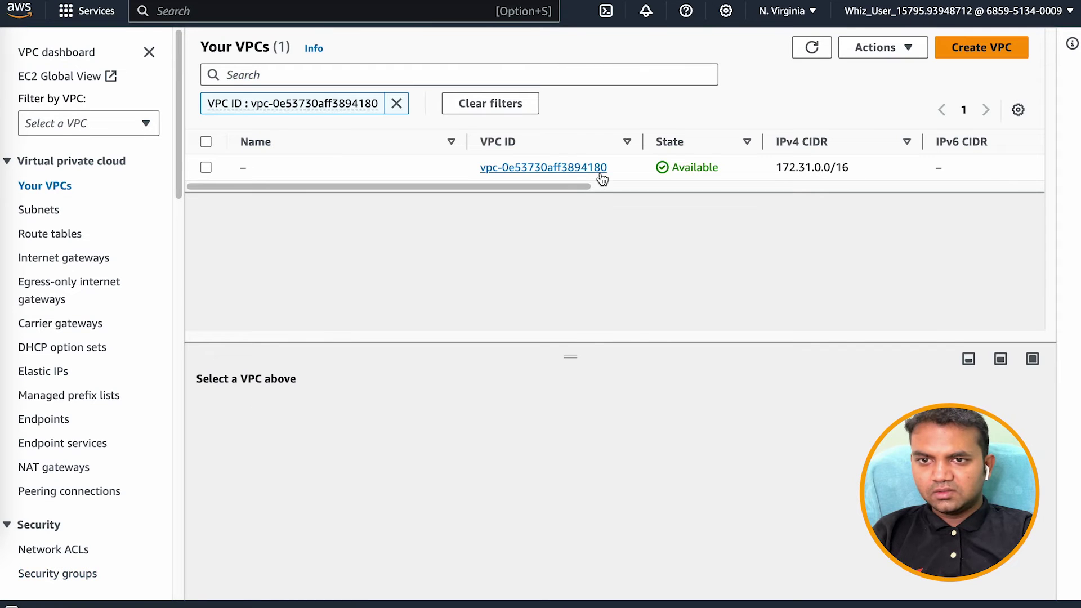
pyautogui.click(397, 104)
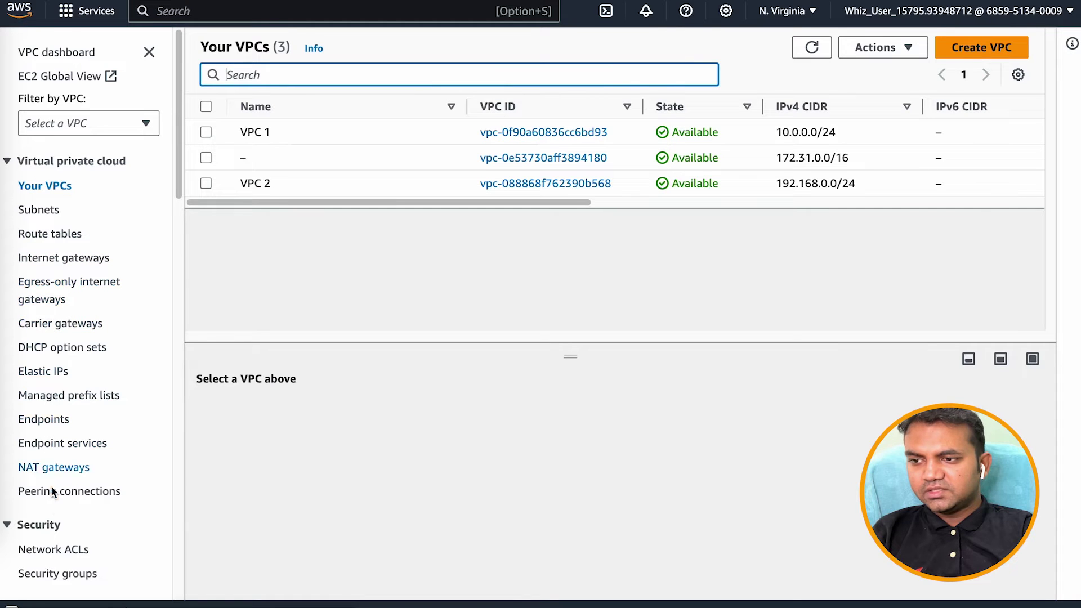
pyautogui.click(56, 573)
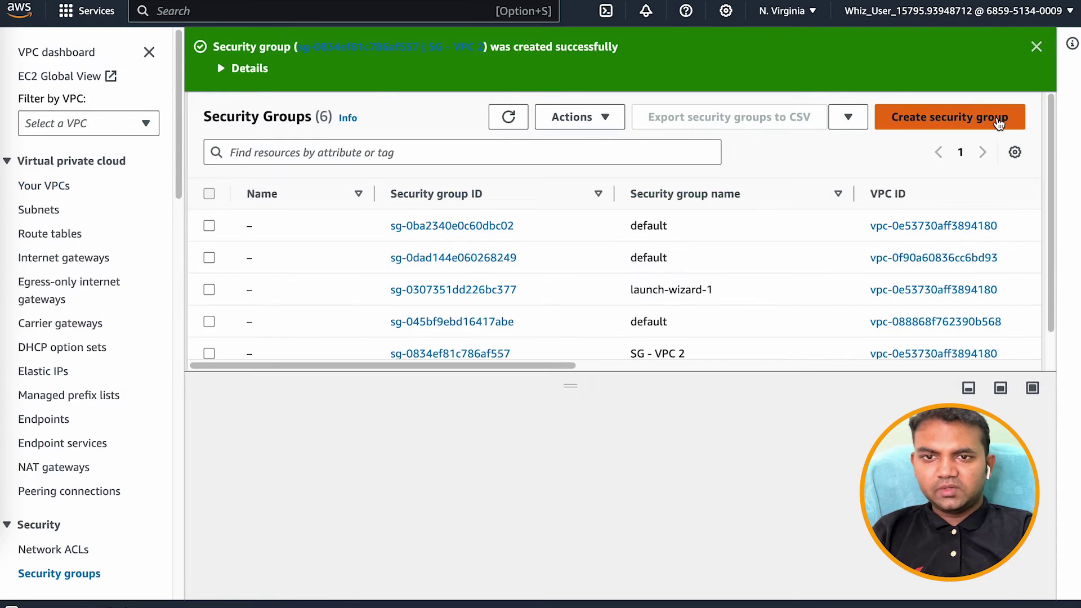
# - Start a new security group named SG - VPC 2 in VPC 2 with the description Allow SSH and ICMP
pyautogui.click(991, 114)
pyautogui.click(196, 249)
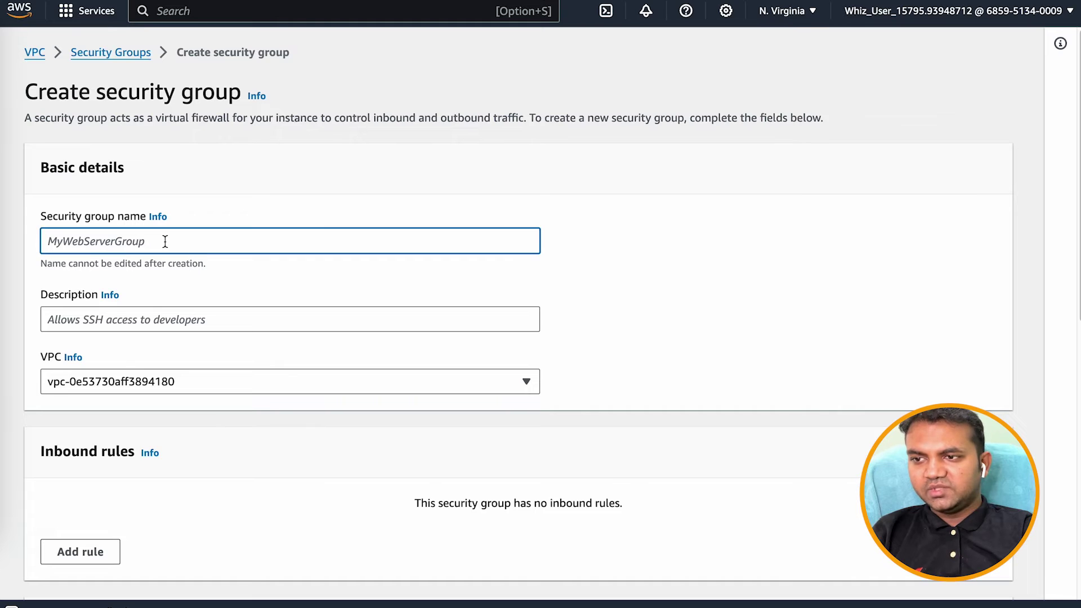
pyautogui.write('SH')
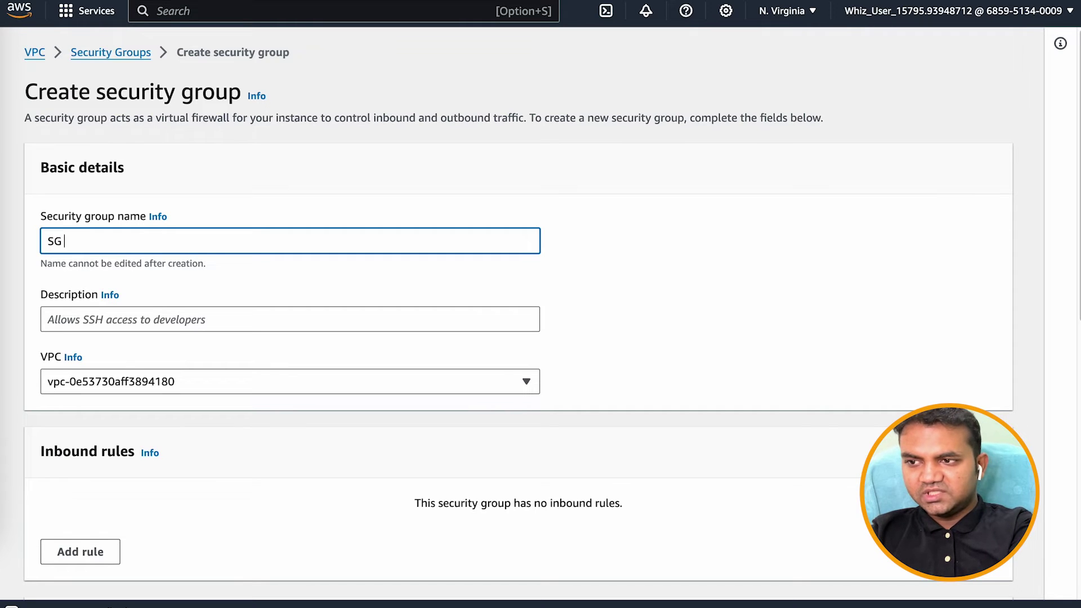
pyautogui.write(' - VPC 2')
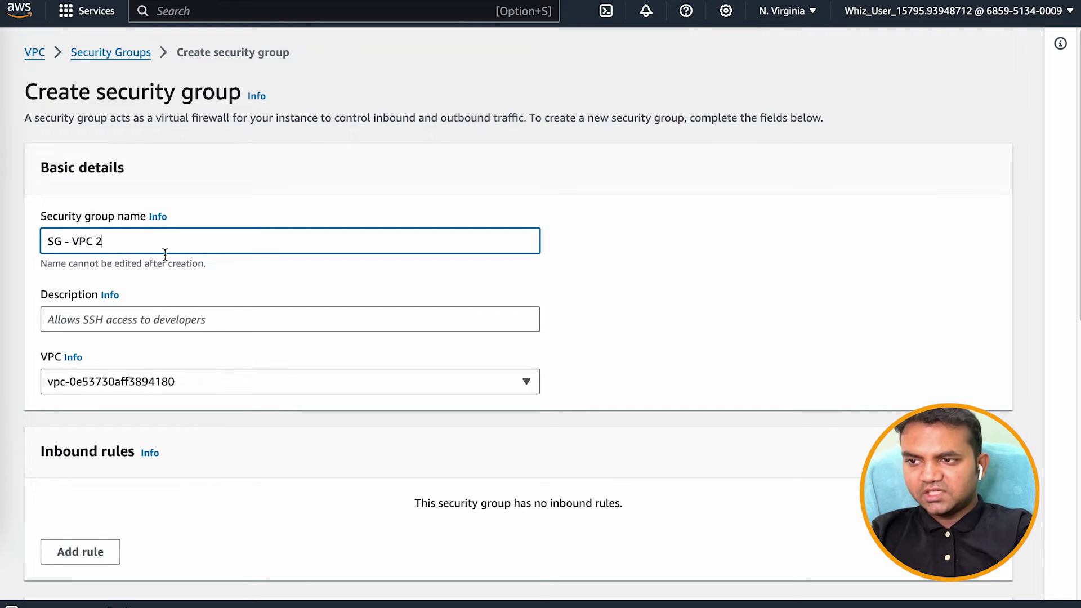
pyautogui.click(169, 313)
pyautogui.write('Allow SSH and ICMP')
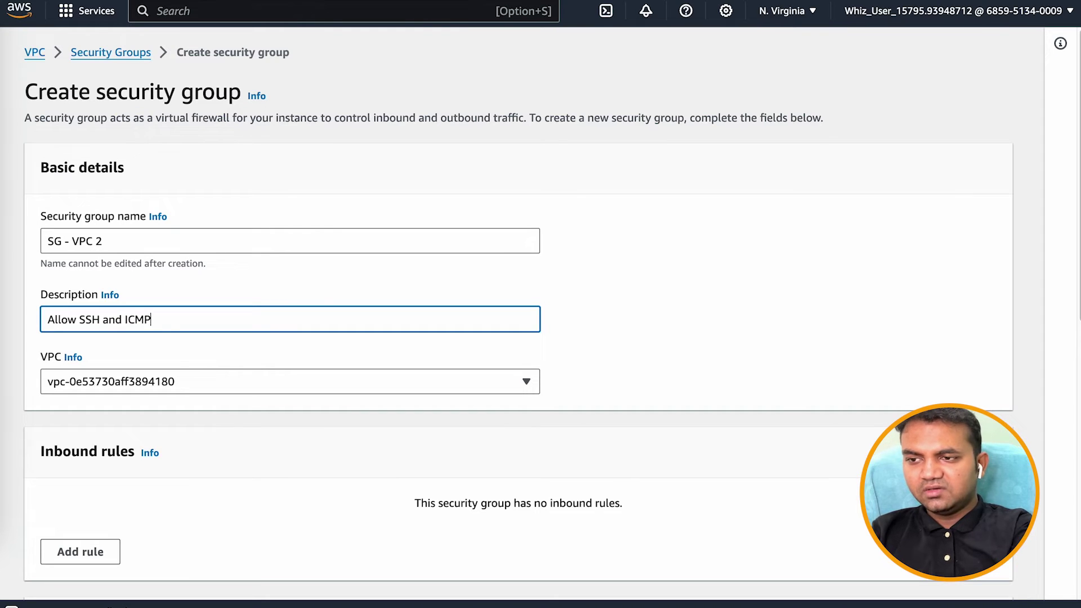
pyautogui.click(183, 376)
pyautogui.click(210, 475)
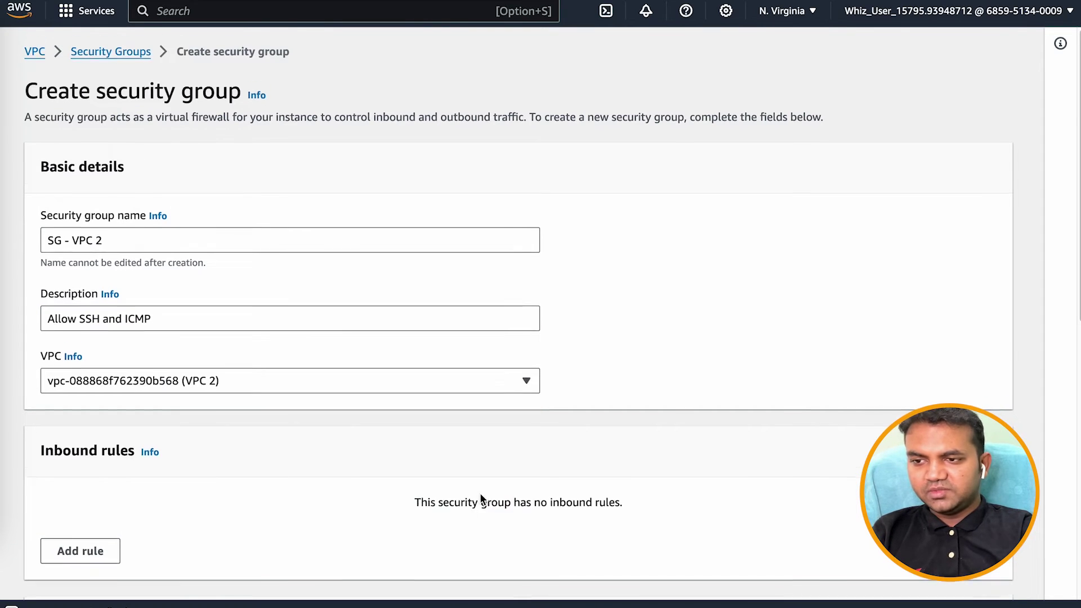
# - Add an inbound SSH rule to the new security group with source 0.0.0.0/0
pyautogui.scroll(-6, 479, 492)
pyautogui.scroll(-2, 492, 321)
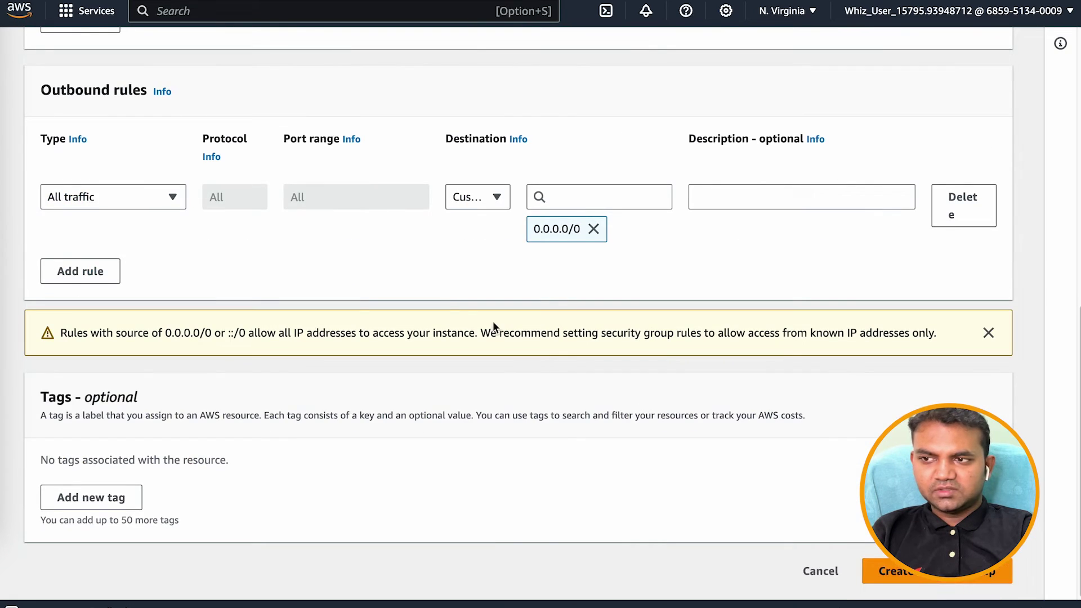
pyautogui.scroll(5, 492, 321)
pyautogui.scroll(1, 447, 296)
pyautogui.click(79, 357)
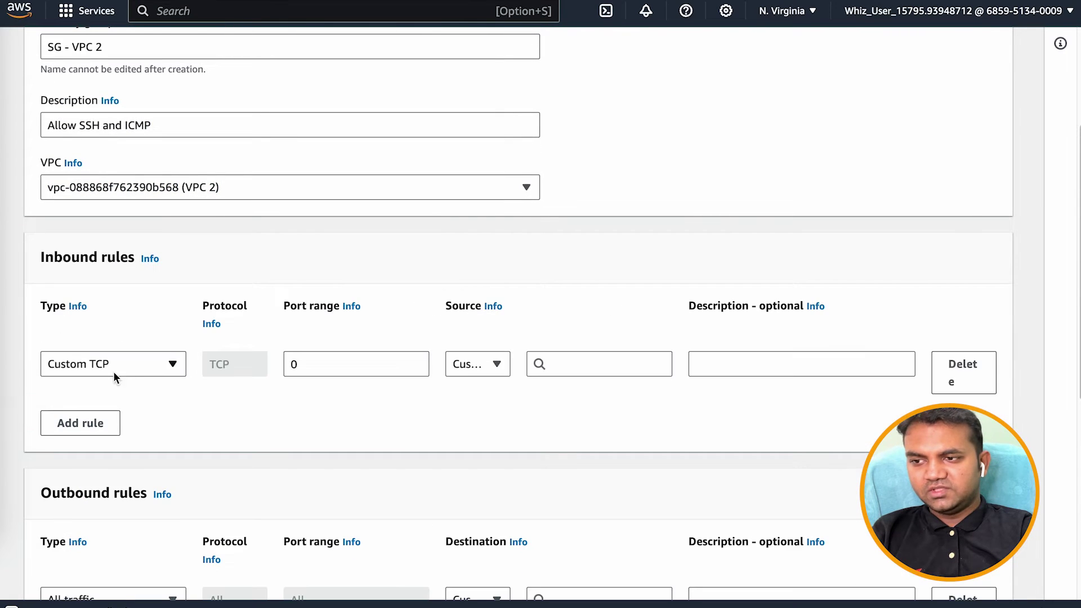
pyautogui.click(91, 357)
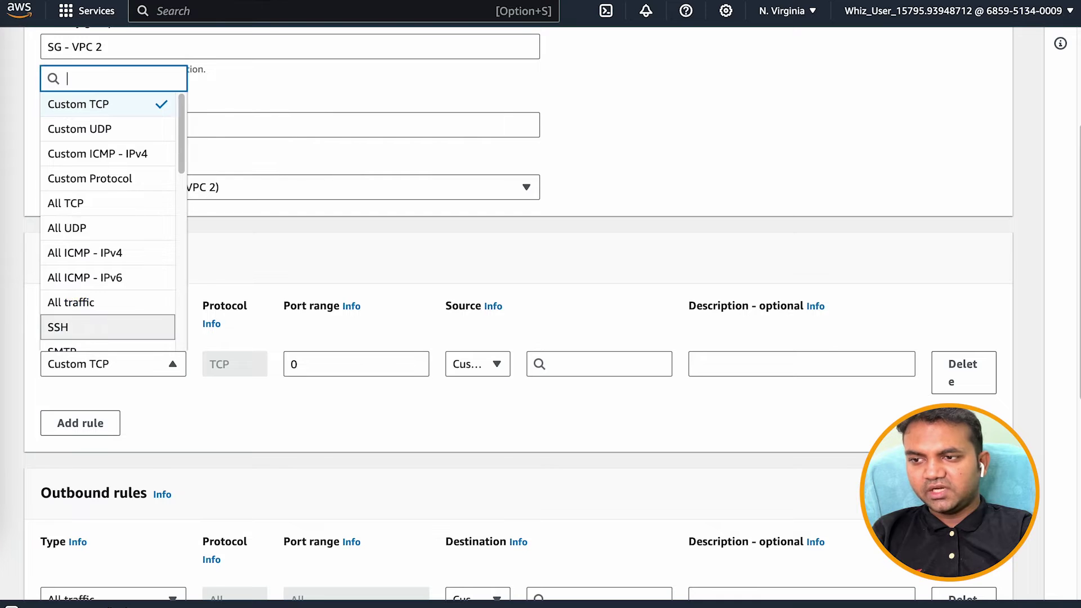
pyautogui.click(86, 322)
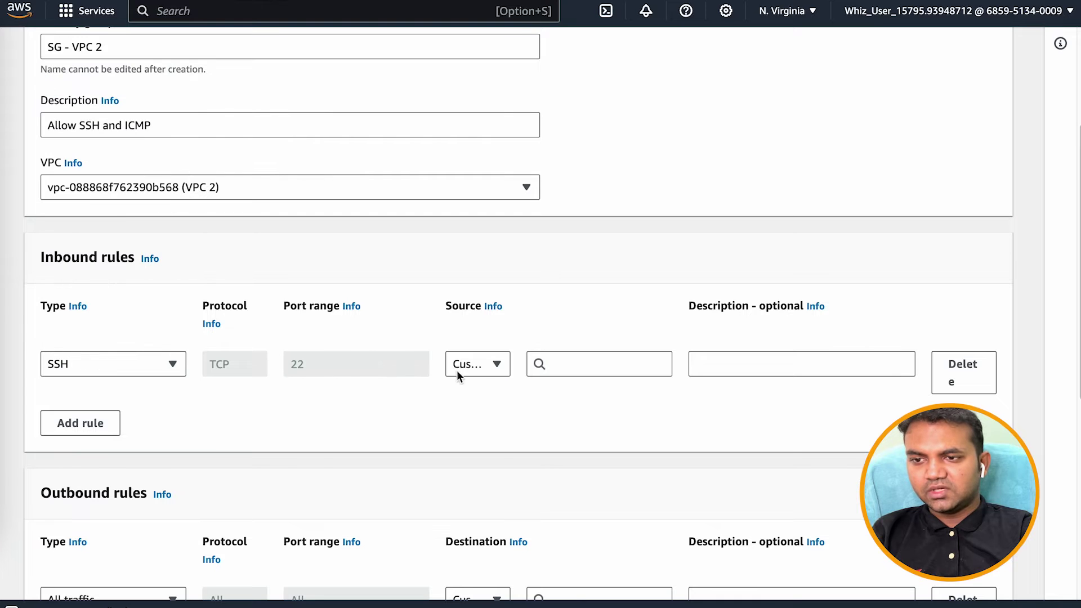
pyautogui.click(591, 366)
pyautogui.click(599, 425)
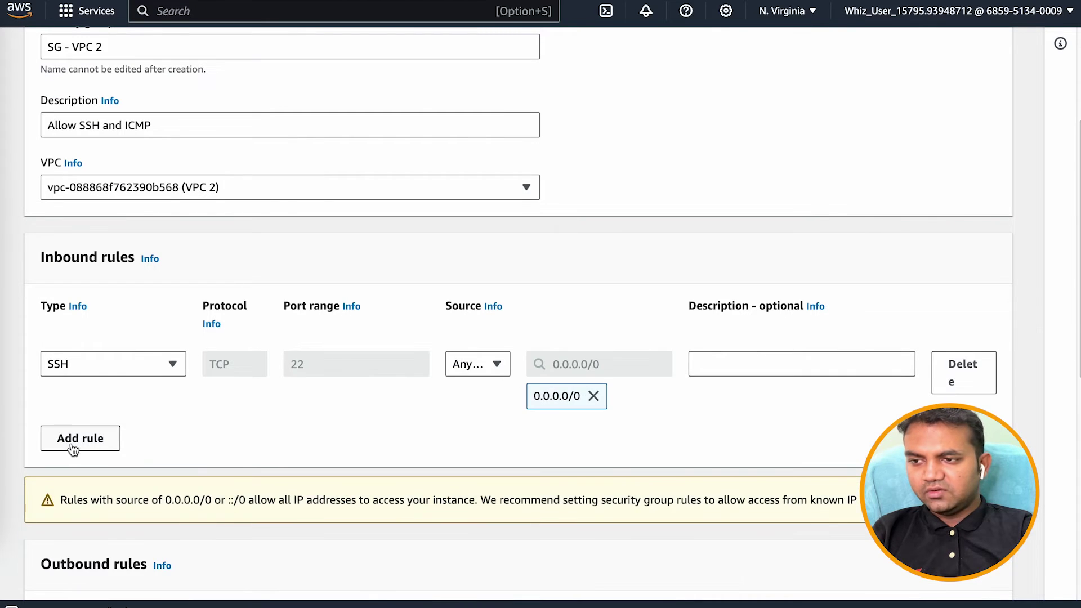
# - Add an All ICMP - IPv4 inbound rule with source Anywhere-IPv4 and create the security group
pyautogui.click(74, 445)
pyautogui.click(82, 443)
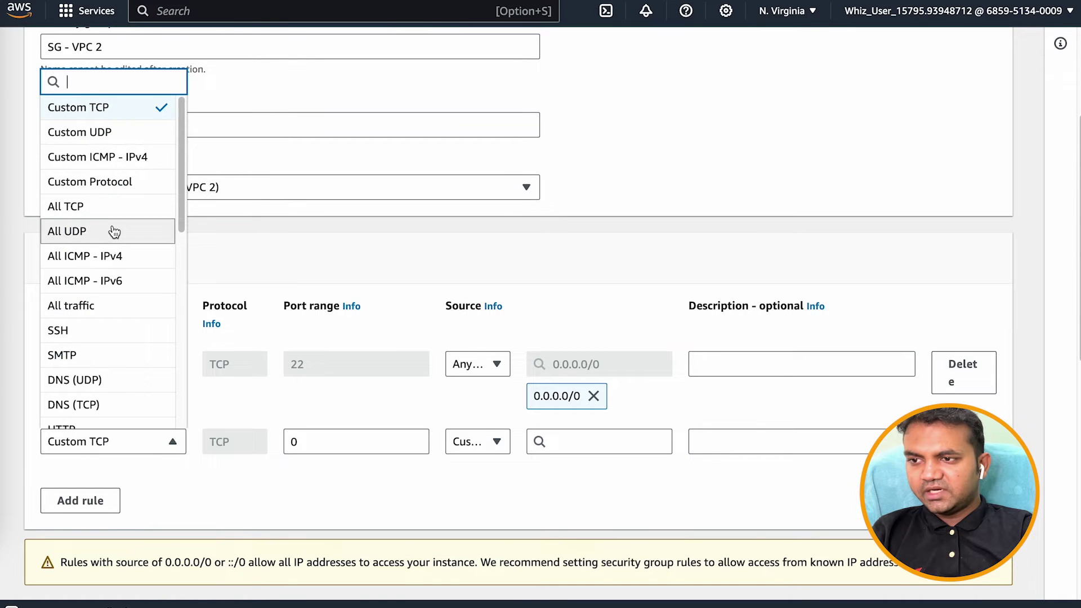
pyautogui.click(117, 256)
pyautogui.click(489, 441)
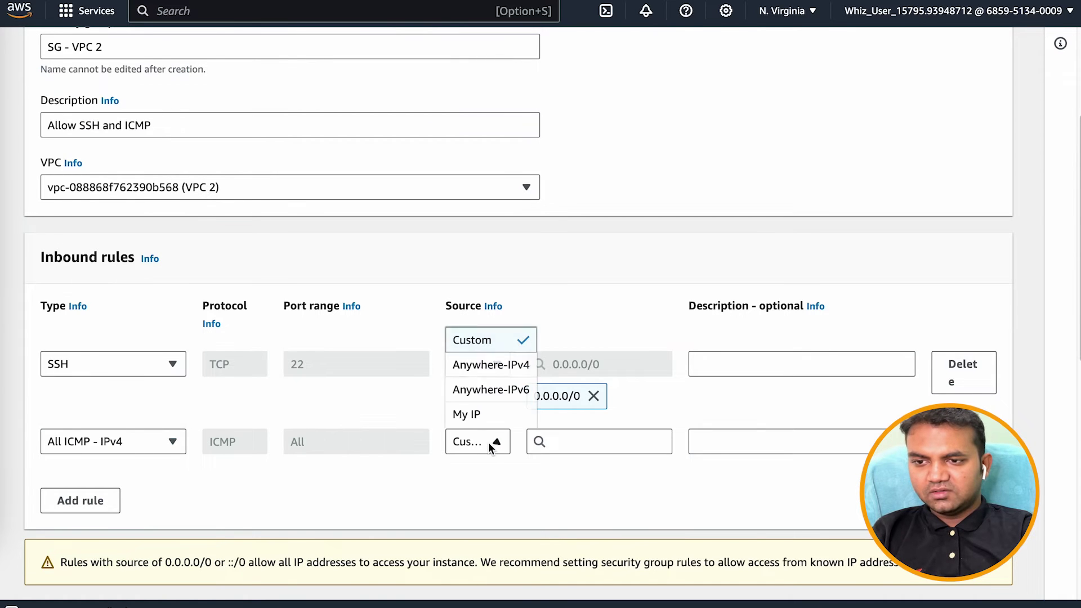
pyautogui.click(495, 364)
pyautogui.scroll(-10, 596, 461)
pyautogui.click(919, 571)
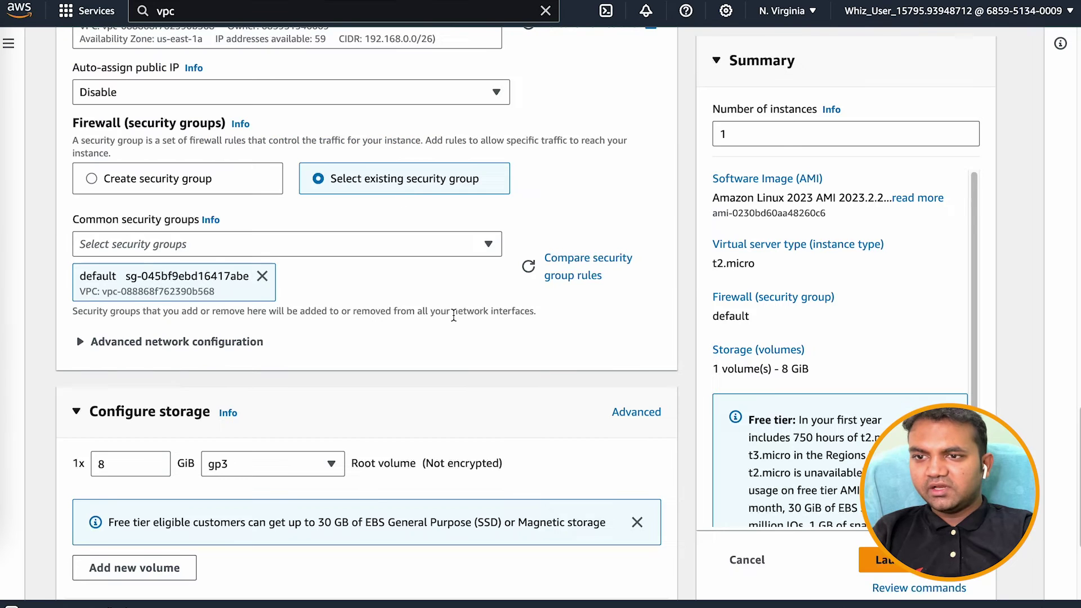
# - Return to the instance launch form and replace the default security group with SG - VPC 2
pyautogui.scroll(3, 455, 319)
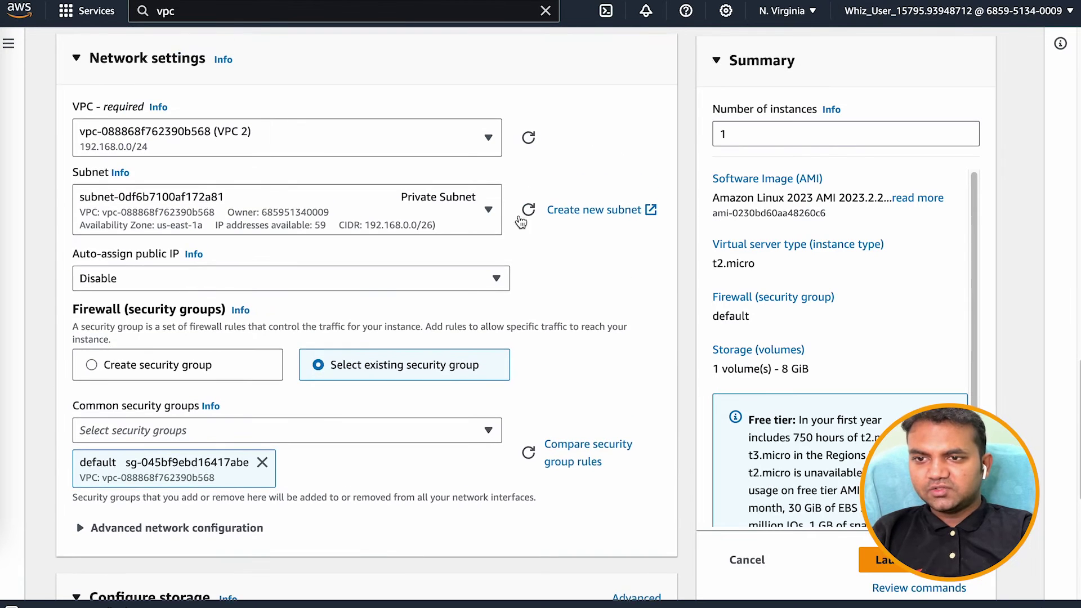
pyautogui.click(525, 215)
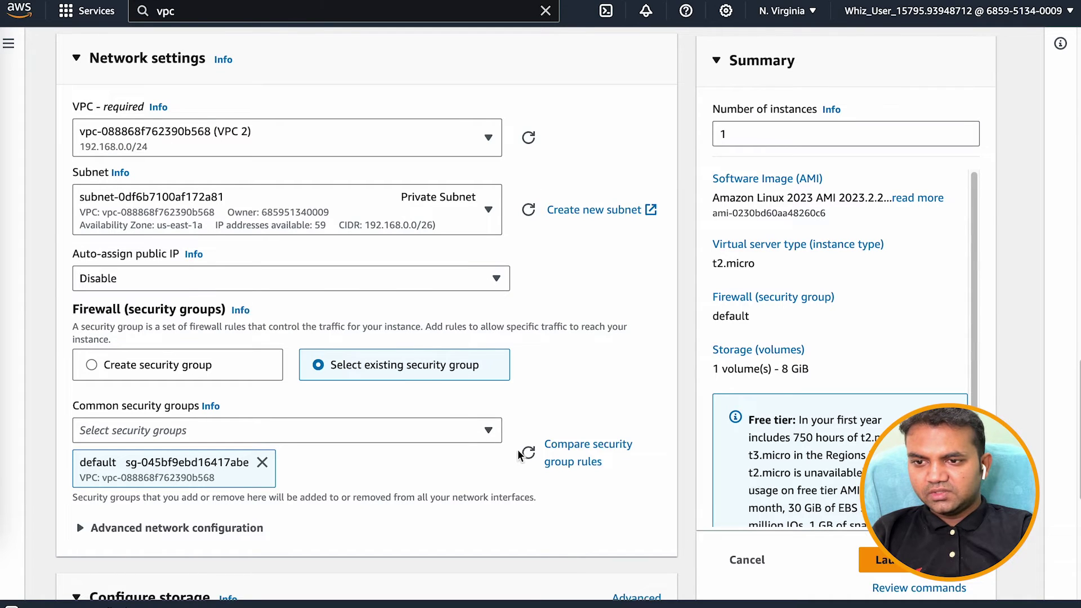
pyautogui.click(417, 428)
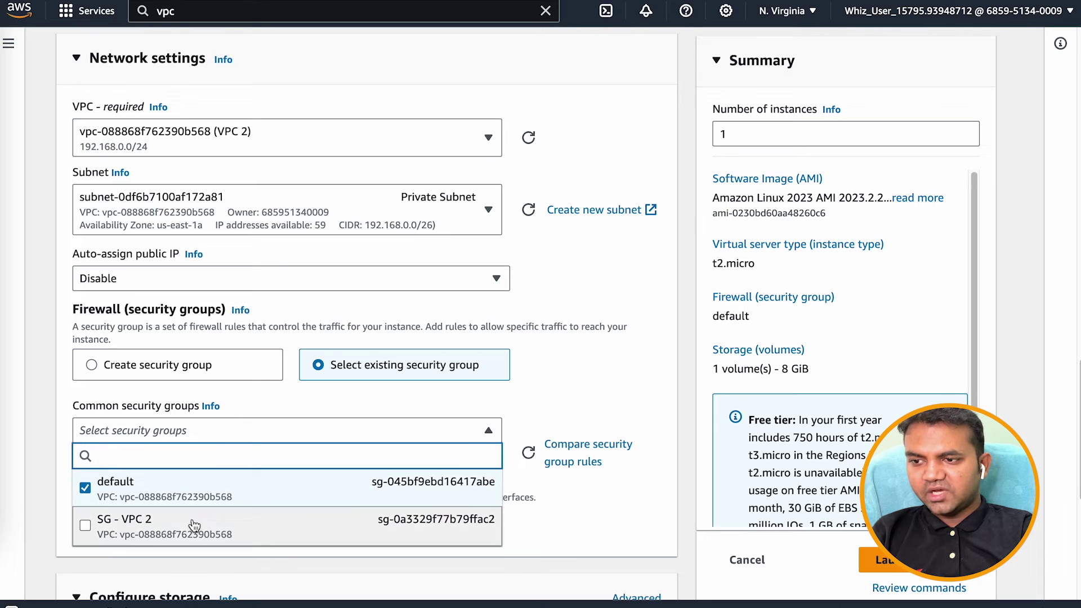
pyautogui.click(73, 519)
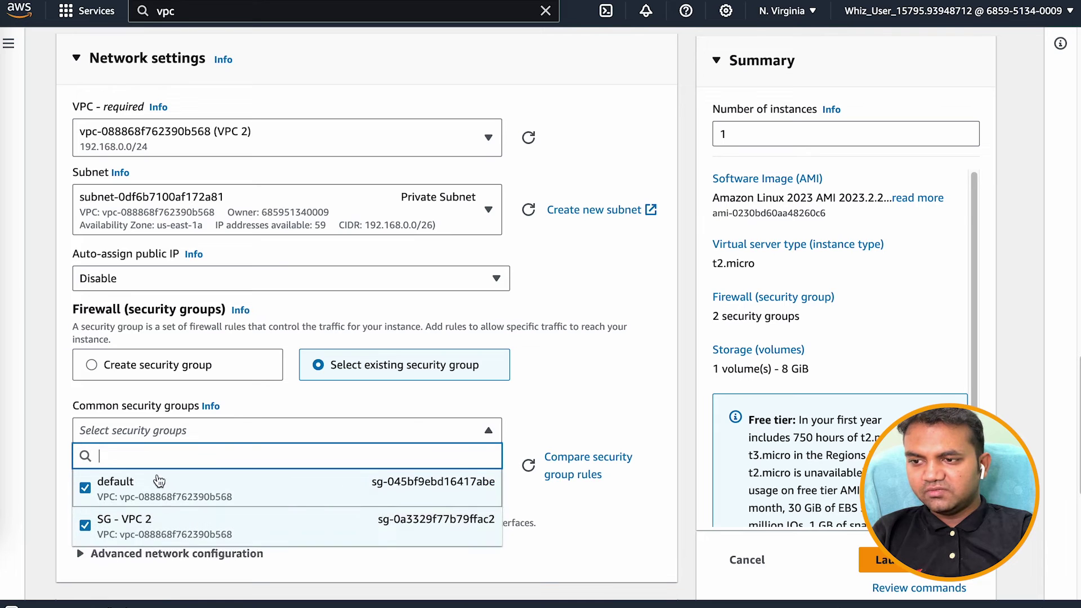
pyautogui.click(85, 487)
pyautogui.click(52, 467)
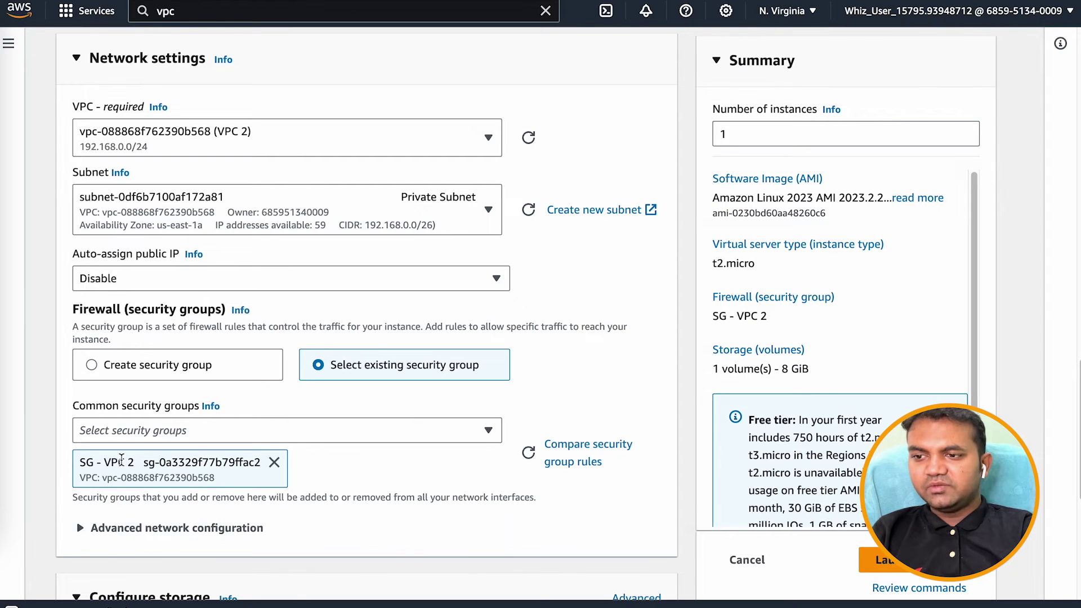
# - Launch the instance with the default 8 GiB gp3 root volume
pyautogui.scroll(-1, 275, 495)
pyautogui.scroll(-5, 275, 495)
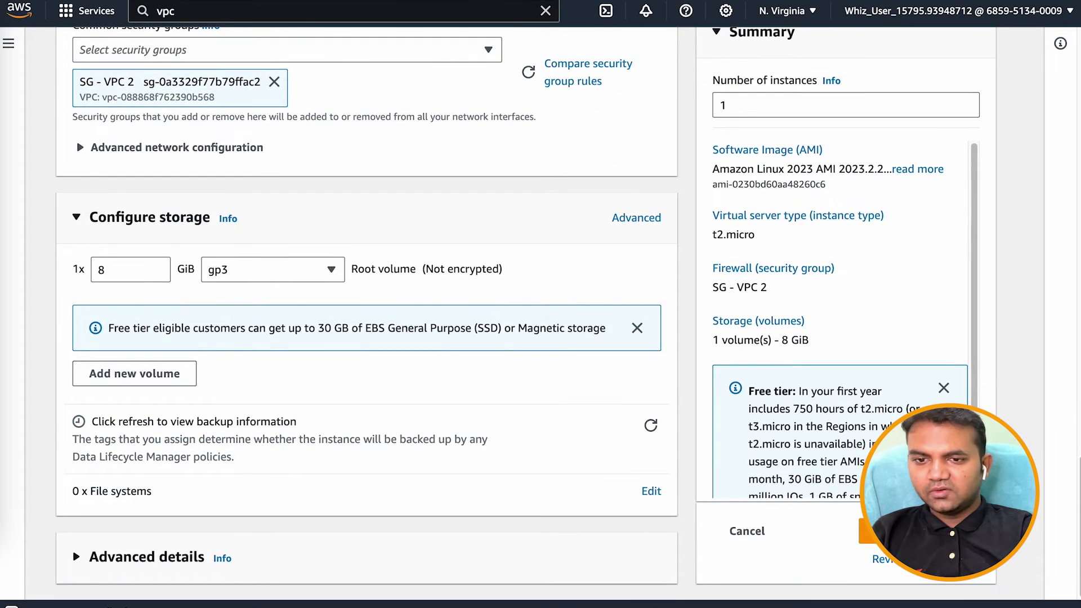
pyautogui.click(900, 531)
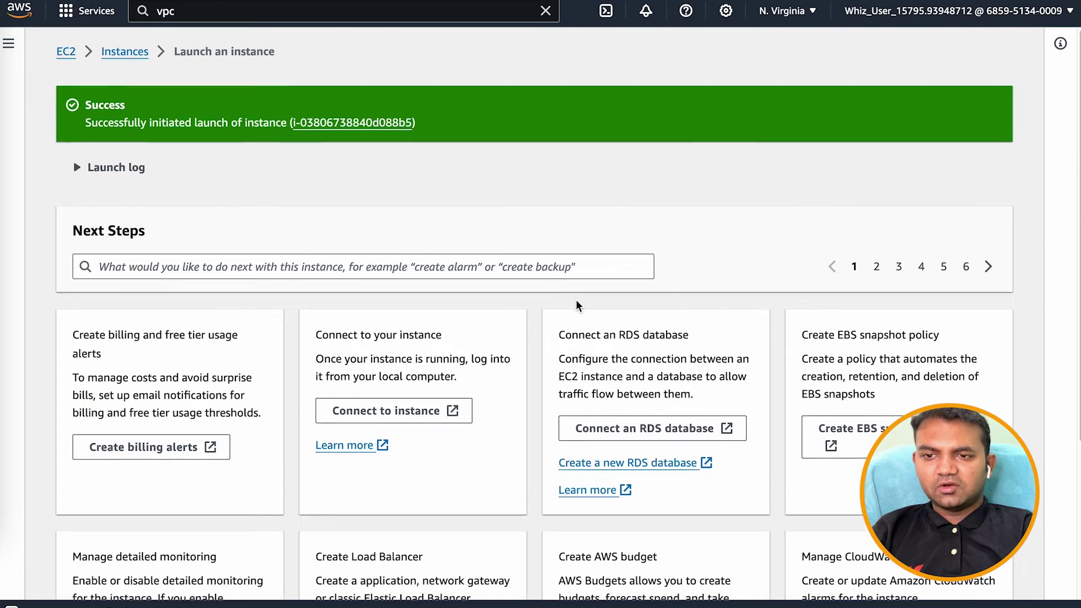
pyautogui.scroll(-4, 576, 299)
pyautogui.click(957, 586)
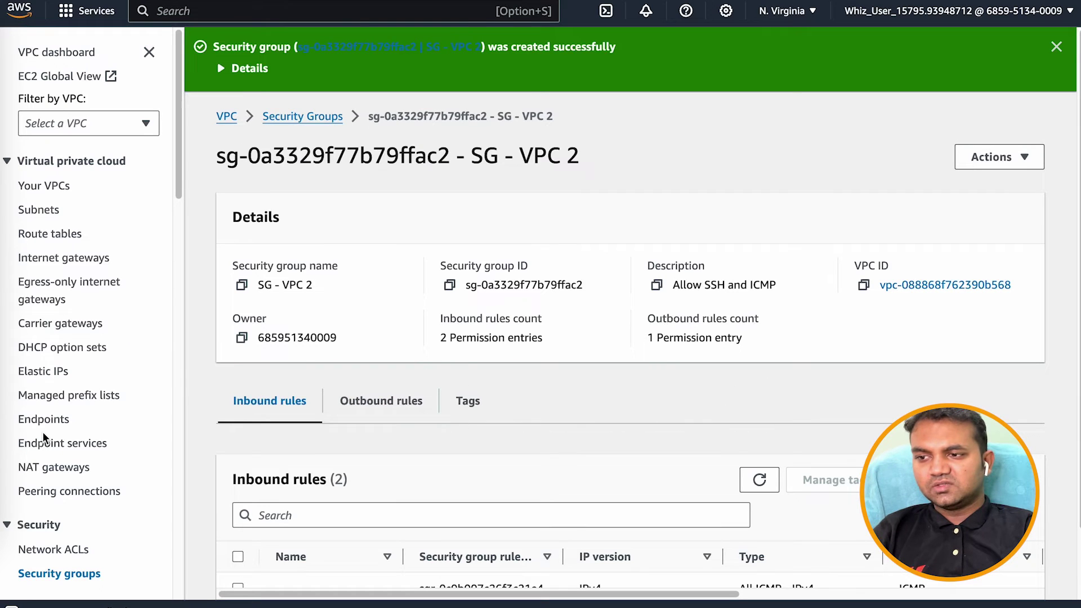
# - Start a new VPC peering connection named Peering with VPC 1 as the requester
pyautogui.scroll(-5, 81, 499)
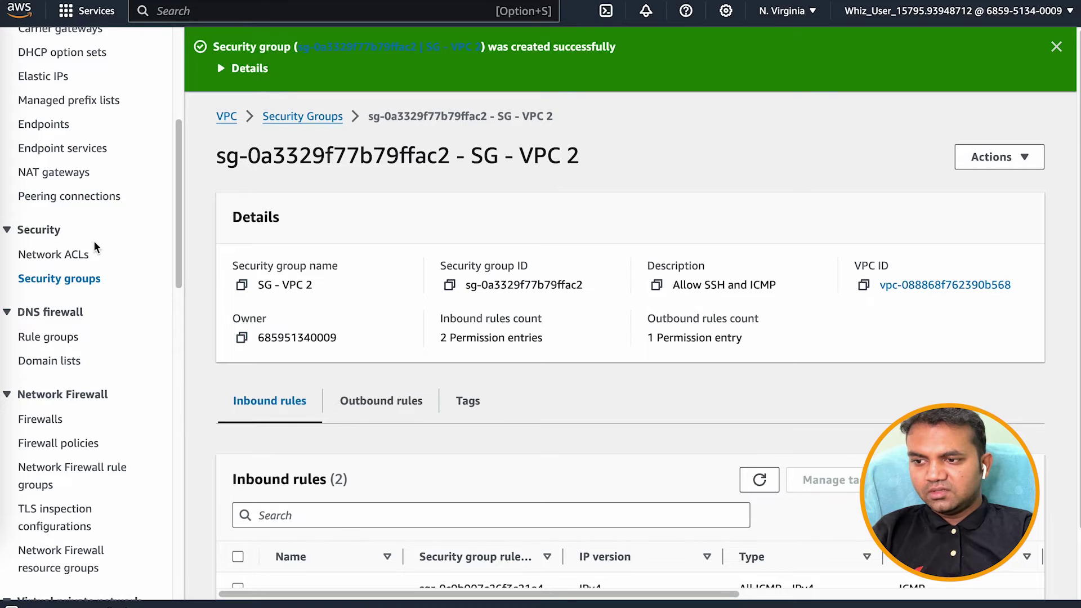
pyautogui.scroll(2, 93, 241)
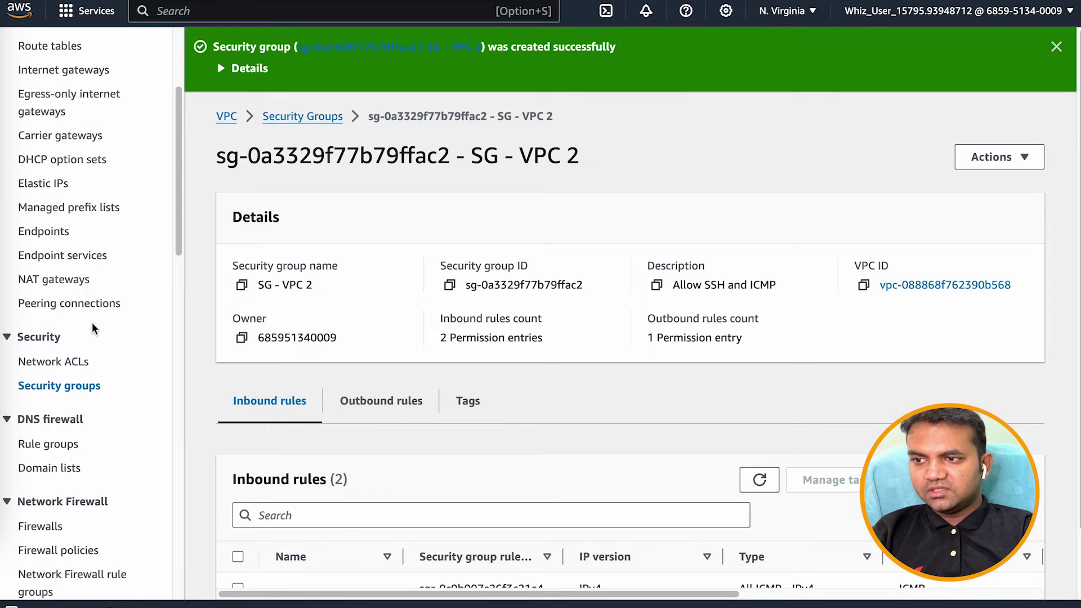
pyautogui.click(79, 306)
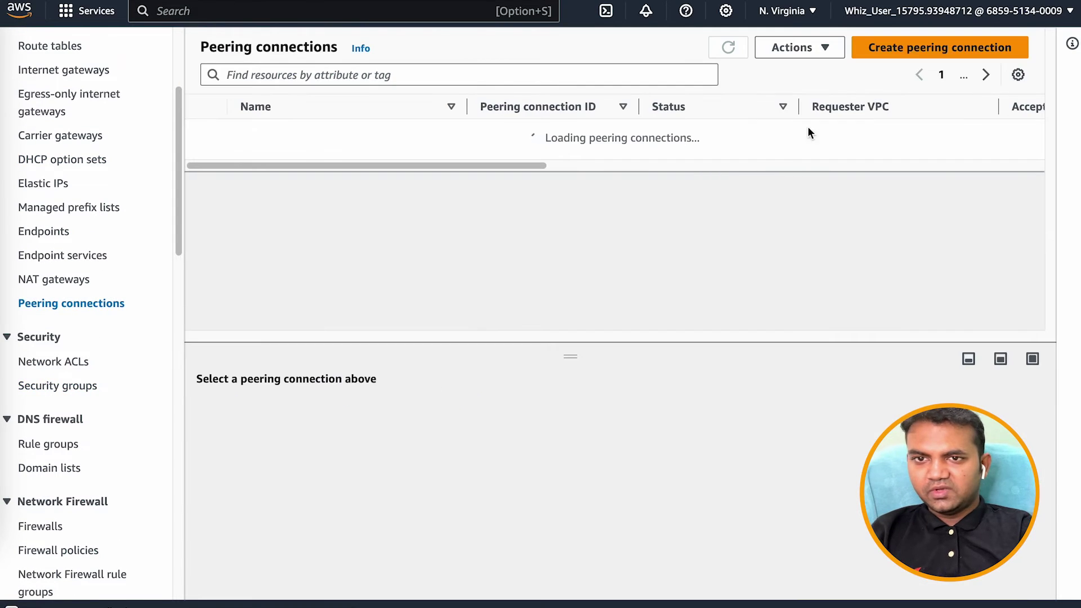
pyautogui.click(948, 49)
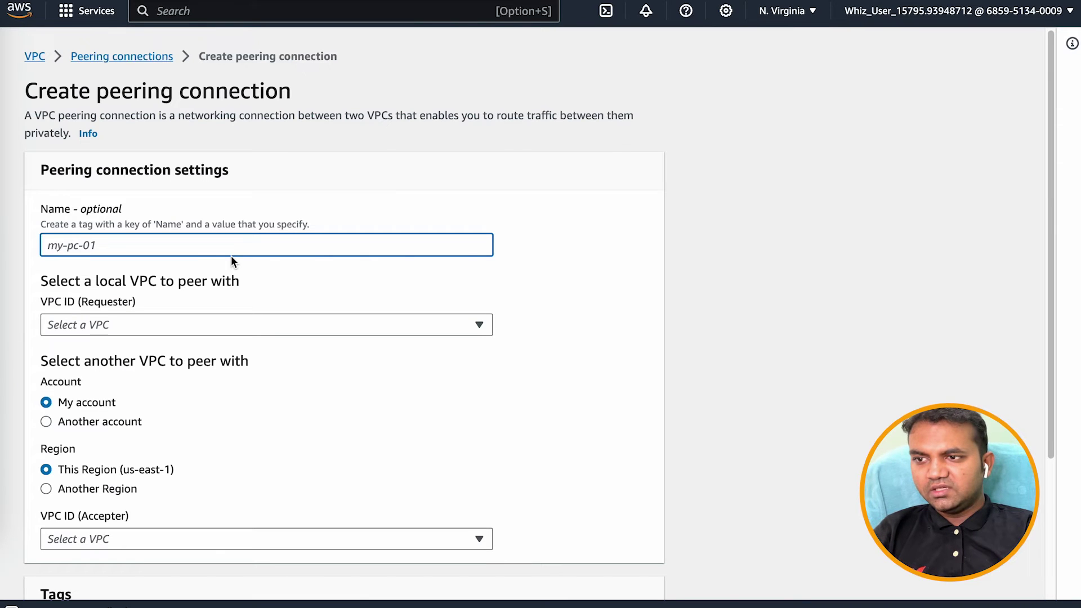
pyautogui.write('Peering')
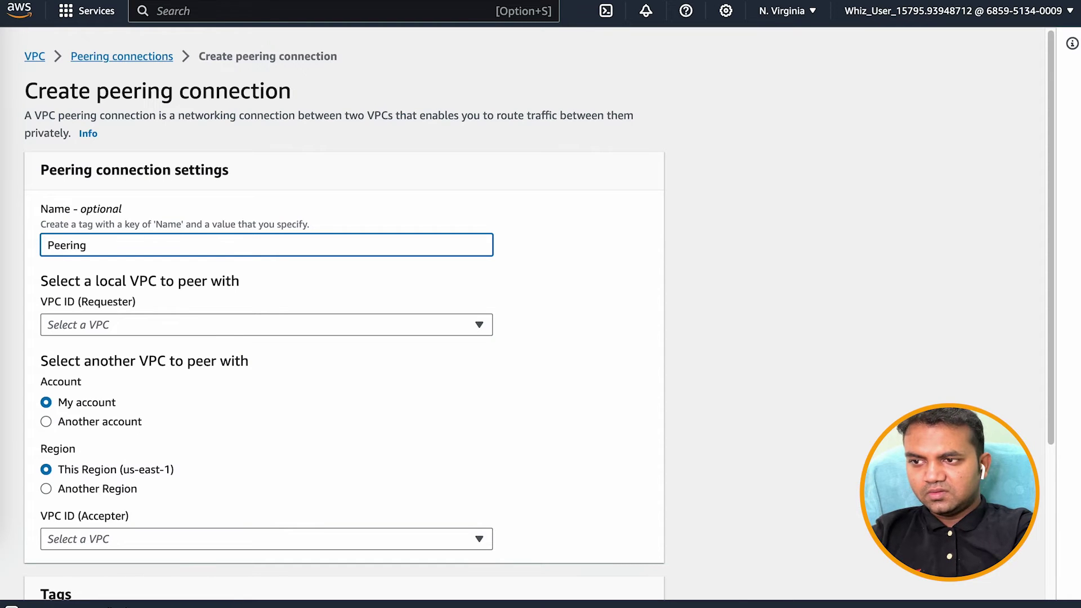
pyautogui.click(214, 328)
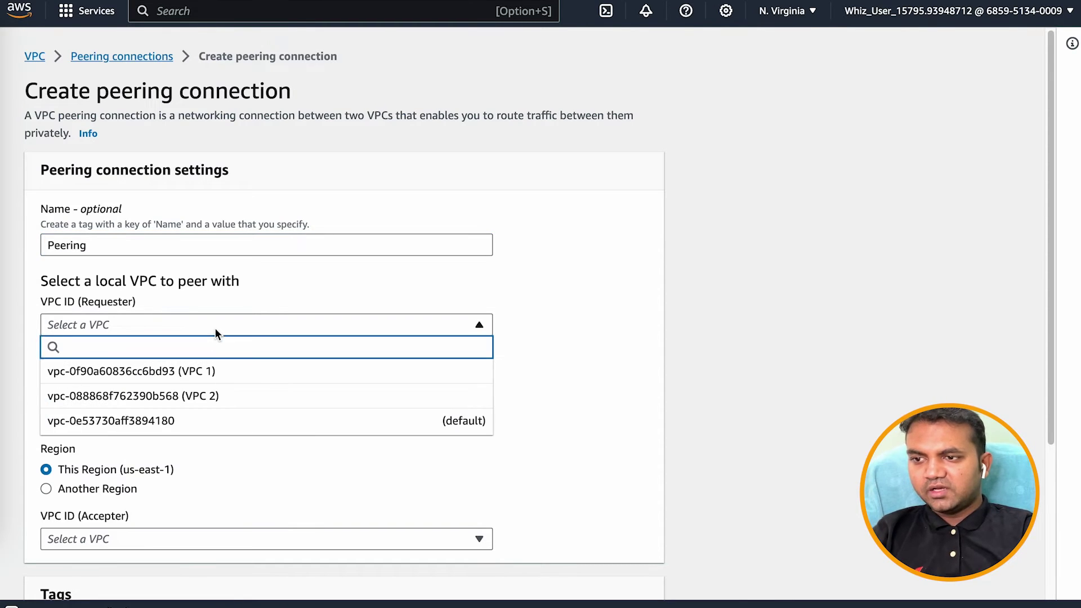
pyautogui.click(215, 376)
# - Choose VPC 2 as the accepter in the same account and region, and create the peering connection
pyautogui.scroll(-5, 215, 379)
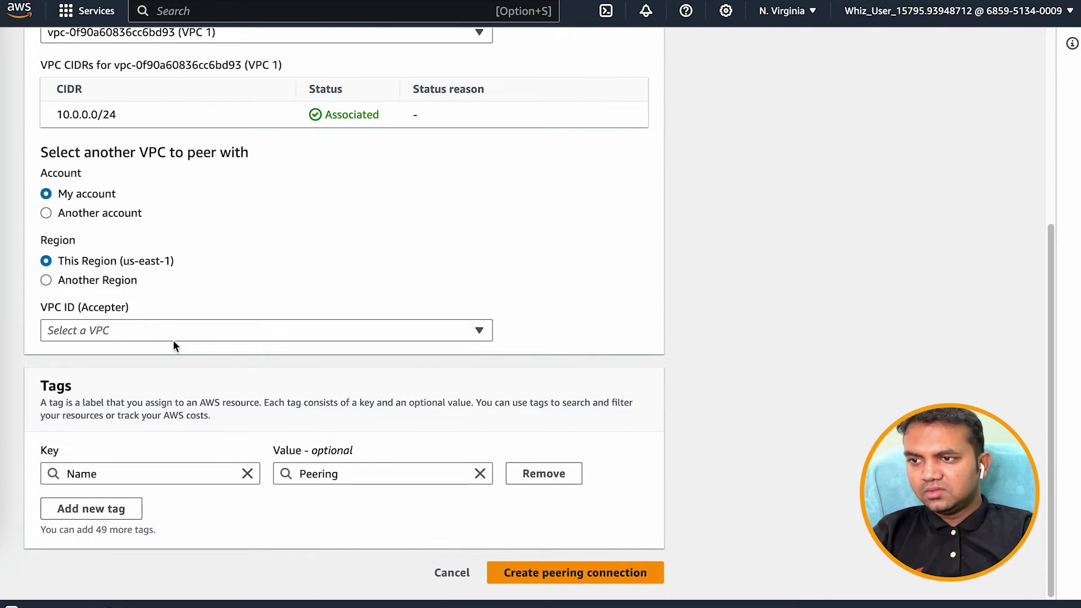
pyautogui.click(155, 332)
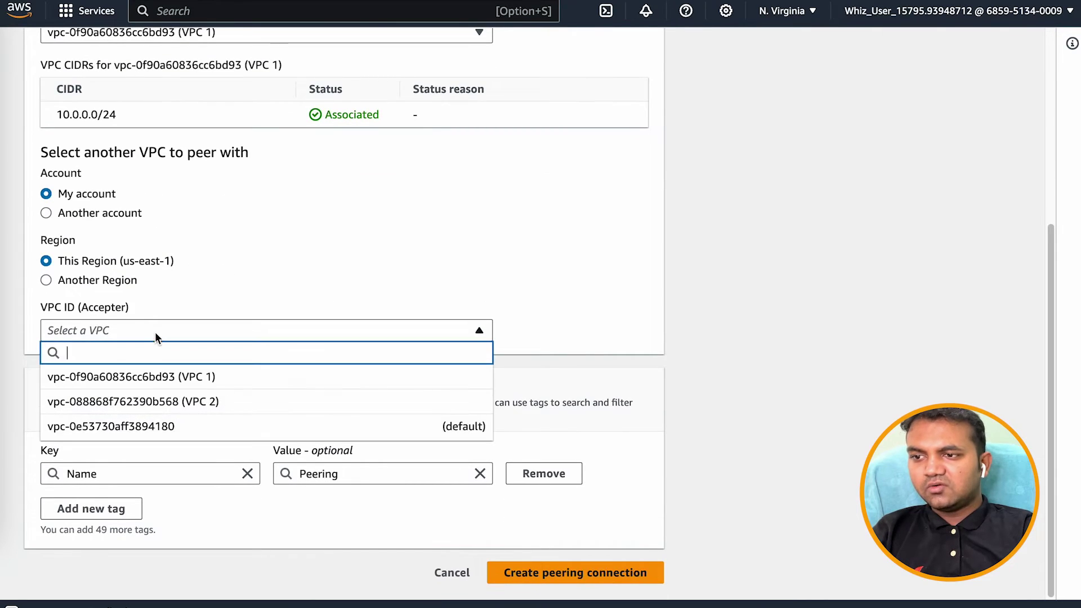
pyautogui.click(169, 402)
pyautogui.scroll(1, 274, 495)
pyautogui.scroll(1, 212, 249)
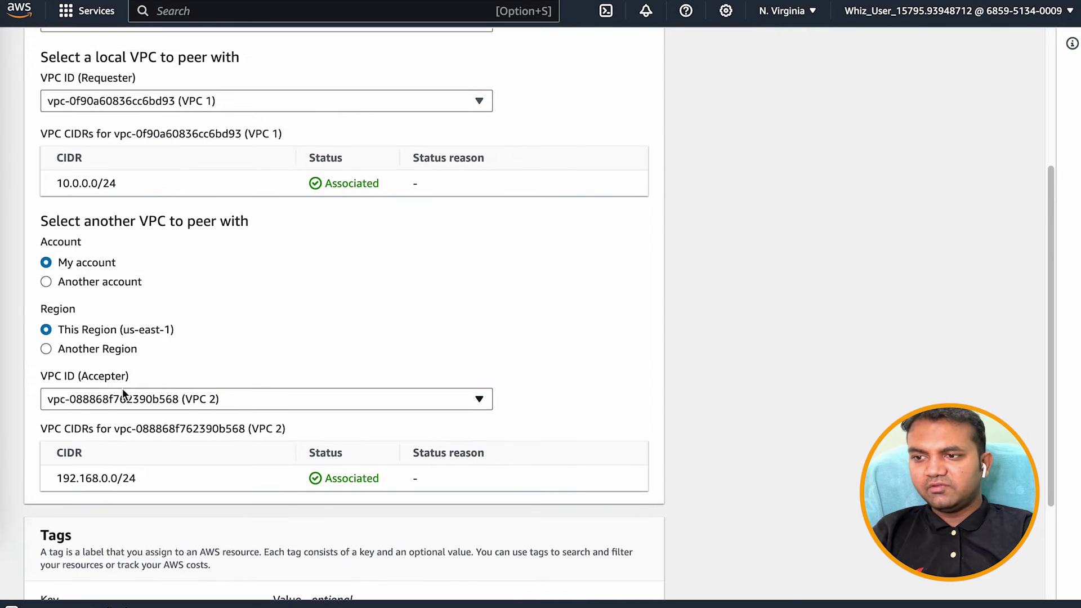
pyautogui.scroll(-4, 261, 452)
pyautogui.click(582, 579)
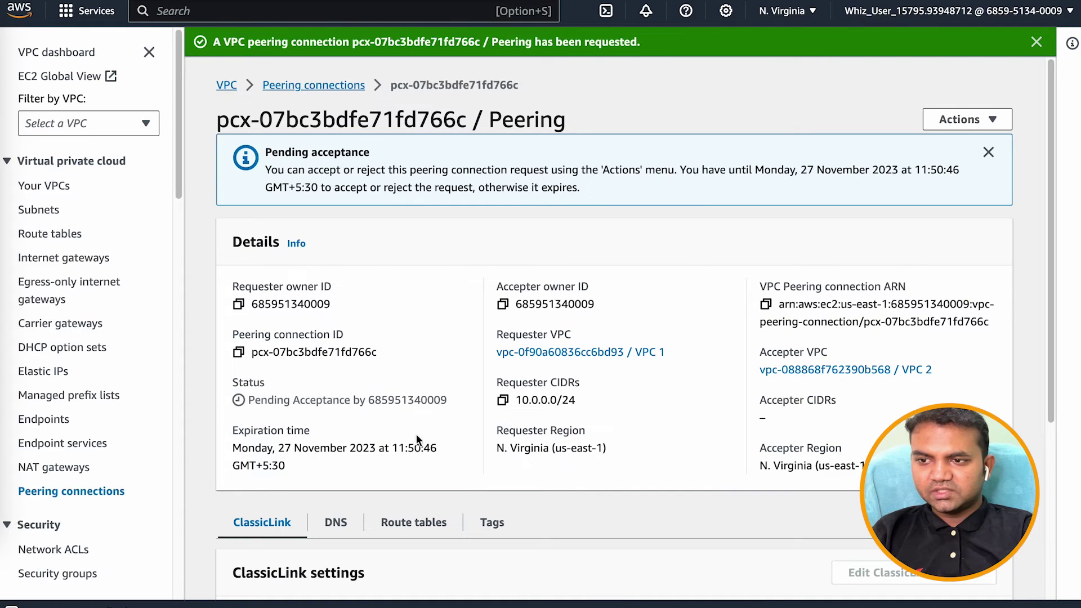
# - Accept the pending request of the Peering connection between VPC 1 and VPC 2
pyautogui.tripleClick(296, 398)
pyautogui.click(387, 400)
pyautogui.click(952, 126)
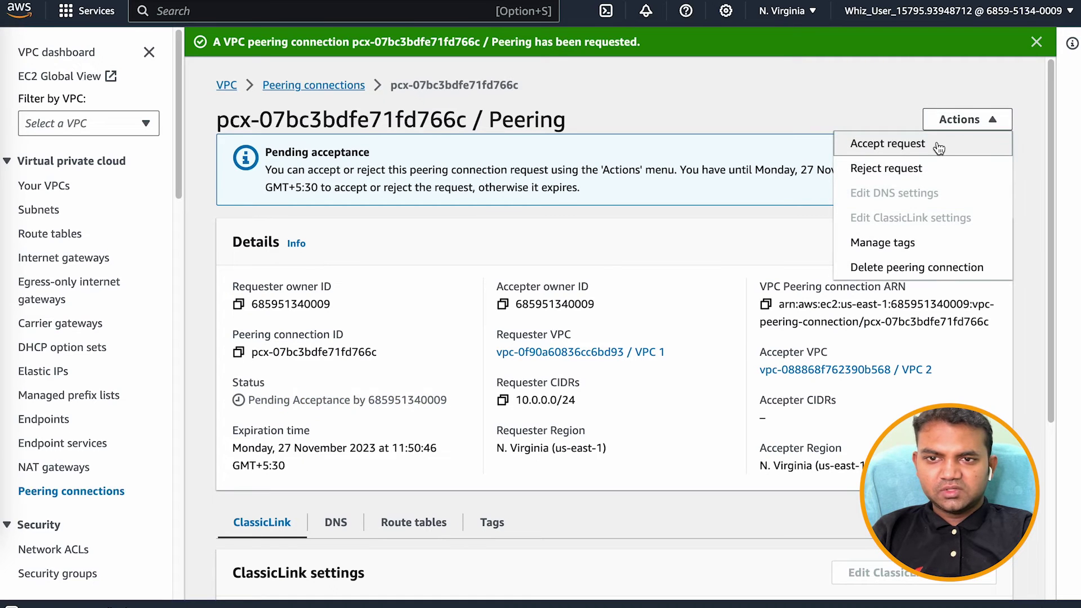
pyautogui.click(903, 147)
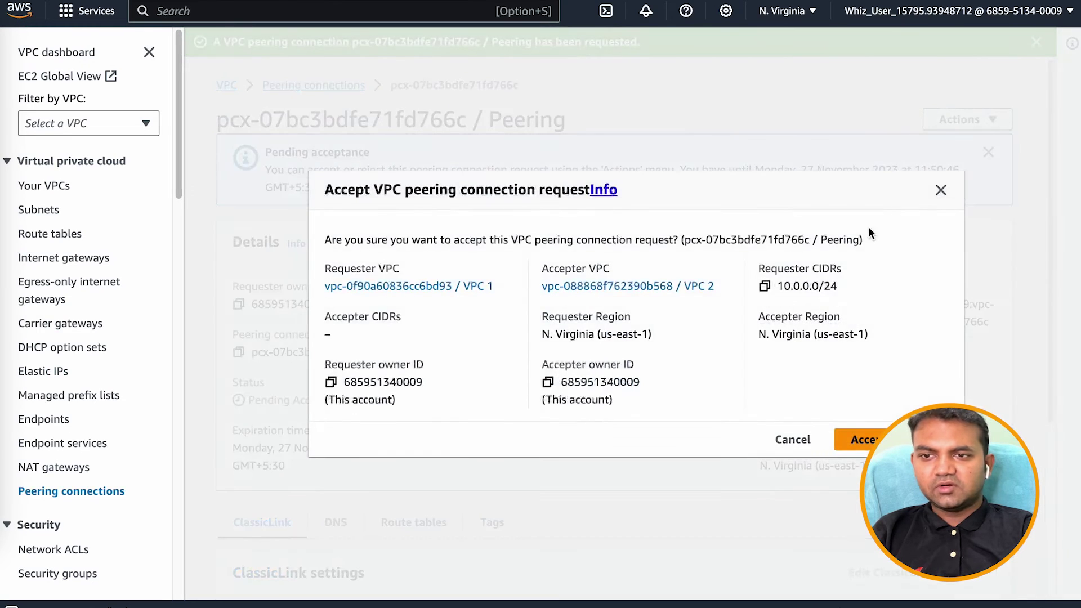
pyautogui.click(860, 439)
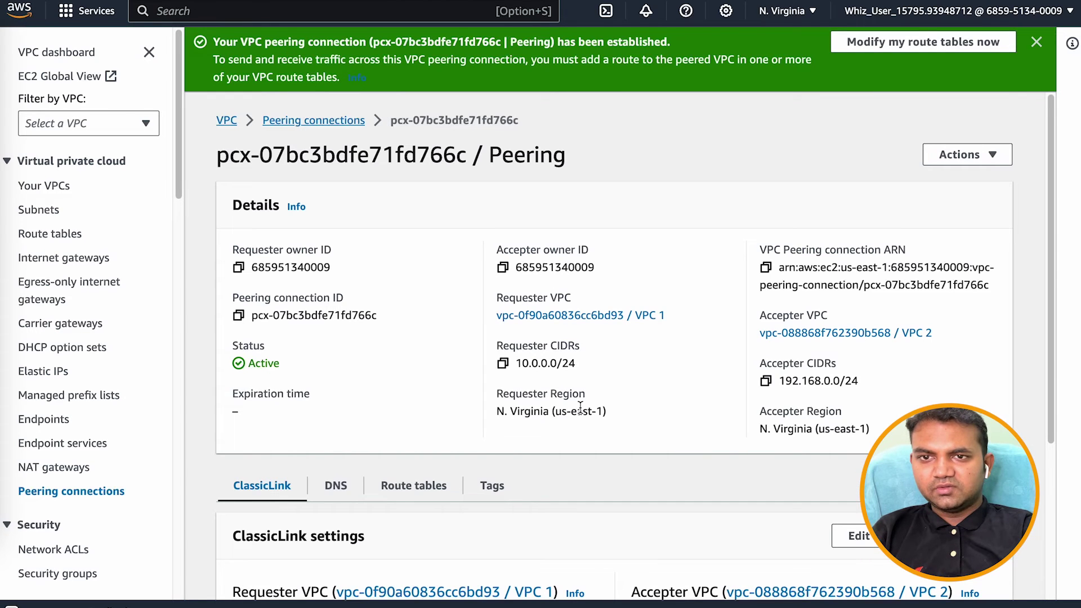
# - Review the peering connection's details, its associated route tables and its available actions
pyautogui.scroll(-5, 580, 406)
pyautogui.scroll(5, 580, 407)
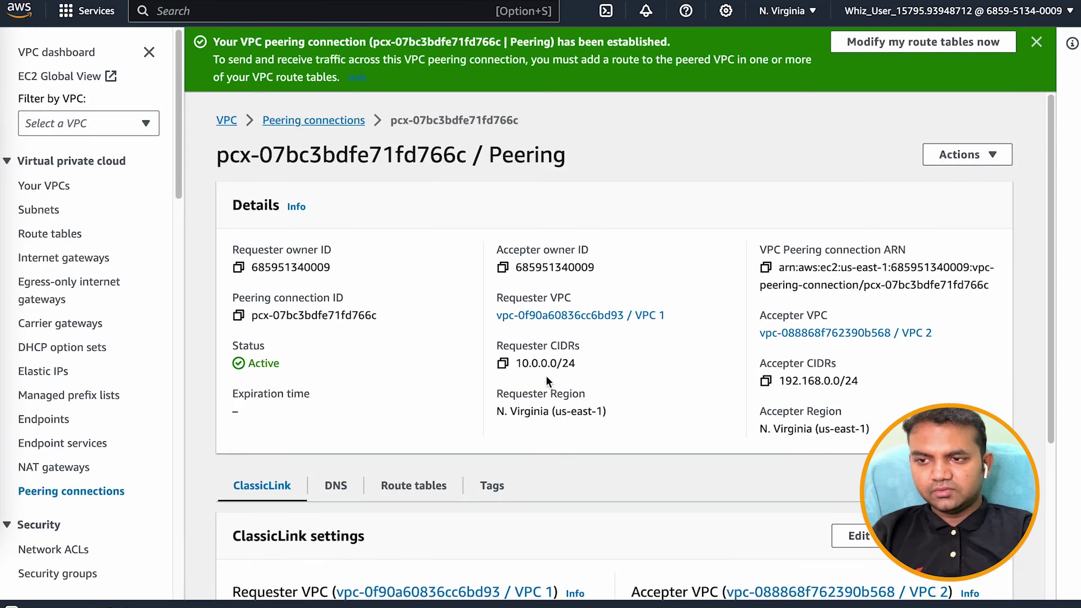
pyautogui.scroll(-4, 545, 380)
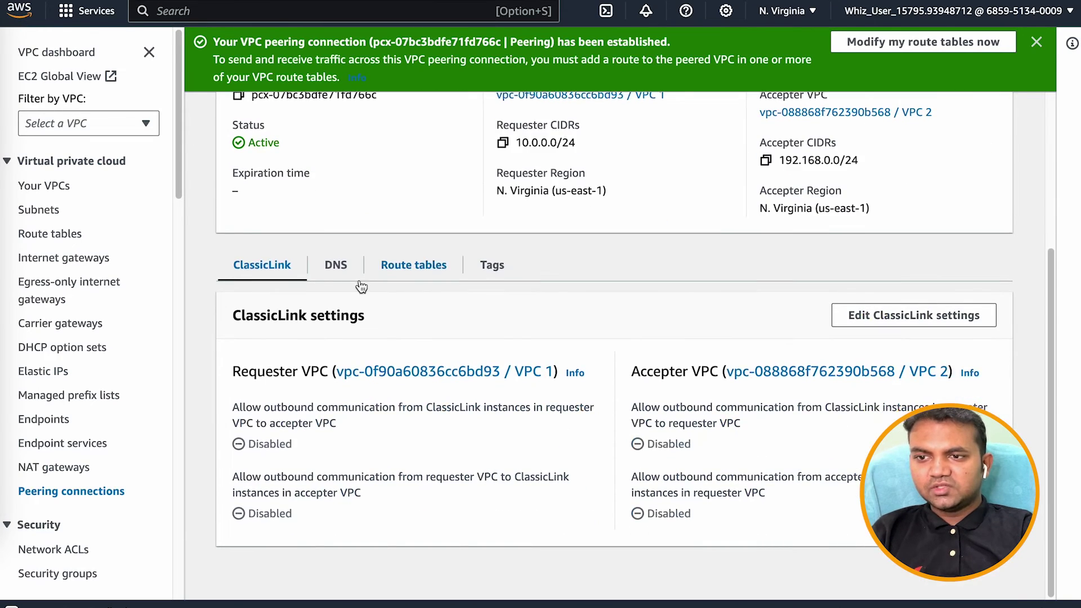
pyautogui.click(417, 265)
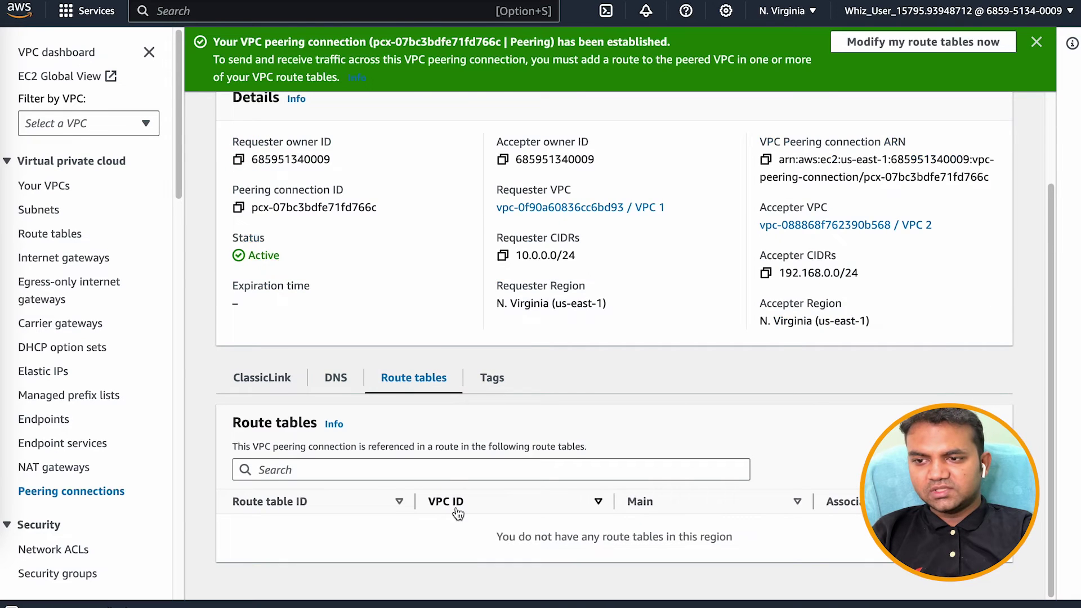
pyautogui.scroll(2, 571, 326)
pyautogui.click(927, 161)
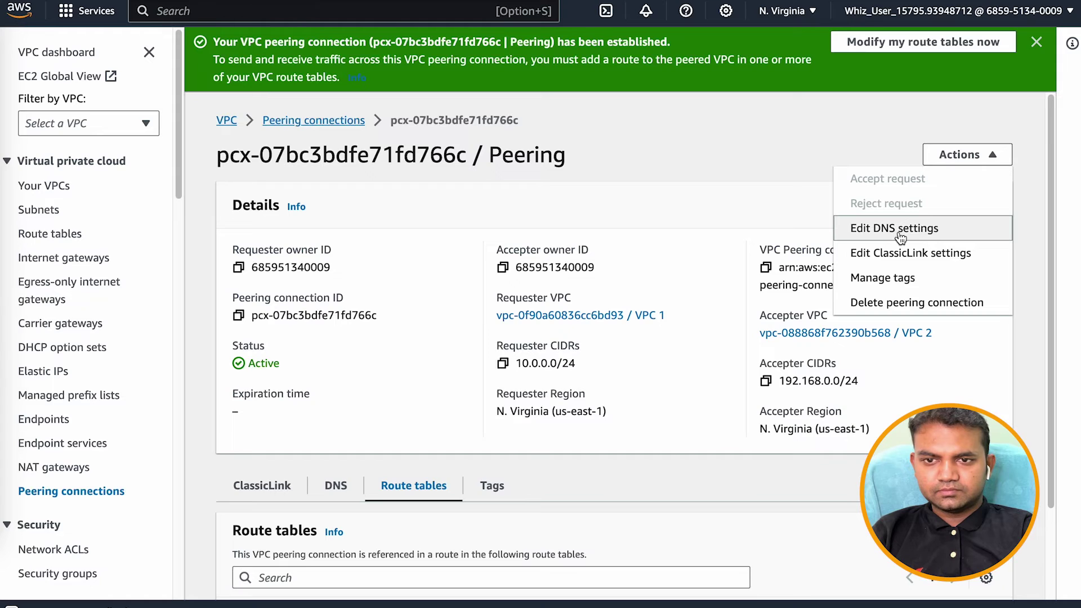
pyautogui.click(630, 443)
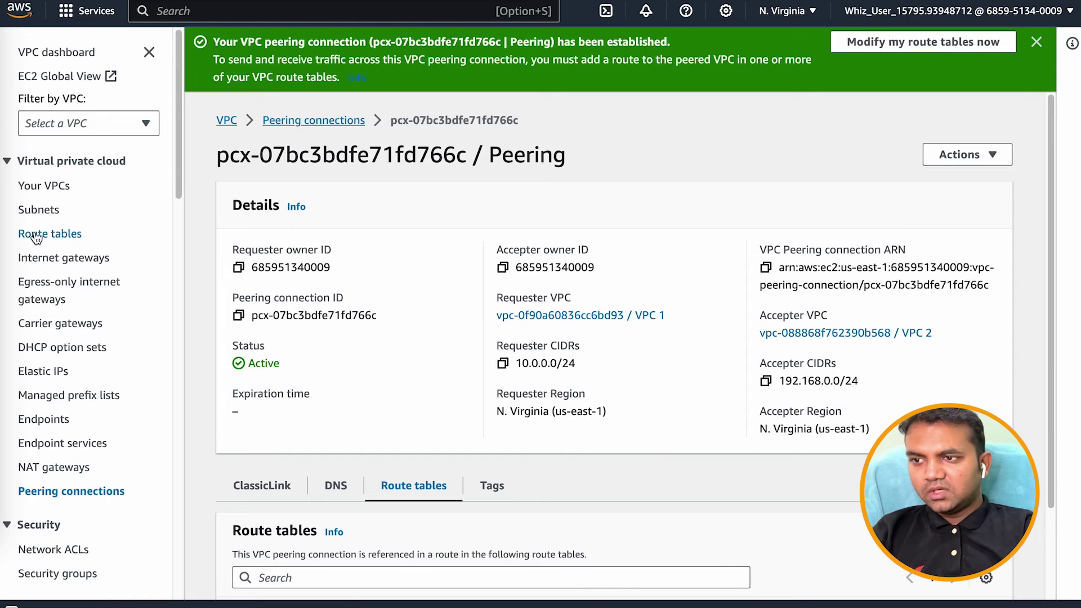
# - Copy the IPv4 CIDR of VPC 2, 192.168.0.0/24, from the list of VPCs
pyautogui.click(71, 235)
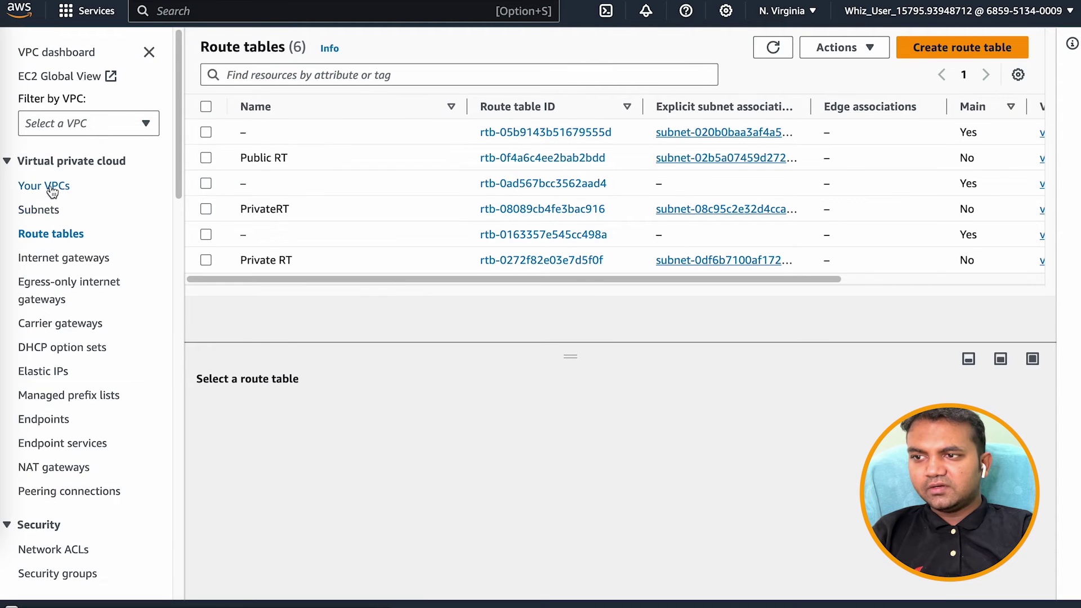
pyautogui.click(49, 187)
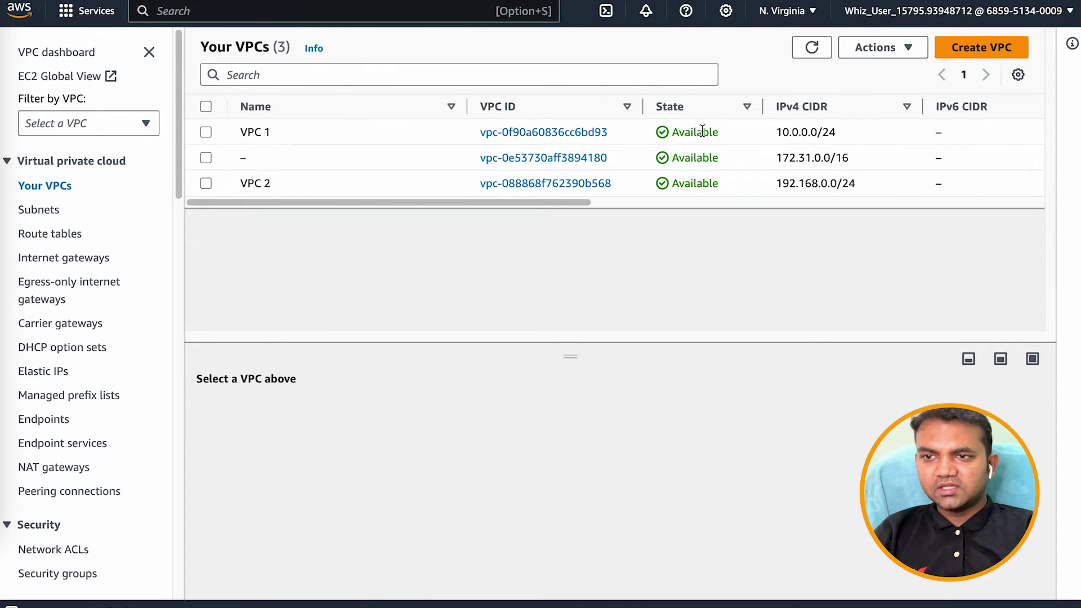
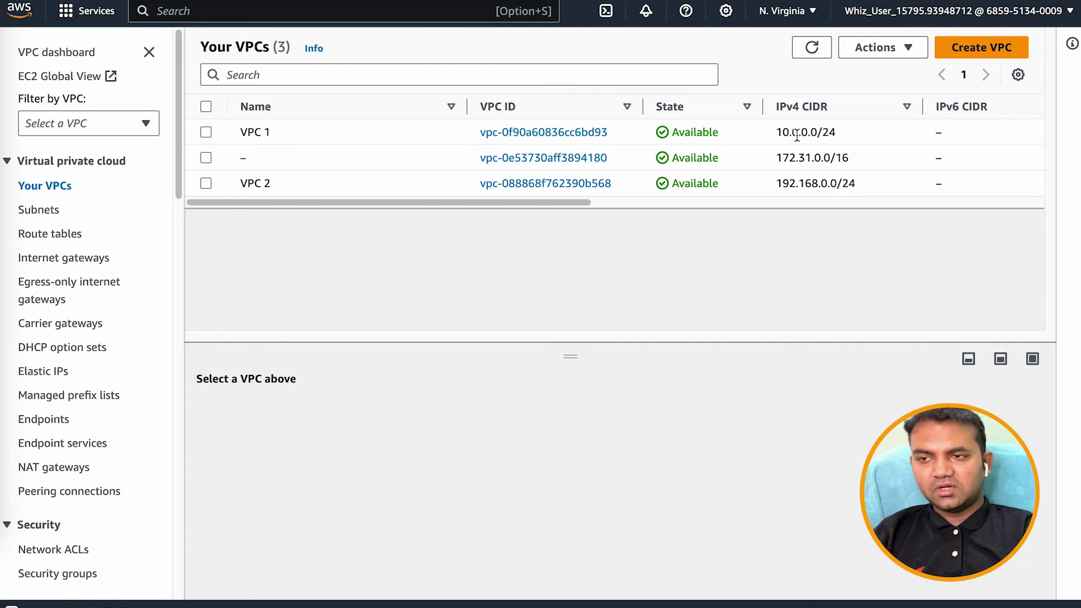
pyautogui.tripleClick(795, 187)
pyautogui.press('super+c')
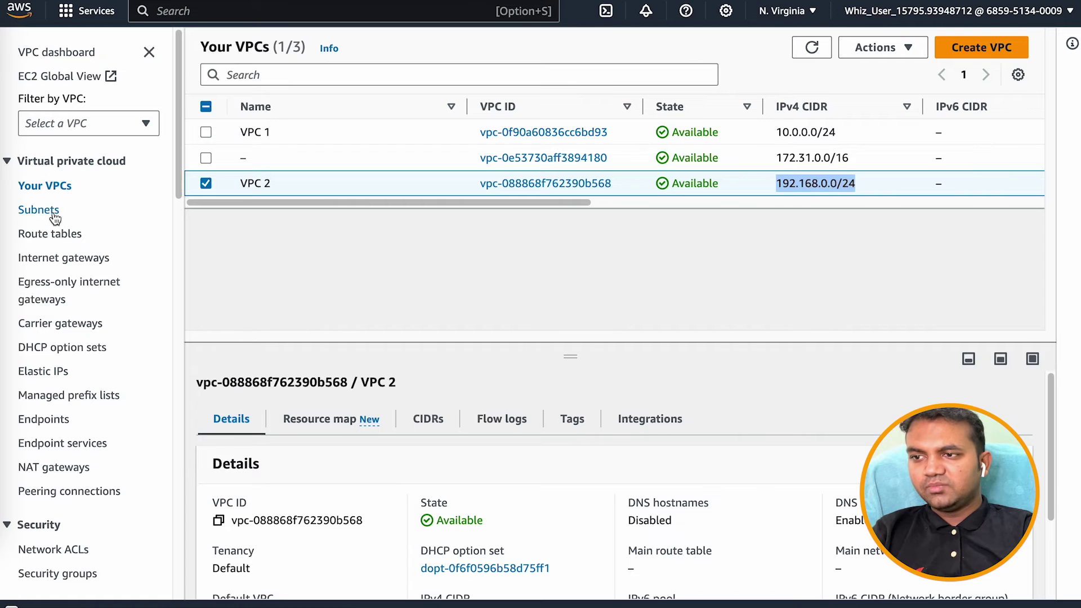
# - Open the routes of VPC 1's Public RT route table for editing
pyautogui.click(54, 234)
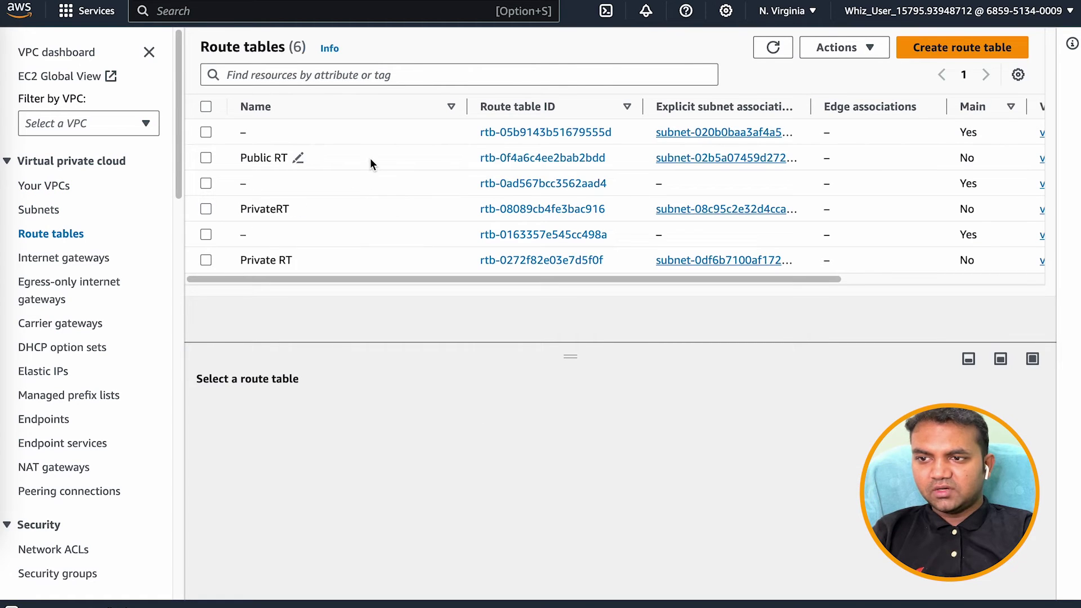
pyautogui.hscroll(5, 560, 160)
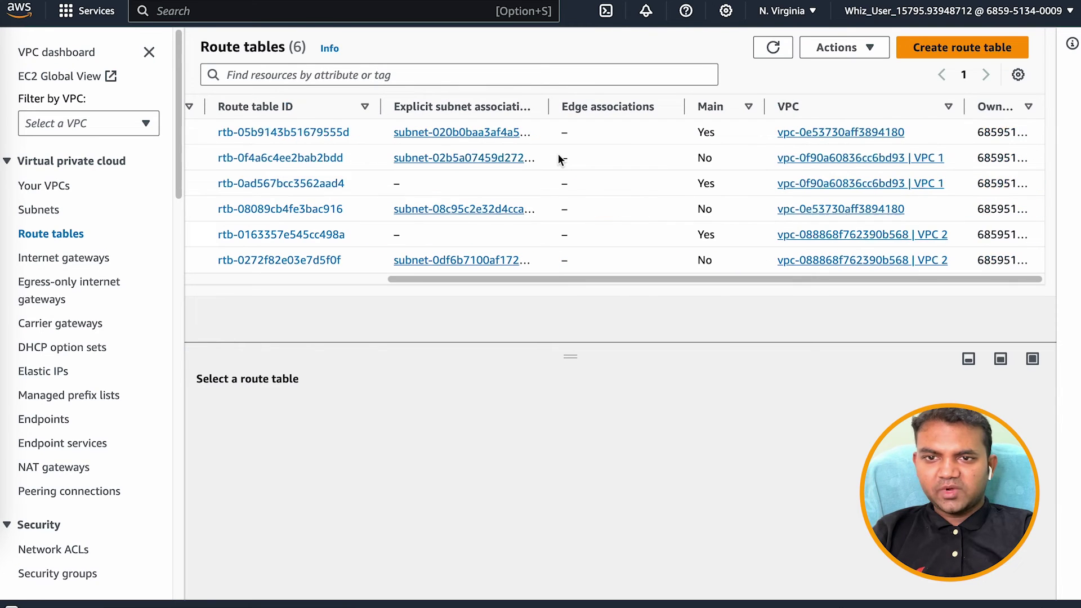
pyautogui.click(302, 158)
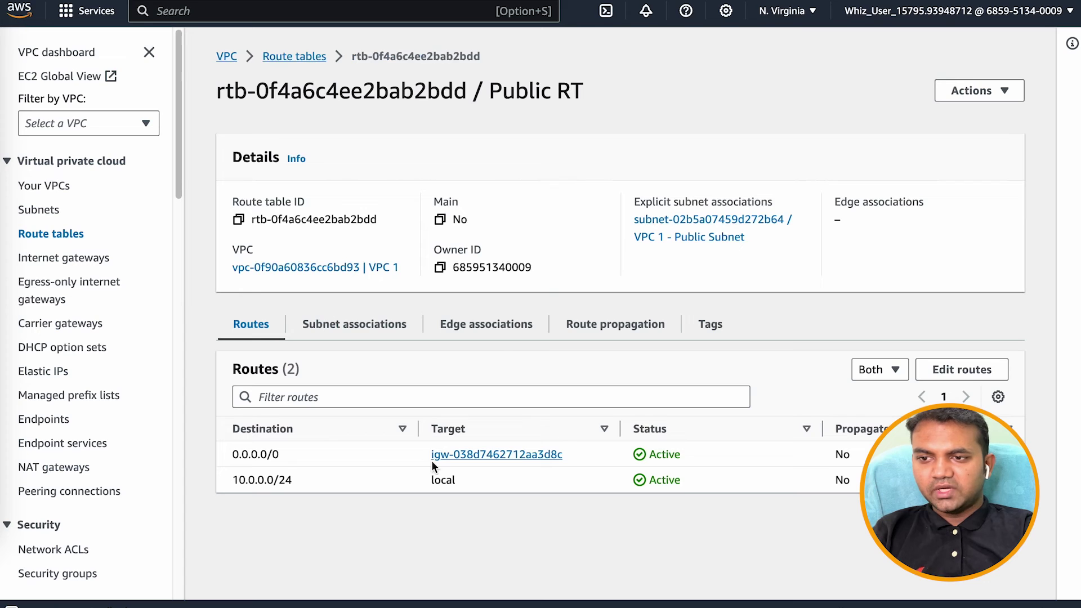
pyautogui.click(926, 371)
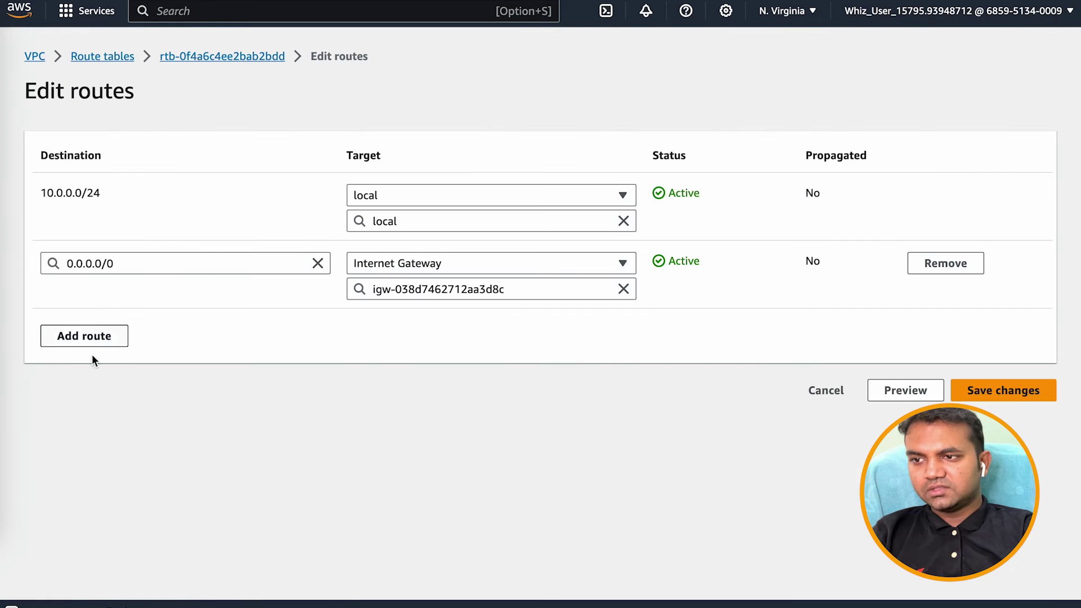
# - Try to save a new route with destination 0.0.0.0/0 and the Peering connection as its target
pyautogui.click(85, 335)
pyautogui.click(137, 338)
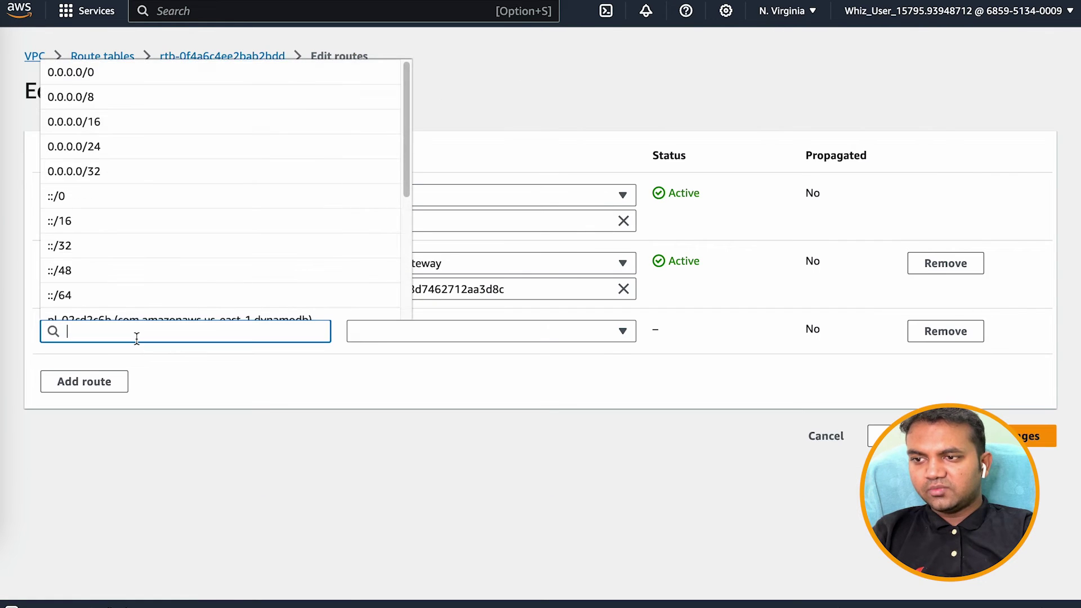
pyautogui.click(92, 73)
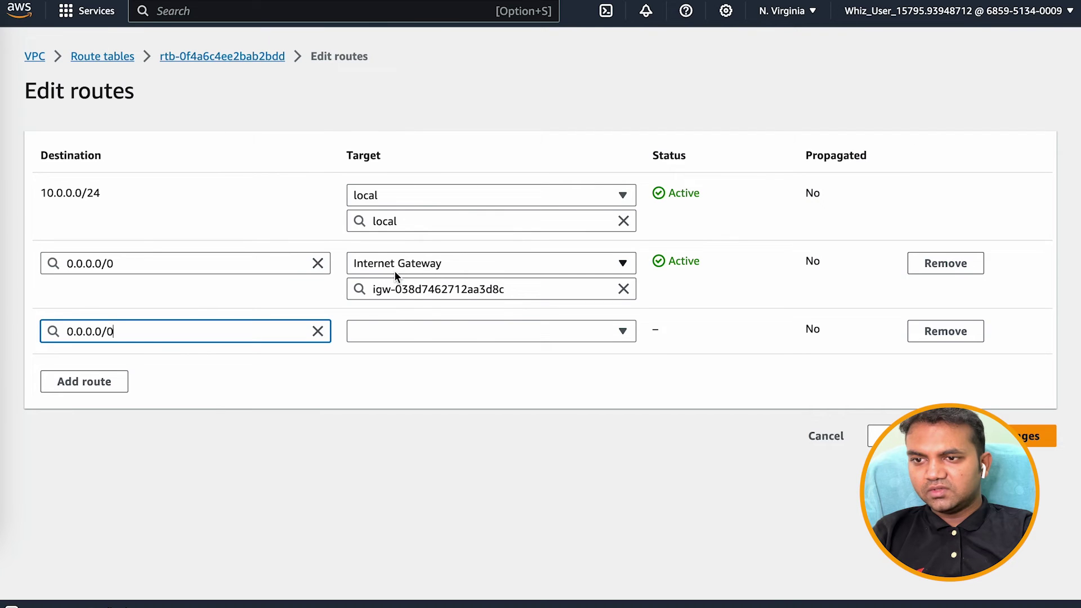
pyautogui.click(406, 331)
pyautogui.scroll(-3, 427, 189)
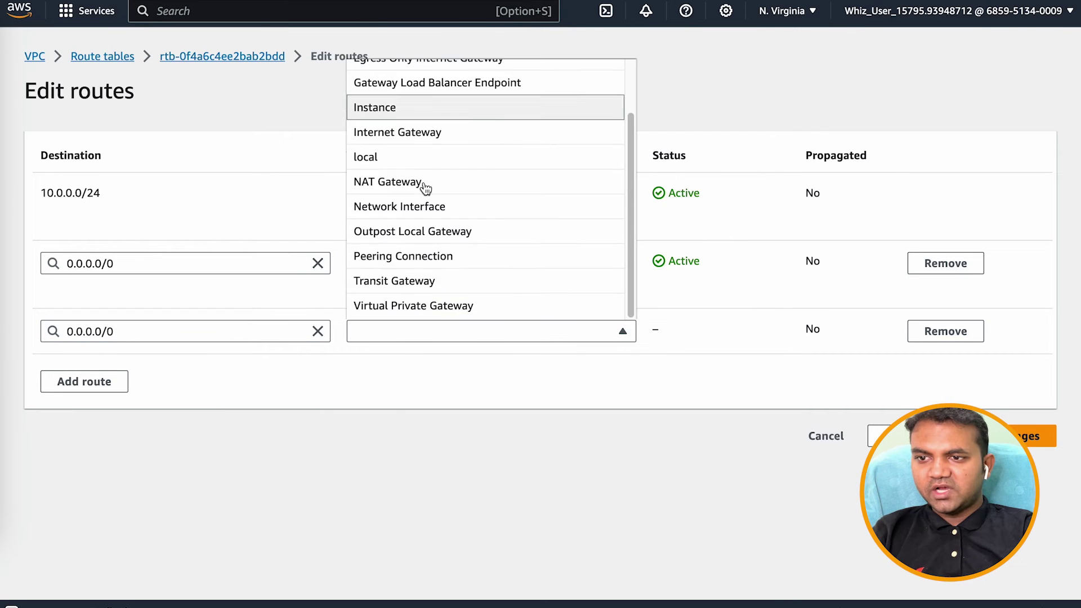
pyautogui.click(417, 253)
pyautogui.click(415, 360)
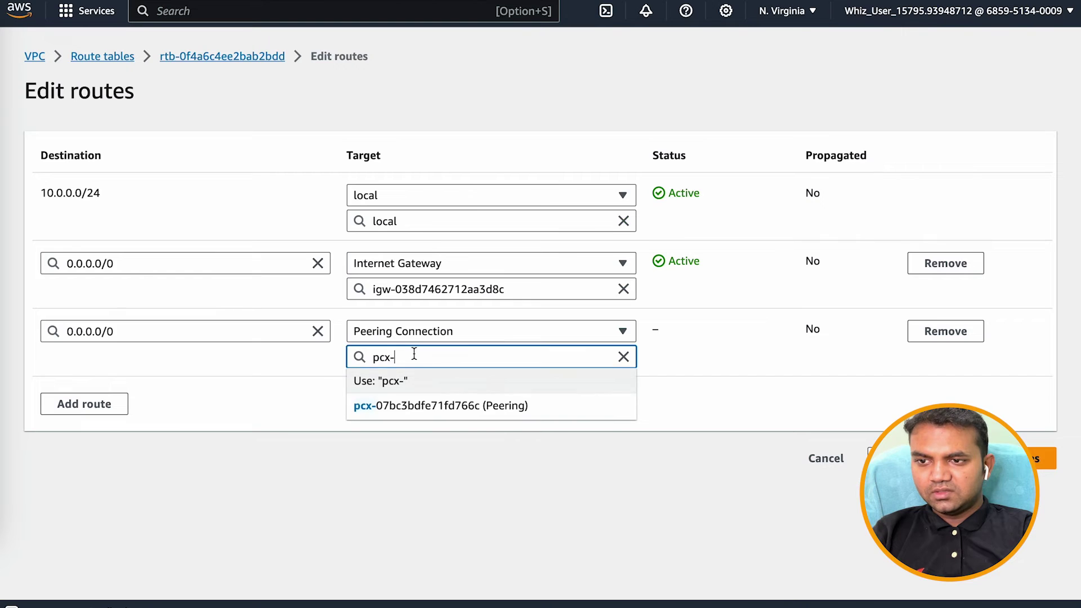
pyautogui.click(432, 406)
pyautogui.click(1045, 458)
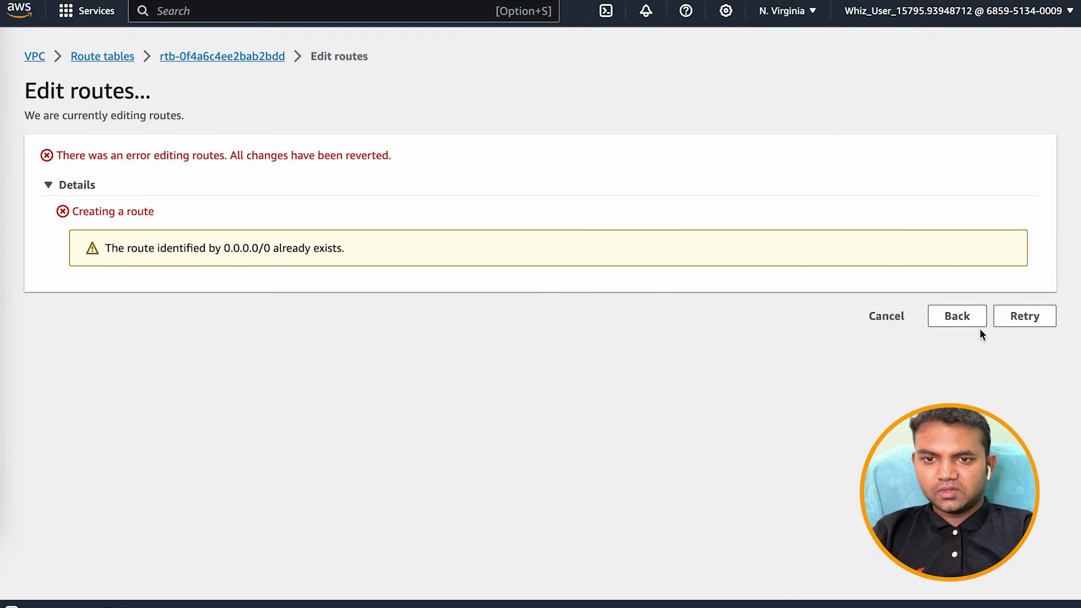
# - Return to the route editor, change the peering route's destination to 192.168.0.0/24 and save the routes
pyautogui.click(964, 318)
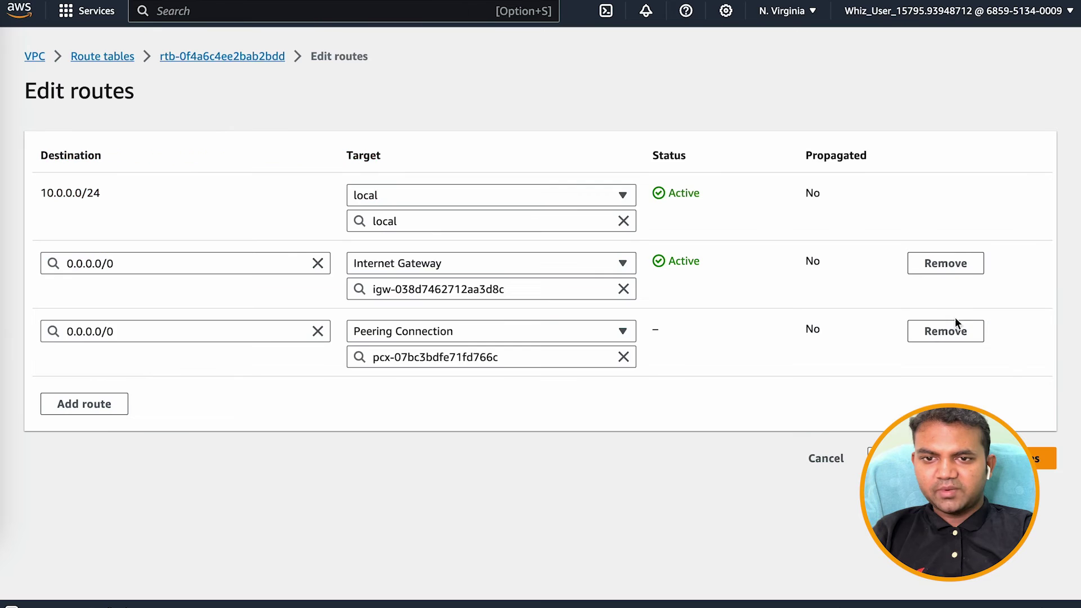
pyautogui.click(315, 334)
pyautogui.press('super+v')
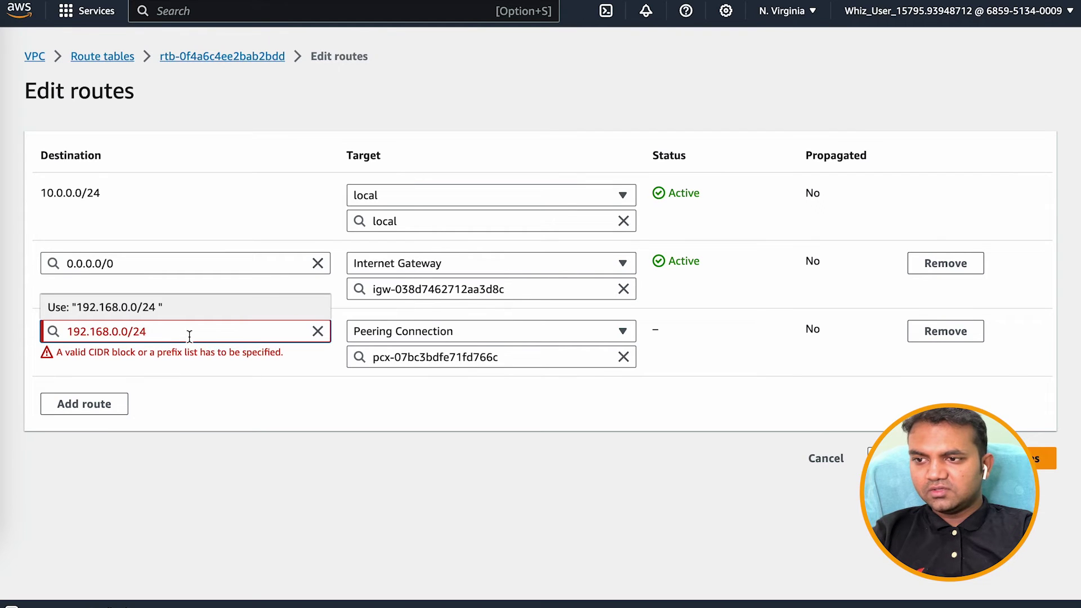
pyautogui.press('BackSpace')
pyautogui.click(174, 307)
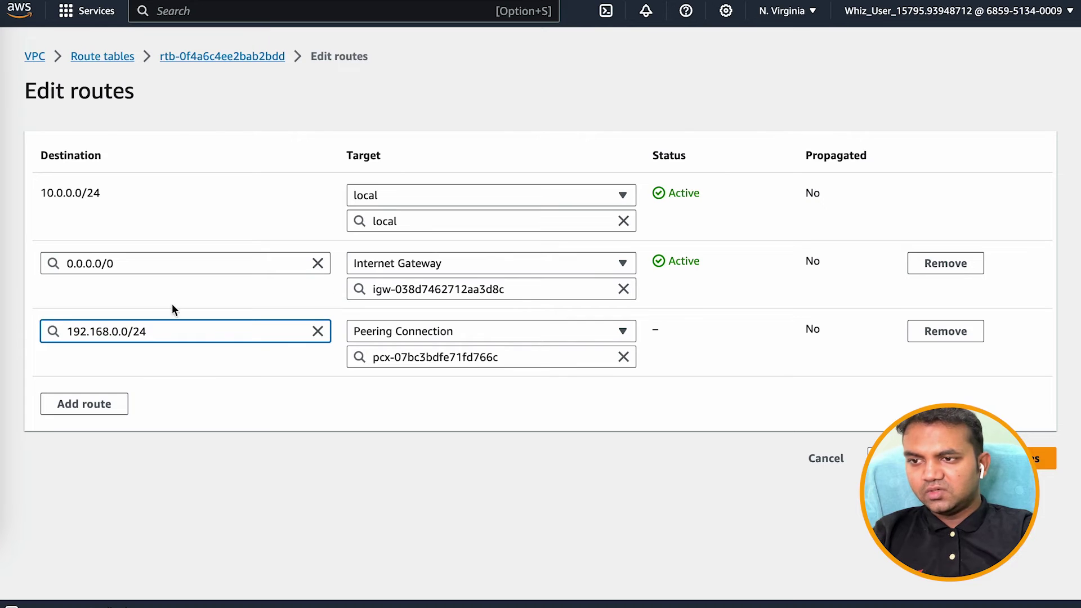
pyautogui.click(901, 458)
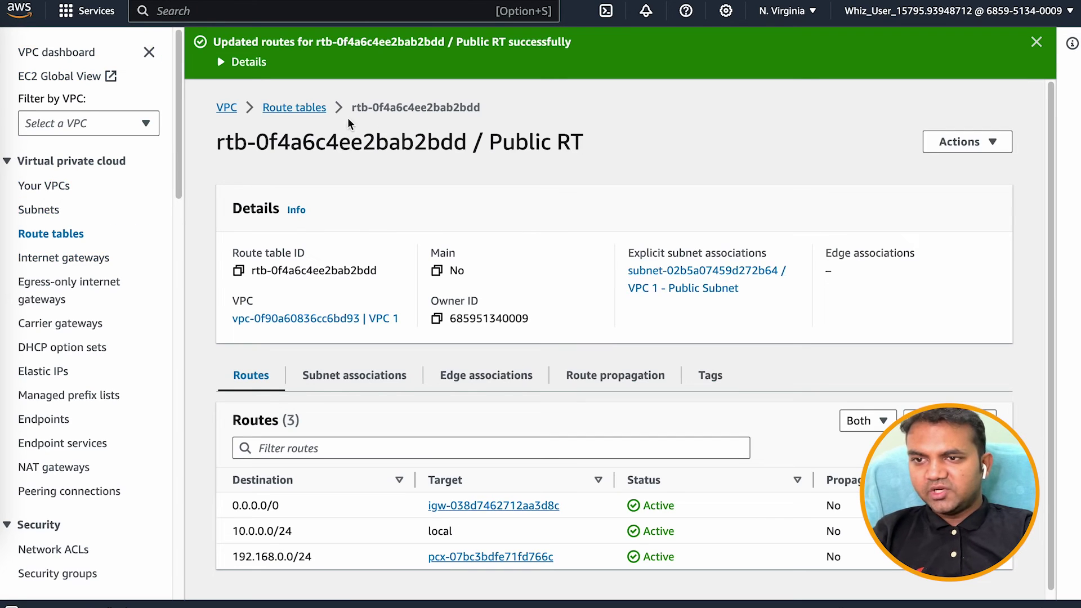
# - Open the routes of VPC 2's Private RT route table for editing
pyautogui.click(295, 108)
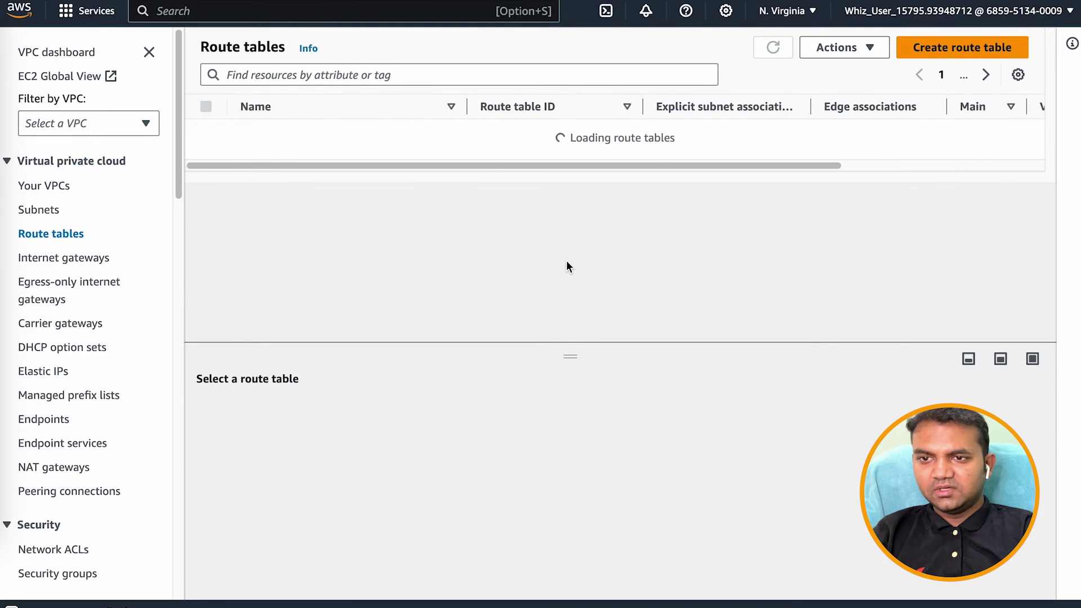
pyautogui.hscroll(5, 567, 230)
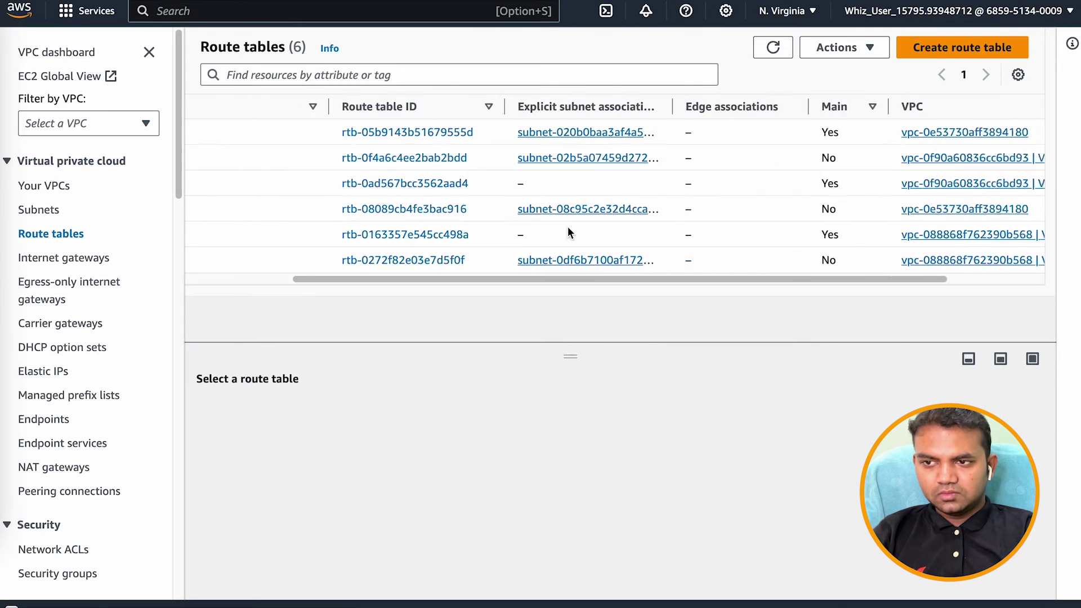
pyautogui.hscroll(2, 567, 231)
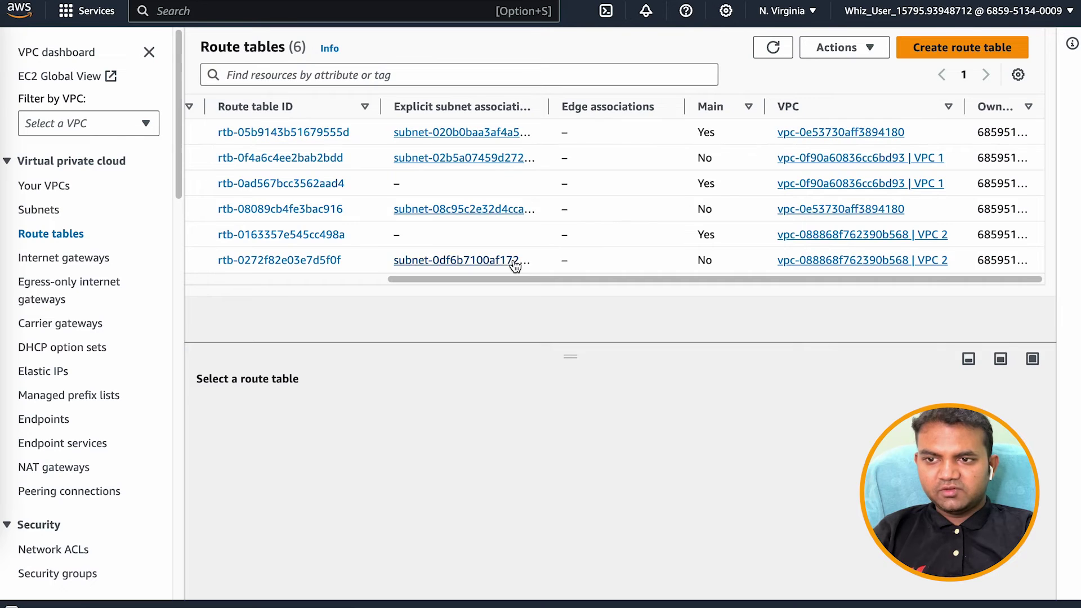
pyautogui.hscroll(-5, 515, 263)
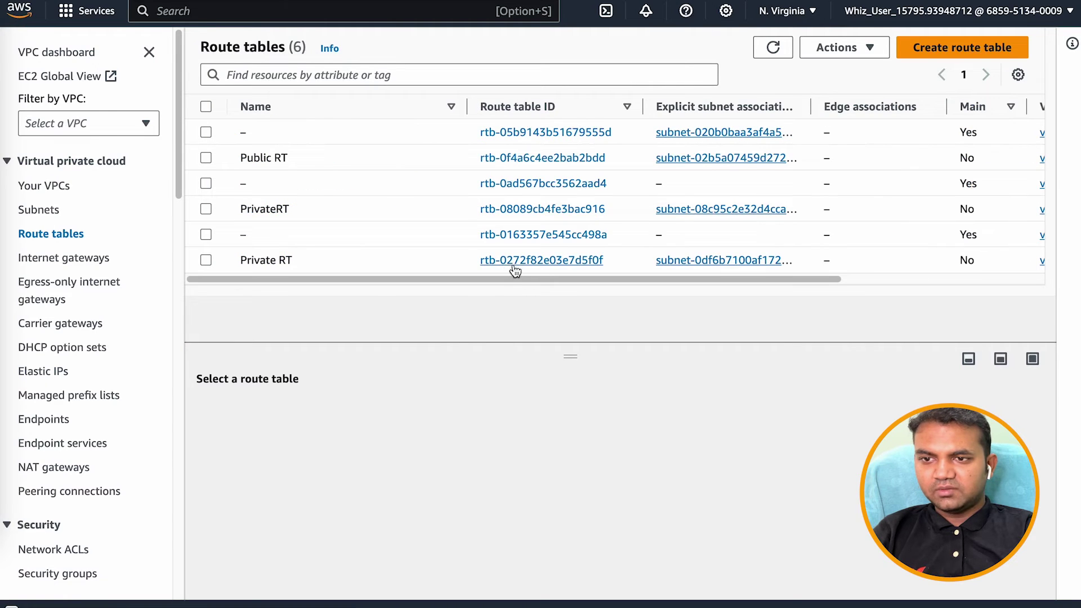
pyautogui.click(517, 261)
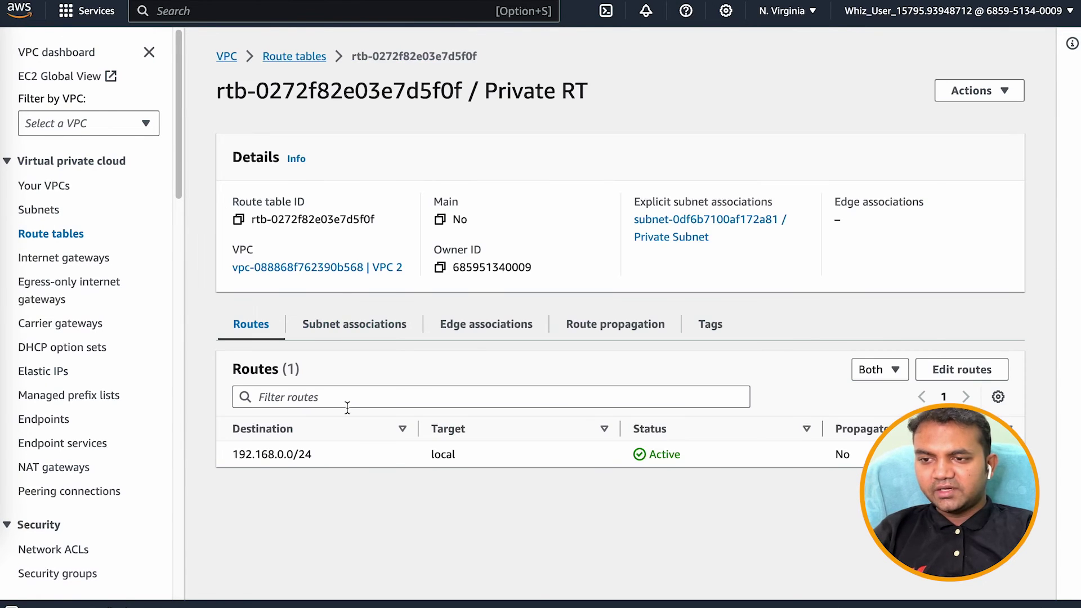
pyautogui.click(990, 376)
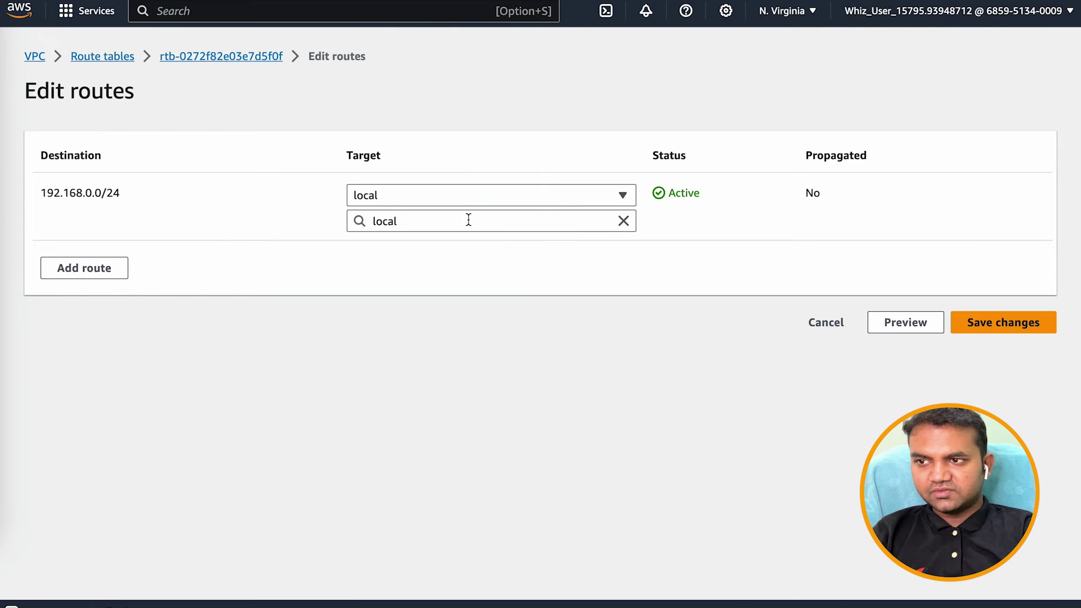
# - Add a route with destination 10.0.0.0/24 to the Private RT route table
pyautogui.click(85, 268)
pyautogui.click(93, 259)
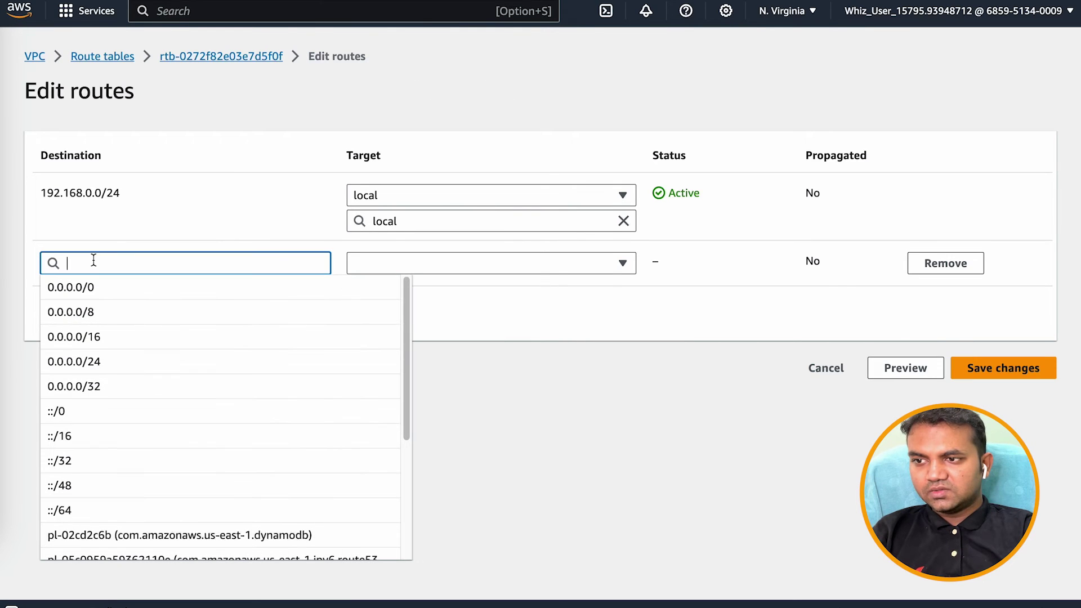
pyautogui.write('10.')
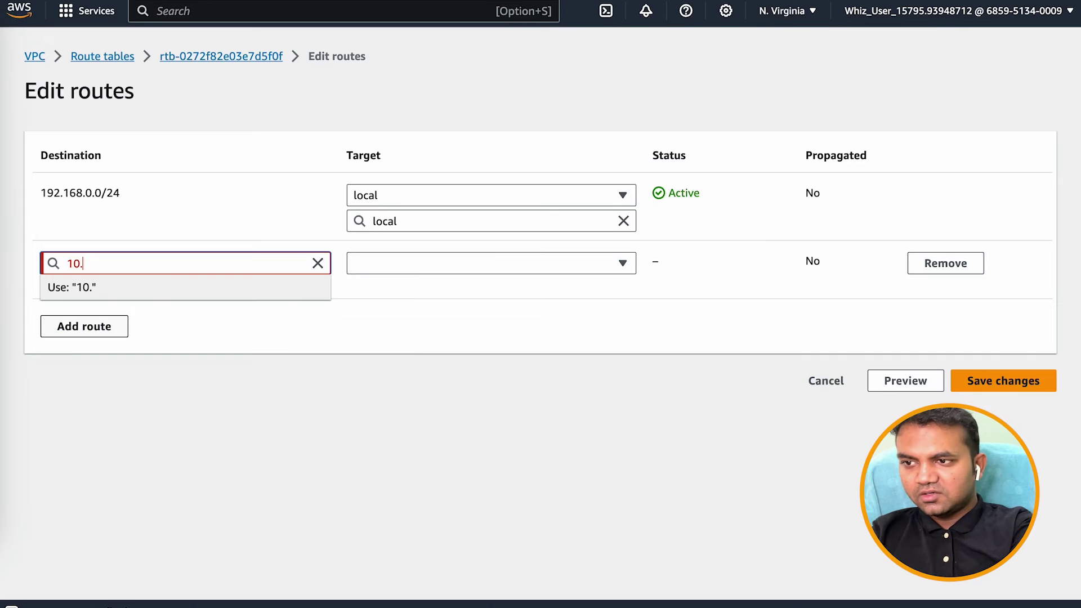
pyautogui.write('0.0.0.')
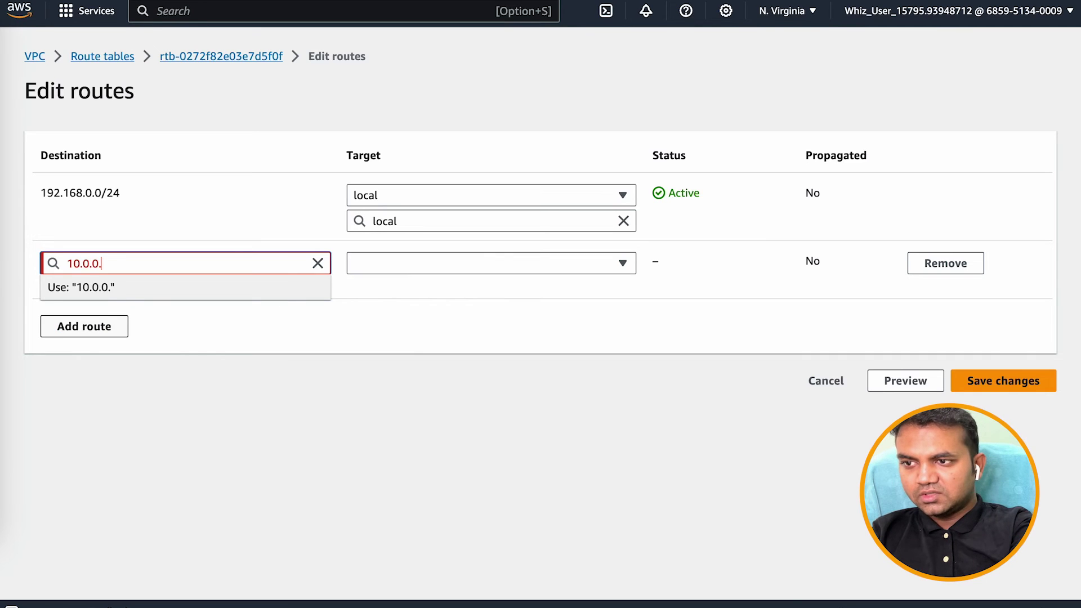
pyautogui.write('/24')
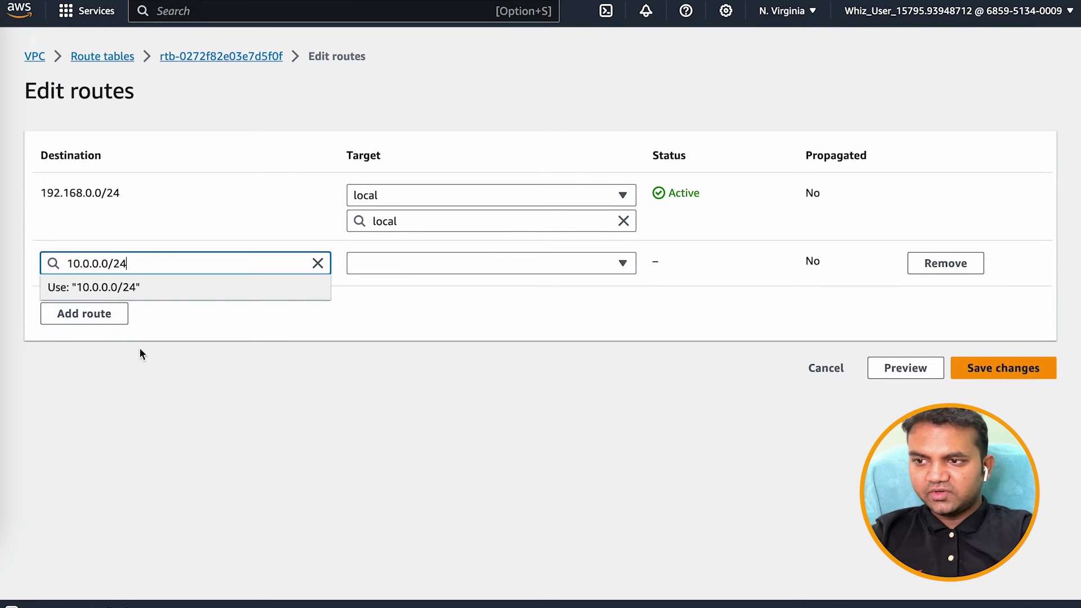
pyautogui.click(168, 290)
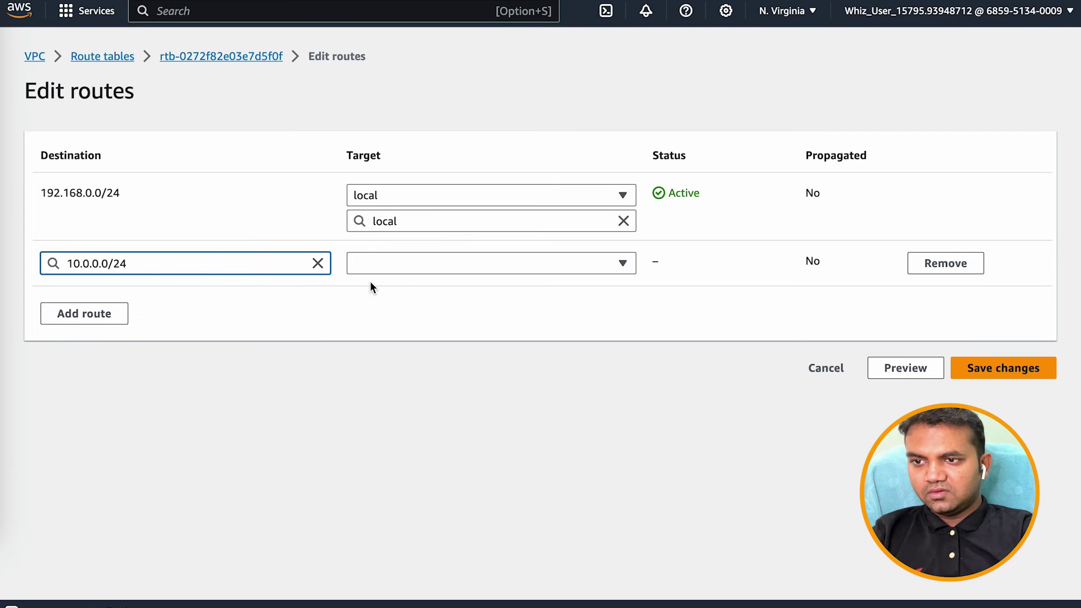
# - Set the 10.0.0.0/24 route's target to Peering Connection pcx-07bc3bdfe71fd766c and save the routes
pyautogui.click(401, 270)
pyautogui.scroll(-1, 428, 417)
pyautogui.click(412, 493)
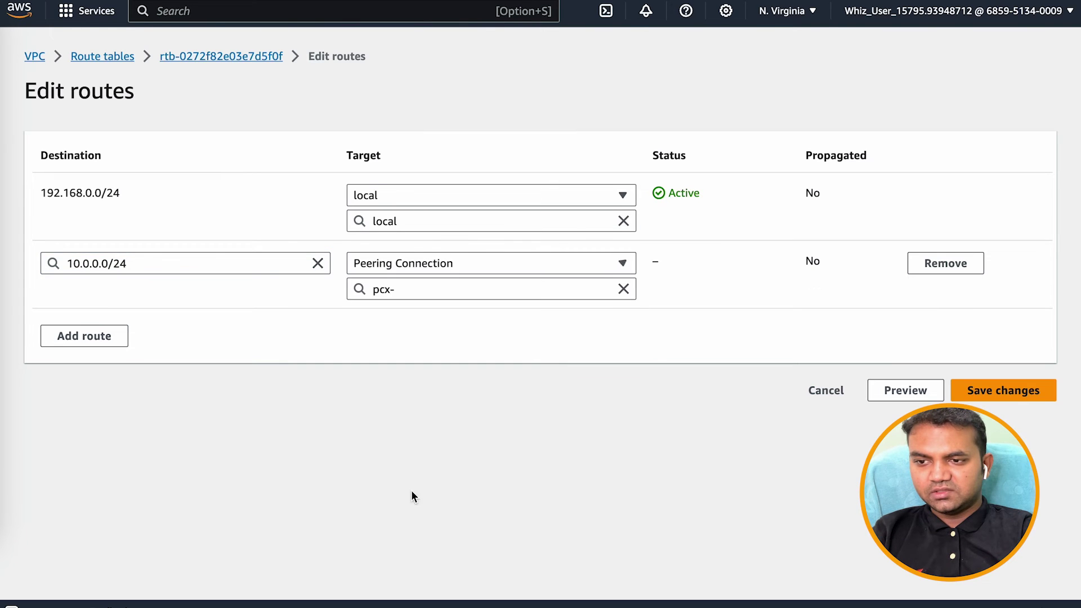
pyautogui.click(437, 289)
pyautogui.click(448, 335)
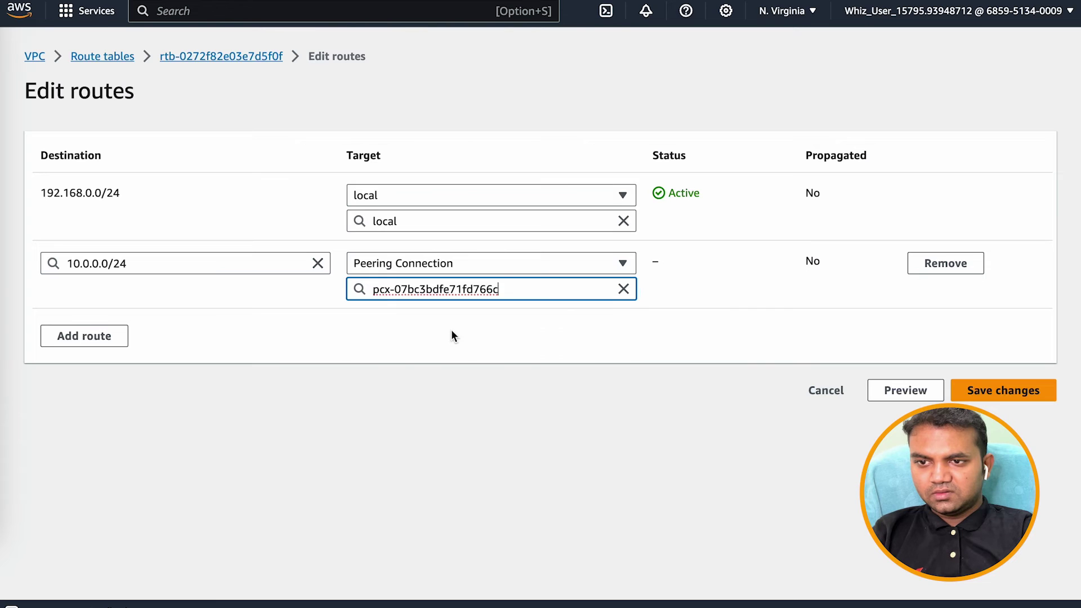
pyautogui.click(986, 393)
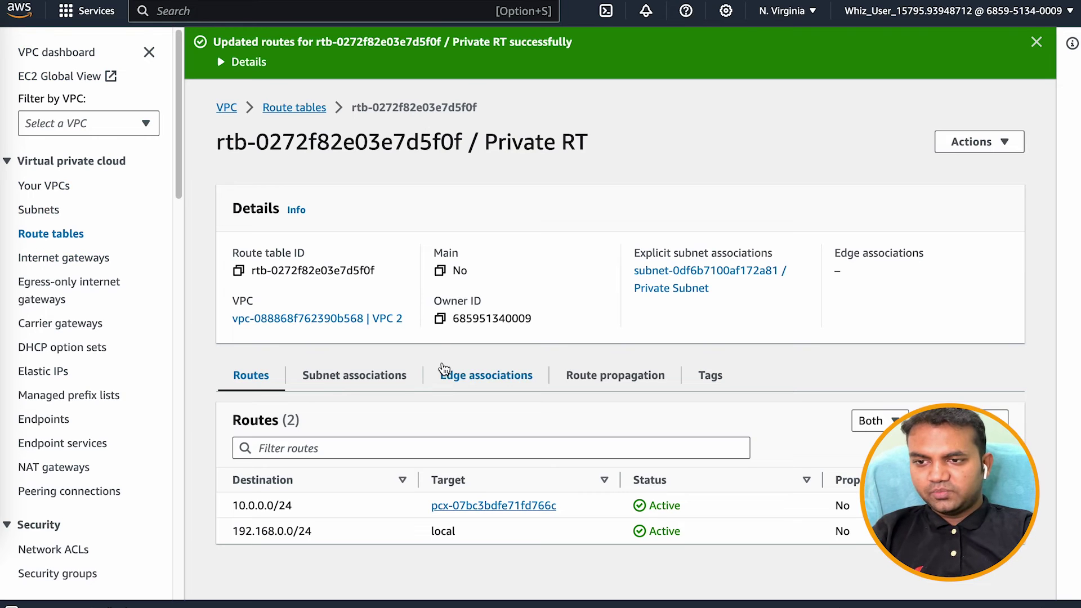
# - Examine the security groups' VPC IDs and inbound and outbound rule counts, selecting the SG - VPC 2 group of VPC 2
pyautogui.scroll(-5, 82, 571)
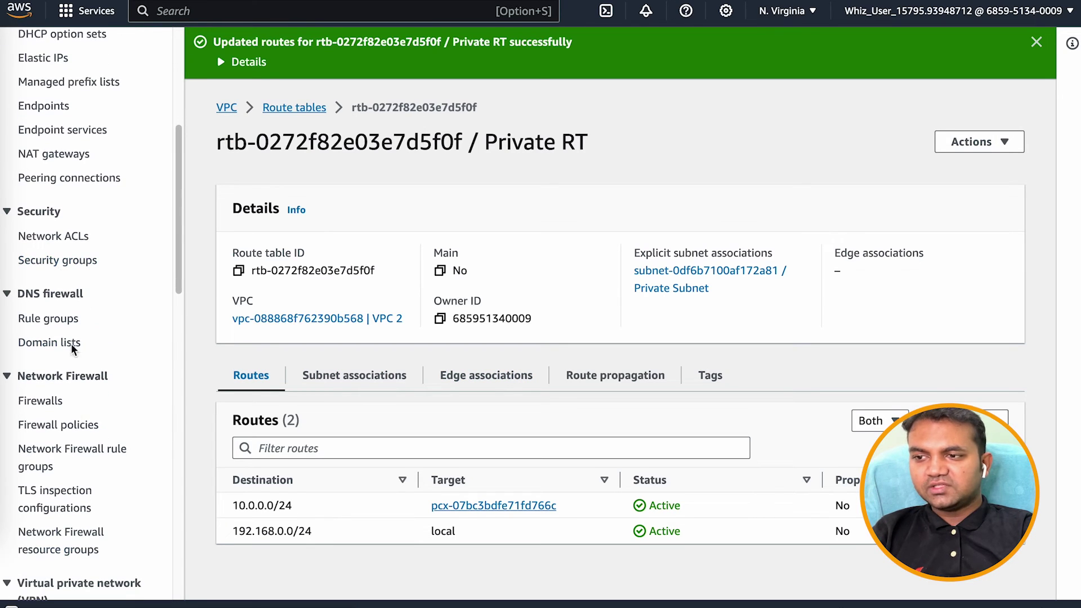
pyautogui.click(58, 260)
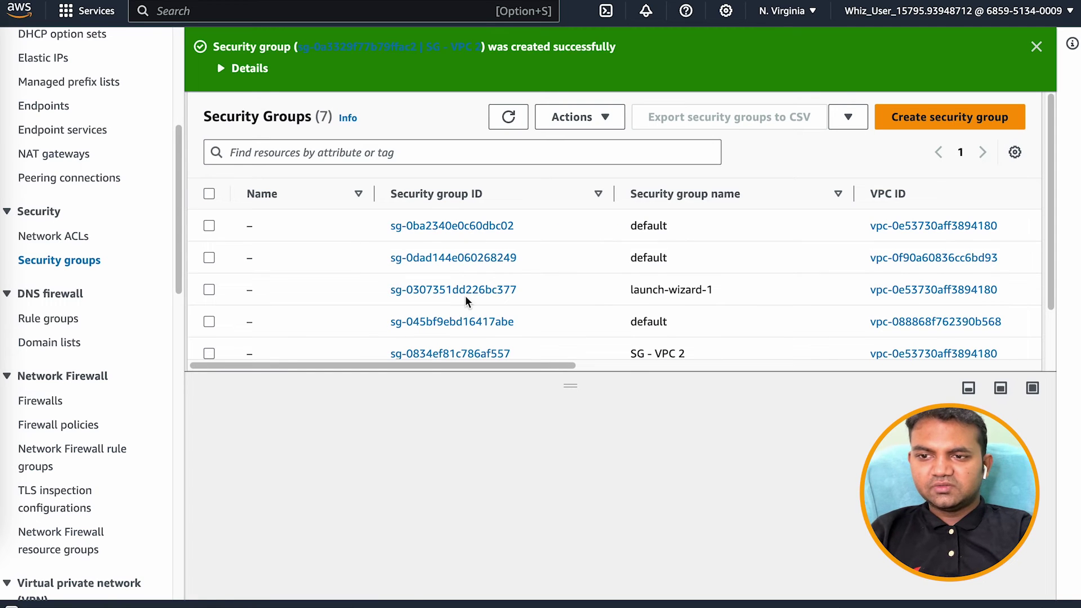
pyautogui.scroll(-2, 473, 296)
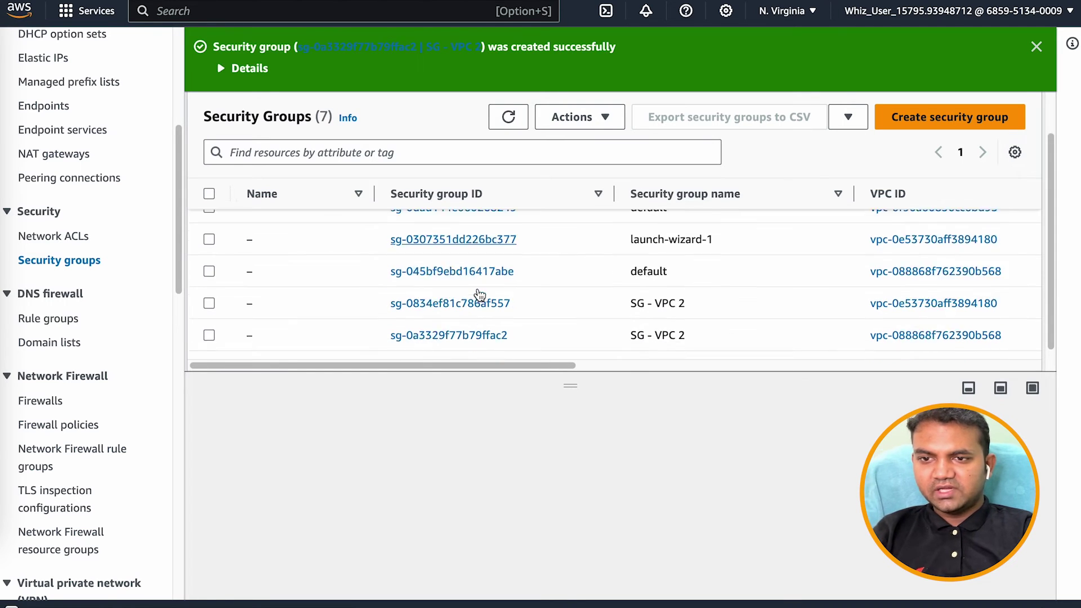
pyautogui.hscroll(5, 478, 293)
pyautogui.hscroll(5, 478, 292)
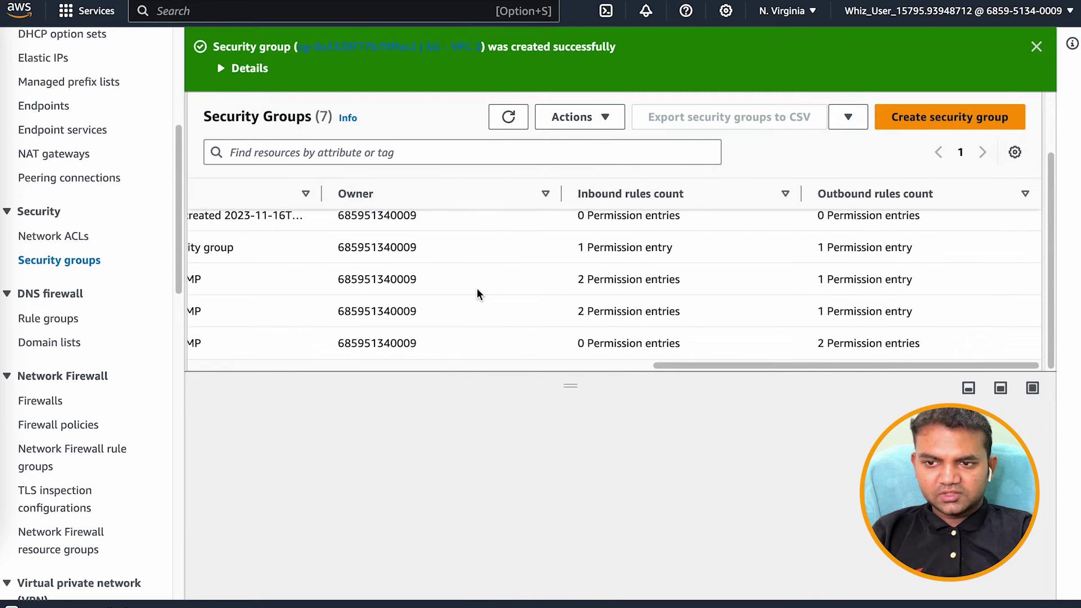
pyautogui.click(399, 304)
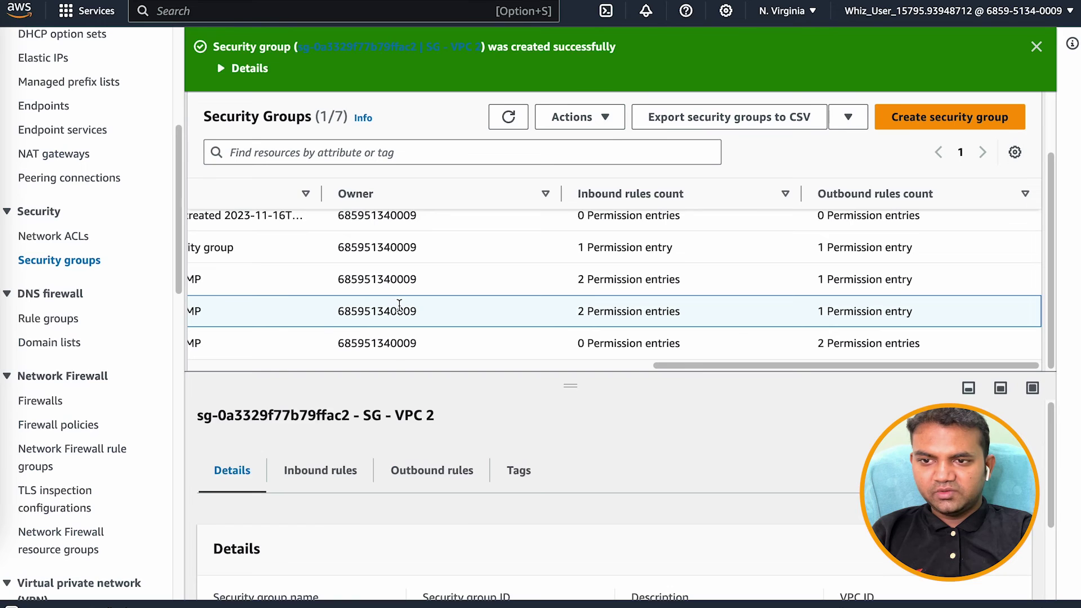
pyautogui.hscroll(-10, 400, 309)
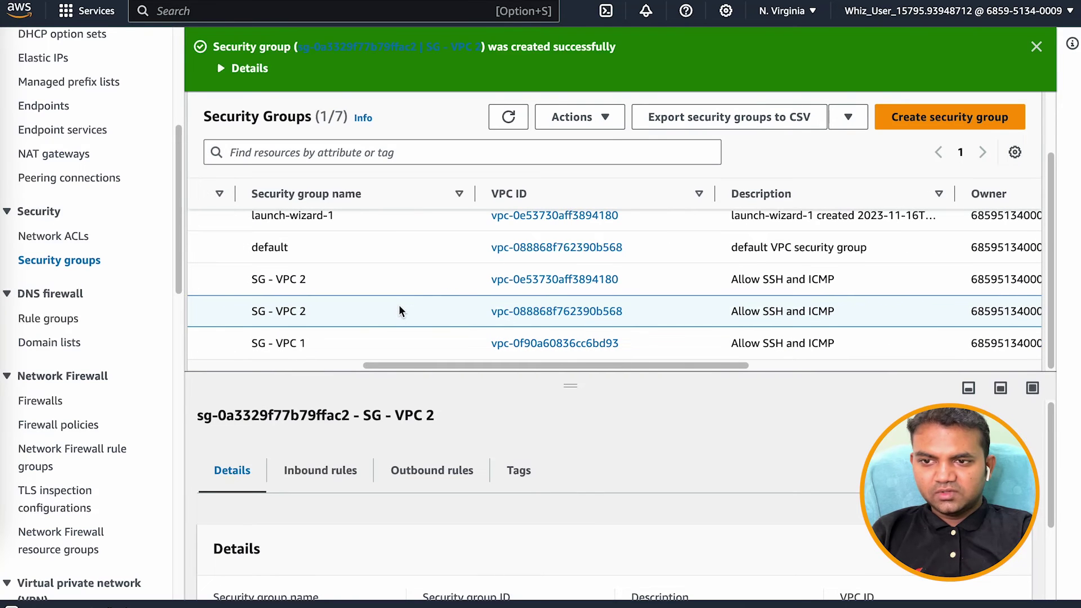
pyautogui.hscroll(-5, 475, 316)
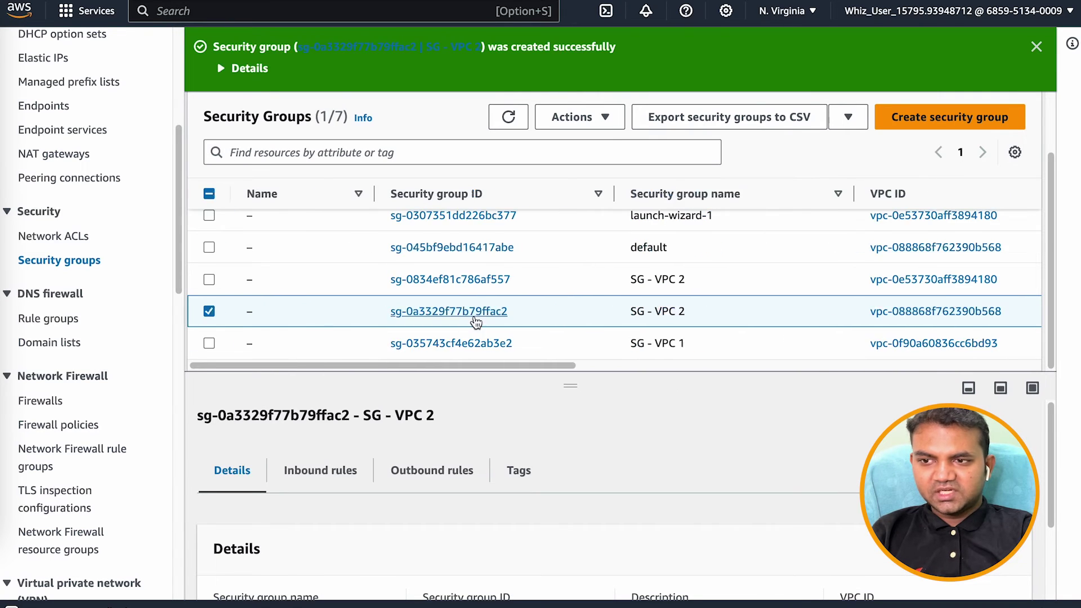
# - Check the VPC ID of the unnamed 172.31.0.0/16 VPC in the list of VPCs
pyautogui.scroll(5, 121, 239)
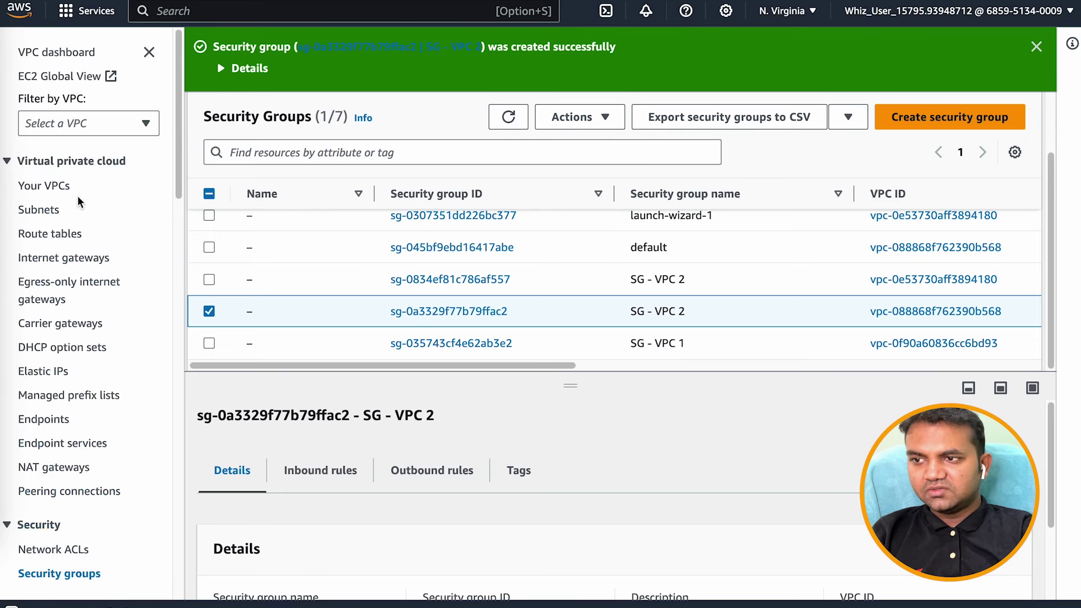
pyautogui.click(50, 187)
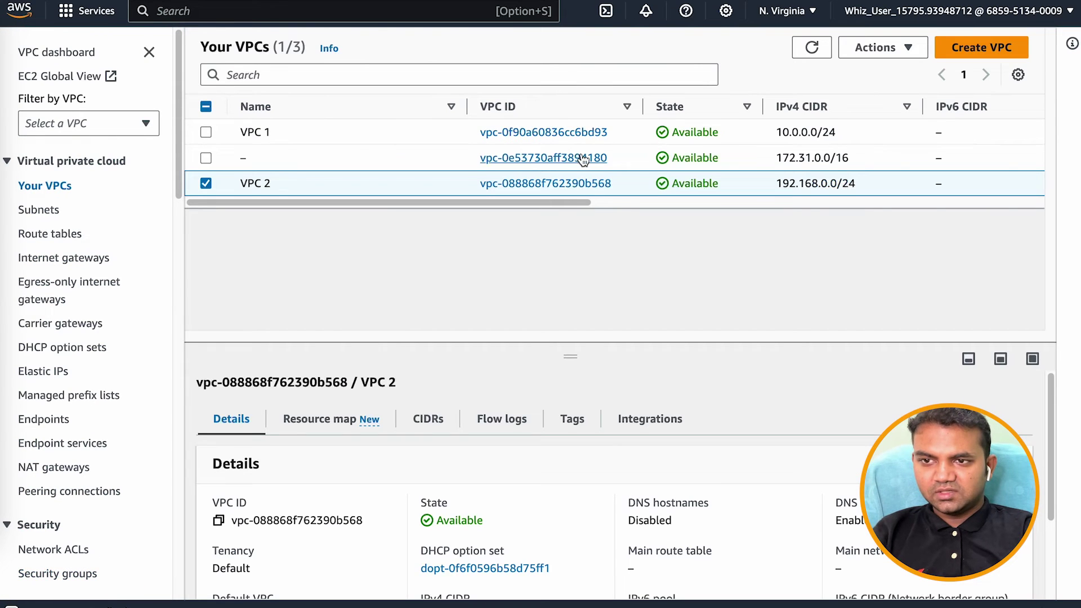
pyautogui.moveTo(609, 157); pyautogui.dragTo(588, 157)
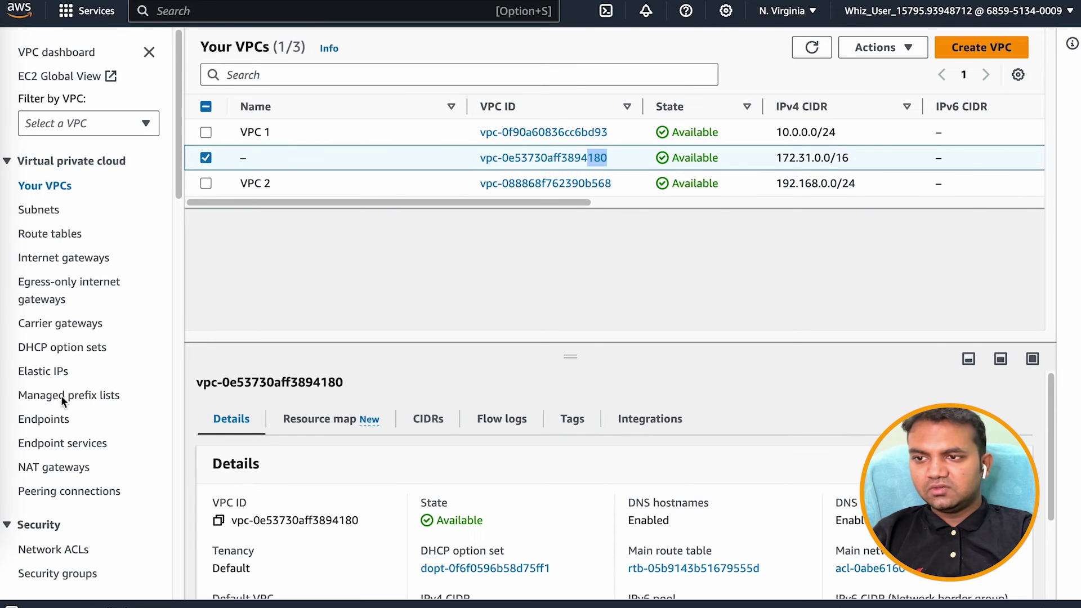
# - Return to the security groups and examine the details of the SG - VPC 2 group that belongs to the unnamed VPC
pyautogui.scroll(-5, 39, 431)
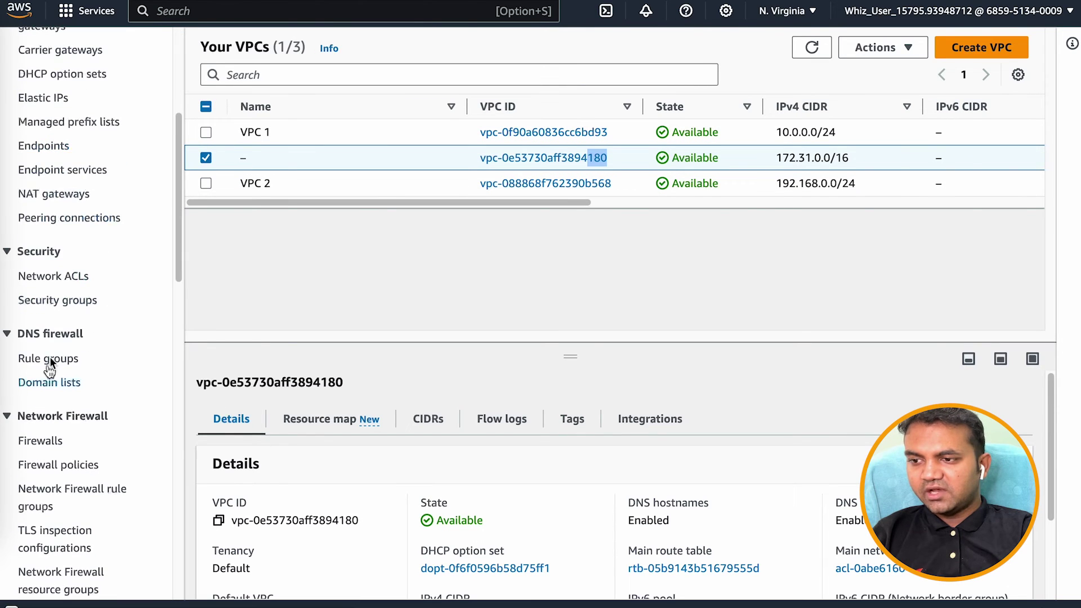
pyautogui.click(64, 303)
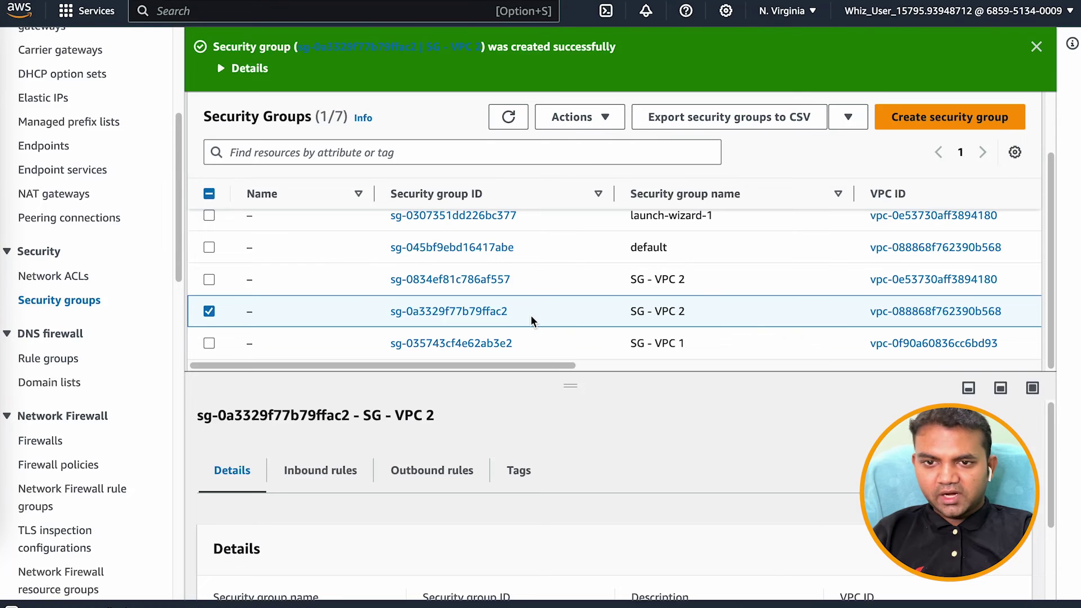
pyautogui.click(548, 282)
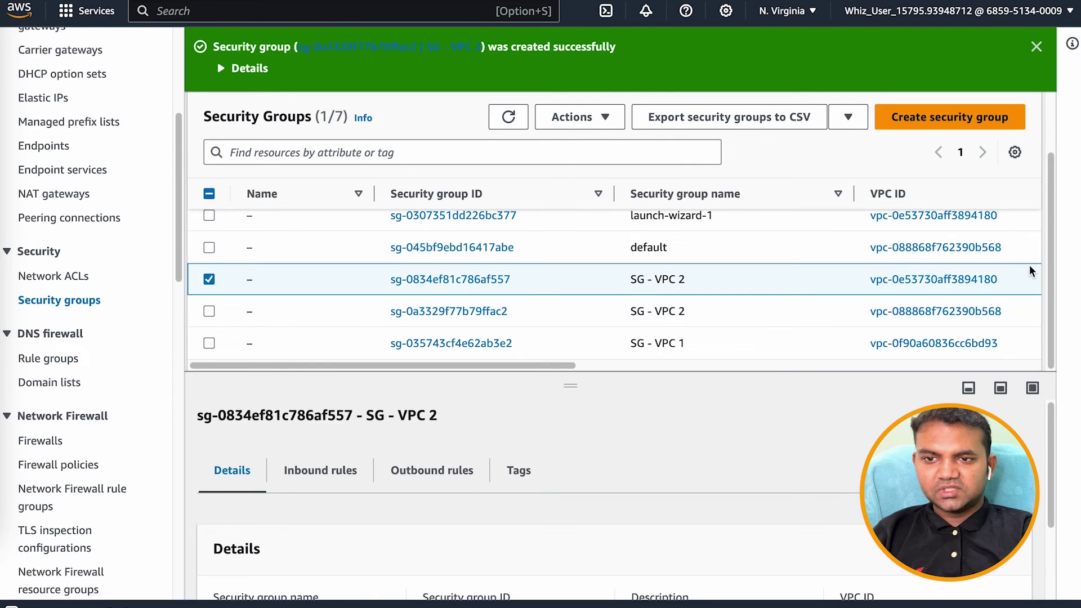
pyautogui.hscroll(10, 958, 276)
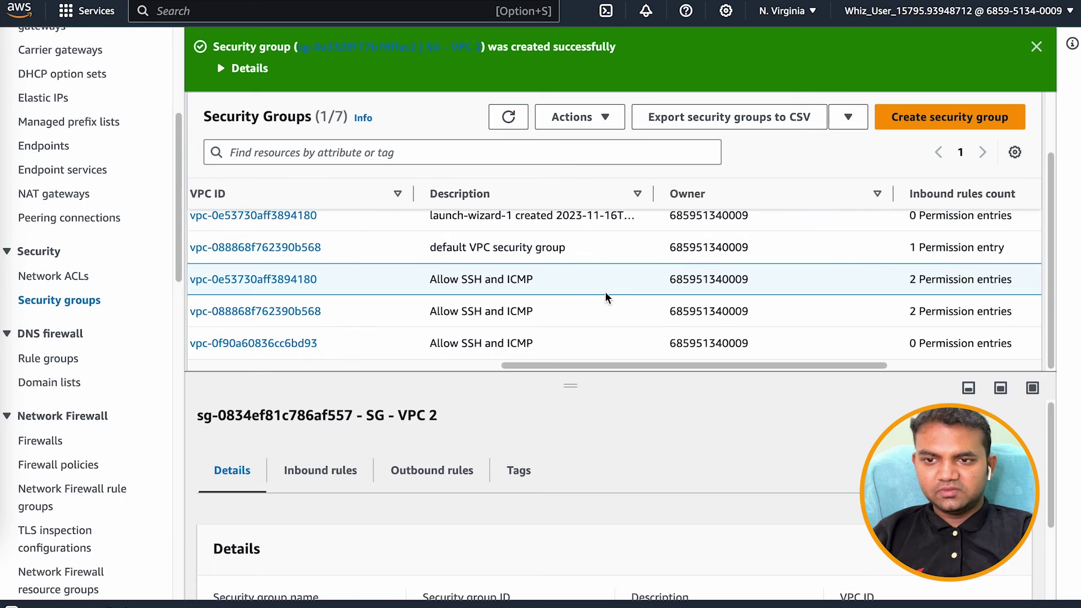
pyautogui.hscroll(5, 604, 291)
pyautogui.hscroll(-10, 604, 291)
pyautogui.hscroll(8, 605, 292)
pyautogui.hscroll(-10, 605, 291)
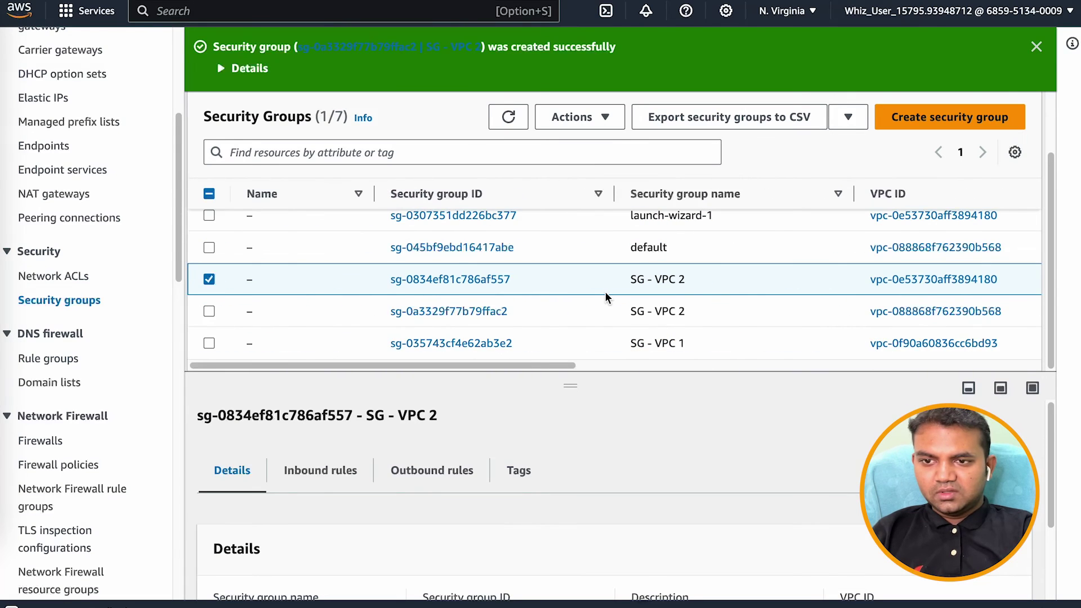
# - Open the inbound rules of the SG - VPC 1 security group for editing
pyautogui.click(476, 349)
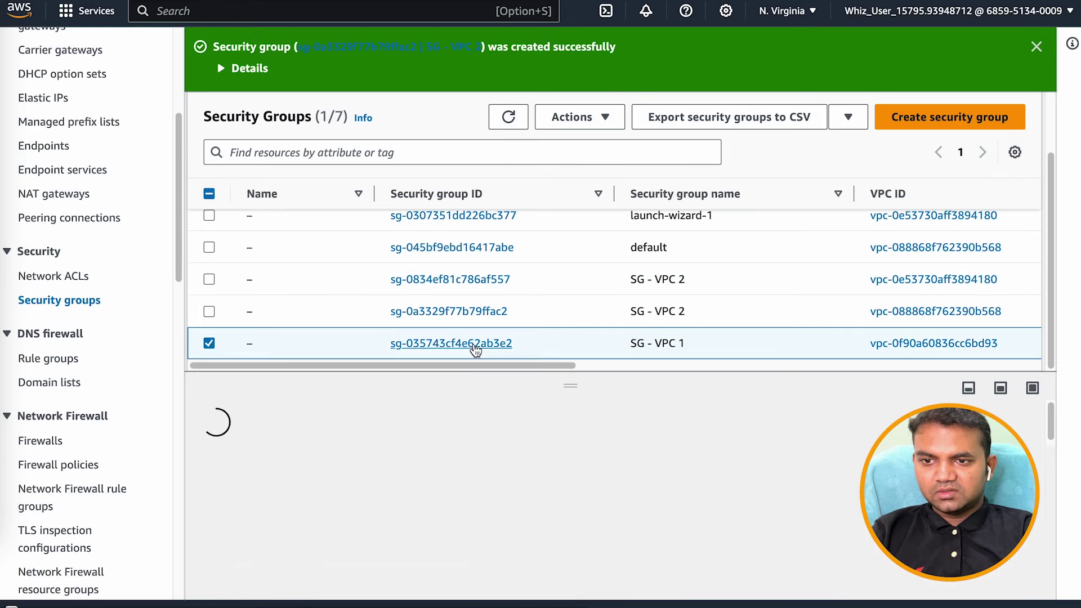
pyautogui.click(451, 343)
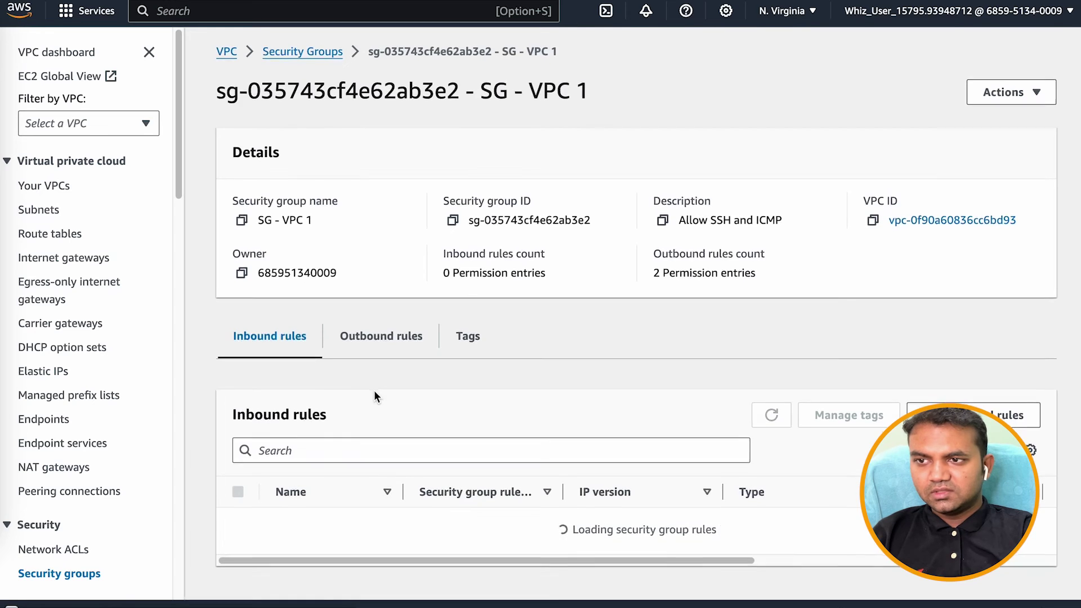
pyautogui.click(972, 416)
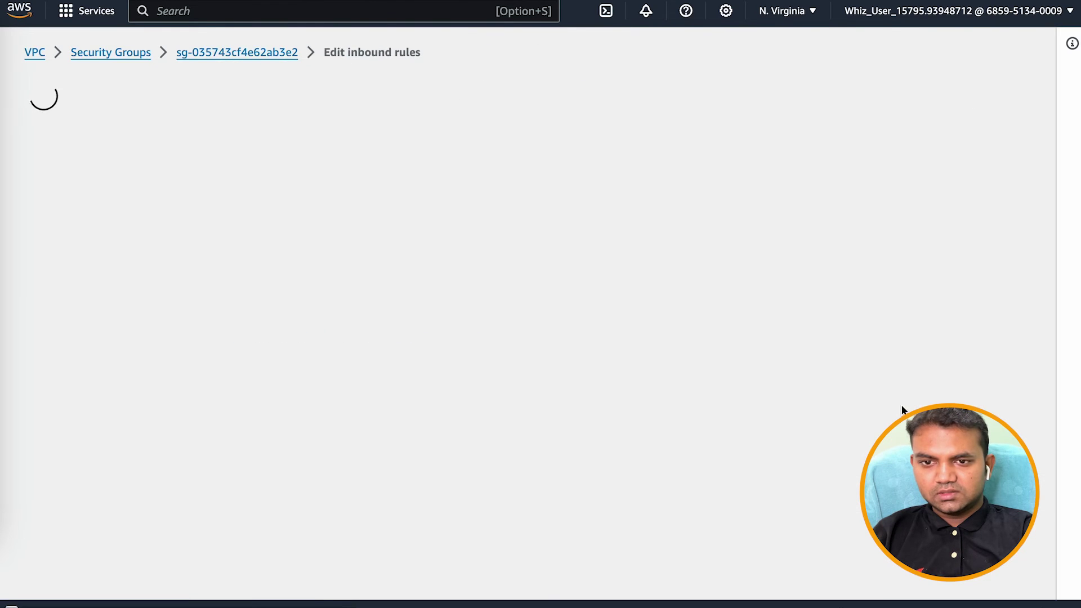
# - Add an inbound rule to SG - VPC 1 that allows SSH from Anywhere-IPv4
pyautogui.click(103, 274)
pyautogui.click(309, 275)
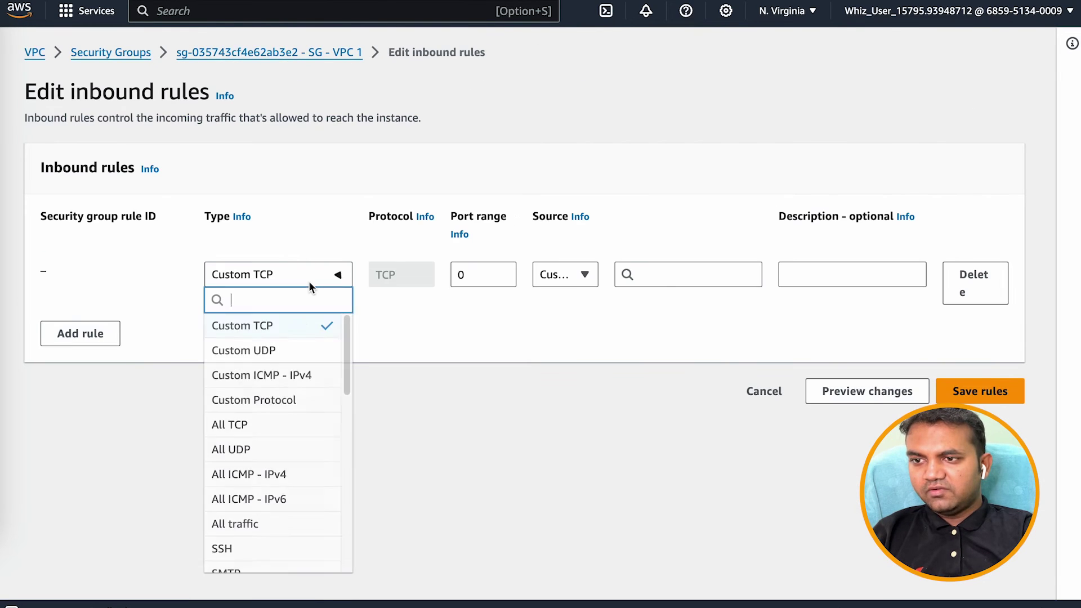
pyautogui.scroll(-3, 285, 496)
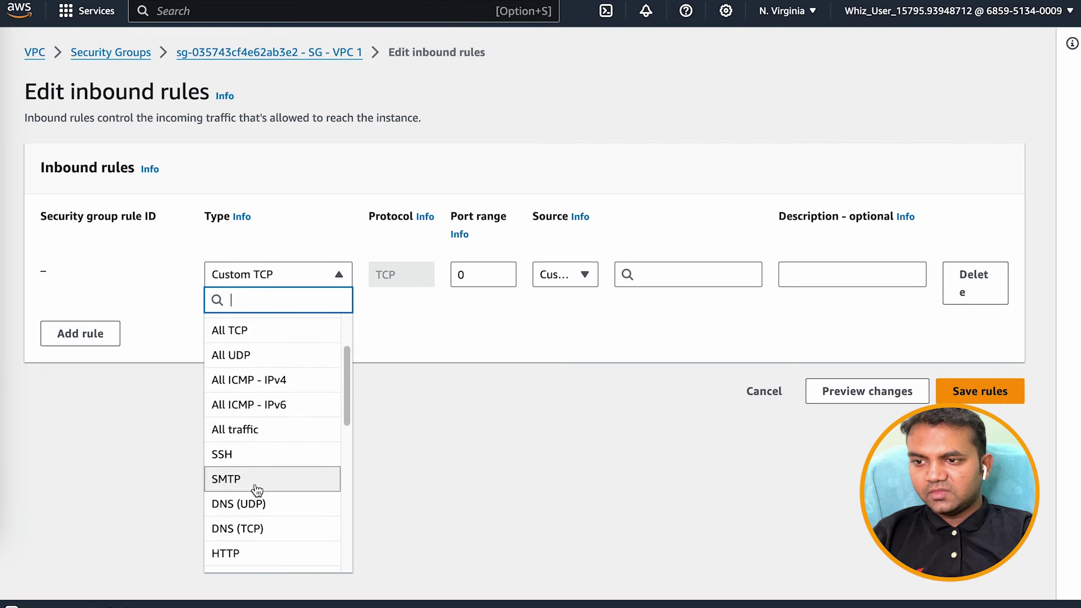
pyautogui.click(284, 453)
pyautogui.click(576, 277)
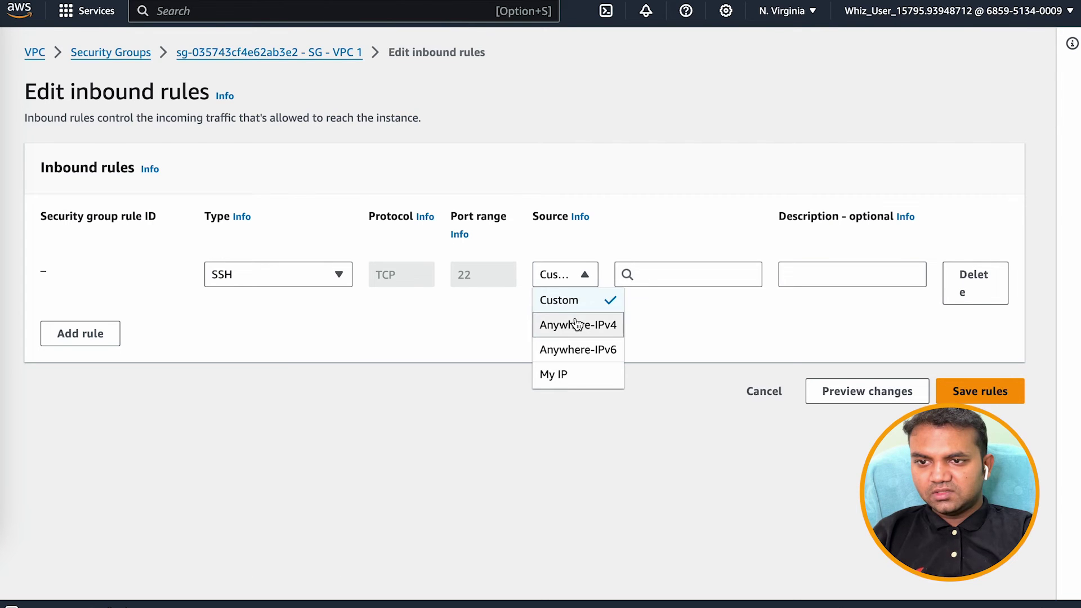
pyautogui.click(574, 328)
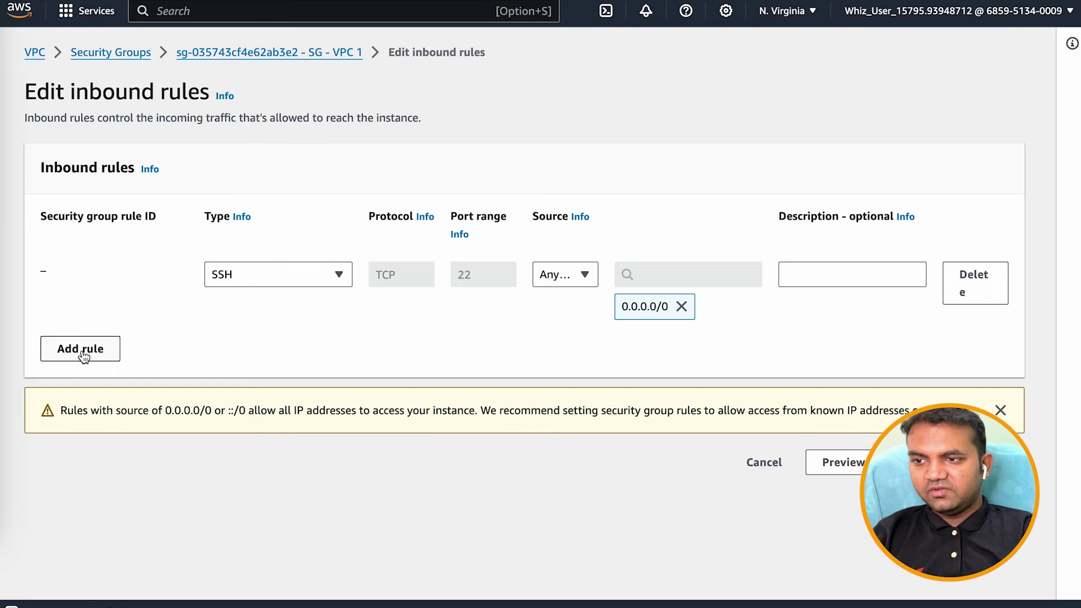
# - Add an All ICMP - IPv4 inbound rule with the custom source 192.0.0.0/24 and save the SG - VPC 1 rules
pyautogui.click(84, 352)
pyautogui.click(316, 352)
pyautogui.scroll(-3, 273, 208)
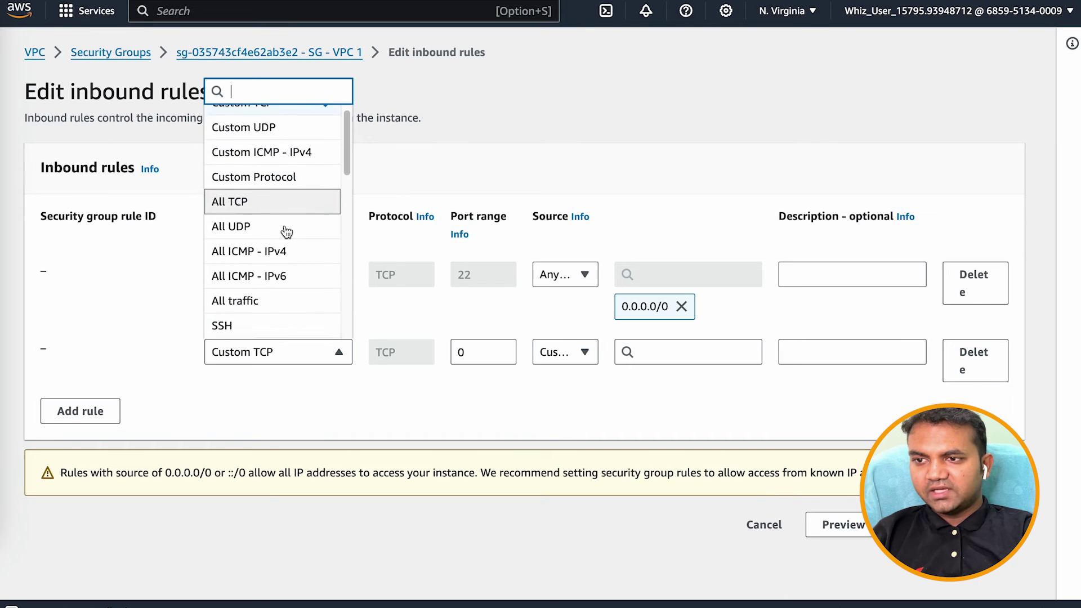
pyautogui.click(273, 194)
pyautogui.click(582, 348)
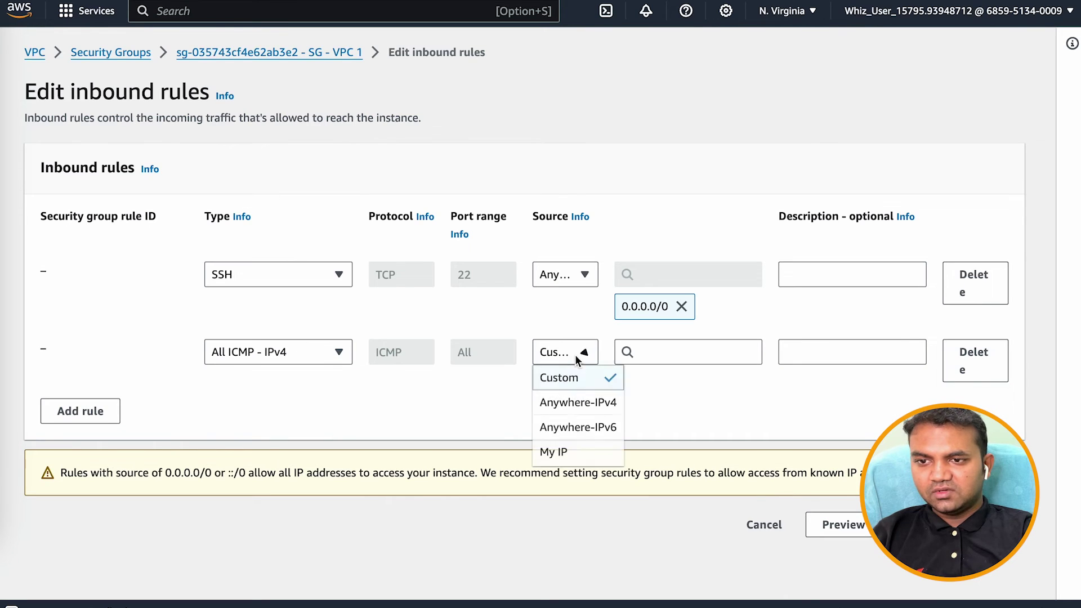
pyautogui.click(668, 351)
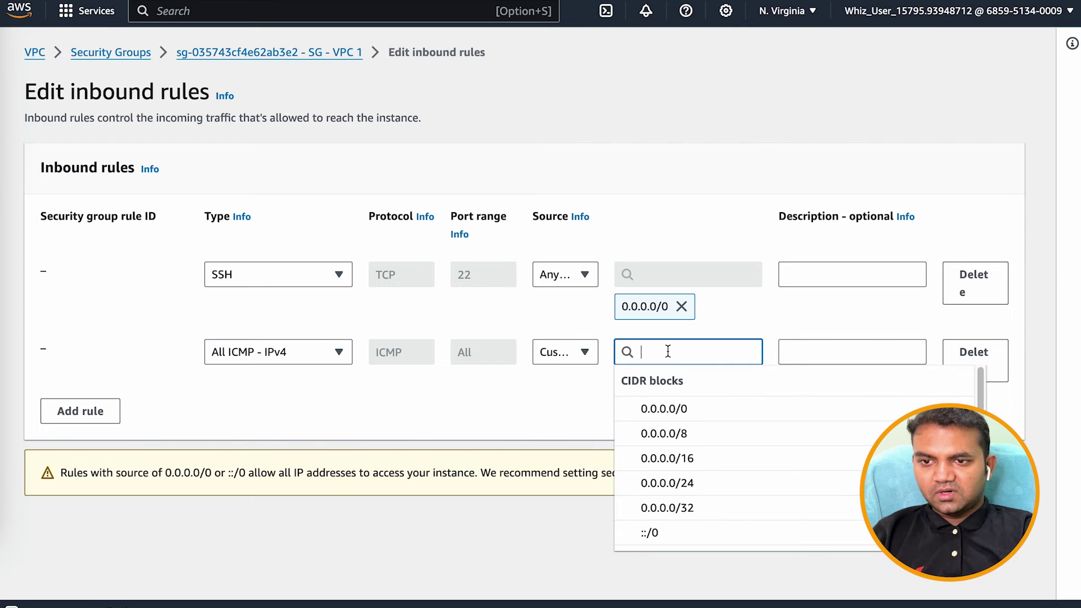
pyautogui.write('192.')
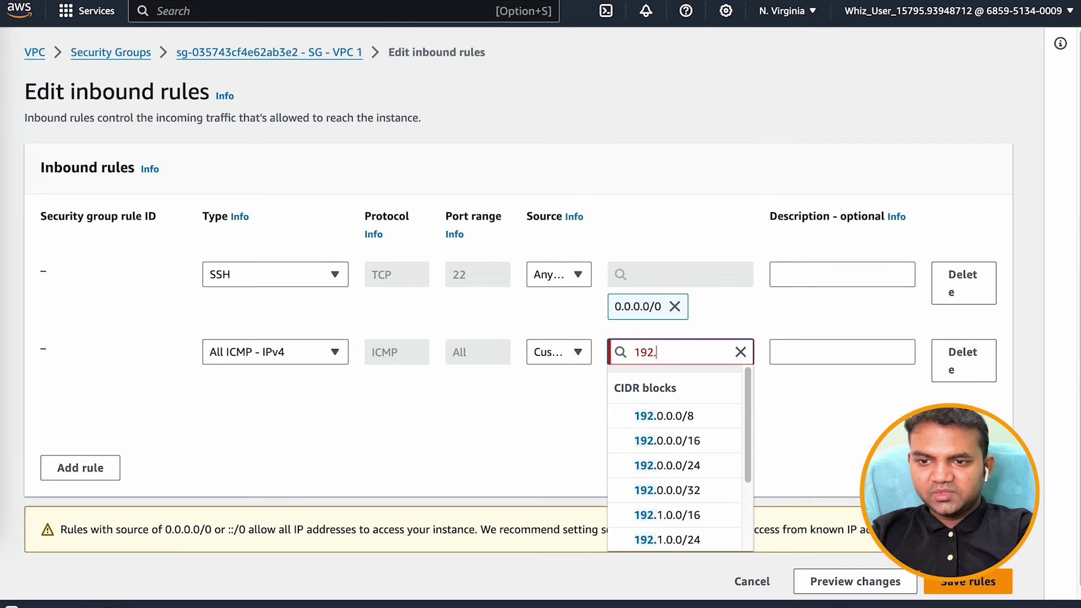
pyautogui.click(698, 467)
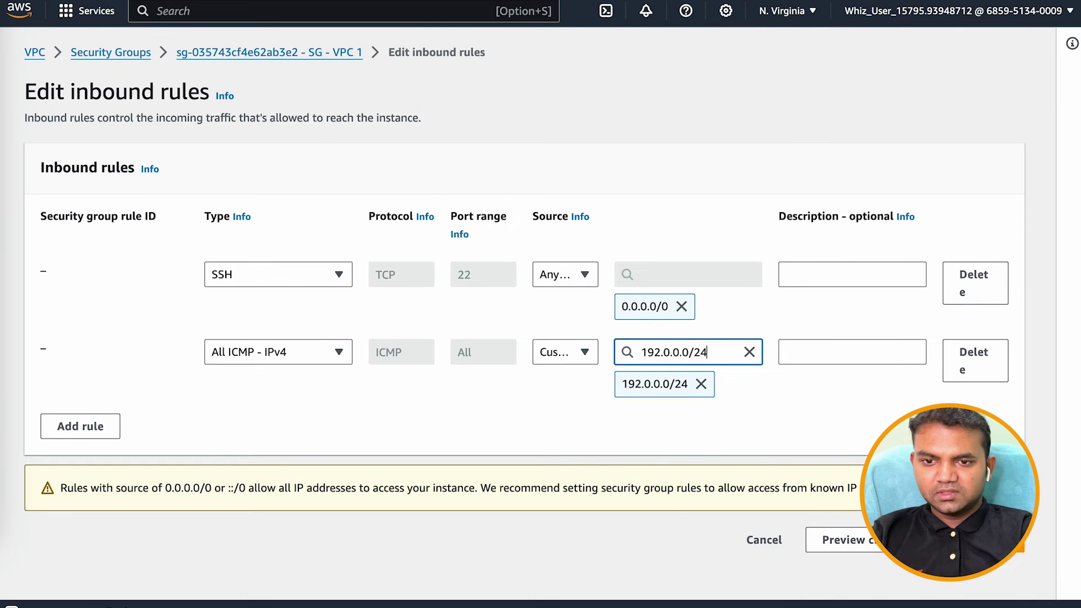
pyautogui.click(979, 540)
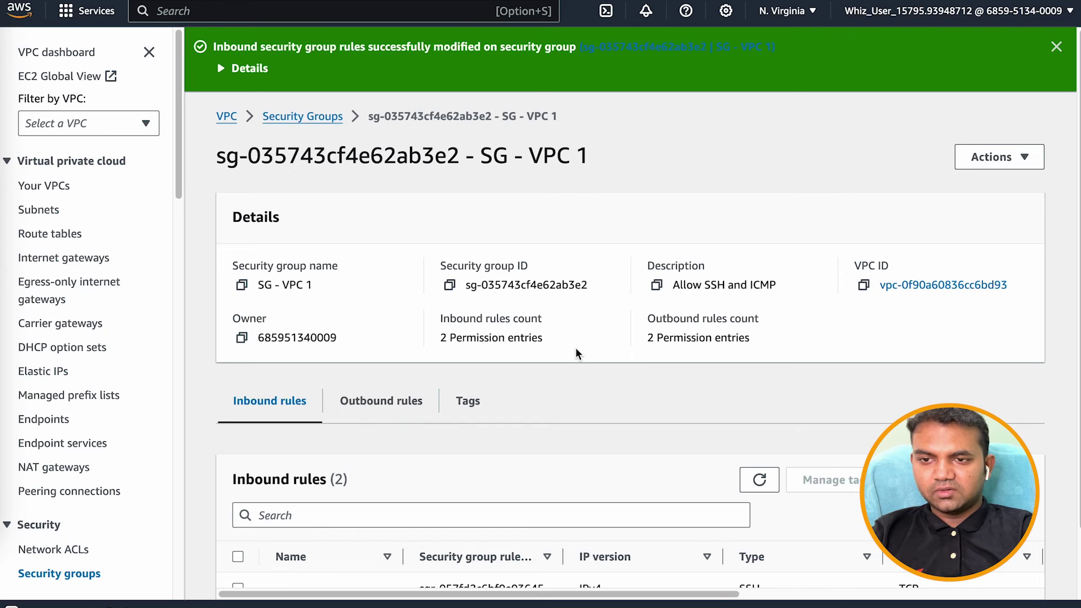
pyautogui.scroll(-2, 576, 348)
pyautogui.scroll(2, 575, 349)
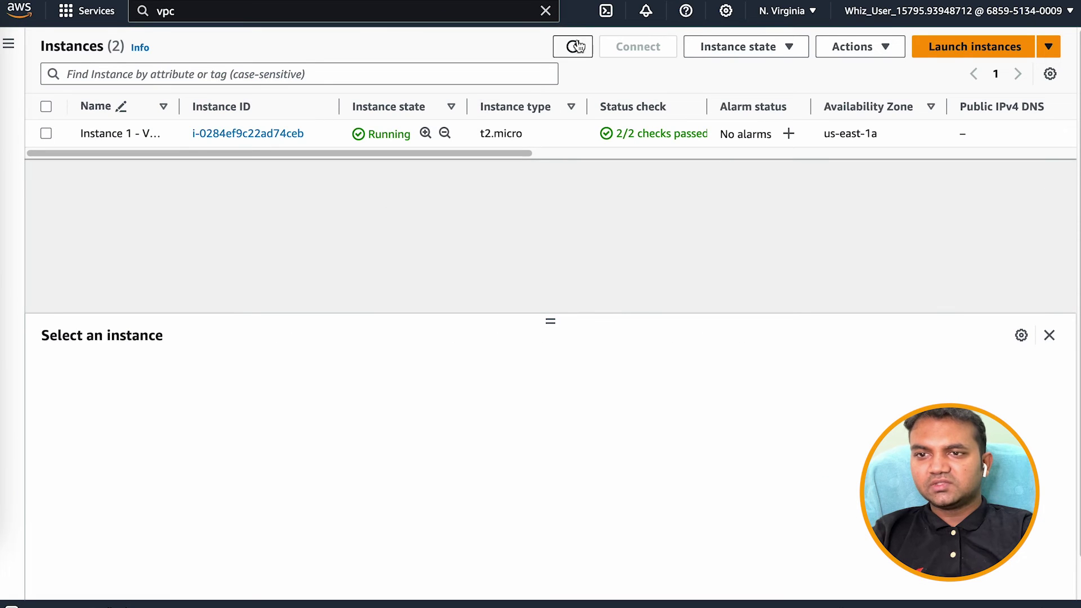
# - Refresh the EC2 instance list and connect to Instance 1 - VPC 1 through EC2 Instance Connect as ec2-user
pyautogui.click(577, 46)
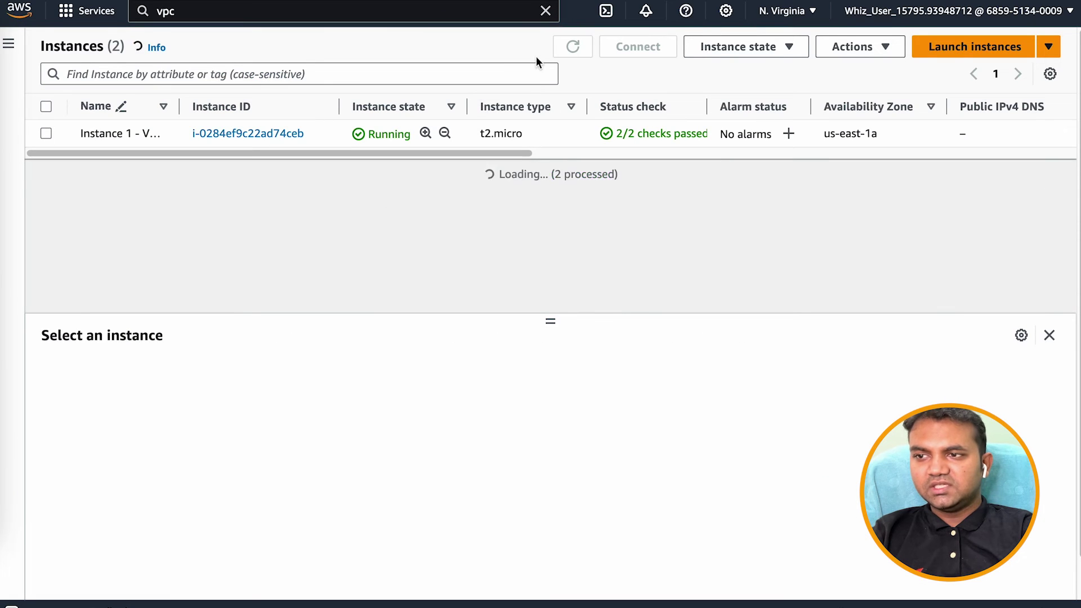
pyautogui.click(273, 164)
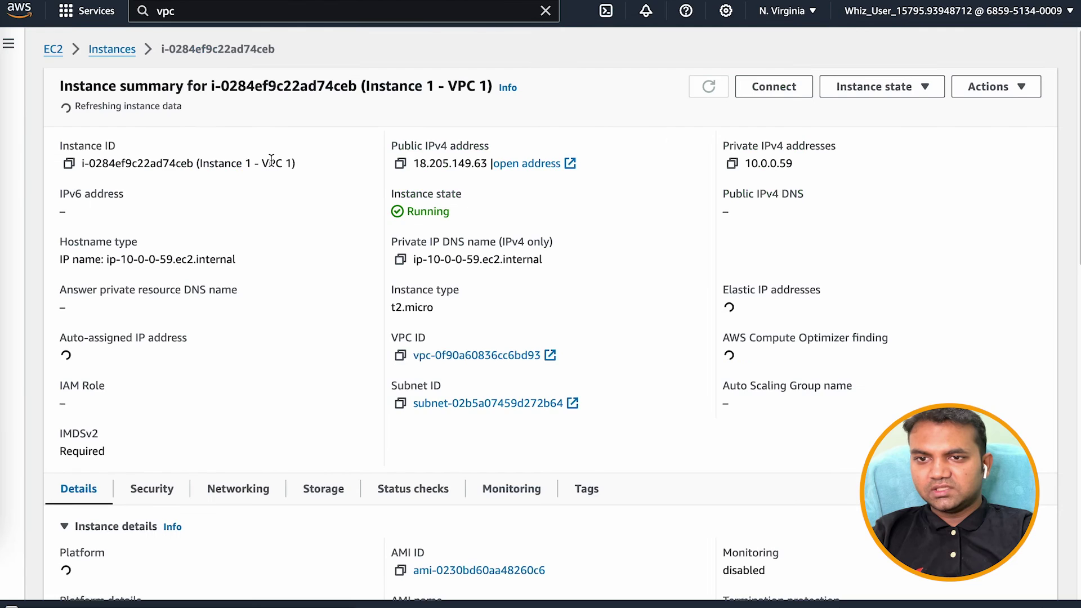
pyautogui.click(763, 92)
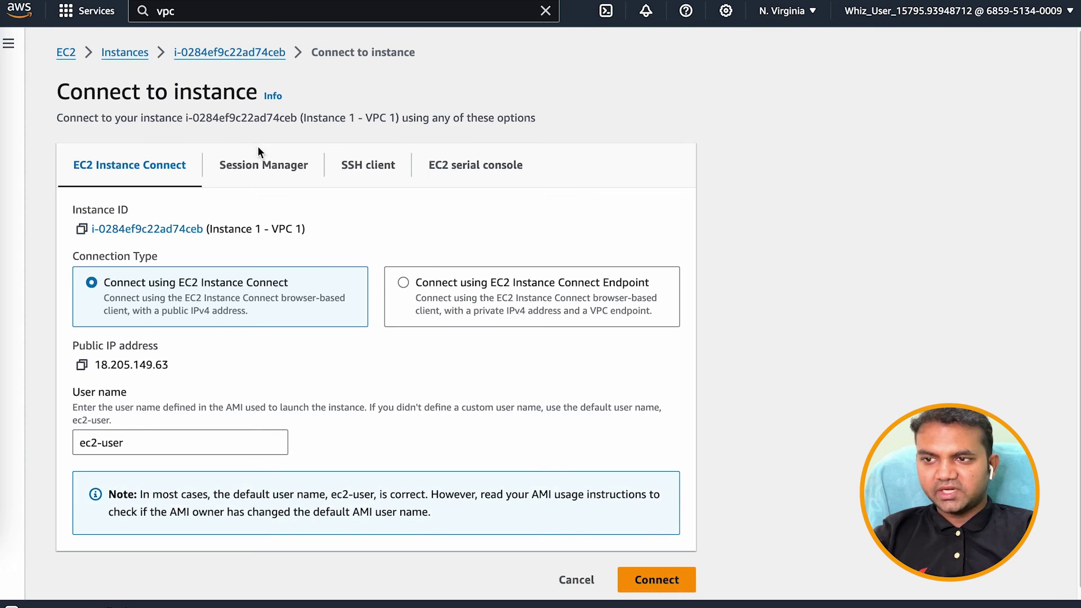
pyautogui.scroll(-1, 230, 411)
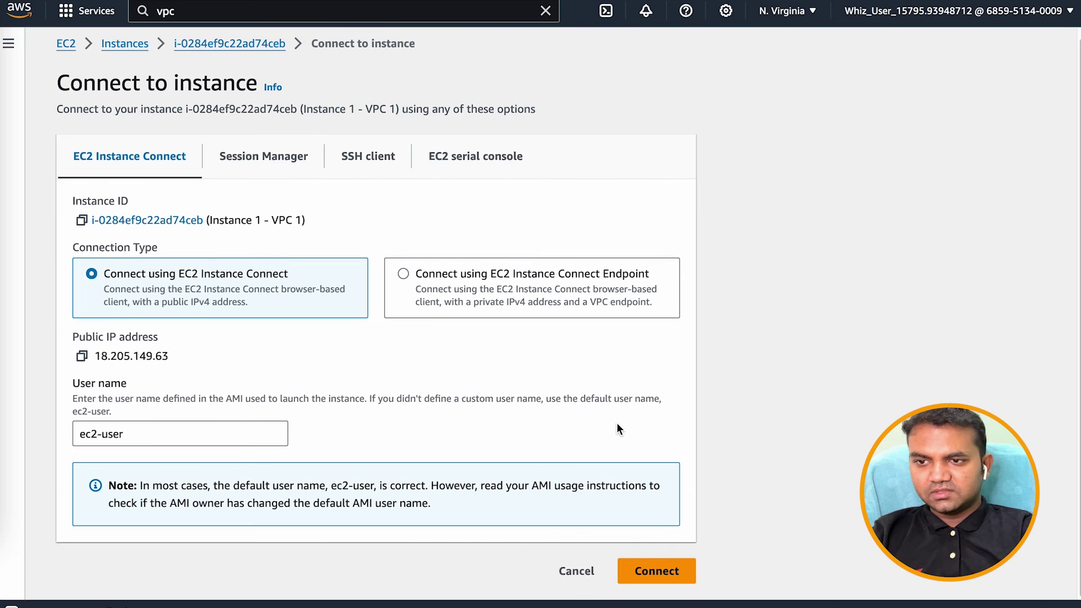
pyautogui.click(670, 570)
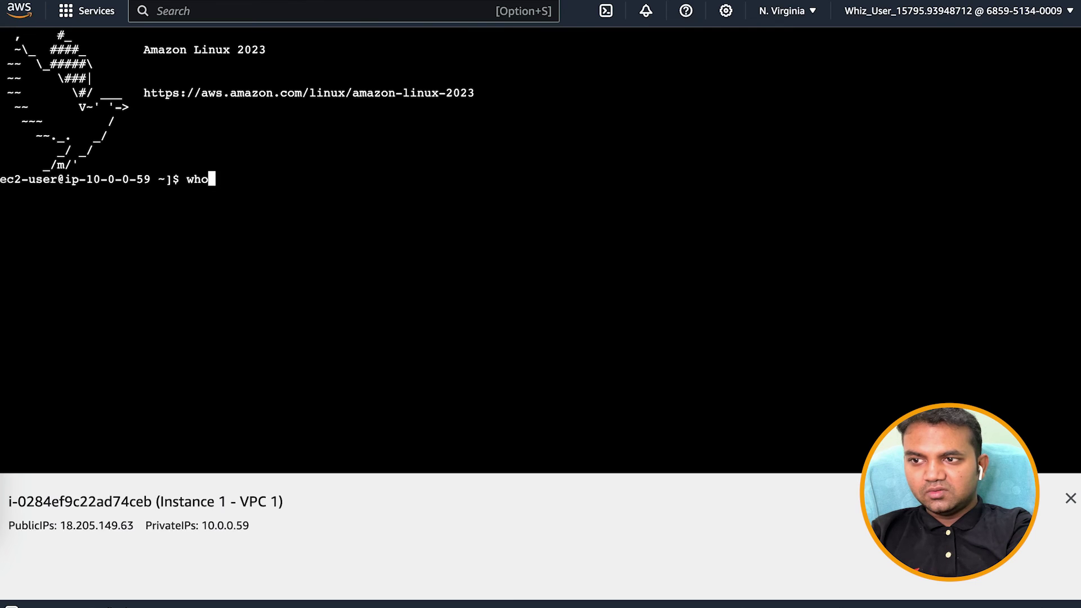
# - Try the whois command in the Instance 1 terminal and clear the screen
pyautogui.write('s')
pyautogui.press('Return')
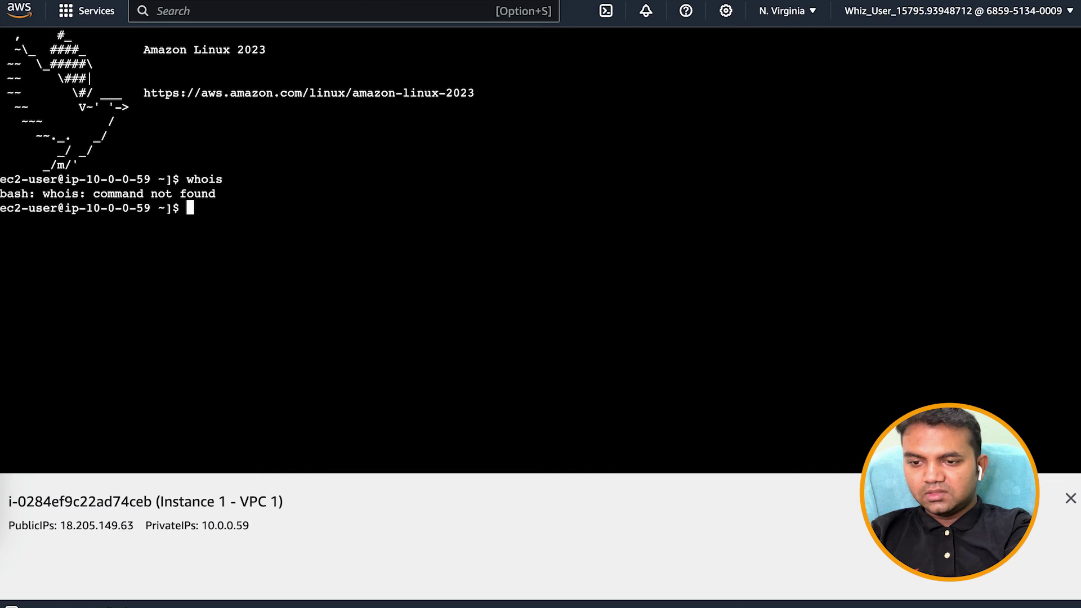
pyautogui.write('clea')
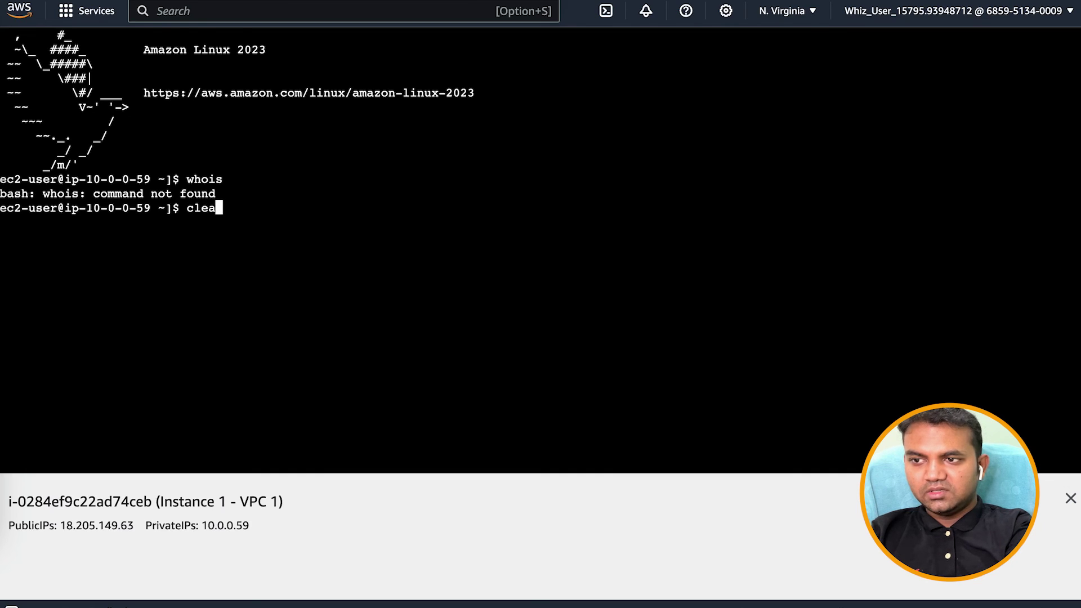
pyautogui.write('r')
pyautogui.press('Return')
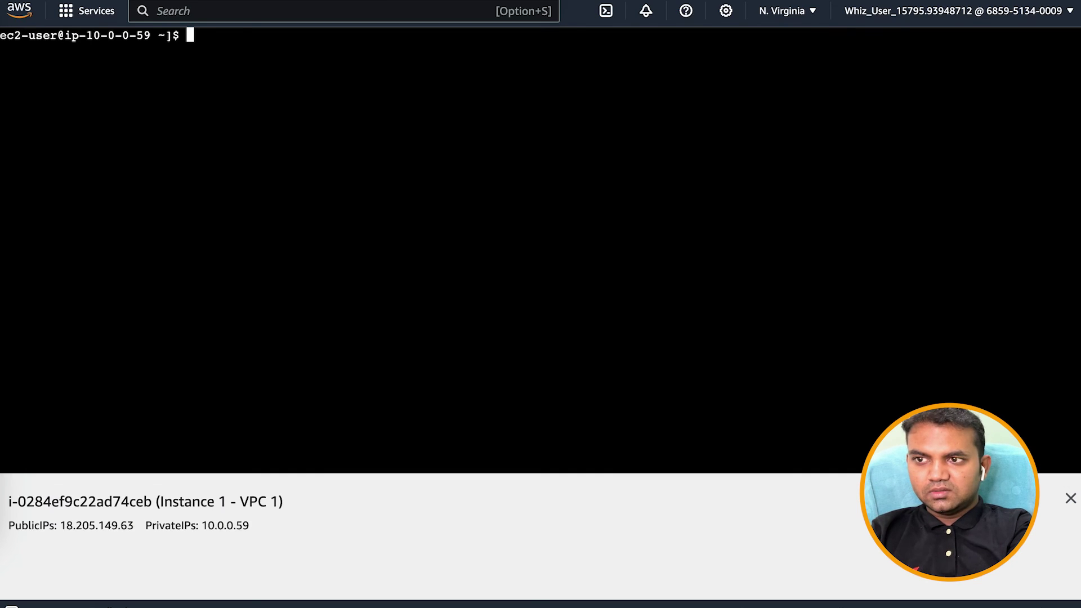
# - Copy the private IPv4 address of Instance 2 - VPC 2 and ping 192.168.0.6 from the Instance 1 terminal
pyautogui.write('ping')
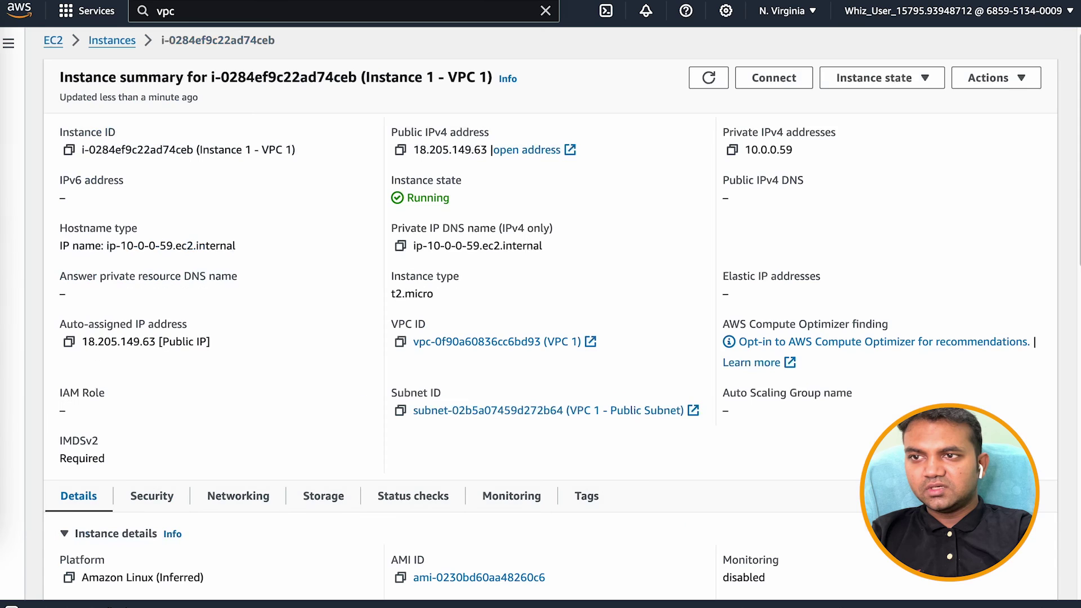
pyautogui.click(112, 40)
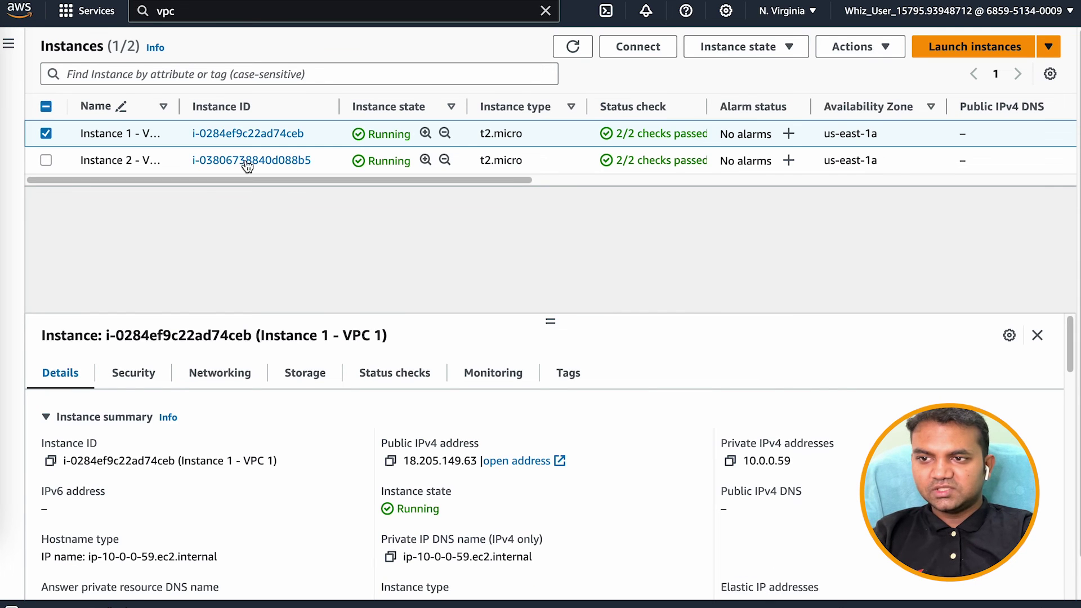
pyautogui.click(245, 160)
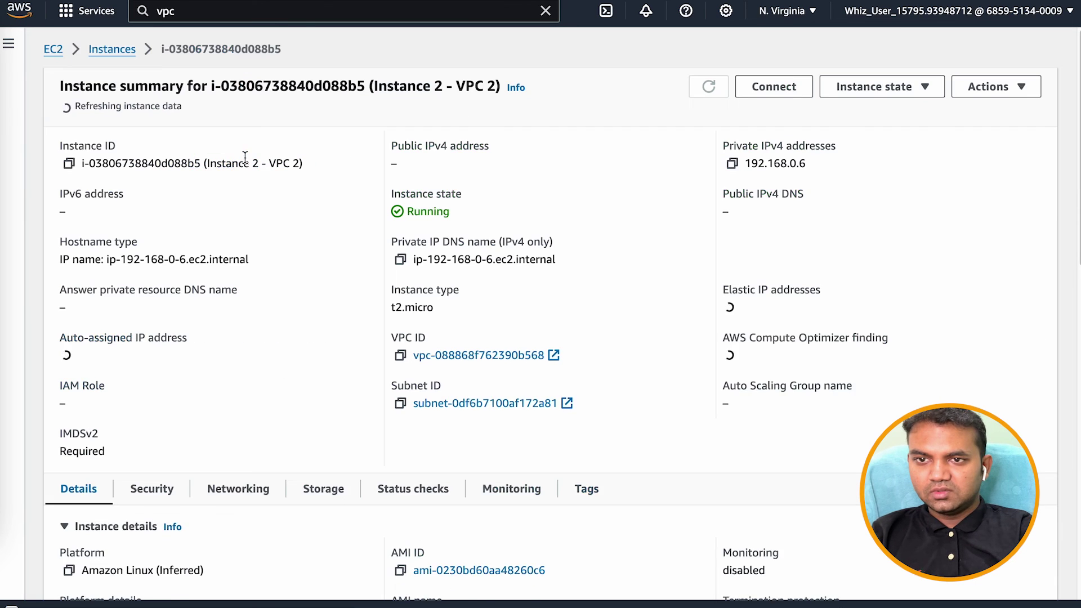
pyautogui.click(731, 158)
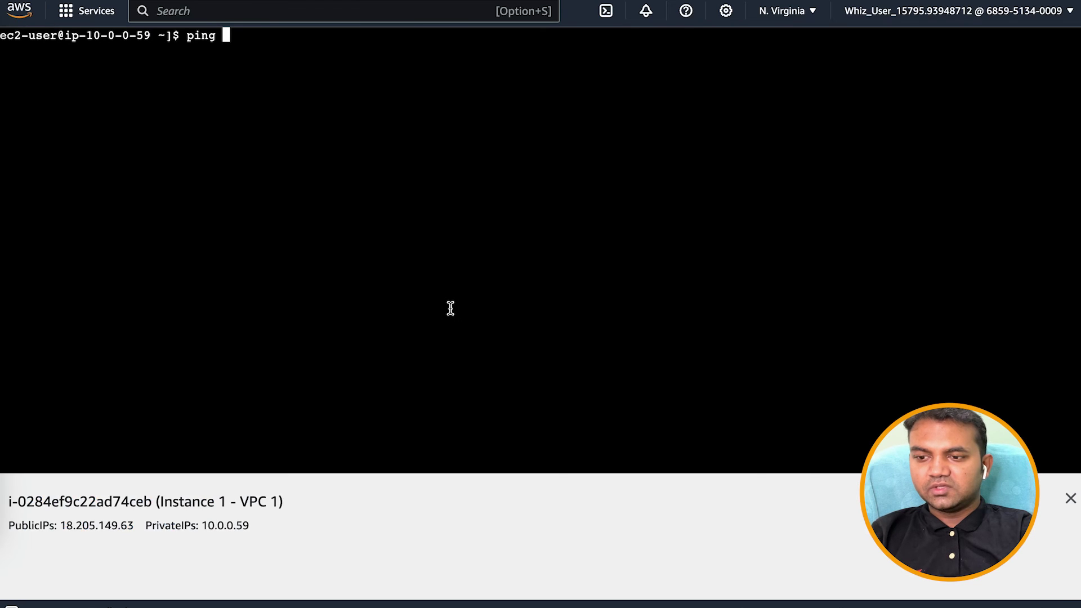
pyautogui.press('super+v')
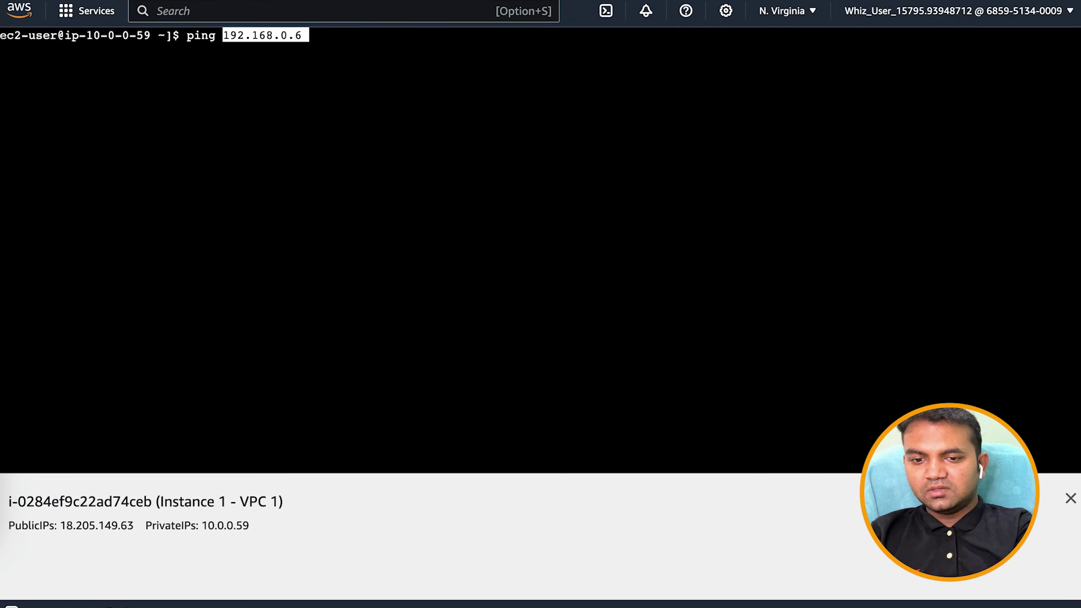
pyautogui.press('Return')
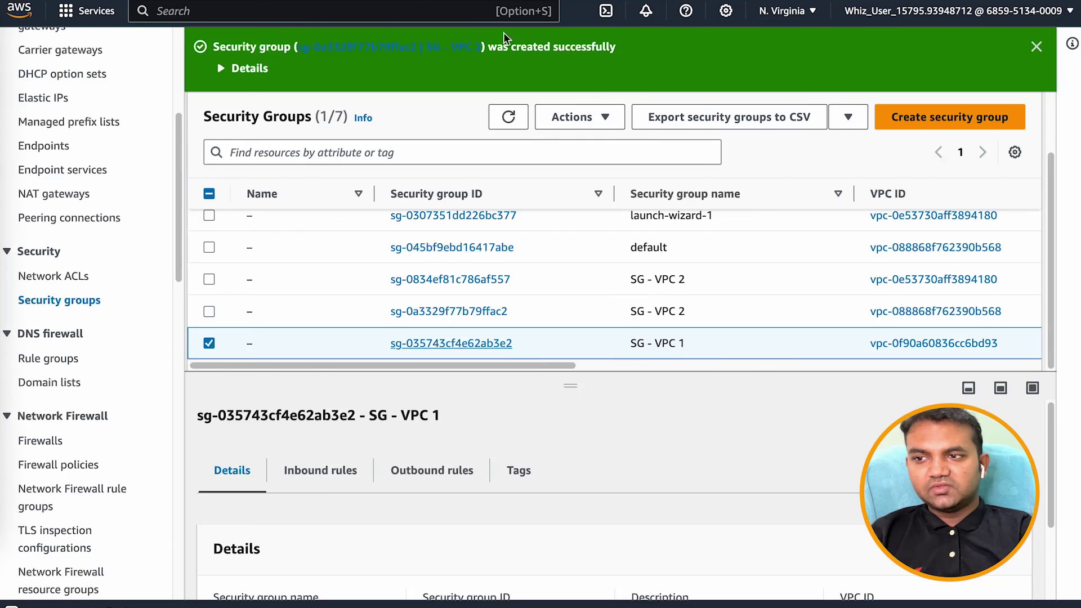
# - Return to the list of VPCs, deselect the unnamed 172.31.0.0/16 VPC and review the entries
pyautogui.scroll(5, 44, 263)
pyautogui.click(45, 185)
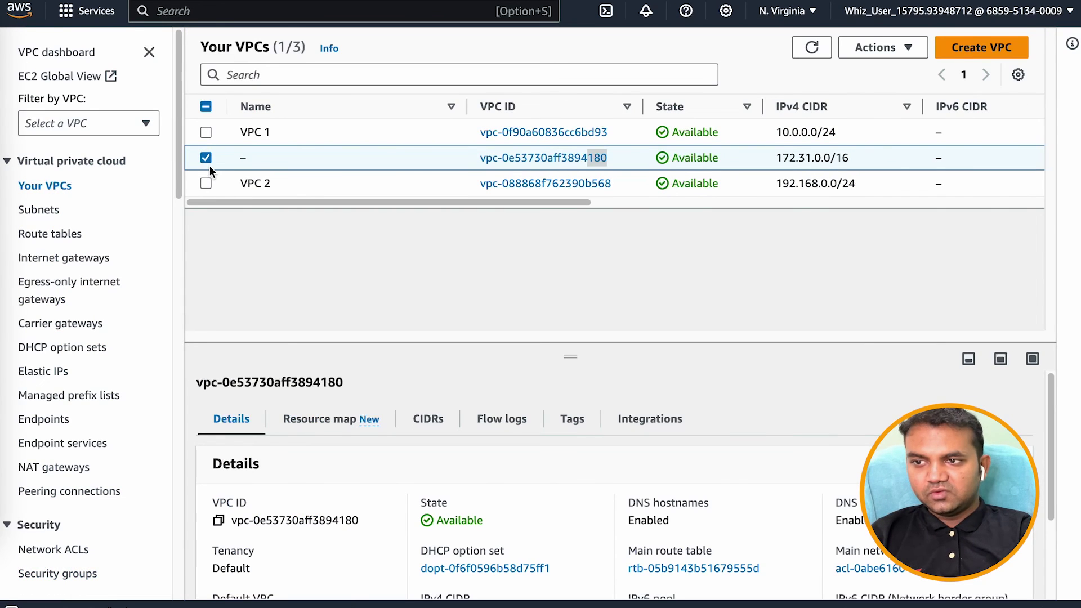
pyautogui.click(207, 162)
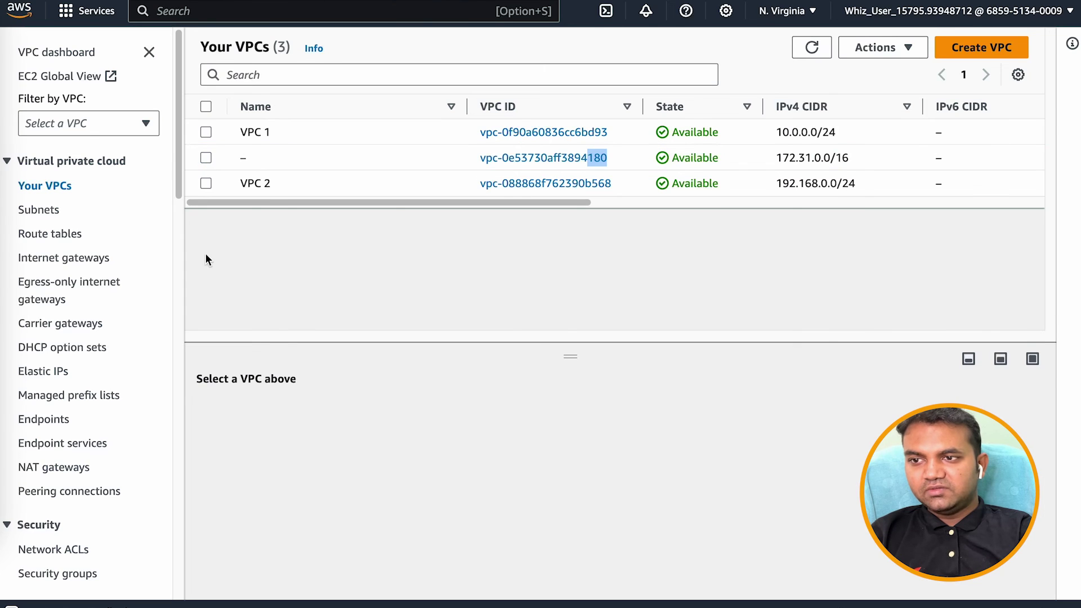
# - Rename the Private Subnet of VPC 2 as VPC 2 - Private Subnet
pyautogui.click(41, 211)
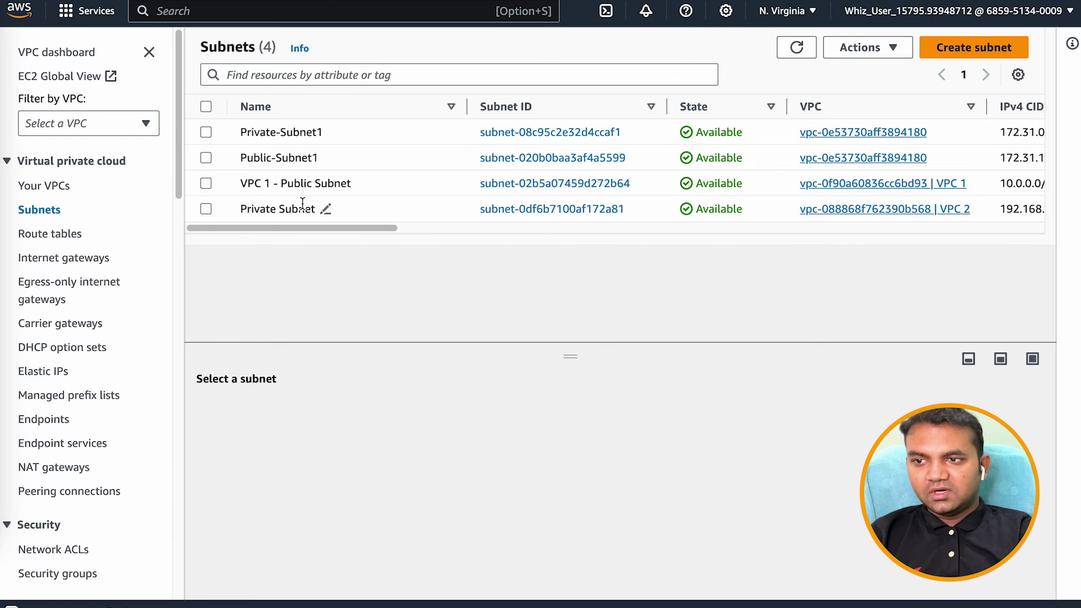
pyautogui.click(325, 208)
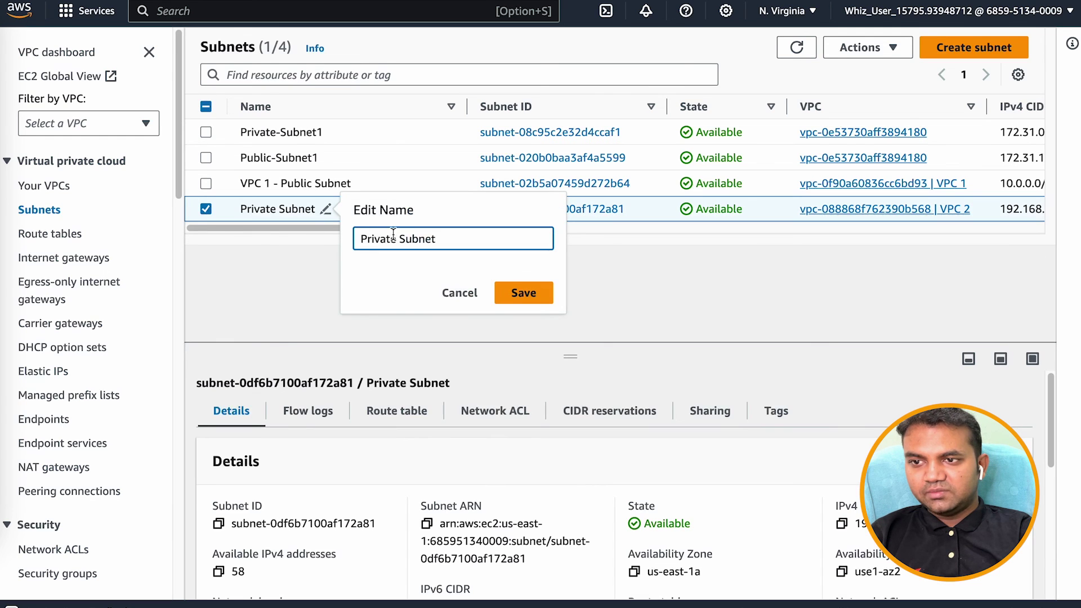
pyautogui.click(363, 238)
pyautogui.write('VPC 2 ')
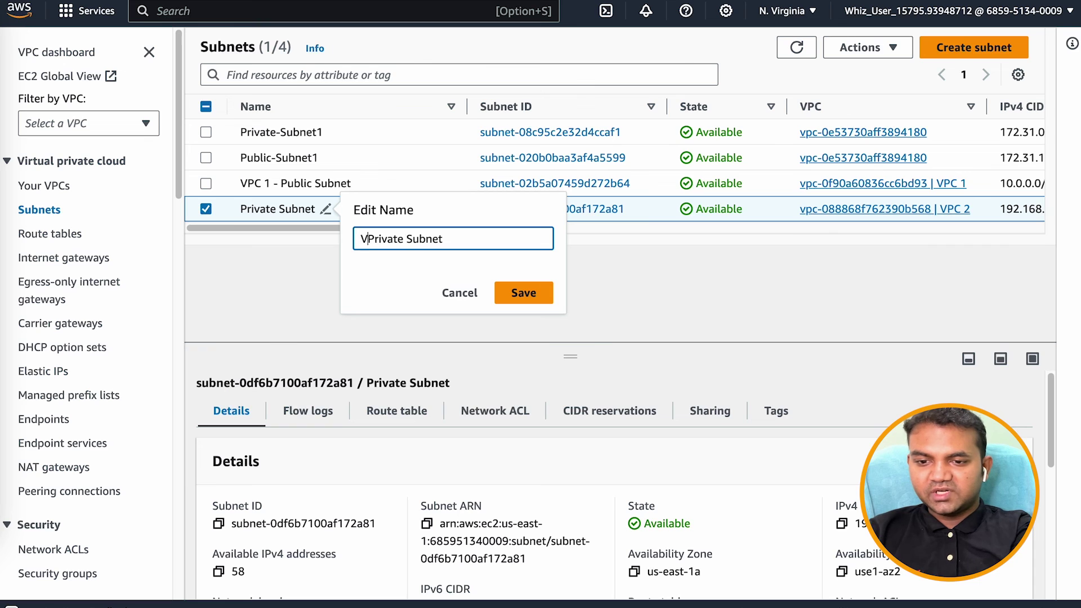
pyautogui.write('-')
pyautogui.press('Return')
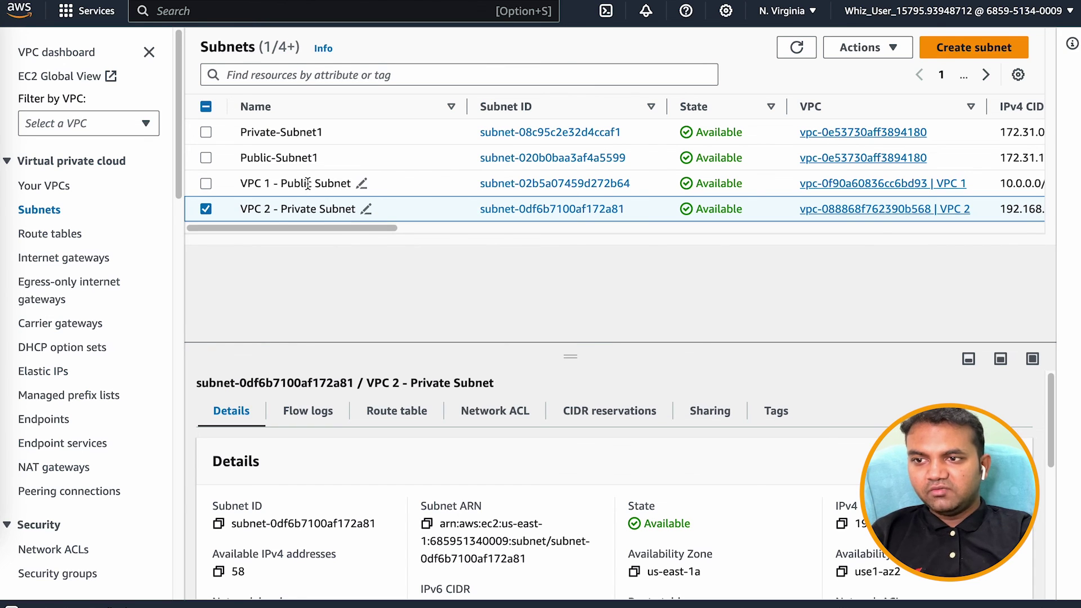
# - Review the route tables' subnet associations and VPCs, along with the internet gateways and peering connections
pyautogui.click(75, 235)
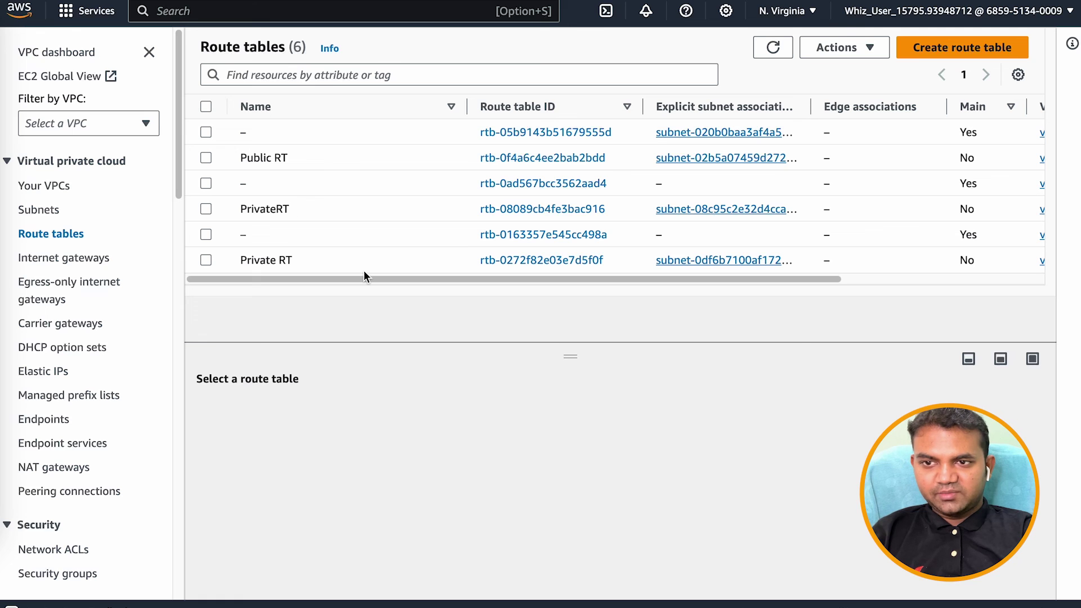
pyautogui.hscroll(5, 414, 234)
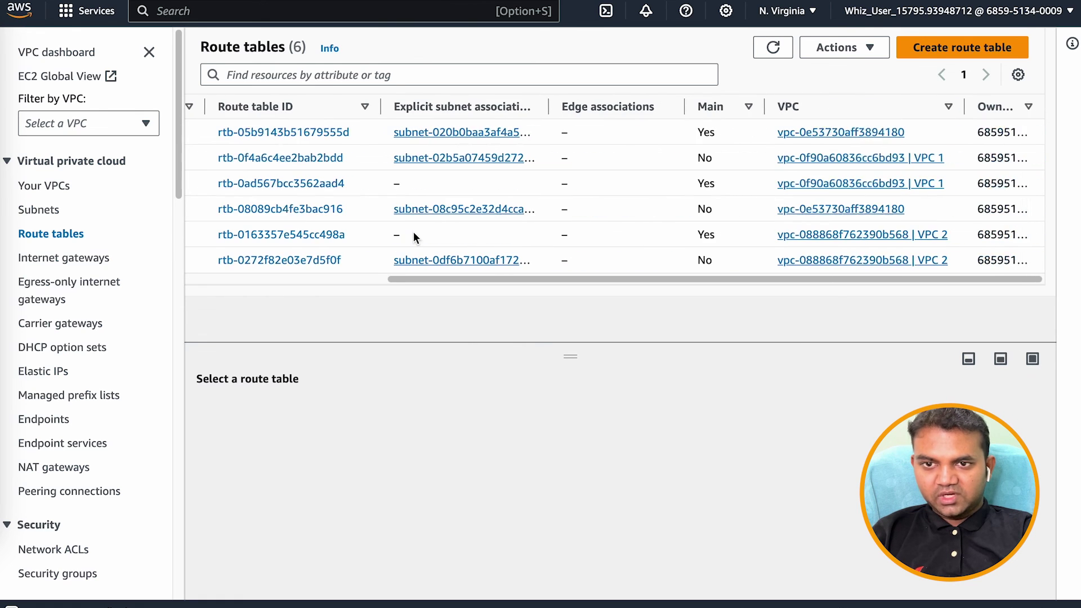
pyautogui.hscroll(-5, 413, 234)
pyautogui.click(66, 257)
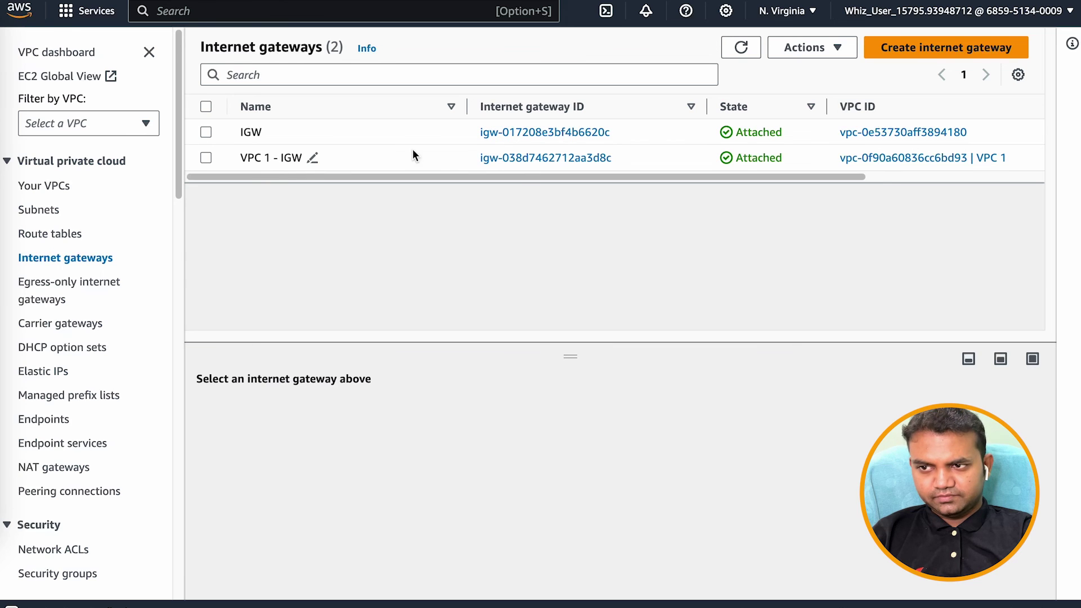
pyautogui.click(75, 492)
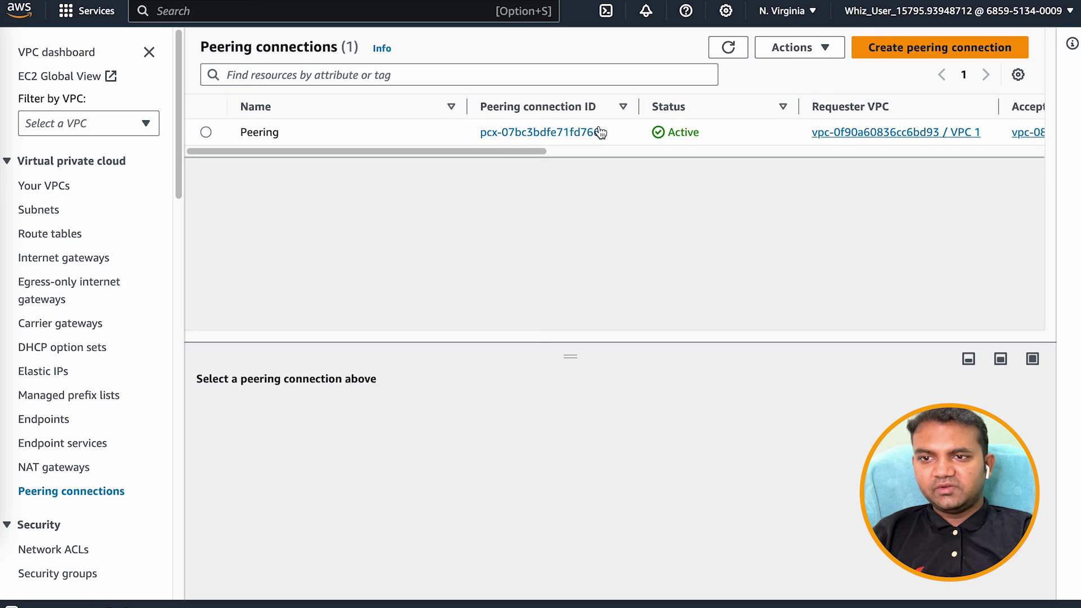
# - Open the peering connection named Peering and review its ID, status, and requester and accepter VPC details
pyautogui.click(563, 134)
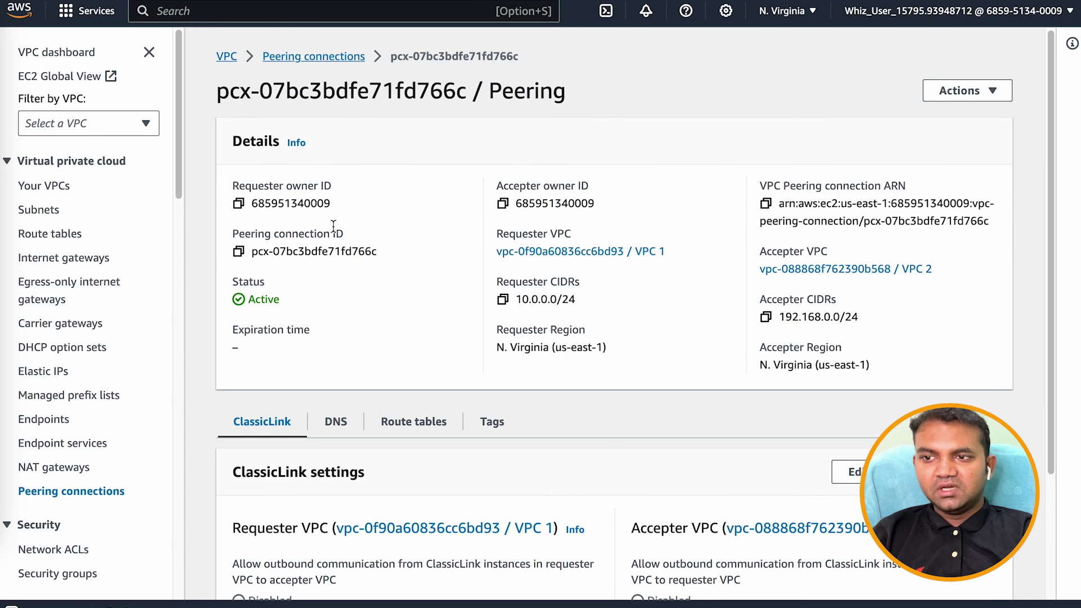
pyautogui.doubleClick(353, 251)
pyautogui.click(364, 286)
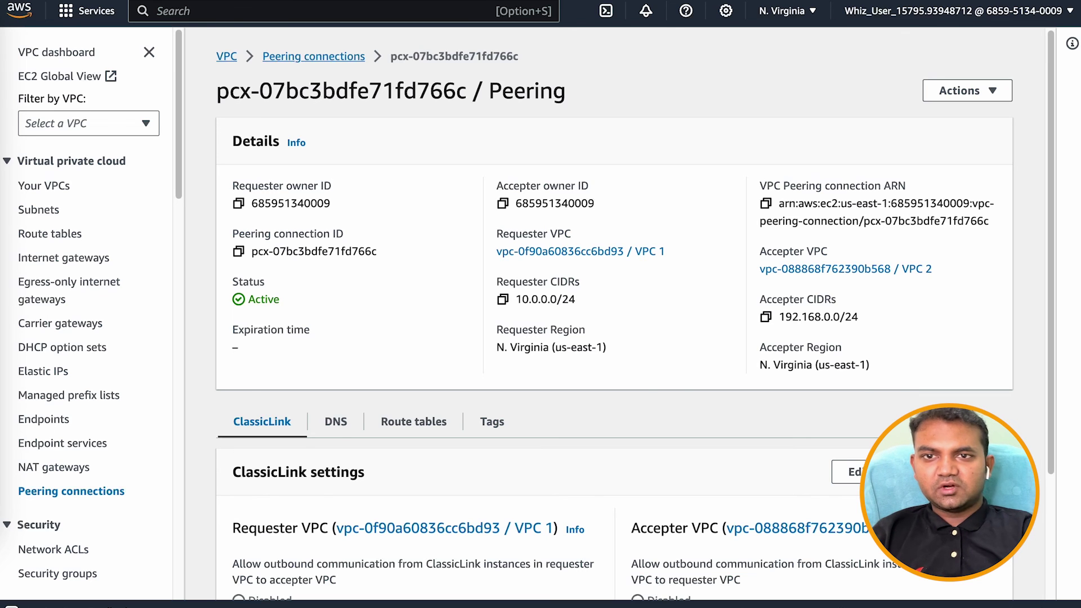
# - Go to the security groups and display the inbound rules of SG - VPC 1
pyautogui.scroll(-5, 104, 379)
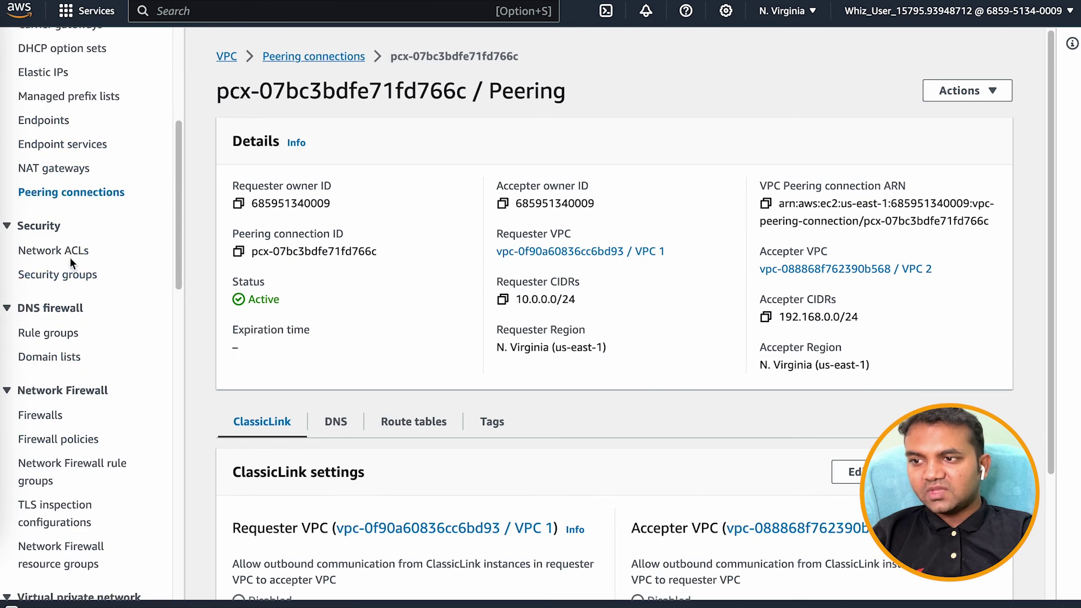
pyautogui.click(67, 275)
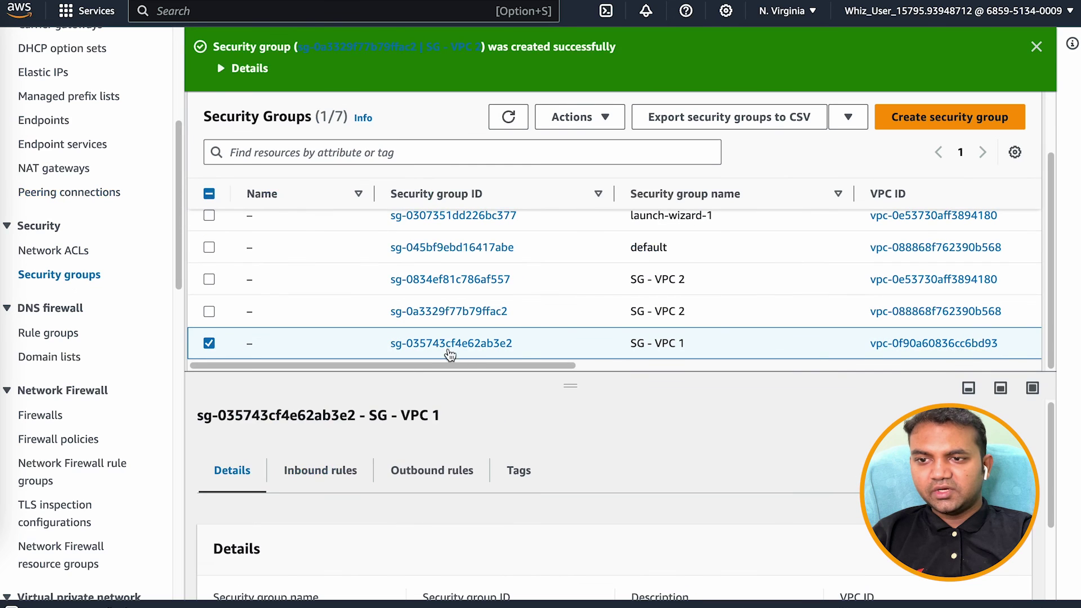
pyautogui.scroll(-2, 377, 519)
pyautogui.scroll(3, 377, 519)
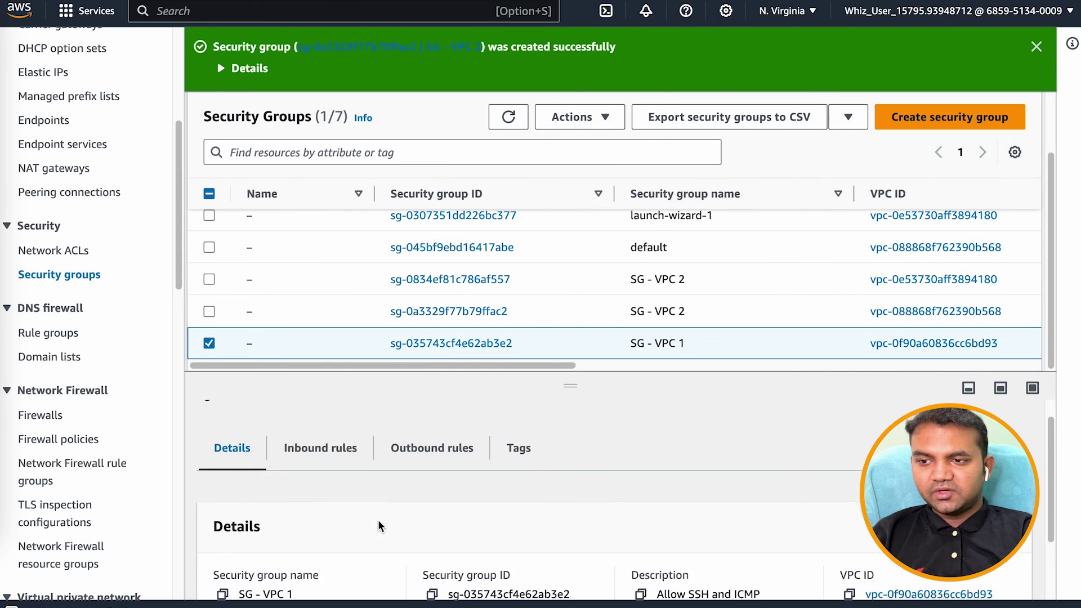
pyautogui.click(314, 465)
pyautogui.scroll(-2, 408, 557)
pyautogui.scroll(-1, 408, 557)
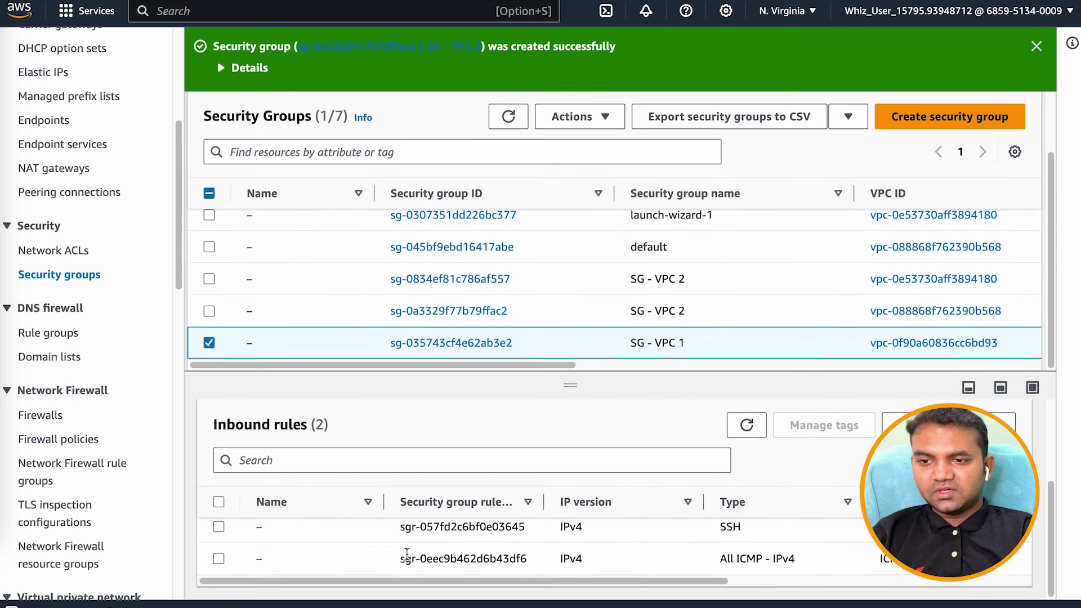
# - Select the SSH inbound rule of SG - VPC 1 and examine its protocol, port range and source
pyautogui.click(492, 533)
pyautogui.hscroll(5, 492, 532)
pyautogui.hscroll(3, 492, 532)
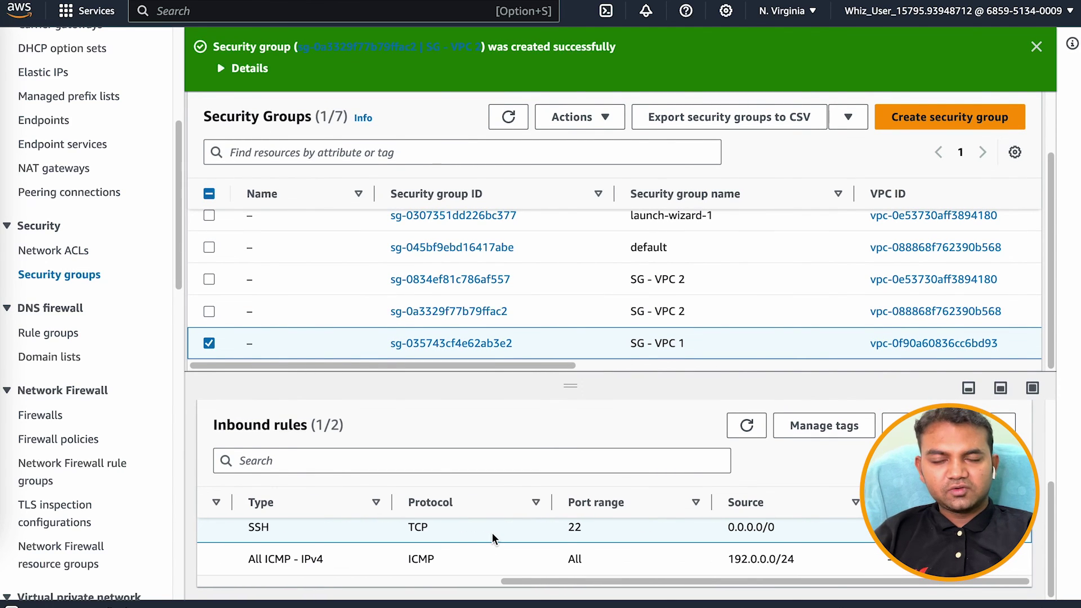
pyautogui.tripleClick(753, 532)
pyautogui.click(752, 532)
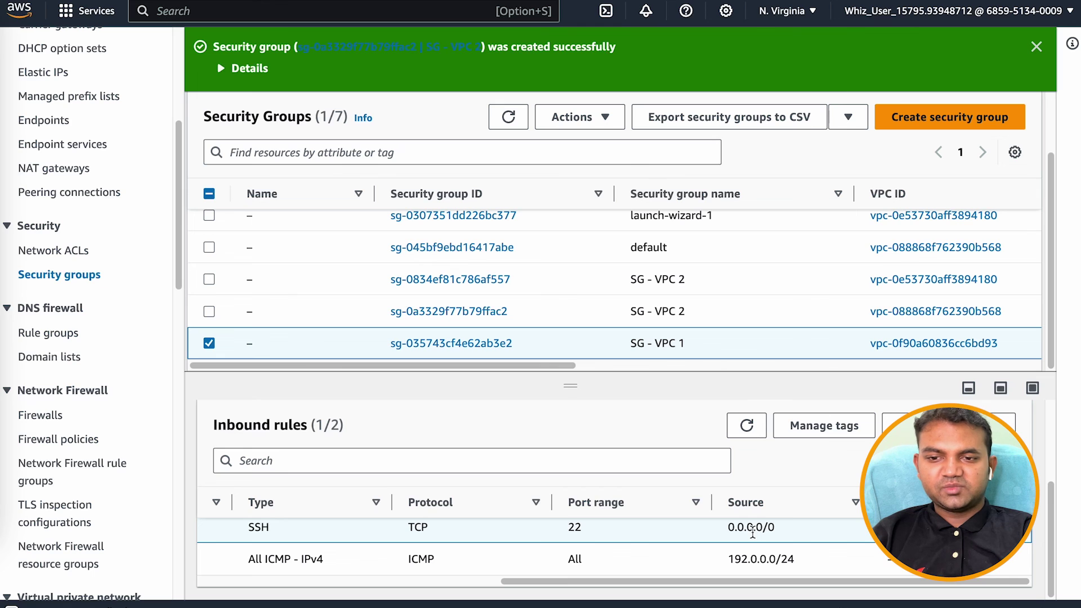
pyautogui.doubleClick(753, 532)
pyautogui.tripleClick(752, 532)
pyautogui.tripleClick(752, 532)
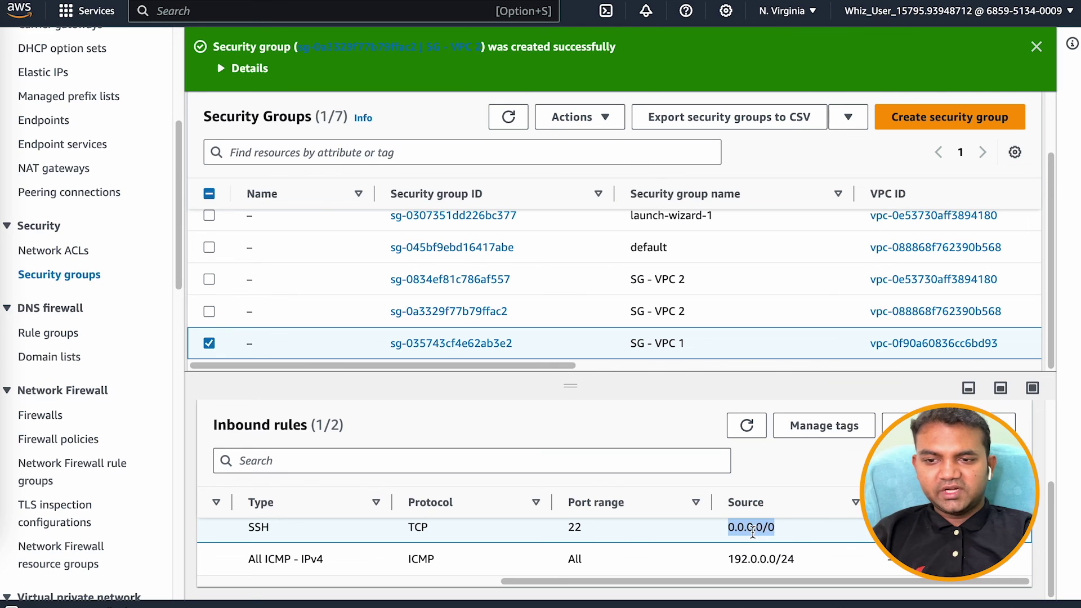
pyautogui.click(752, 532)
pyautogui.doubleClick(752, 532)
pyautogui.tripleClick(753, 532)
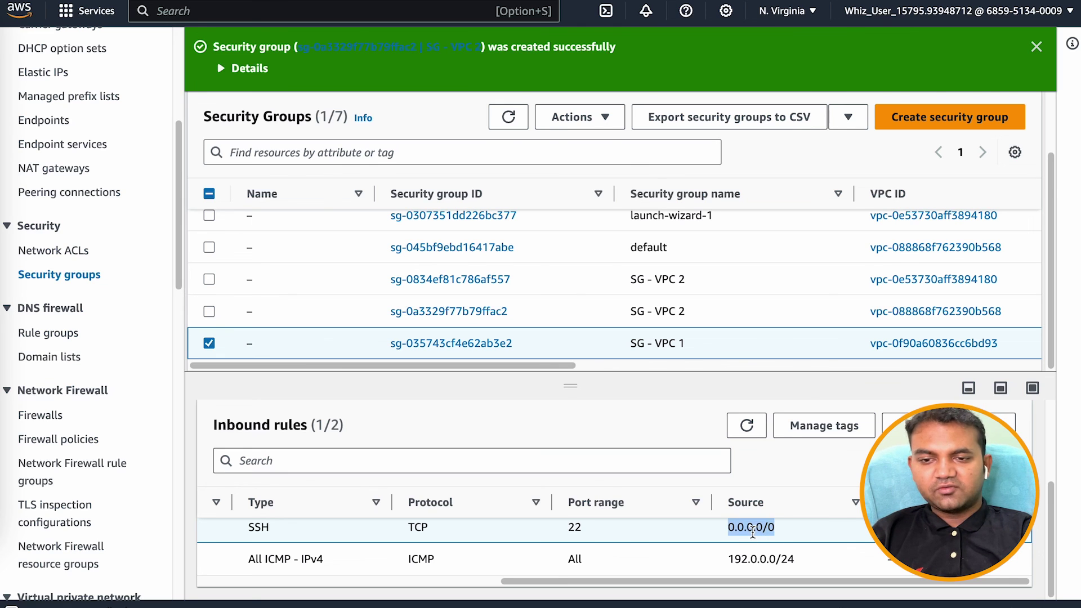
pyautogui.click(753, 532)
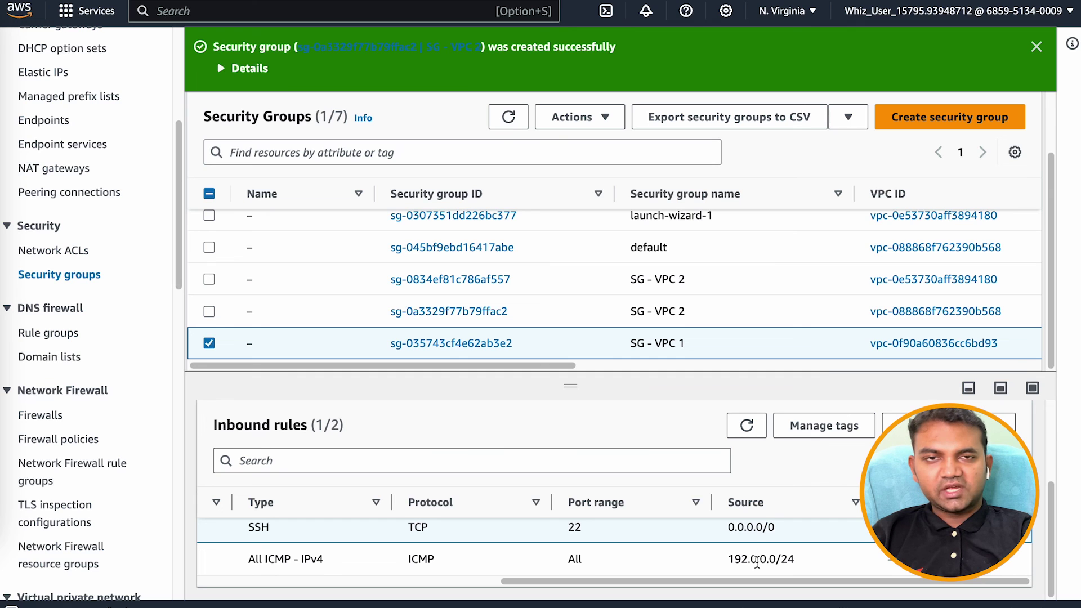
# - Select the All ICMP - IPv4 inbound rule of SG - VPC 1 and examine its type and source
pyautogui.click(320, 561)
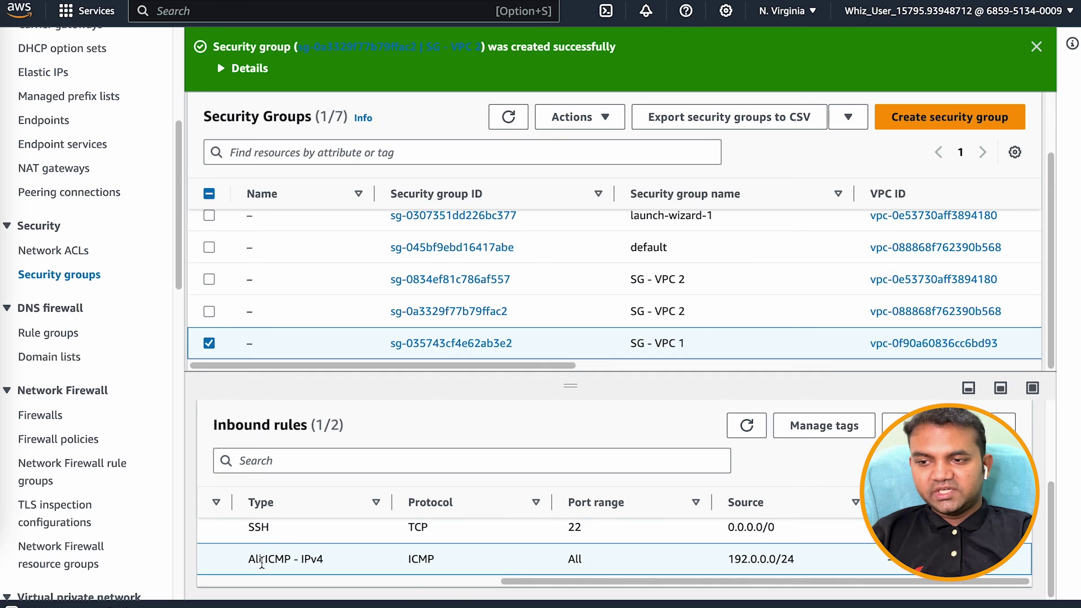
pyautogui.doubleClick(283, 559)
pyautogui.tripleClick(283, 559)
pyautogui.click(283, 559)
pyautogui.tripleClick(283, 558)
pyautogui.click(744, 564)
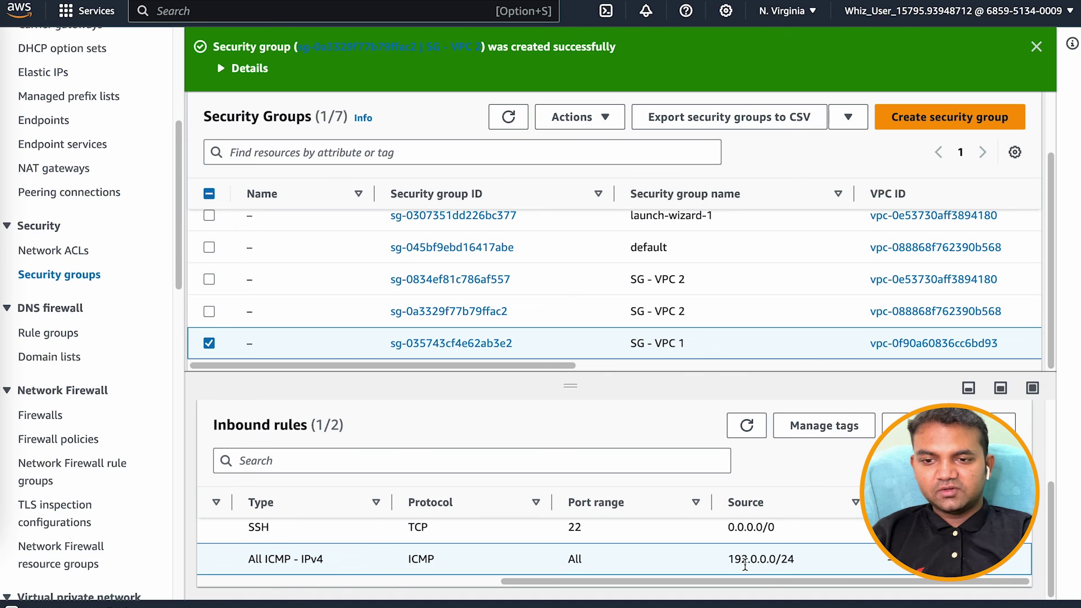
pyautogui.tripleClick(745, 564)
pyautogui.click(745, 564)
pyautogui.tripleClick(744, 564)
pyautogui.click(745, 564)
pyautogui.tripleClick(745, 564)
pyautogui.doubleClick(745, 564)
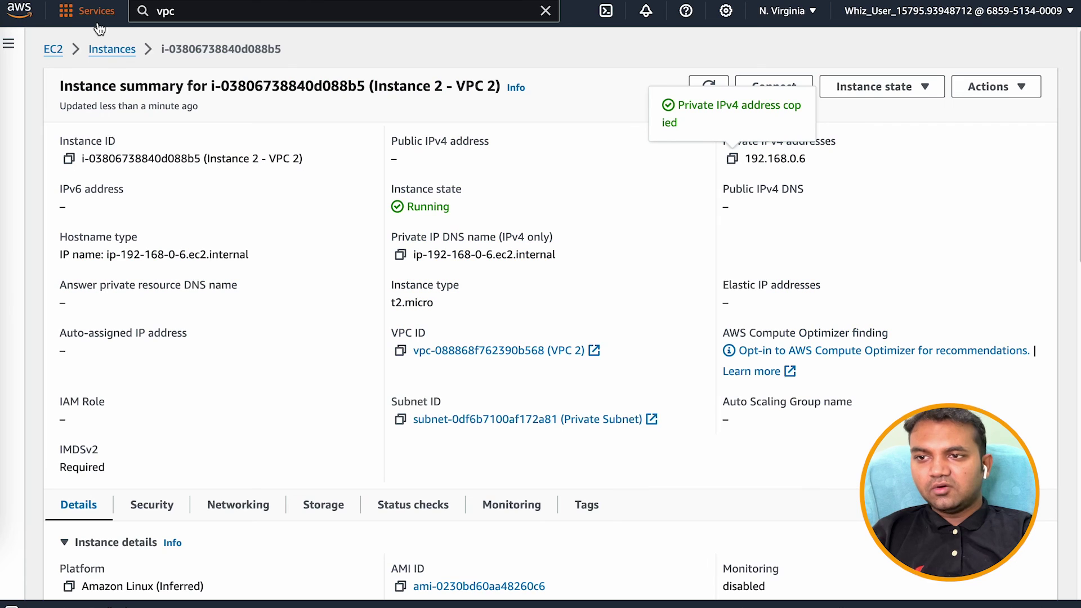
# - Return to the EC2 instances list and review the security settings and instance details of Instance 2 - VPC 2
pyautogui.click(112, 49)
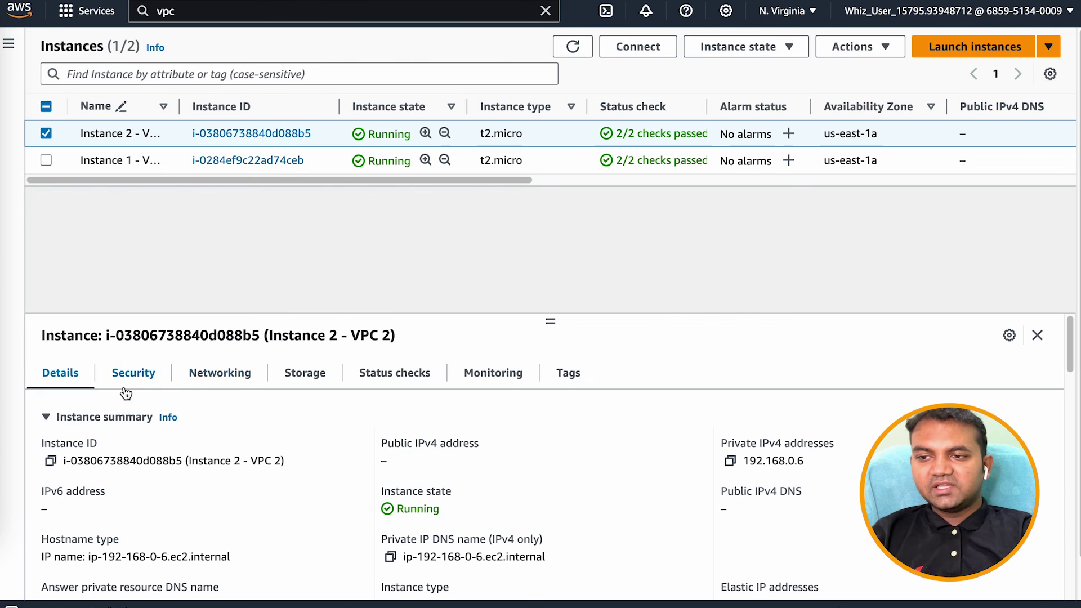
pyautogui.click(143, 385)
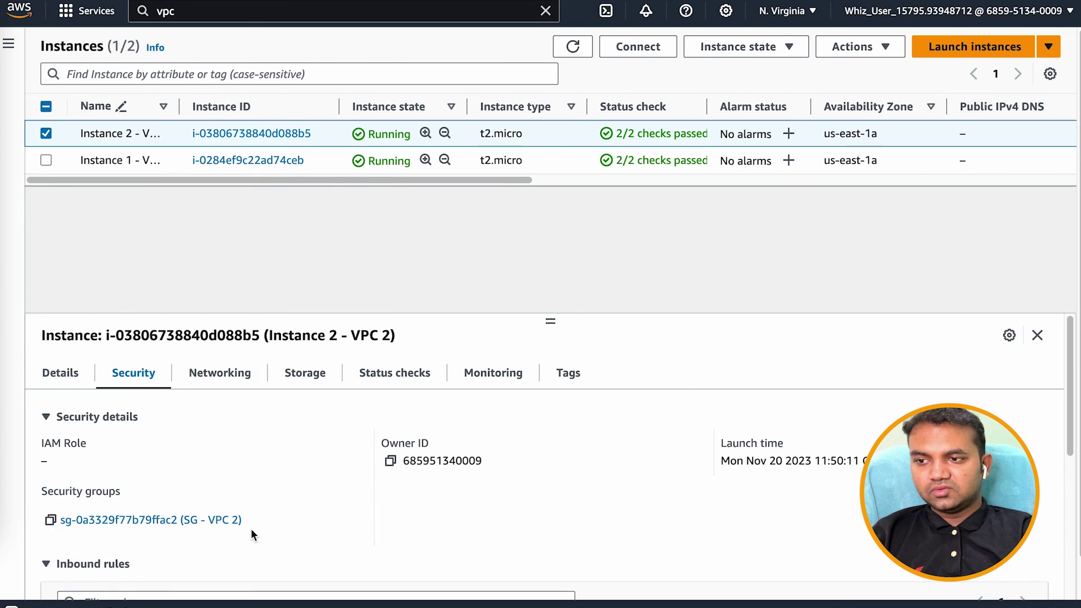
pyautogui.scroll(-5, 251, 532)
pyautogui.scroll(5, 201, 457)
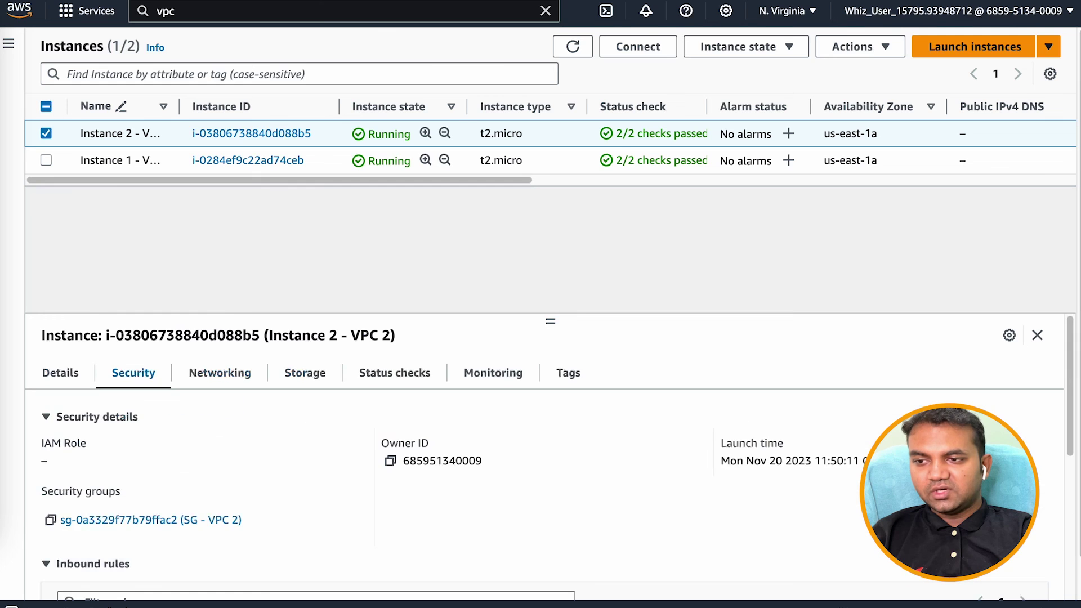
pyautogui.click(67, 369)
pyautogui.scroll(-3, 420, 539)
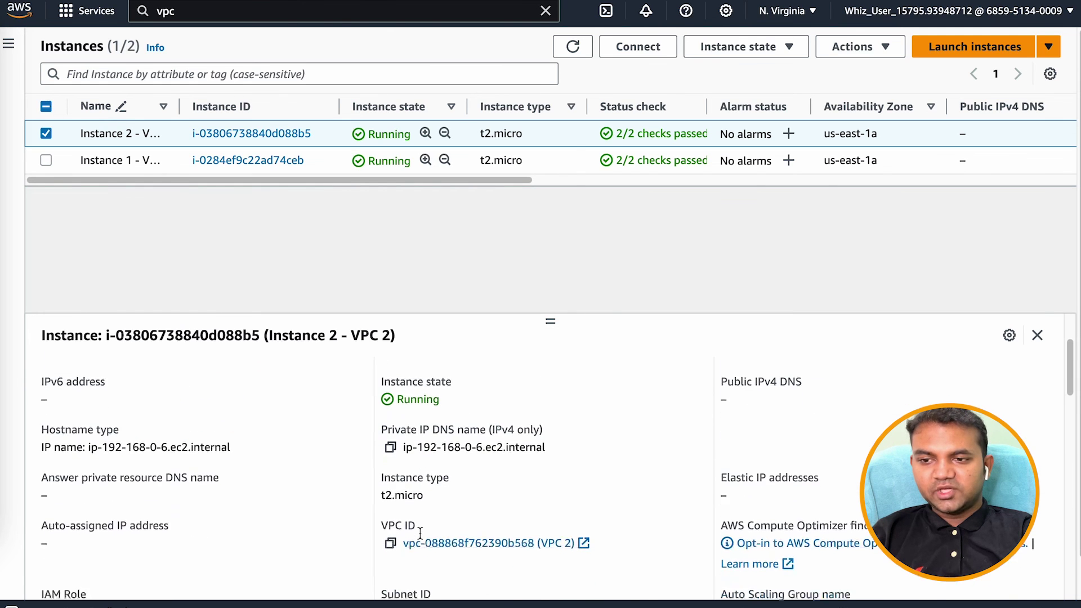
pyautogui.scroll(-5, 420, 533)
pyautogui.scroll(5, 445, 529)
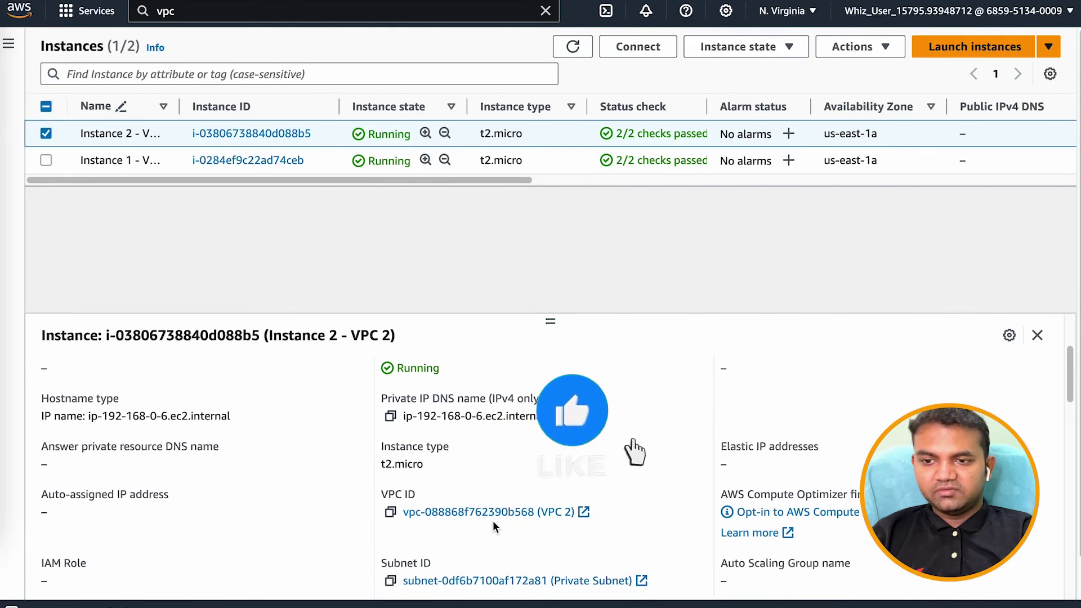